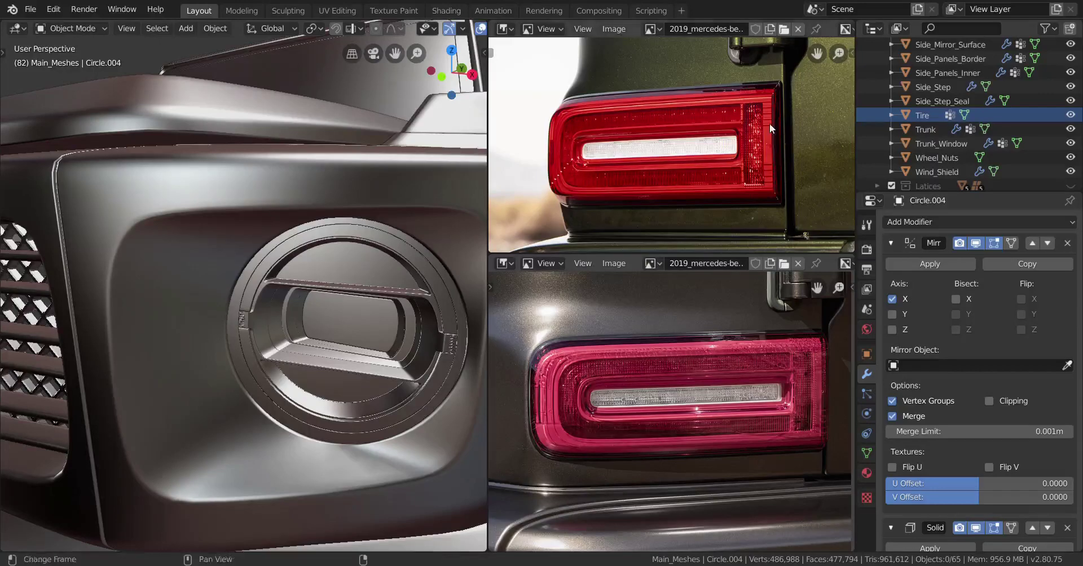
Load the mercedes-classe-g front photo into the upper reference viewer and frame its headlight
scroll(401, 332, down, 5)
scroll(385, 327, up, 3)
shift+middle_drag(384, 327, 367, 326)
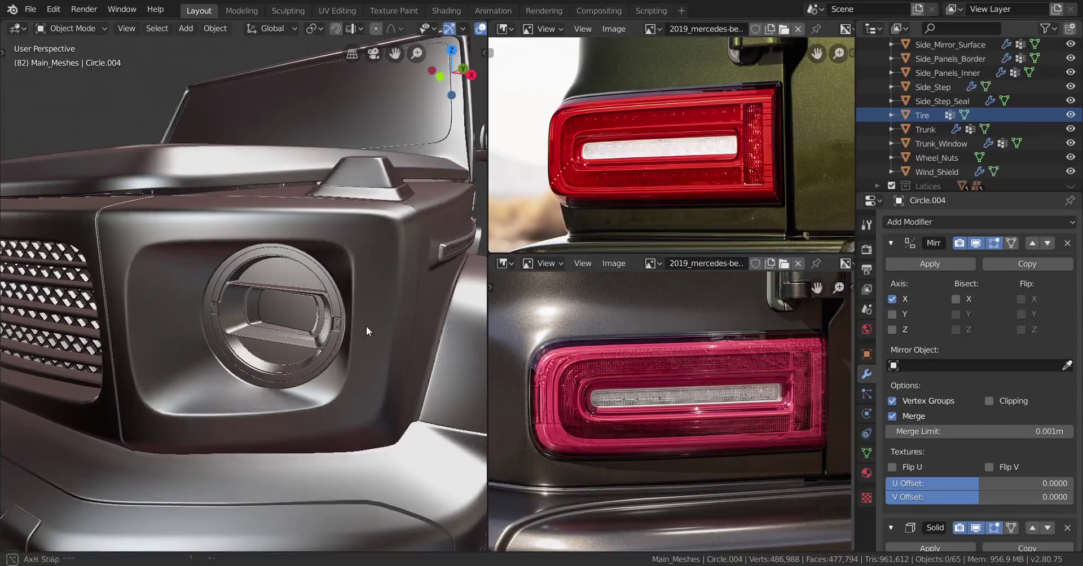
click(784, 29)
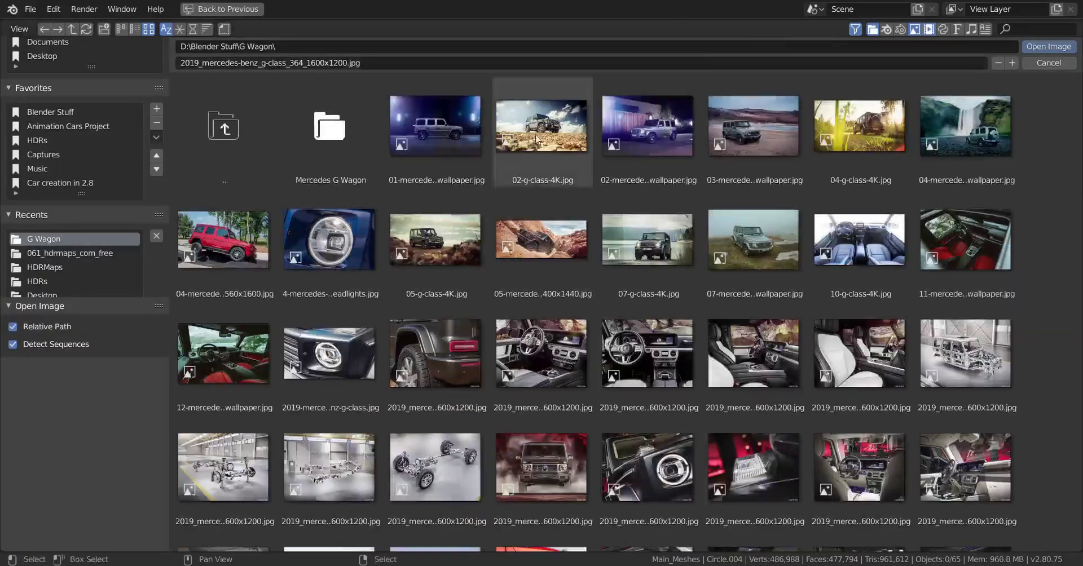
scroll(719, 261, down, 8)
scroll(715, 262, down, 3)
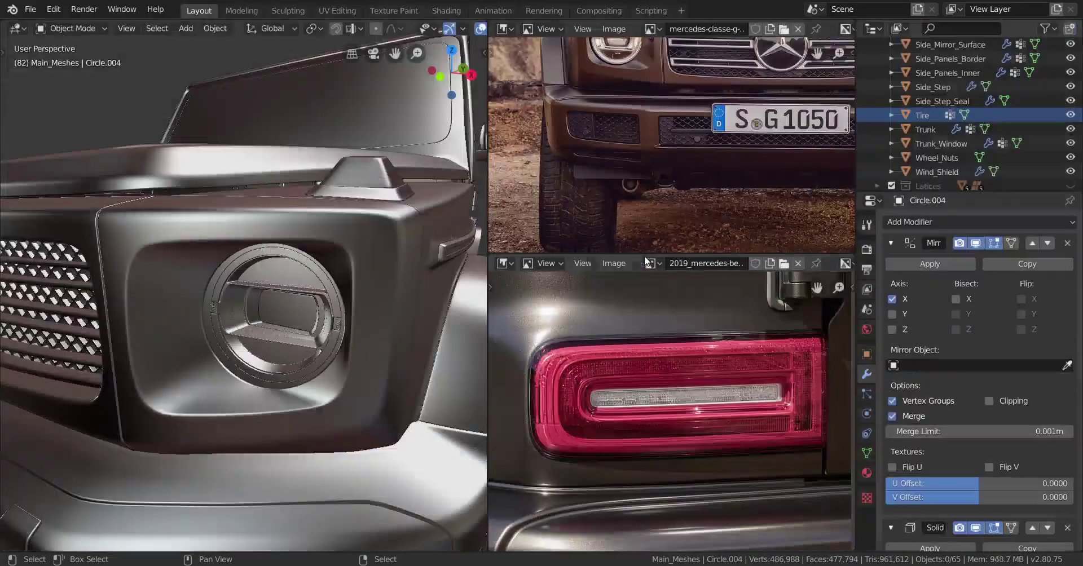
double_click(669, 260)
scroll(677, 169, down, 5)
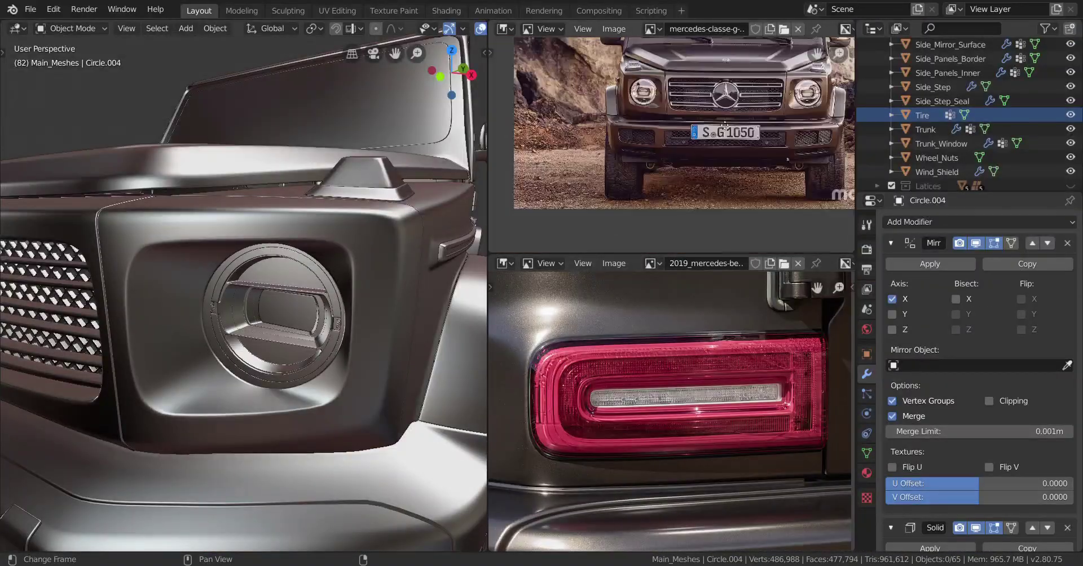
scroll(658, 152, up, 5)
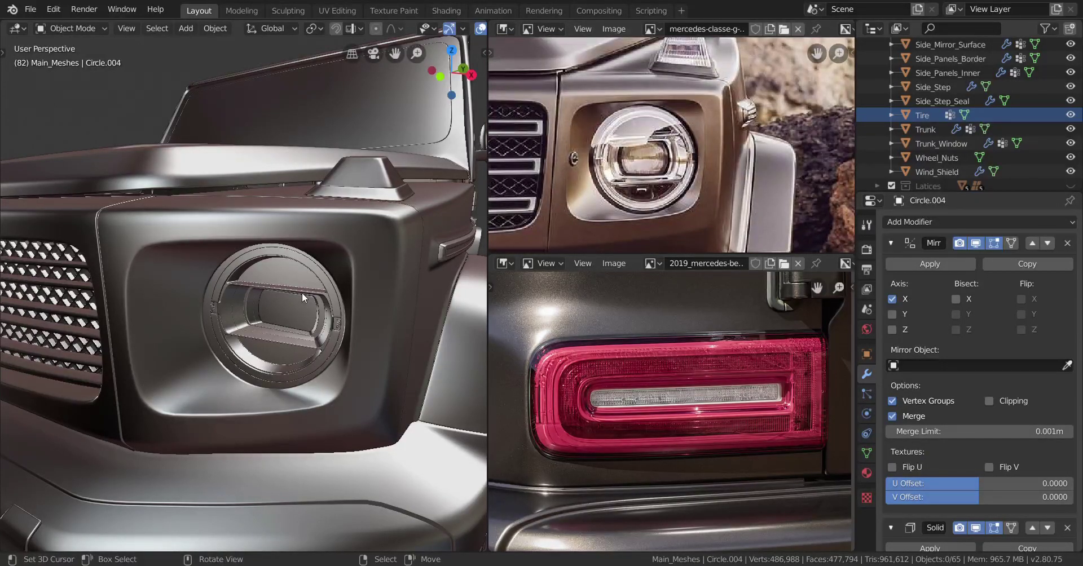
Unhide the headlight glass and hide the front shell surrounding it to expose the complete headlight assembly
key(KP_1)
scroll(365, 273, up, 6)
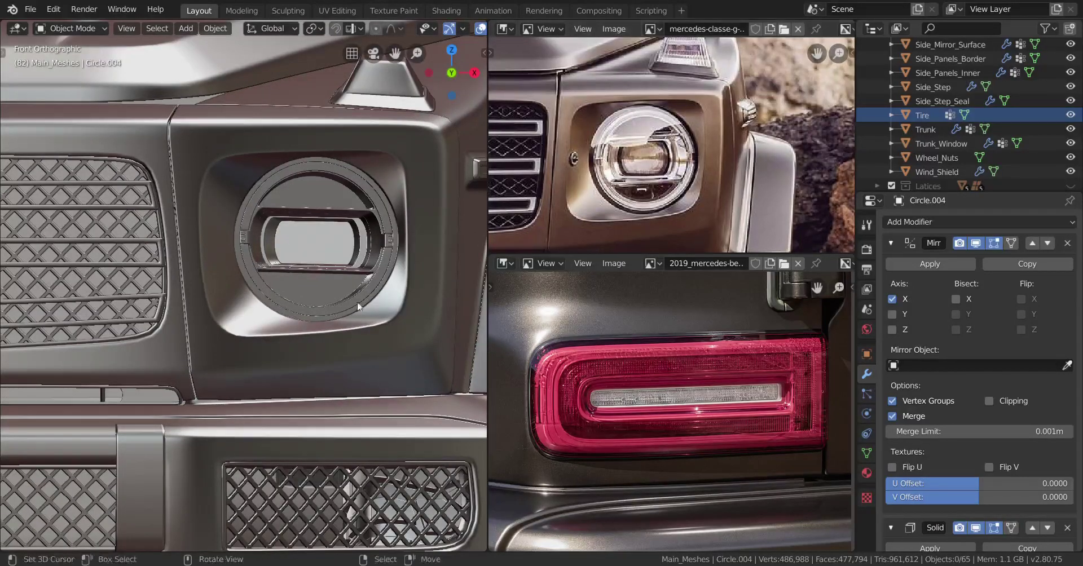
mouse_move(285, 319)
middle_down()
mouse_move(257, 320)
mouse_move(296, 313)
mouse_move(252, 316)
mouse_move(262, 338)
mouse_move(234, 345)
mouse_move(256, 348)
middle_up()
scroll(298, 311, down, 6)
click(249, 311)
key(h)
Select all the headlight parts together in wireframe display and enter Edit Mode on them
scroll(248, 316, up, 4)
key(z)
click(215, 346)
key(shift+b)
drag(176, 299, 281, 435)
key(z)
click(357, 370)
click(283, 354)
key(Tab)
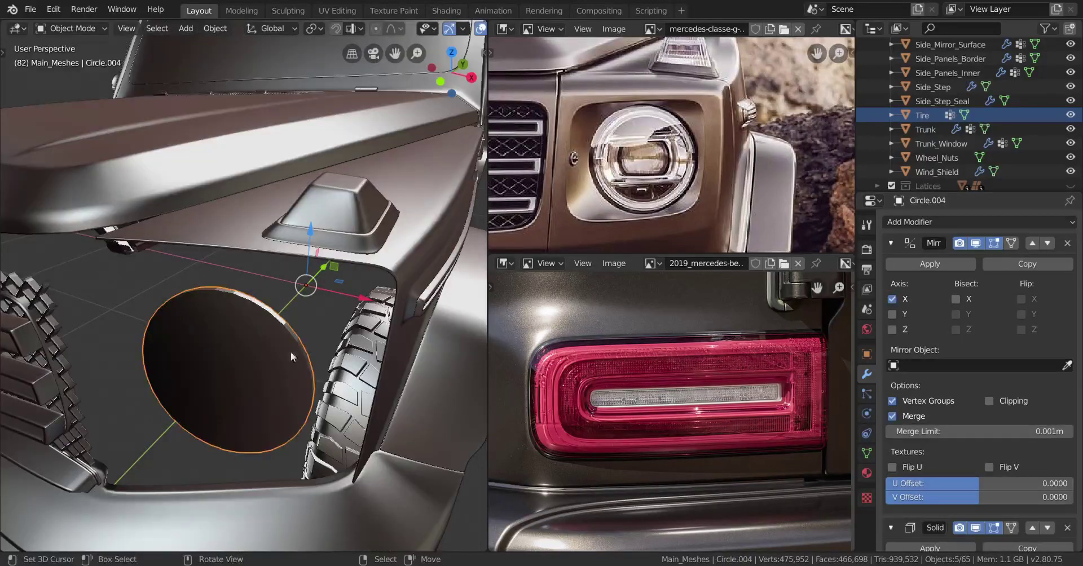
Select the entire headlight geometry in face mode, with the large front glass face as the active face
mouse_move(290, 351)
middle_down()
mouse_move(306, 339)
mouse_move(273, 311)
middle_up()
key(z)
click(75, 342)
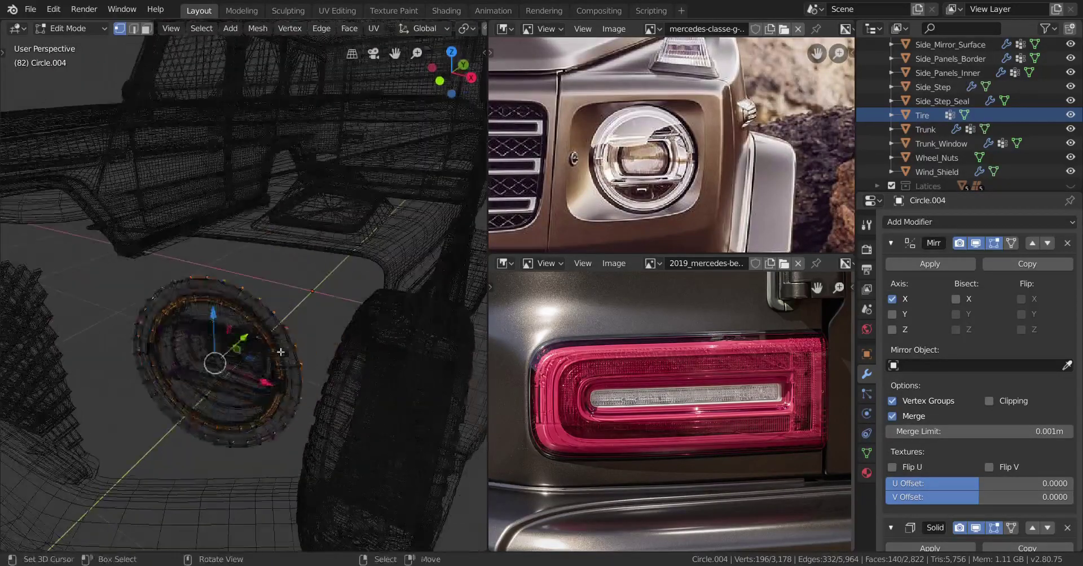
key(a)
key(z)
click(298, 337)
scroll(298, 332, up, 3)
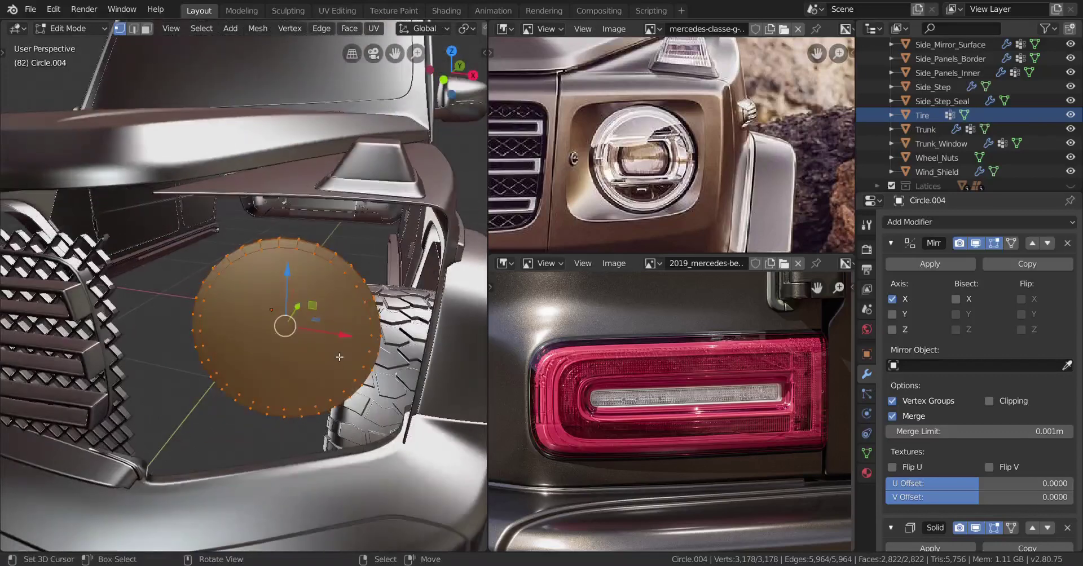
click(146, 29)
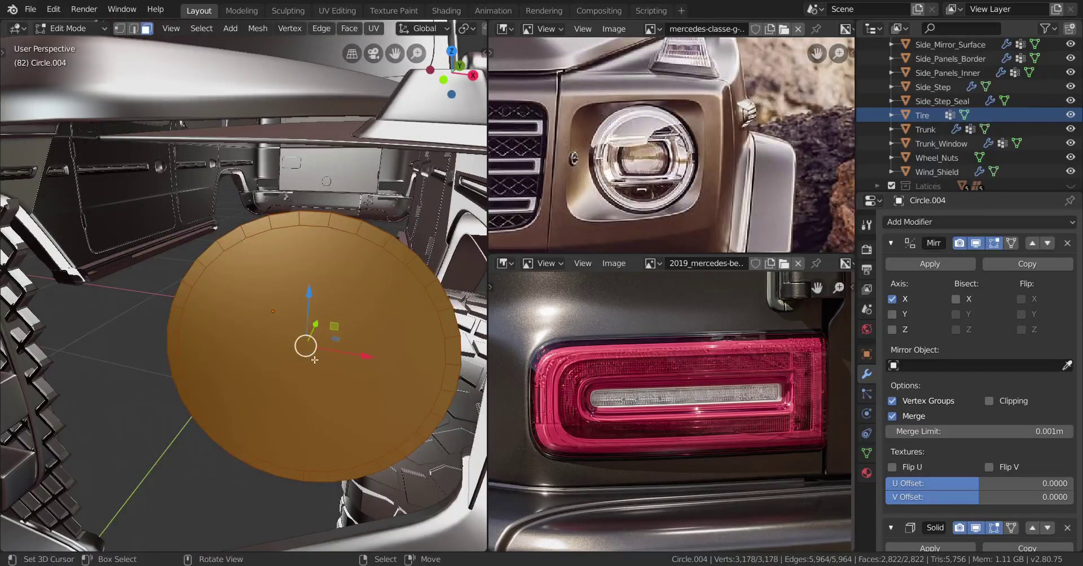
key(i)
click(304, 328)
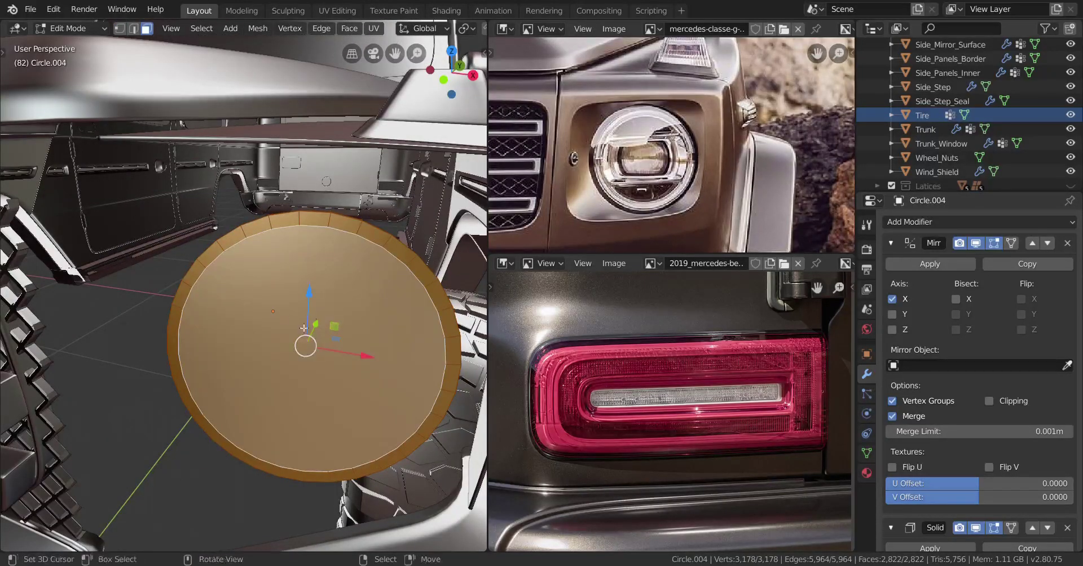
Set the transform pivot to the active element and the transform orientation to Normal
middle_drag(324, 329, 316, 327)
key(period)
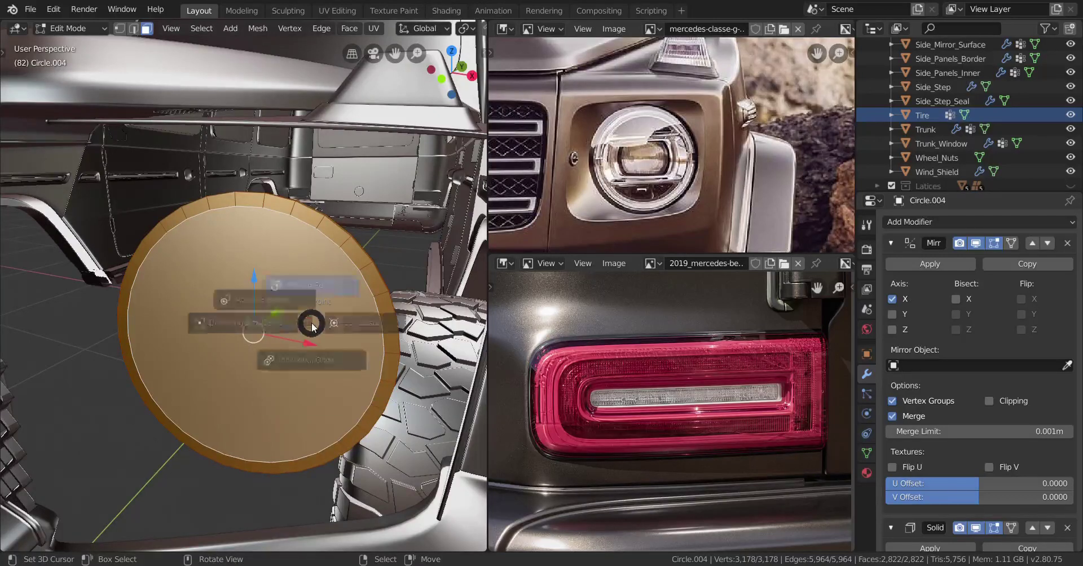
click(222, 264)
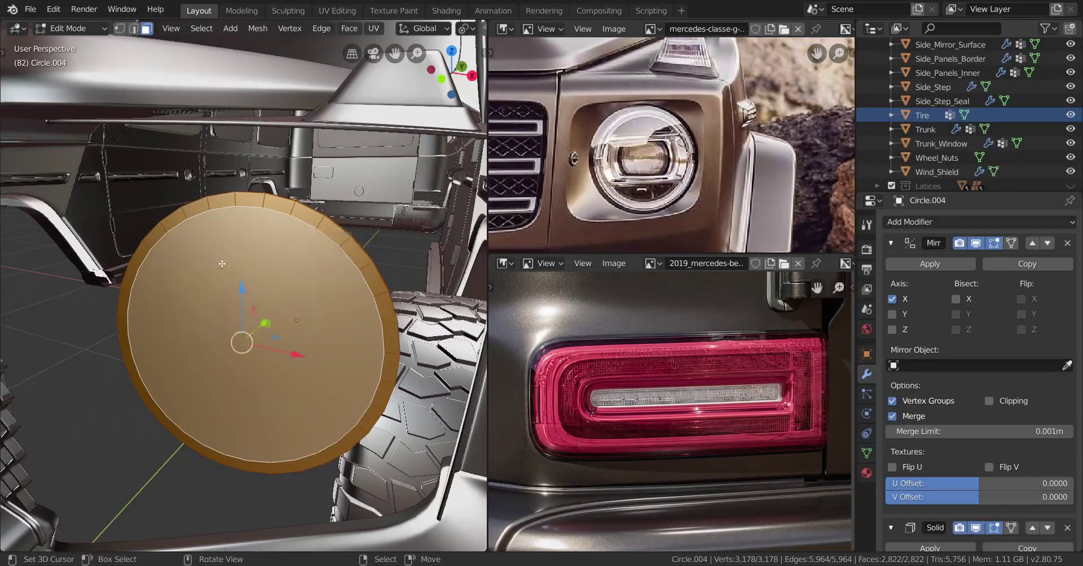
key(comma)
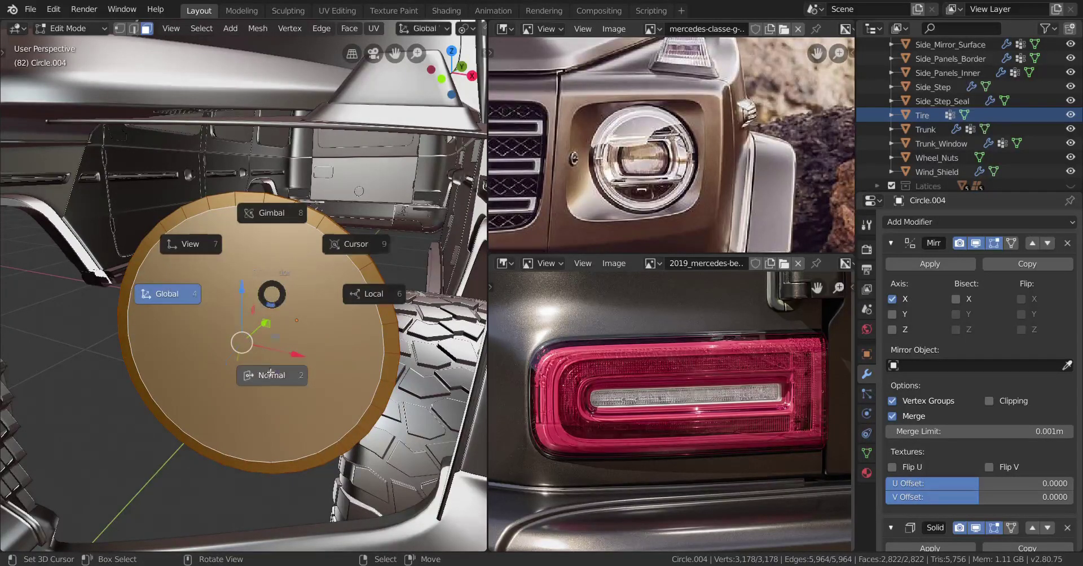
click(274, 371)
mouse_move(274, 371)
middle_down()
mouse_move(276, 360)
mouse_move(271, 370)
middle_up()
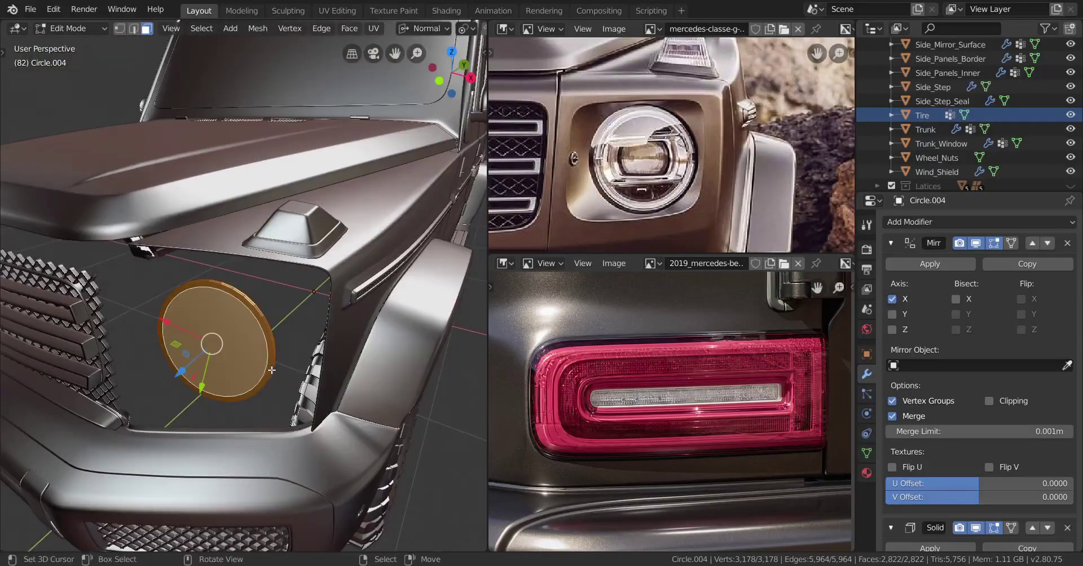
Rotate the whole headlight slightly about its normal Z axis in front wireframe view to match the bar's tilt in the reference photo
key(KP_1)
scroll(276, 364, up, 4)
key(shift+z)
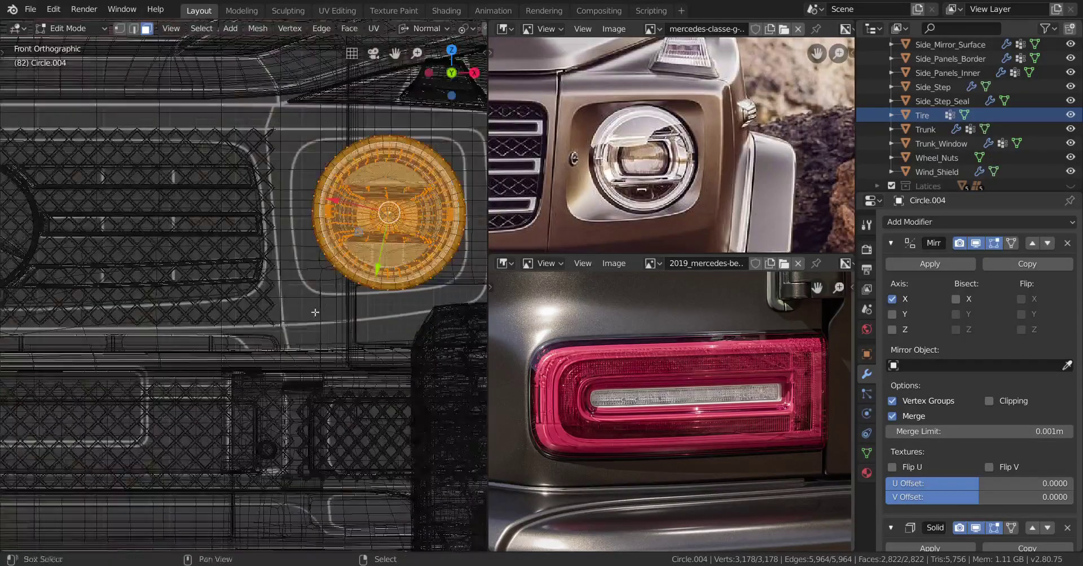
shift+middle_drag(315, 309, 240, 351)
scroll(297, 223, up, 3)
shift+middle_drag(298, 223, 231, 253)
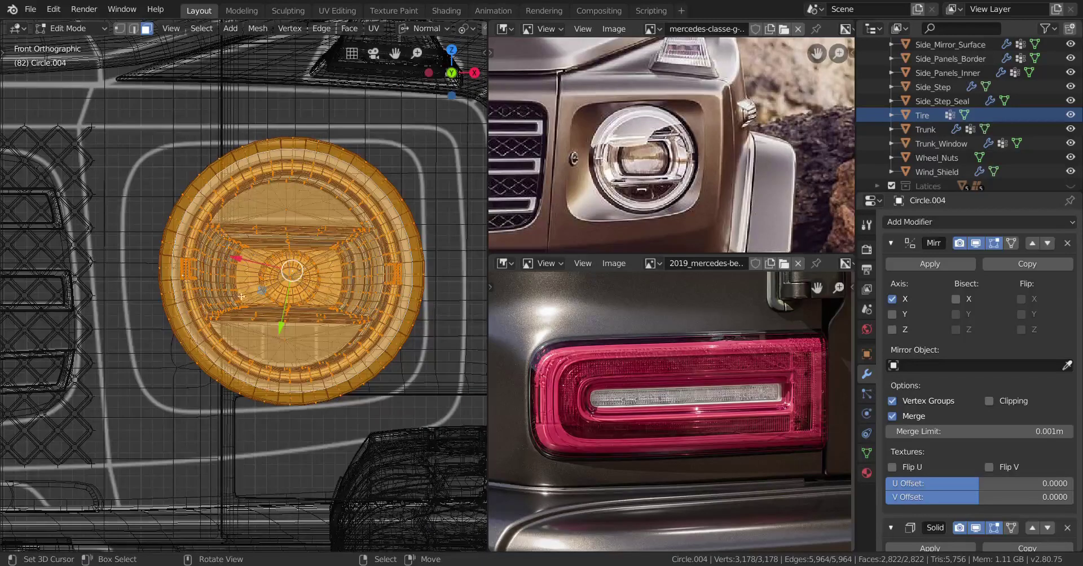
shift+middle_drag(301, 293, 253, 297)
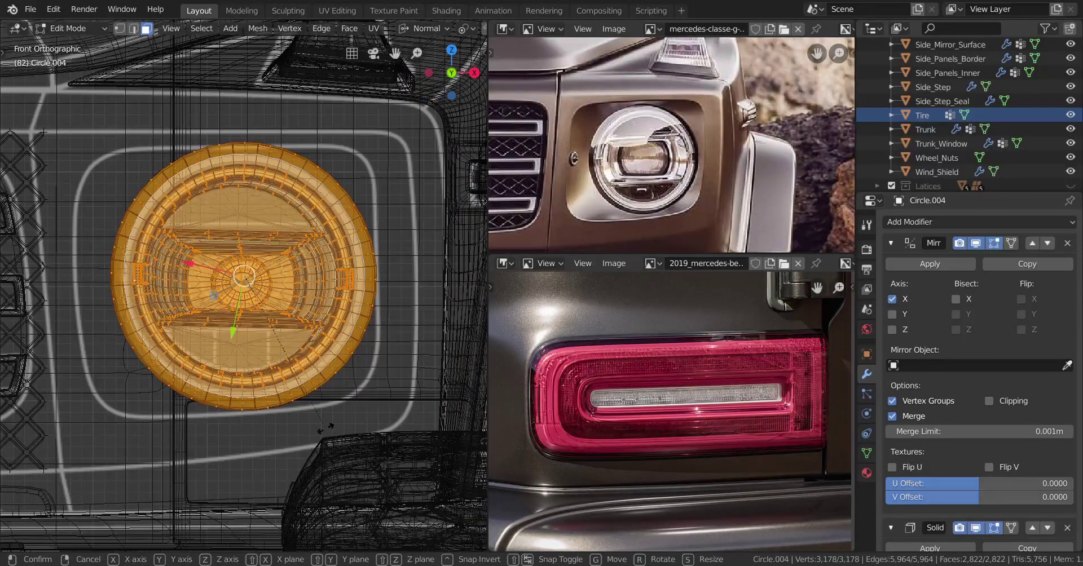
key(r)
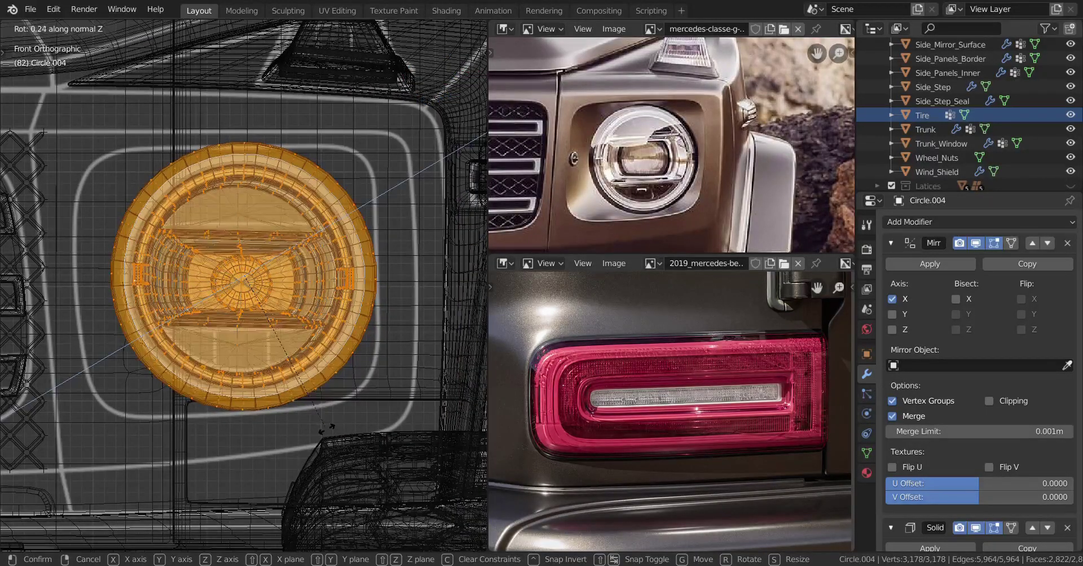
key(z)
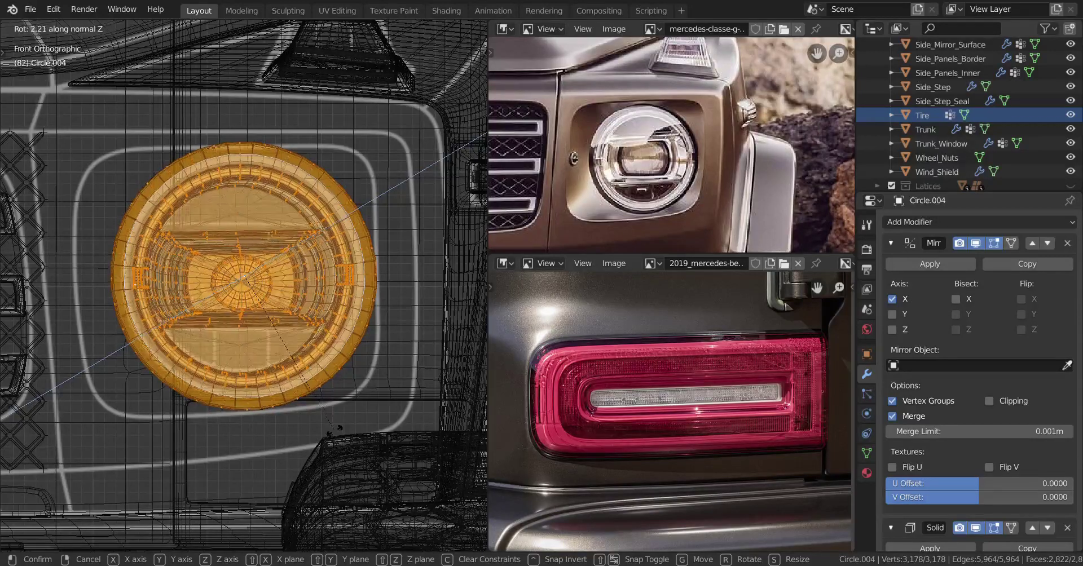
click(337, 436)
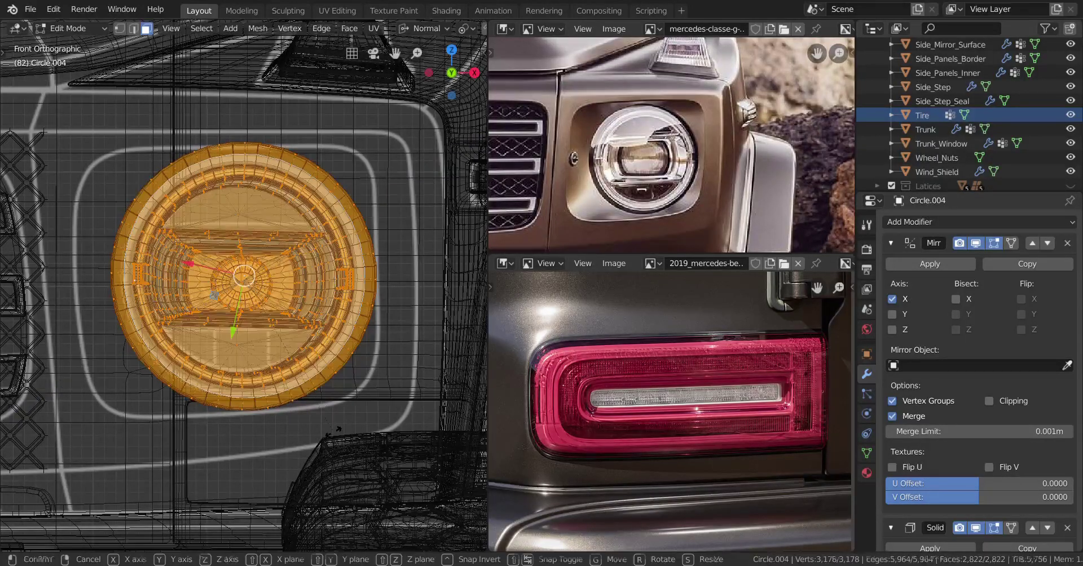
key(r)
key(z)
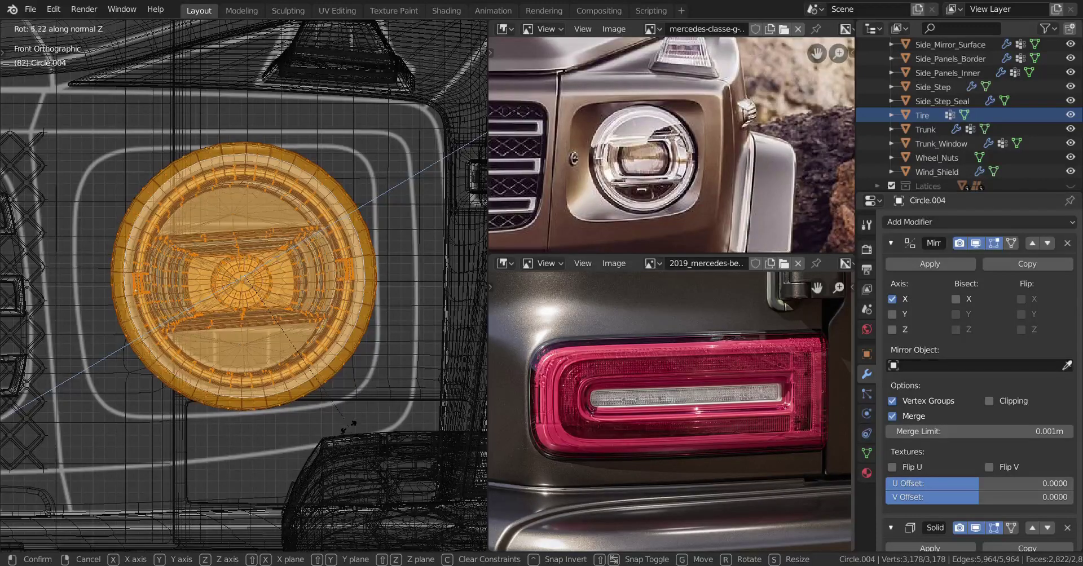
click(351, 430)
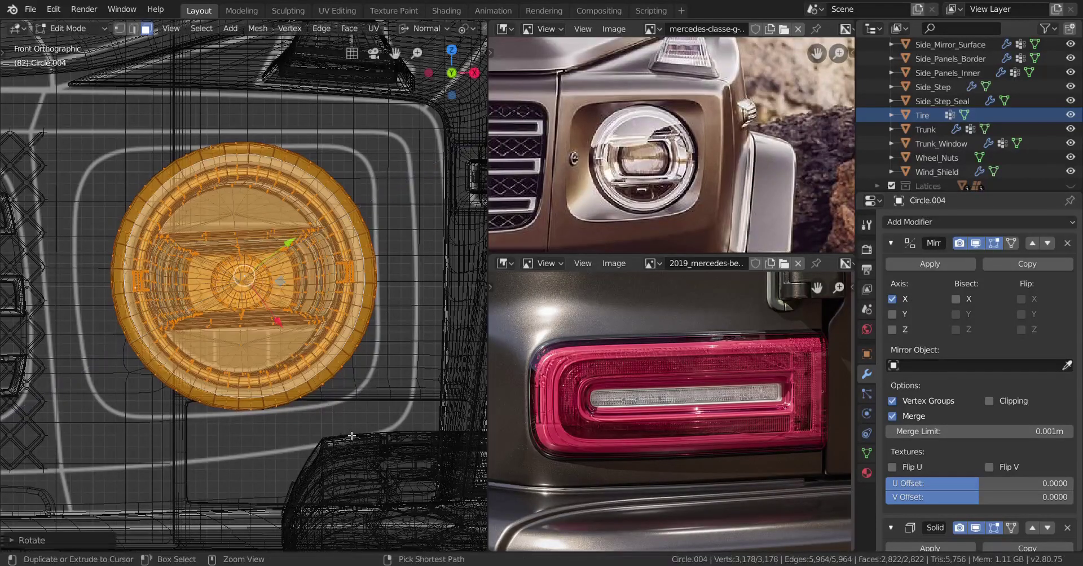
Return to solid display and Object Mode, unhide the front shell and hide the headlight glass
key(z)
click(426, 365)
mouse_move(361, 373)
alt+mouse_down()
mouse_move(283, 389)
mouse_move(226, 417)
alt+mouse_up()
scroll(243, 406, down, 6)
key(Tab)
alt+drag(282, 389, 252, 402)
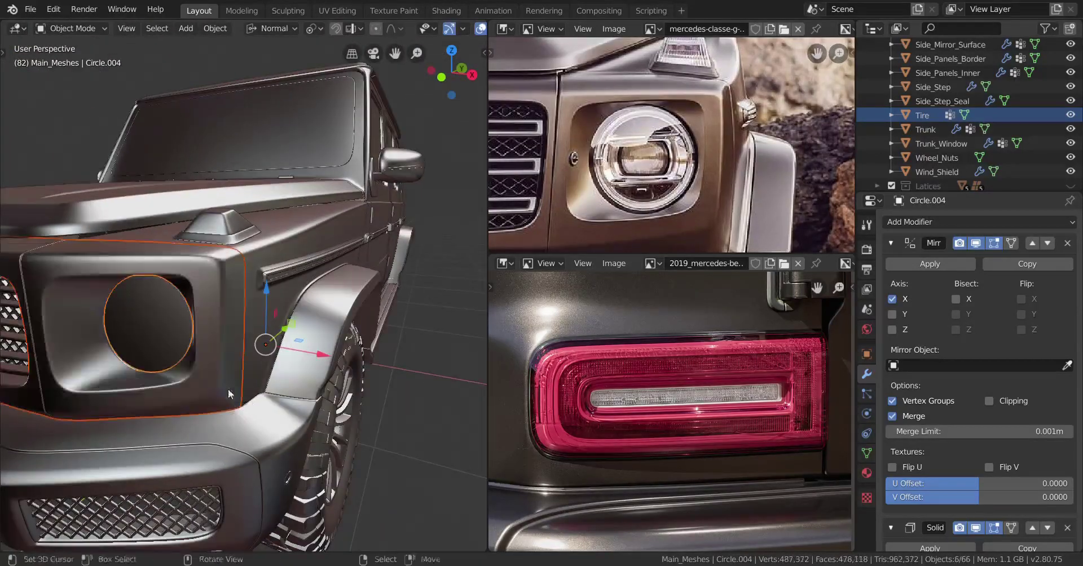
key(KP_Decimal)
scroll(223, 364, down, 5)
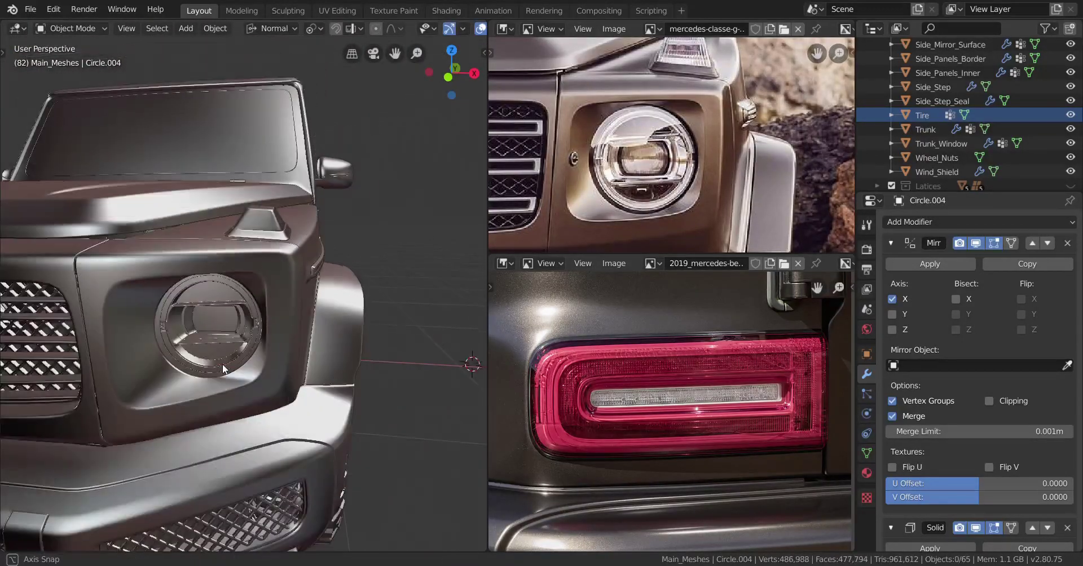
Examine the rotated headlight from the front and compare its tilt with the reference photo
key(KP_1)
key(Delete)
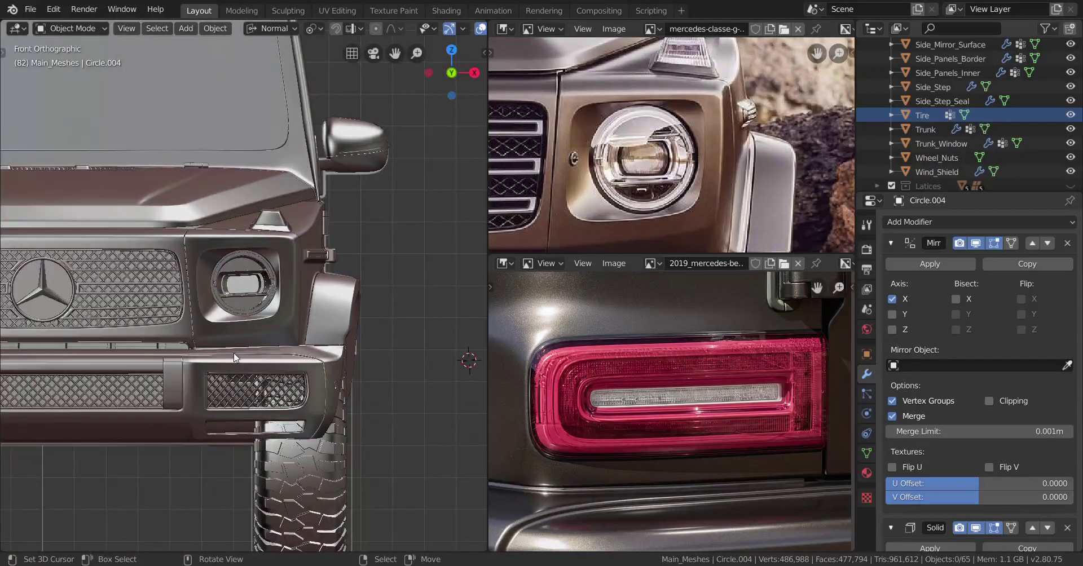
scroll(235, 357, up, 4)
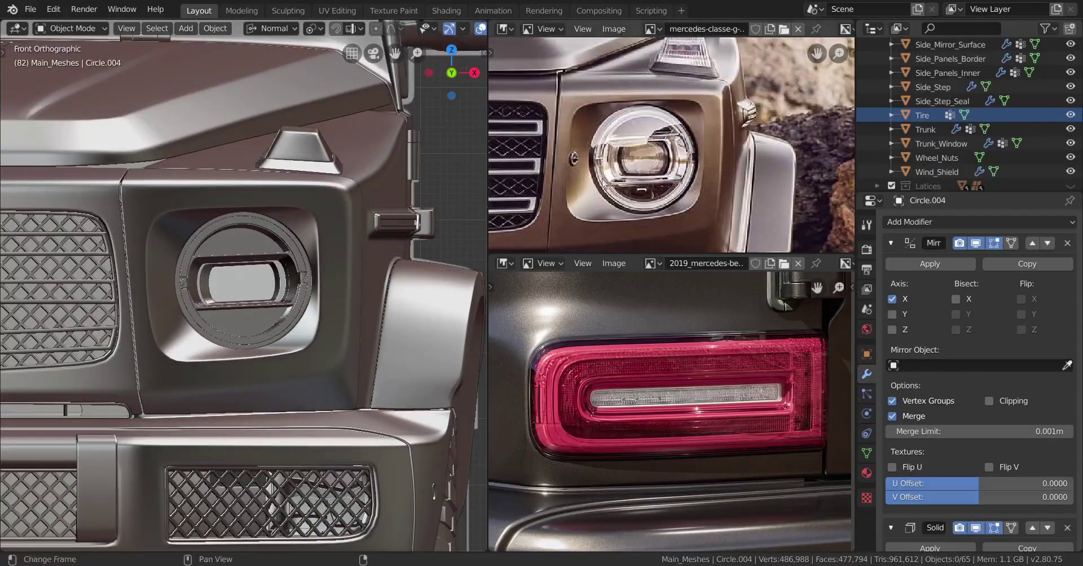
scroll(262, 326, up, 3)
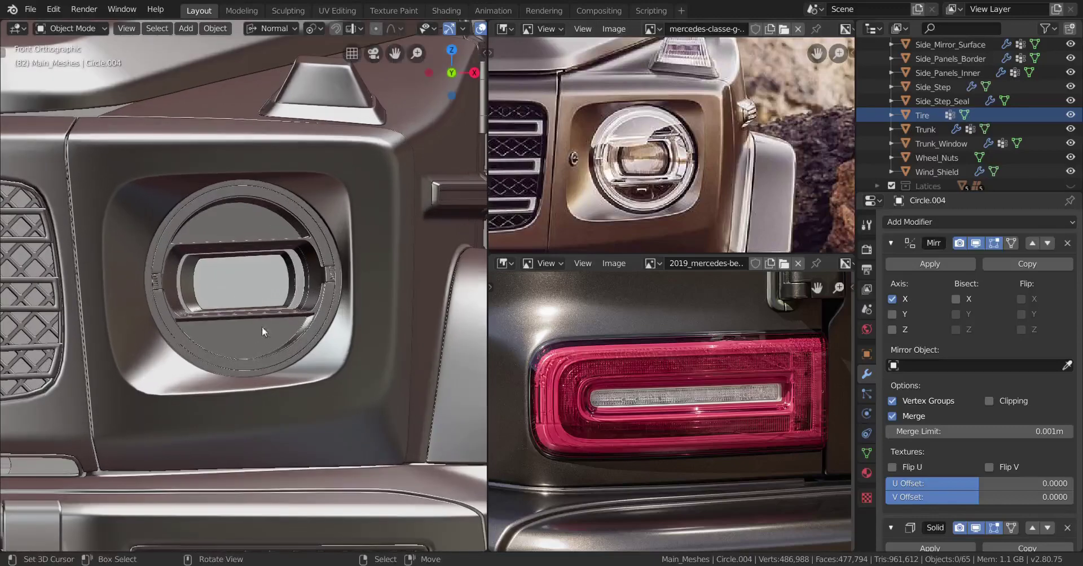
scroll(279, 318, down, 6)
scroll(273, 339, down, 2)
shift+middle_drag(153, 343, 319, 352)
scroll(319, 352, up, 3)
middle_drag(387, 356, 285, 244)
Unhide the headlight glass and frame the recess wall nearest the grille in the model and the headlight area in the photo
key(alt+h)
scroll(286, 351, up, 3)
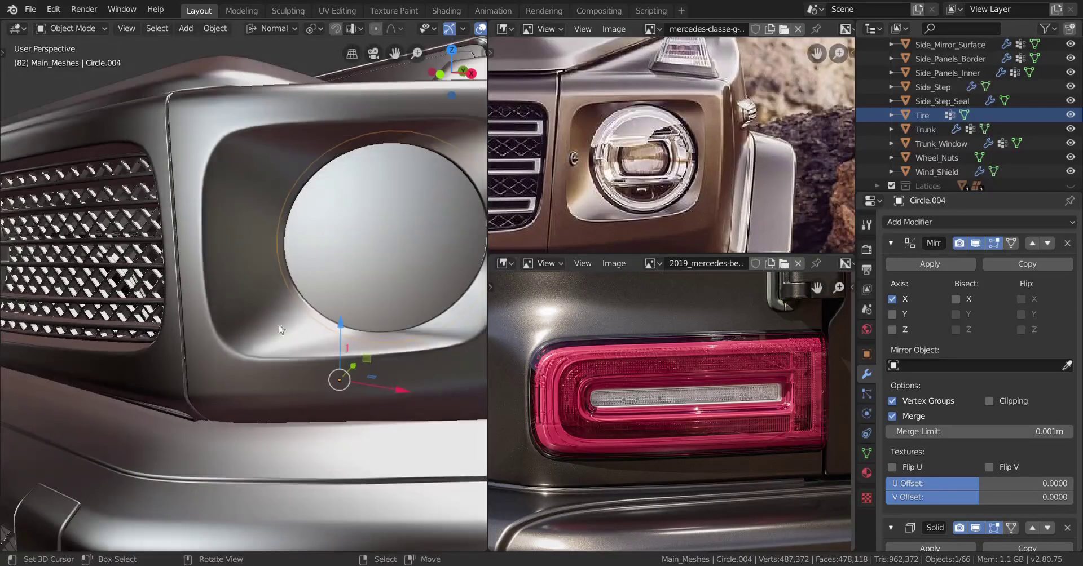
scroll(610, 151, up, 2)
mouse_move(611, 152)
middle_down()
mouse_move(766, 135)
mouse_move(601, 168)
middle_up()
scroll(655, 141, down, 3)
mouse_move(248, 325)
middle_down()
mouse_move(113, 327)
mouse_move(314, 294)
mouse_move(253, 316)
middle_up()
Select three faces of the front shell on the headlight recess wall nearest the grille and snap the 3D cursor to them
click(266, 306)
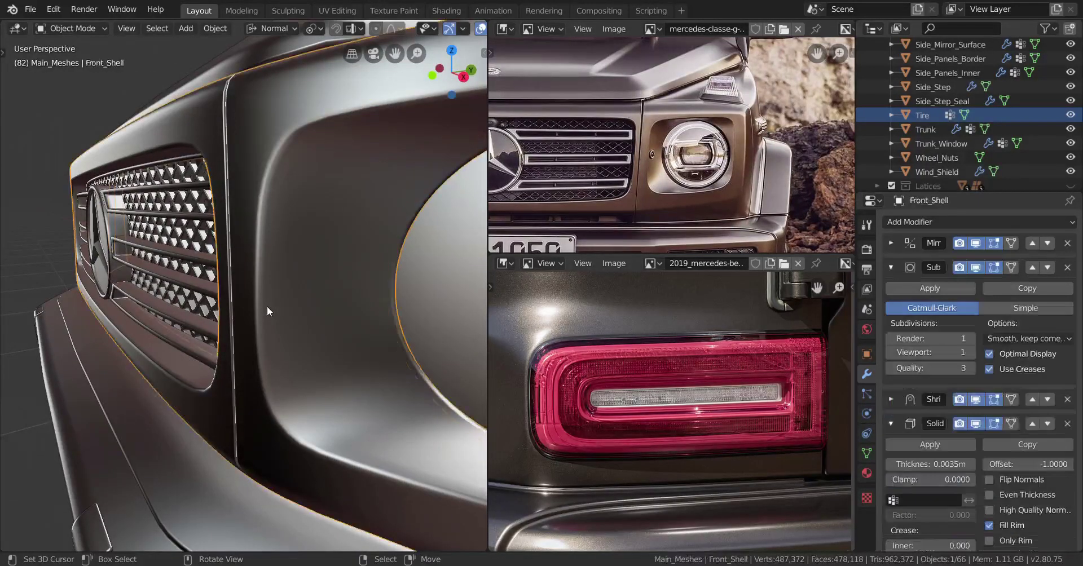
key(Tab)
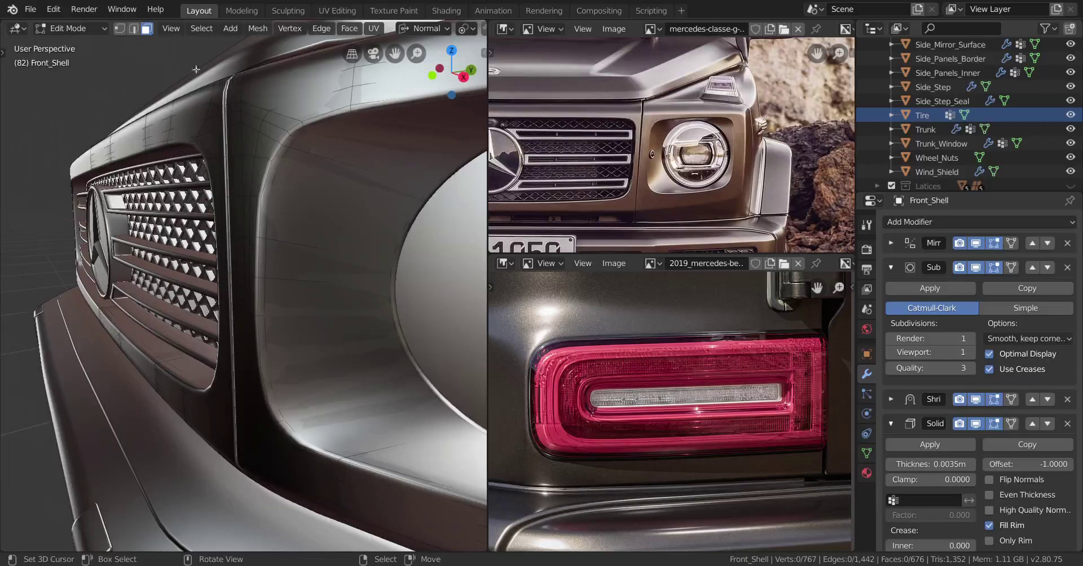
right_click(291, 224)
shift+right_click(297, 271)
shift+right_click(298, 300)
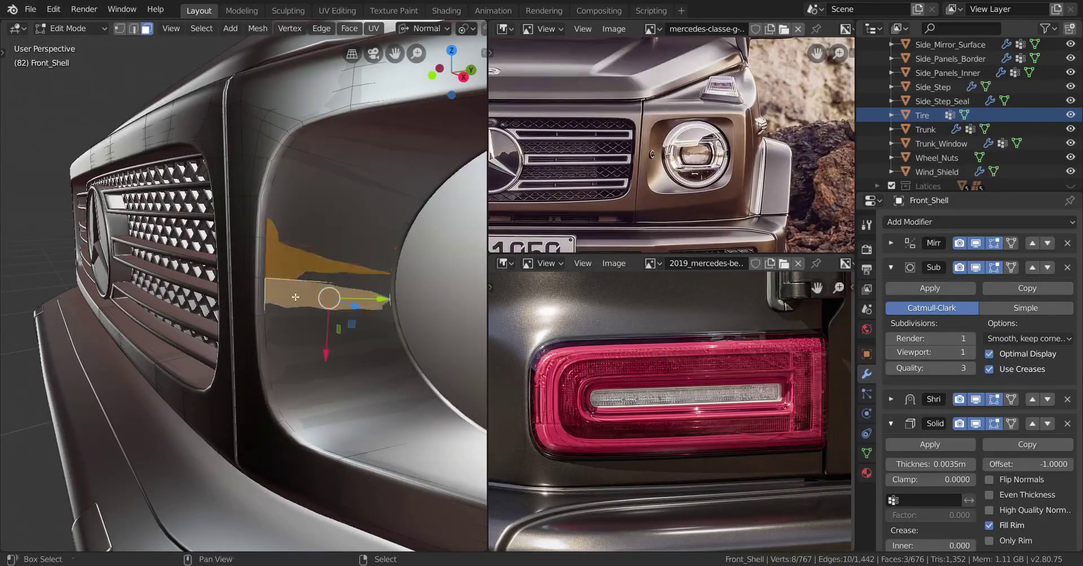
scroll(304, 289, down, 2)
scroll(320, 285, up, 2)
key(shift+s)
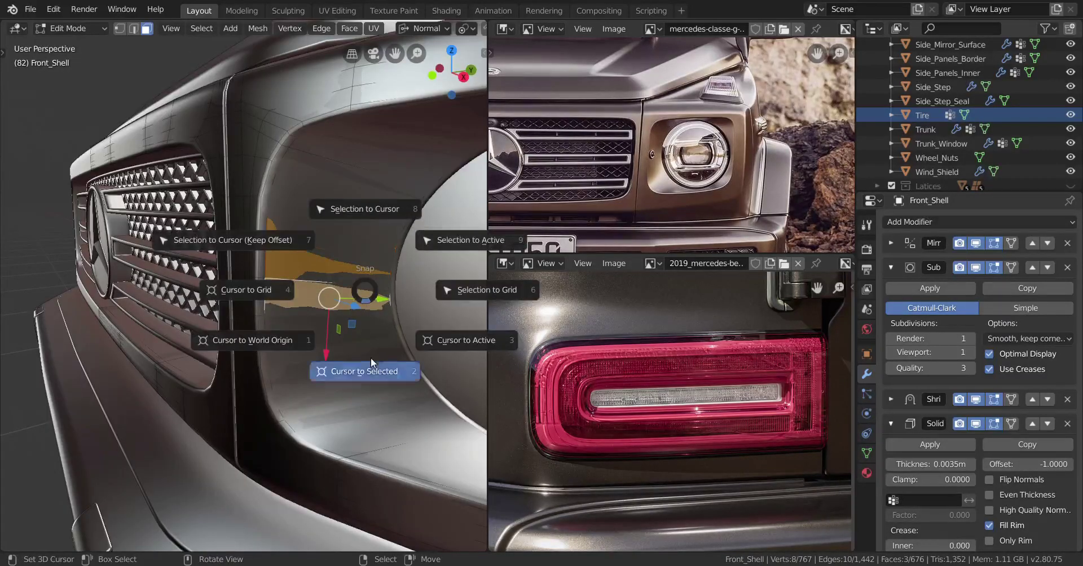
click(337, 353)
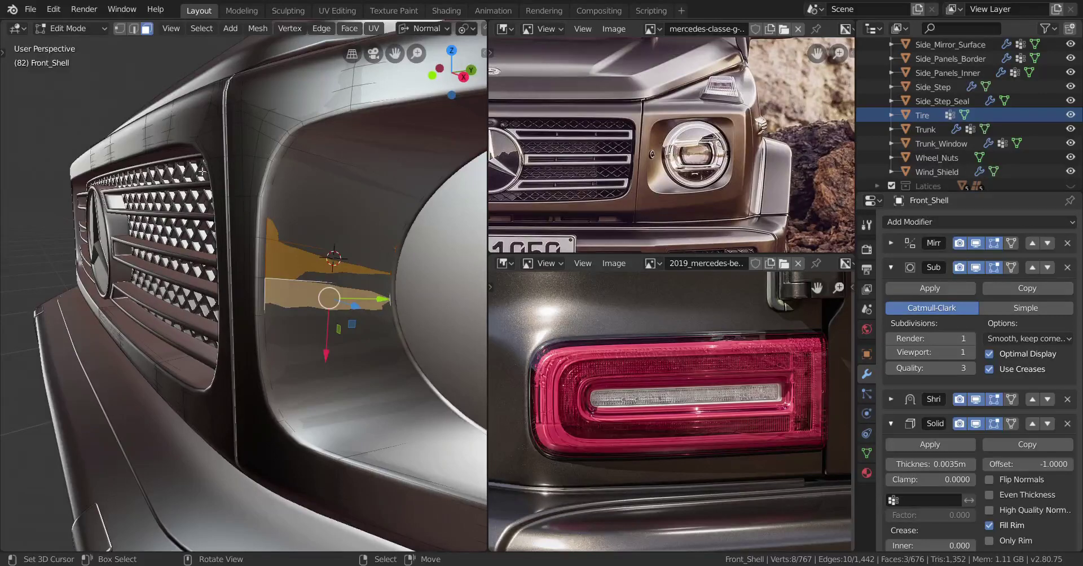
Select the two vertices of one edge on the headlight recess wall nearest the grille and snap the 3D cursor to them
click(119, 29)
right_click(265, 278)
key(shift+s)
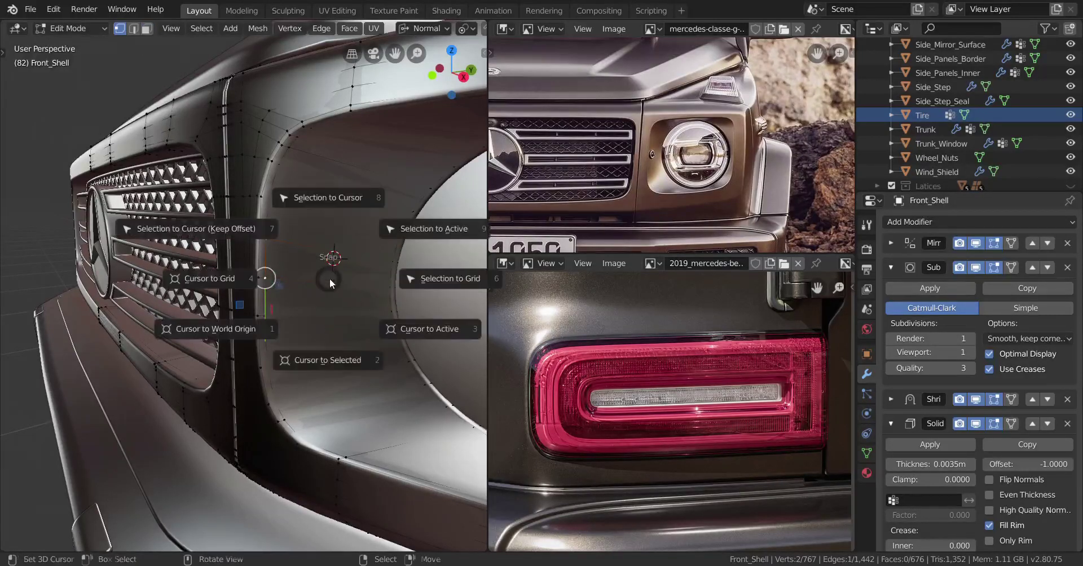
click(337, 355)
Return to Object Mode and frame the front shell's headlight recess in the right orthographic view
key(Tab)
scroll(273, 321, down, 5)
middle_drag(251, 306, 246, 305)
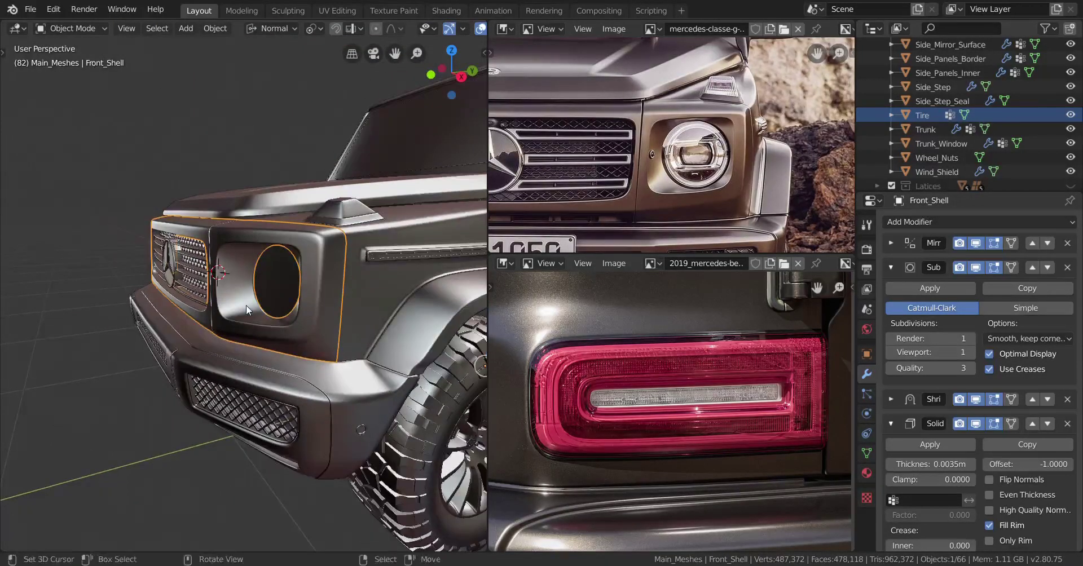
scroll(246, 306, up, 2)
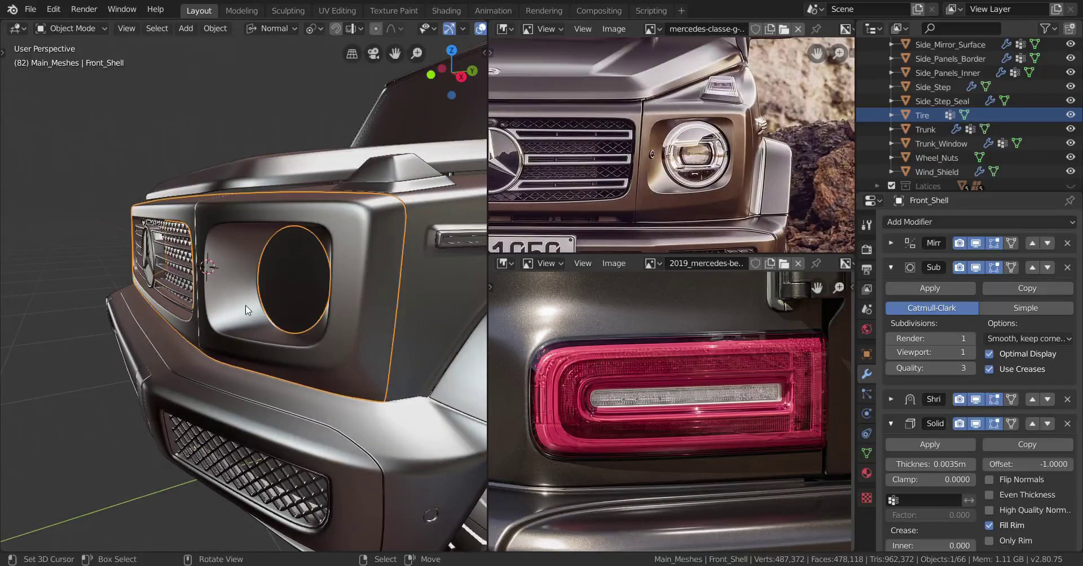
scroll(245, 306, down, 6)
middle_drag(251, 334, 286, 330)
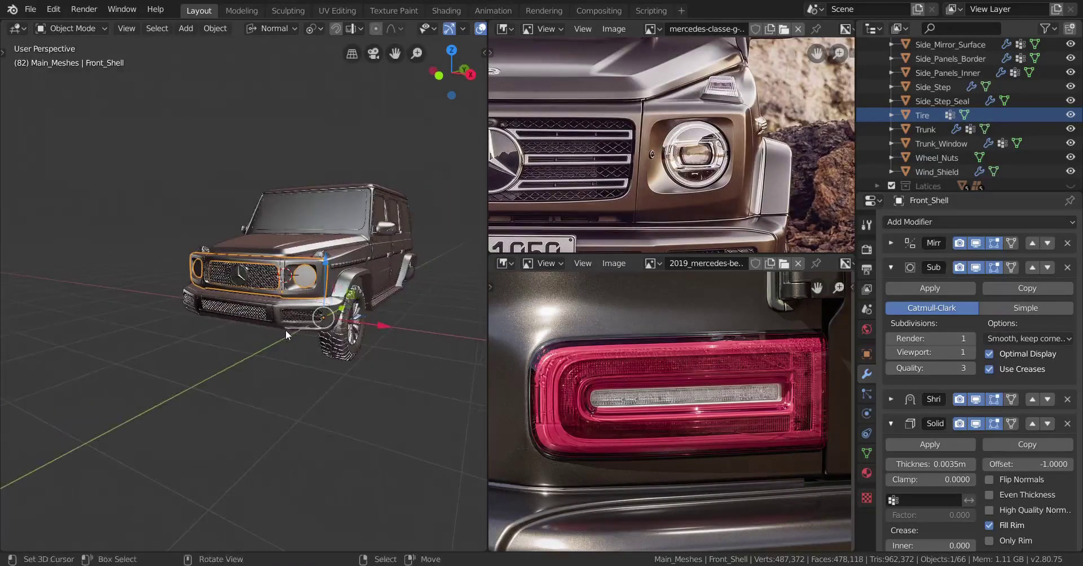
scroll(285, 330, up, 4)
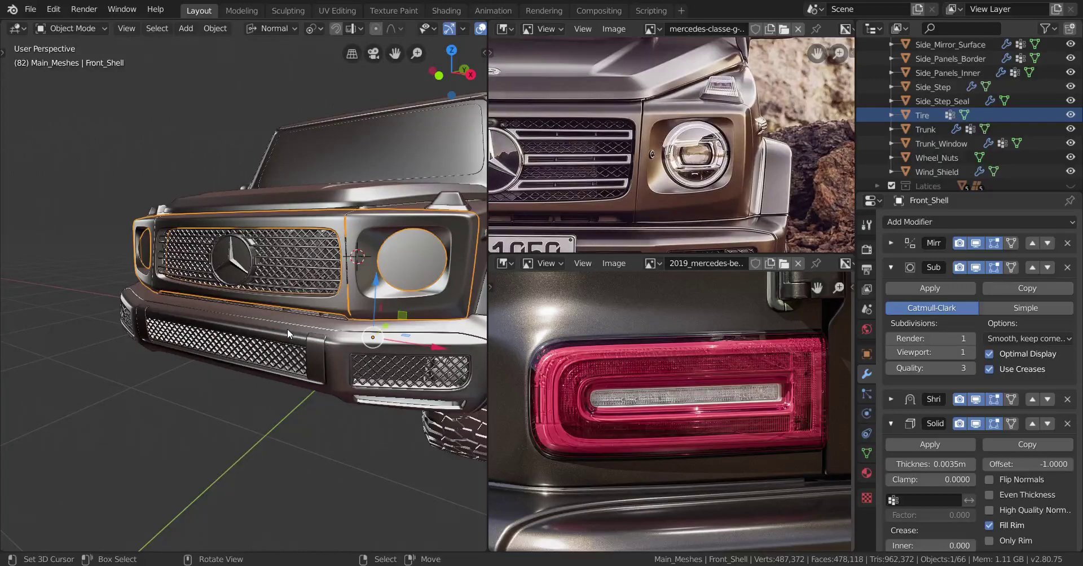
key(KP_3)
scroll(287, 329, up, 5)
scroll(269, 252, up, 2)
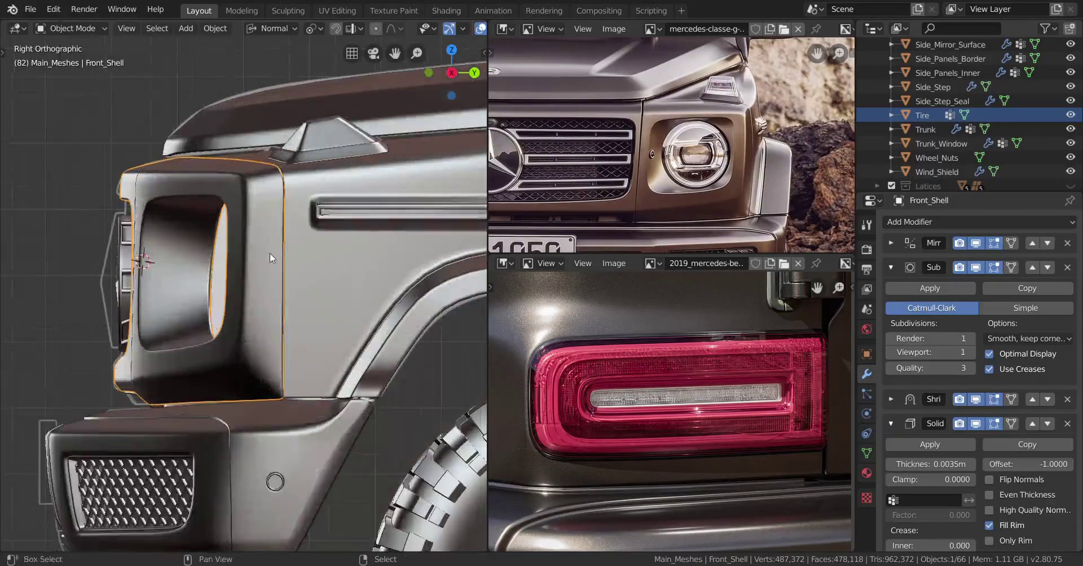
Add a mesh circle with 10 vertices at the 3D cursor on the recess wall, aligned to the view
key(shift+a)
mouse_move(271, 255)
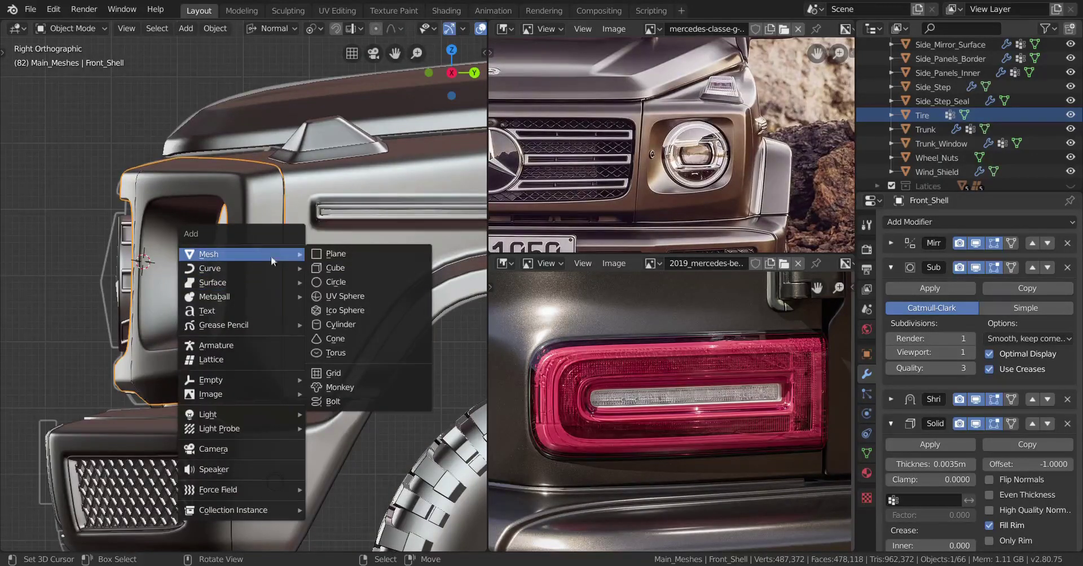
click(341, 282)
scroll(206, 293, down, 4)
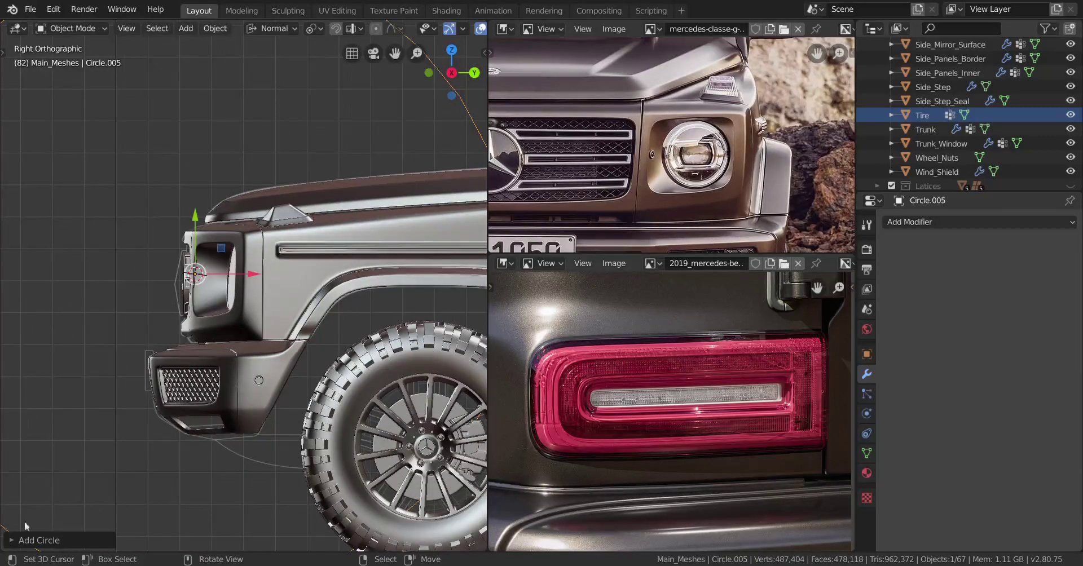
click(31, 540)
click(166, 389)
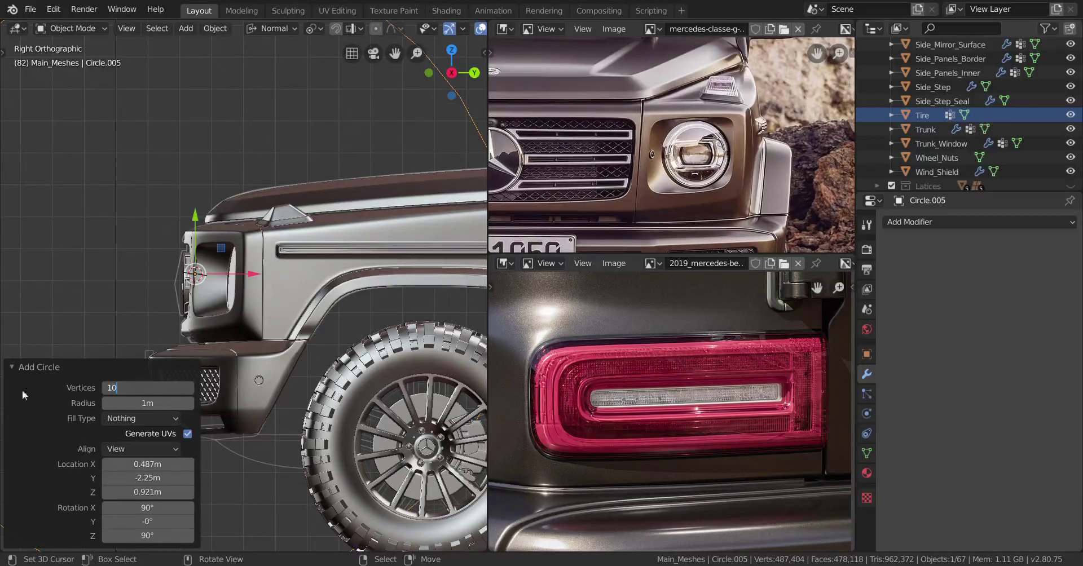
click(14, 368)
Scale all vertices of the new circle down in Edit Mode until it is smaller than the headlight recess
key(Tab)
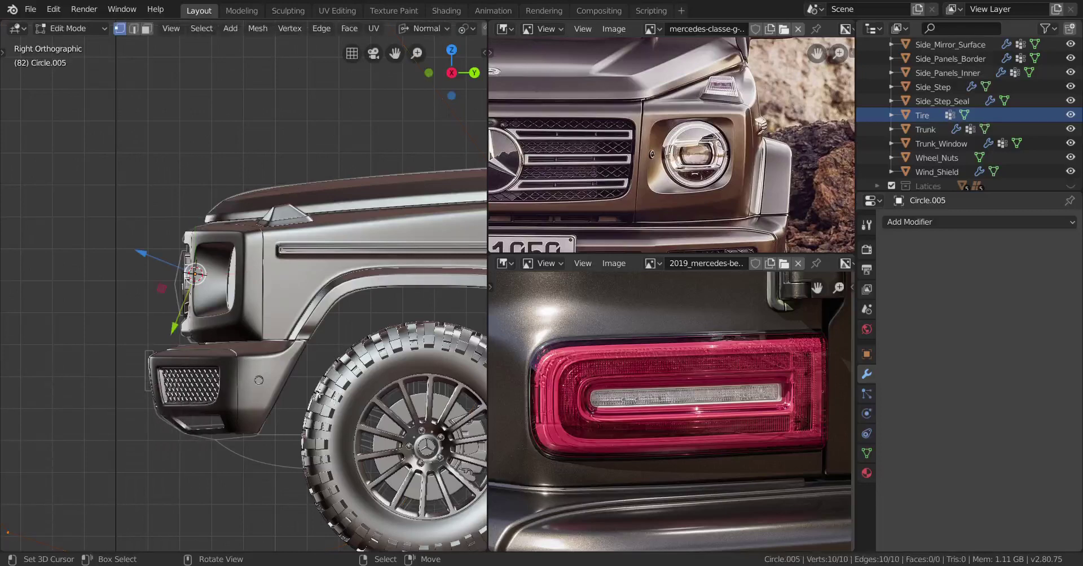
key(s)
click(229, 309)
scroll(316, 358, up, 4)
key(s)
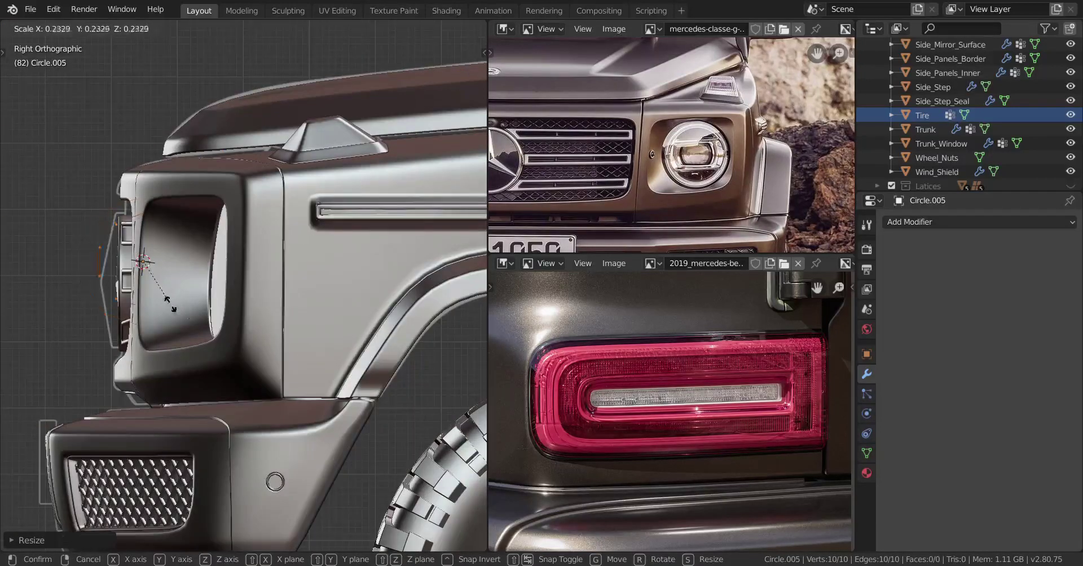
click(153, 276)
Set the transform orientation to Global and scale the circle to about 0.7 of its size
scroll(211, 312, up, 3)
key(comma)
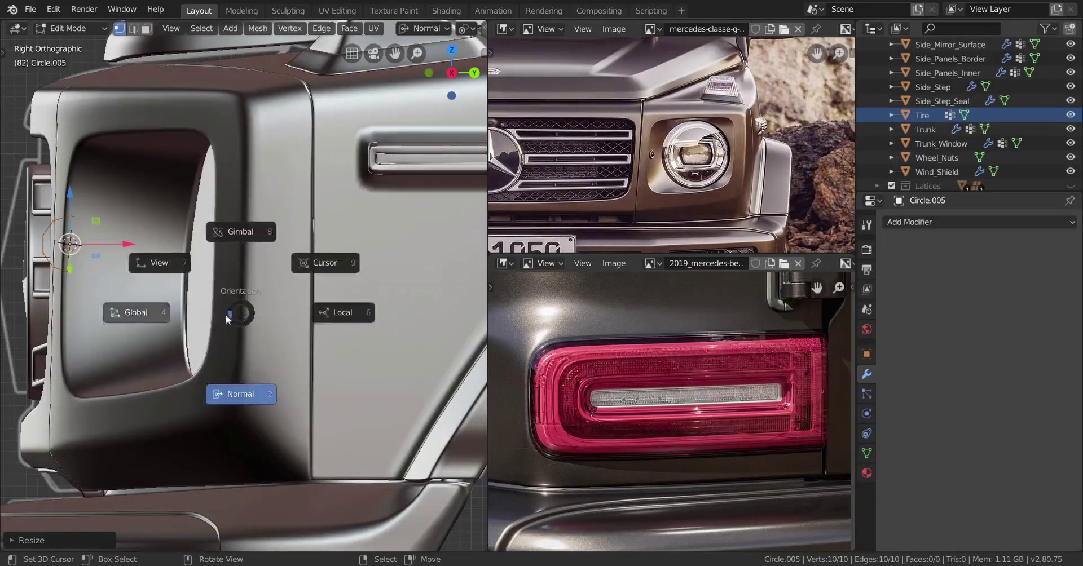
click(167, 315)
scroll(186, 327, up, 2)
key(s)
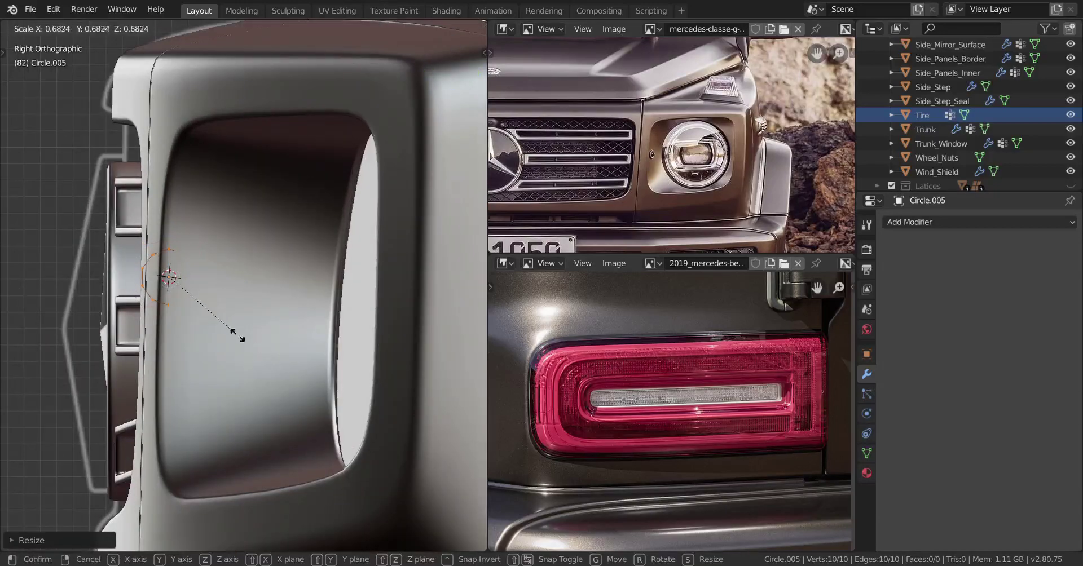
click(240, 339)
Move the circle along the global X axis out in front of the recess wall and check its position
middle_drag(239, 339, 278, 349)
key(g)
key(x)
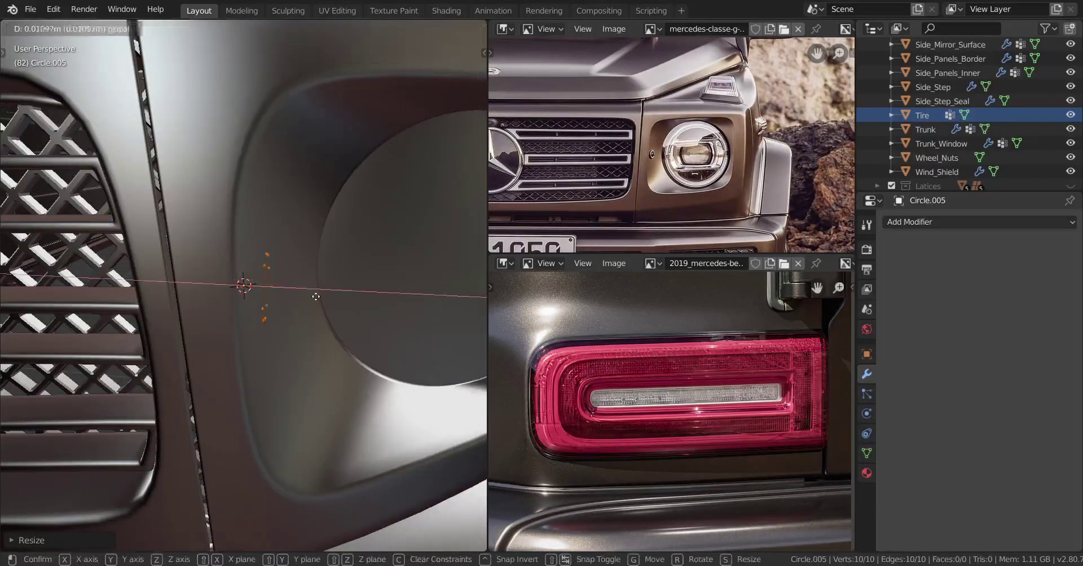
click(343, 316)
middle_drag(343, 316, 242, 307)
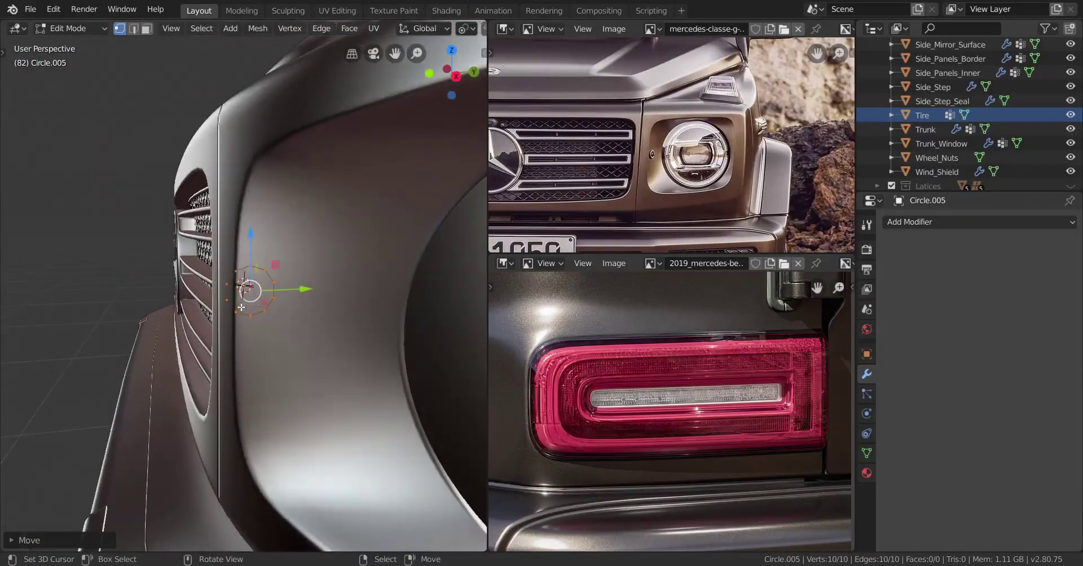
Check the circle in wireframe from the right and front, and scale it to about 0.7 in solid display
key(KP_3)
key(shift+z)
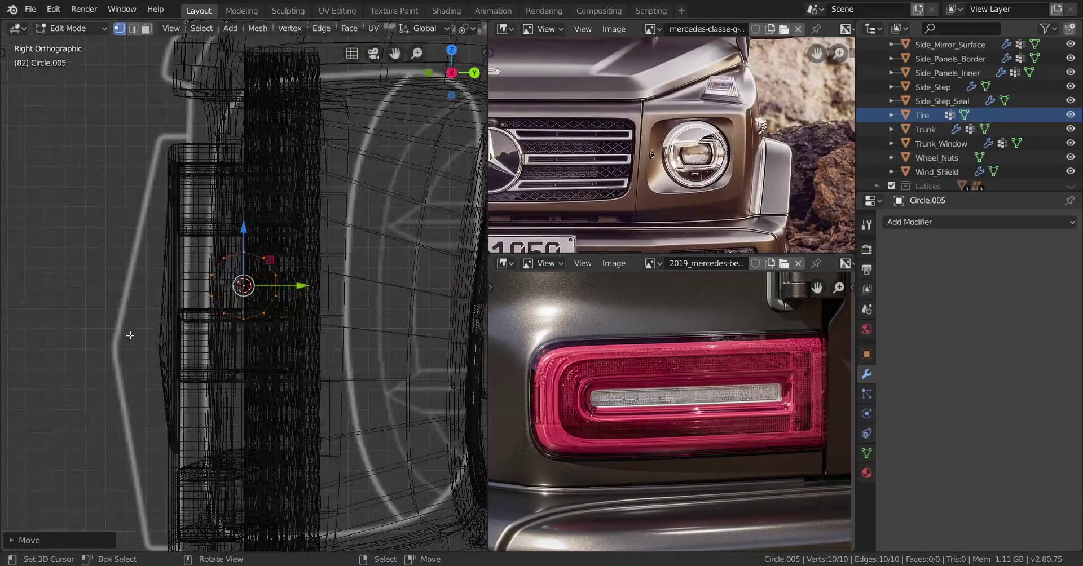
key(KP_1)
key(KP_3)
scroll(155, 338, down, 2)
key(shift+z)
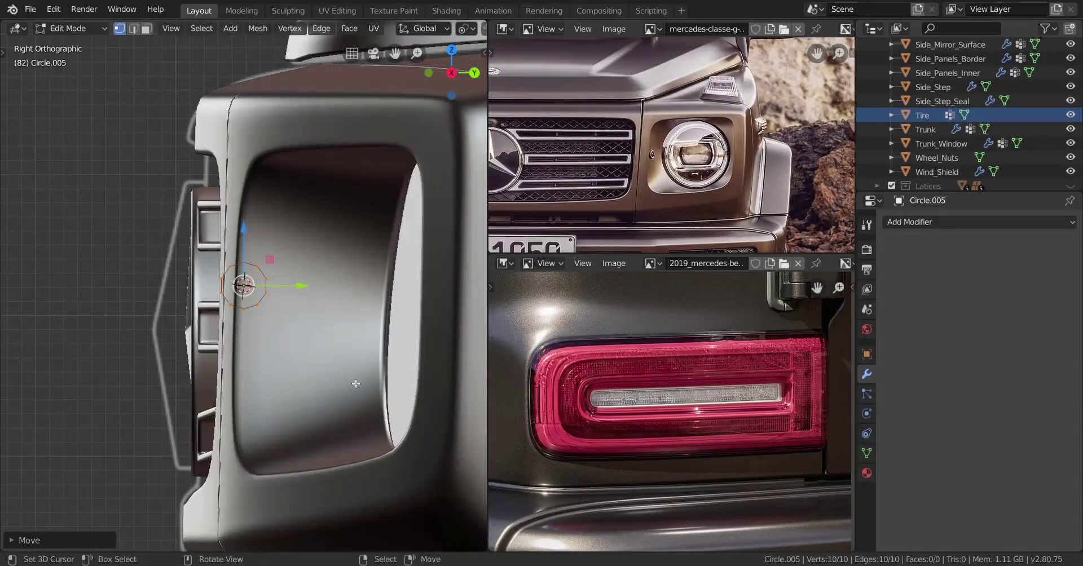
key(s)
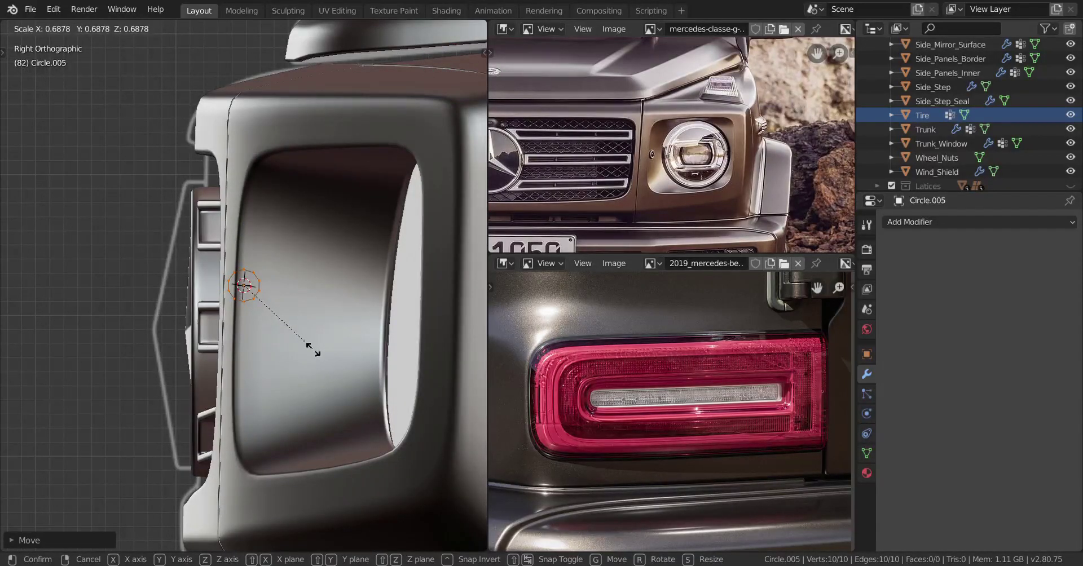
click(320, 350)
scroll(252, 256, up, 1)
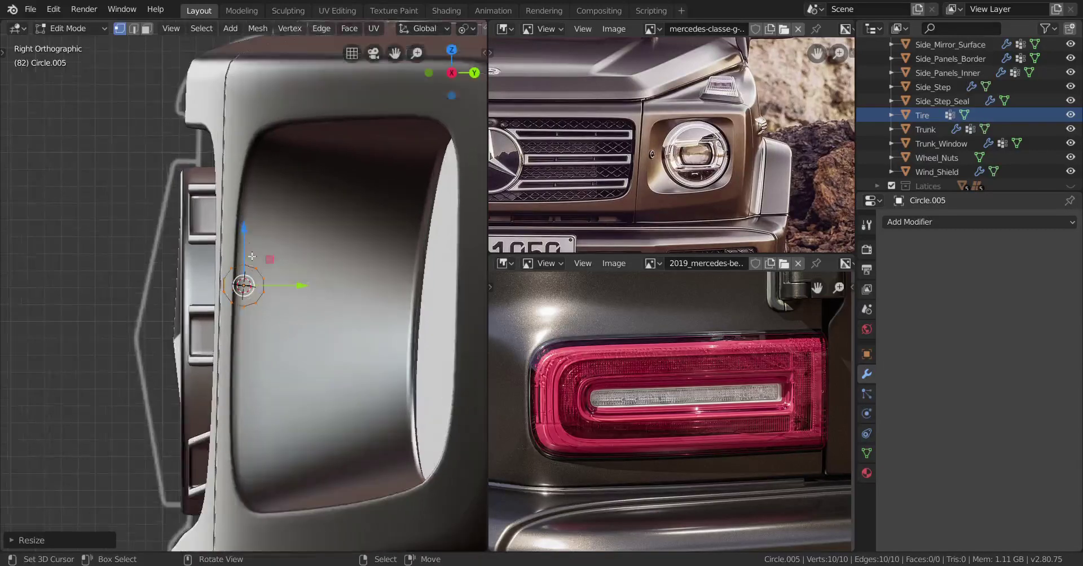
Move the circle slightly down and about 0.012 m along the Y axis, inside the recess edge nearest the grille
drag(244, 232, 250, 244)
right_click(249, 243)
key(Tab)
key(Tab)
drag(300, 303, 318, 304)
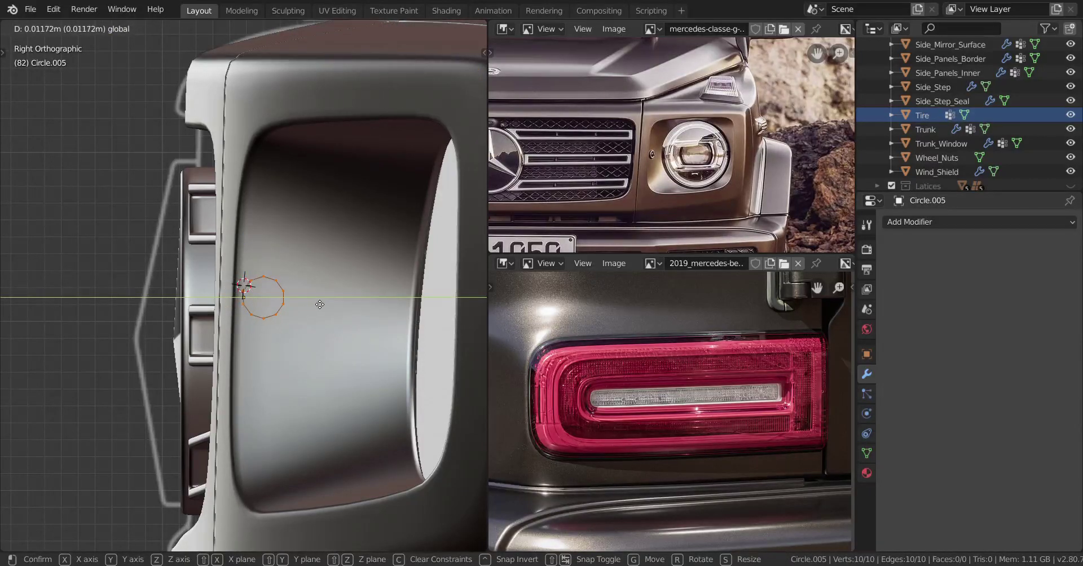
drag(323, 303, 323, 303)
Scale the circle down further and fill it with a face
middle_drag(323, 302, 328, 356)
scroll(328, 356, up, 4)
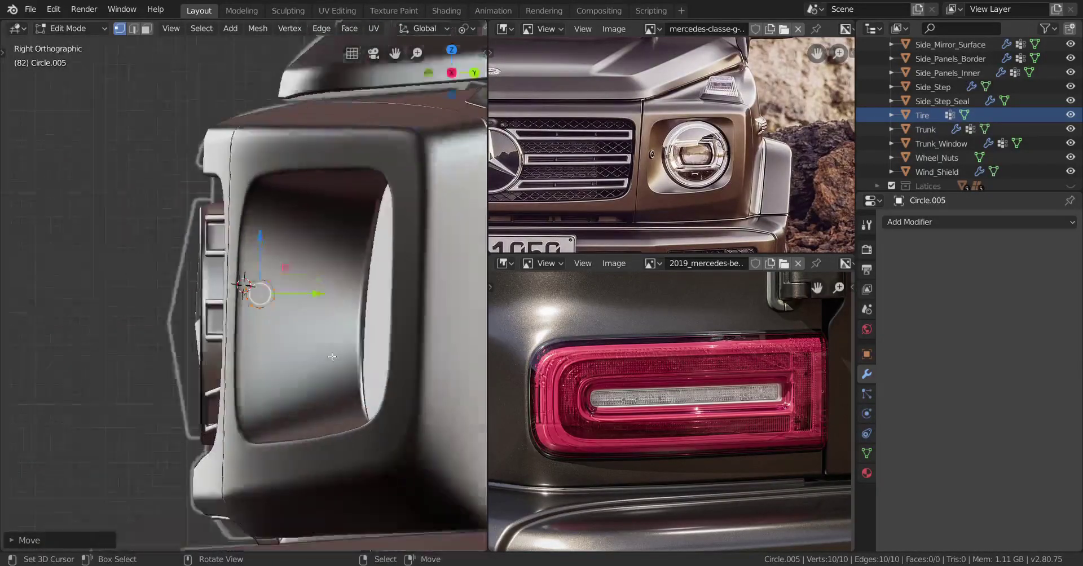
key(s)
click(351, 368)
scroll(347, 367, up, 6)
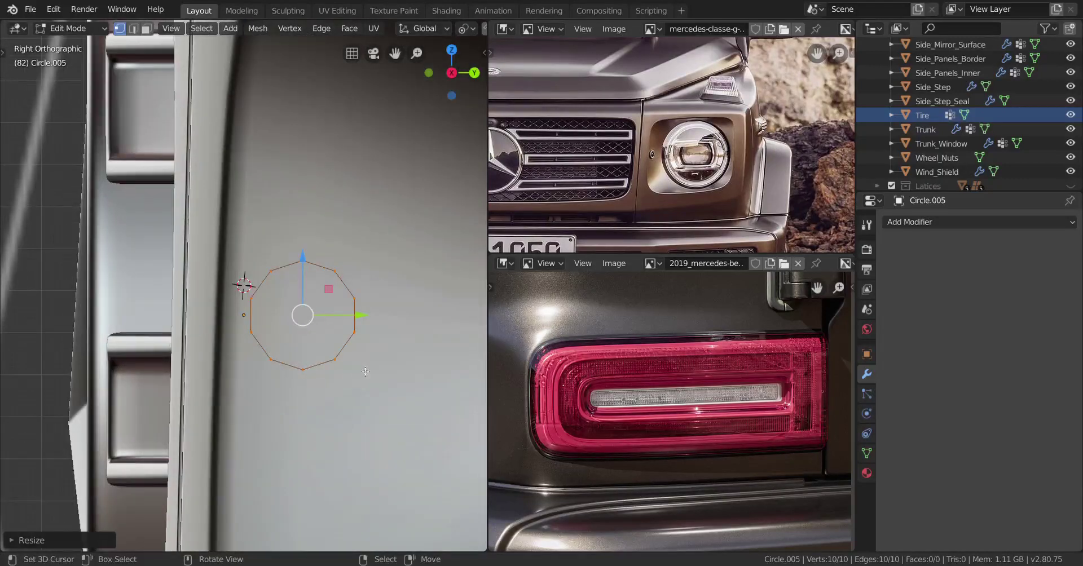
key(f)
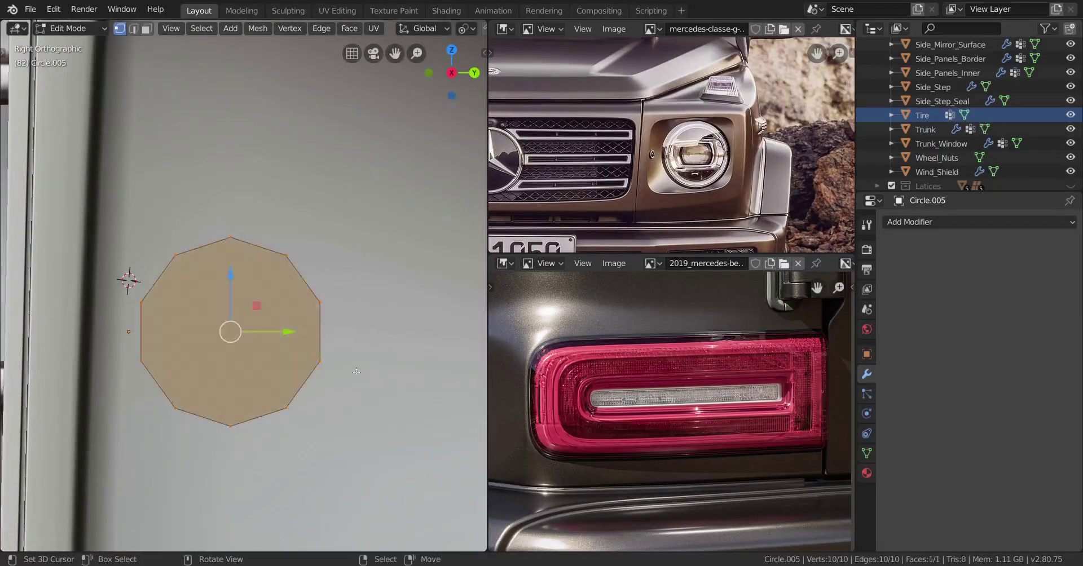
Try a narrow inset of the circle's face, compare it with the round fitting beside the headlight in the photo, and undo it
key(i)
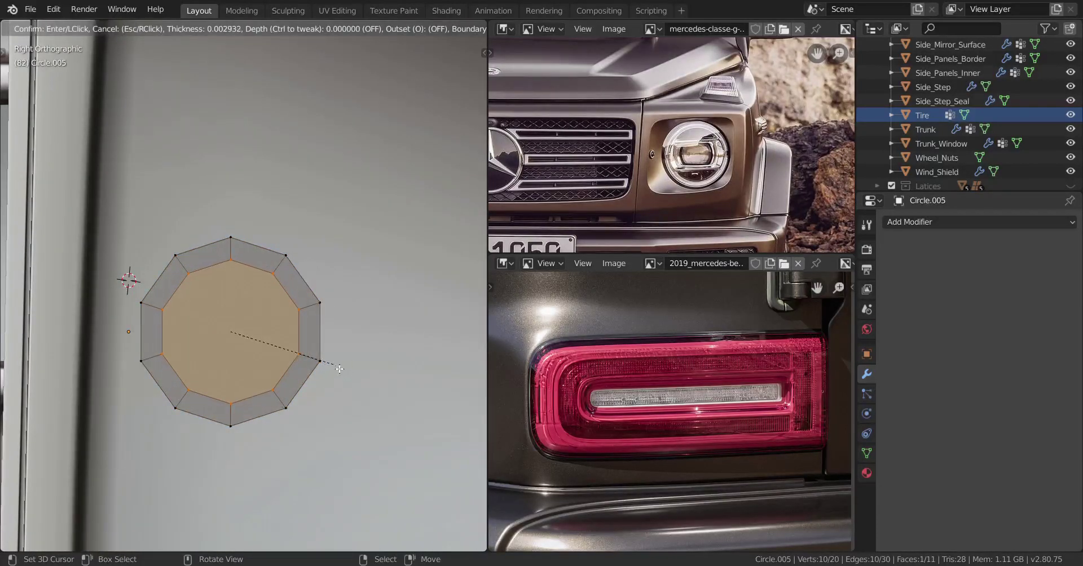
click(339, 368)
scroll(607, 189, up, 8)
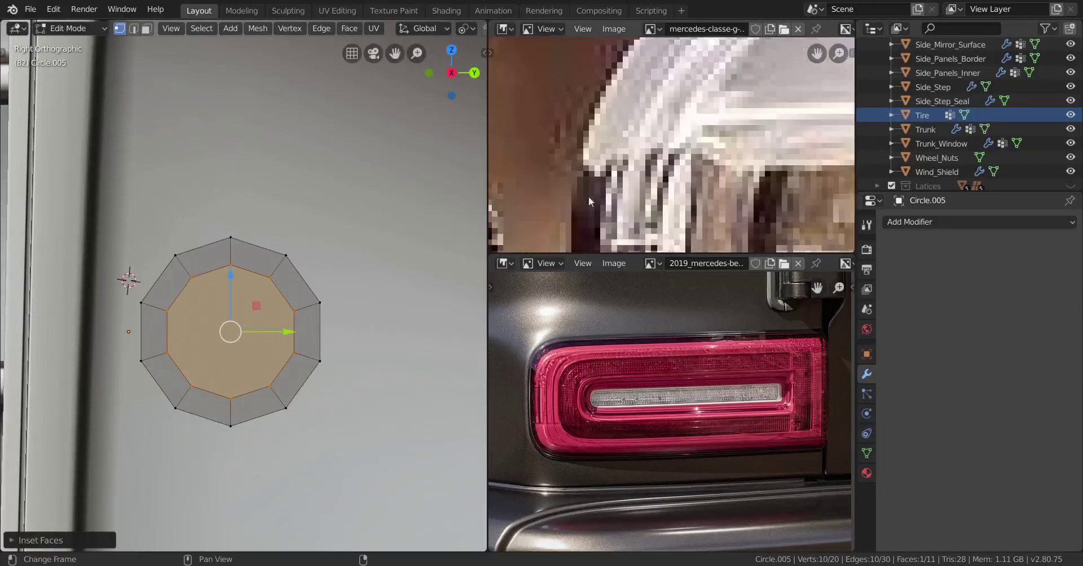
scroll(587, 196, down, 6)
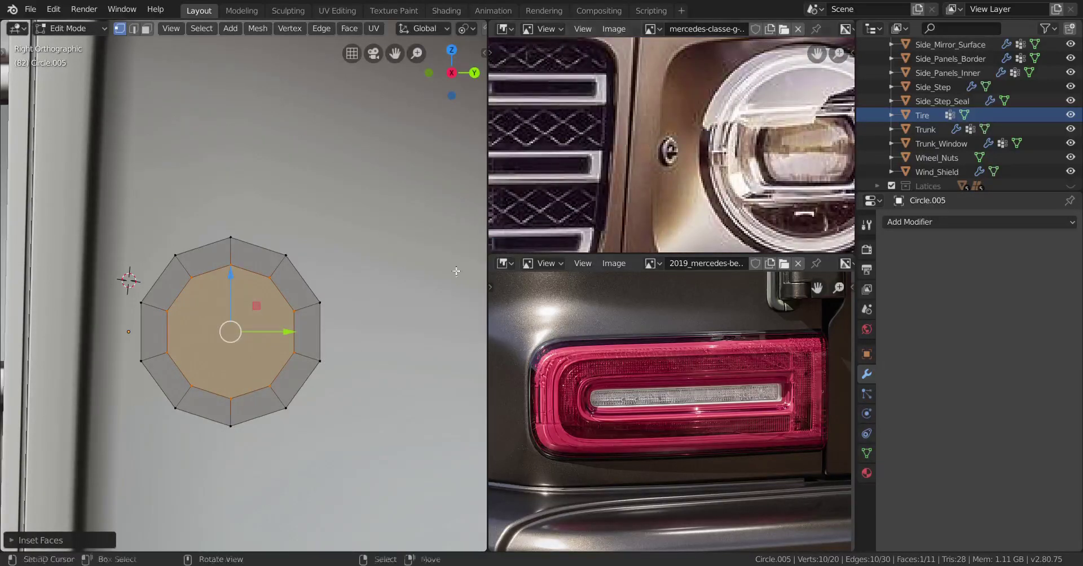
key(ctrl+z)
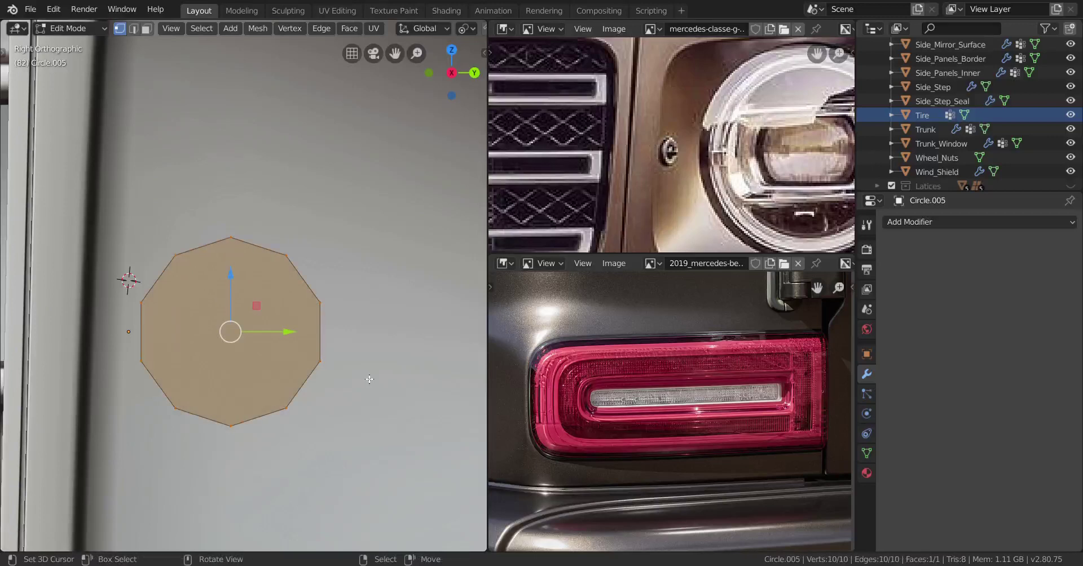
Inset the circle's face by about 0.005 and inset the resulting inner face again by about 0.001
key(i)
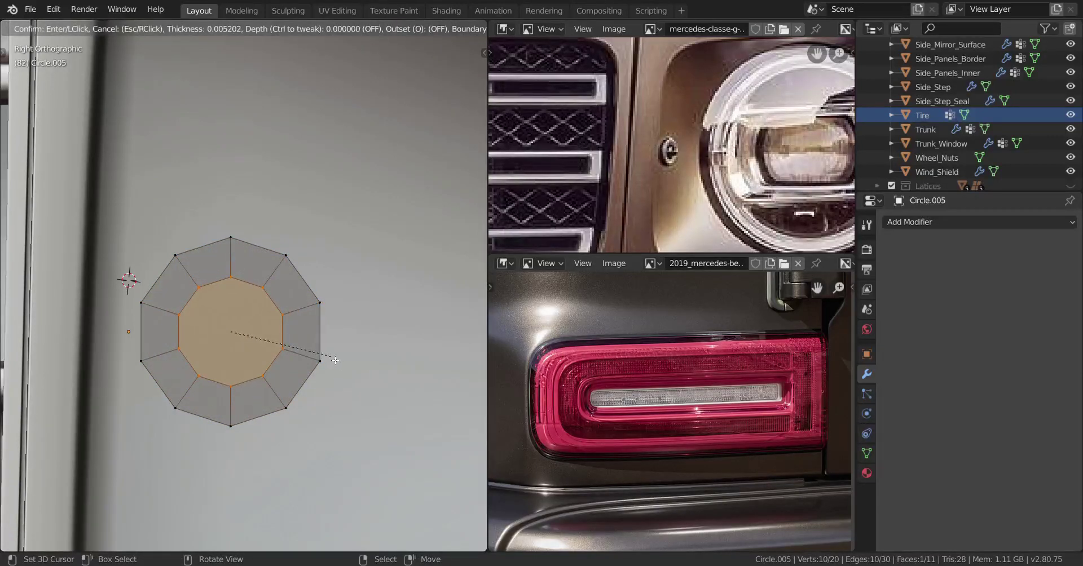
click(335, 359)
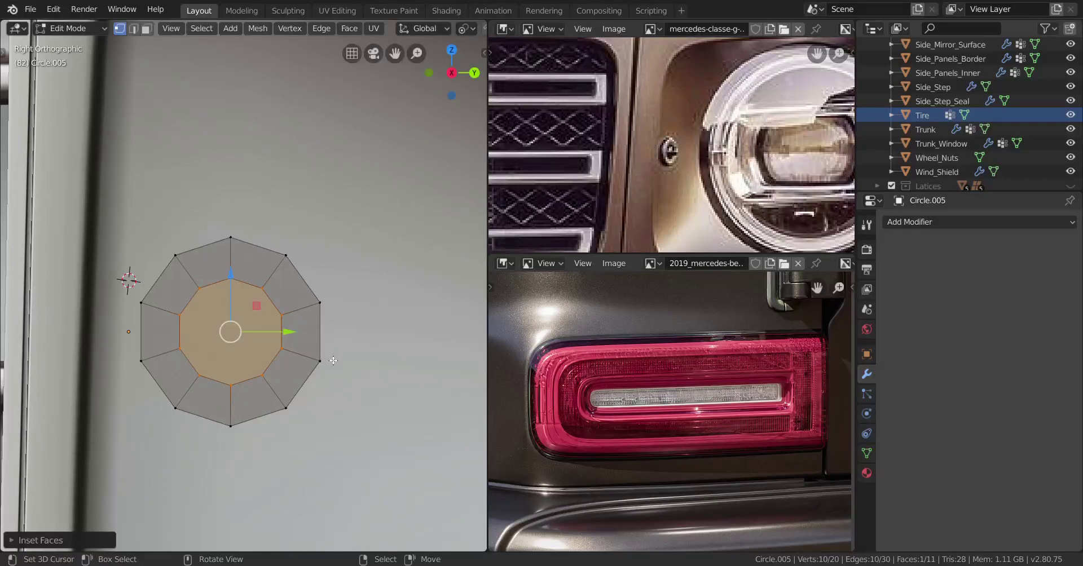
key(i)
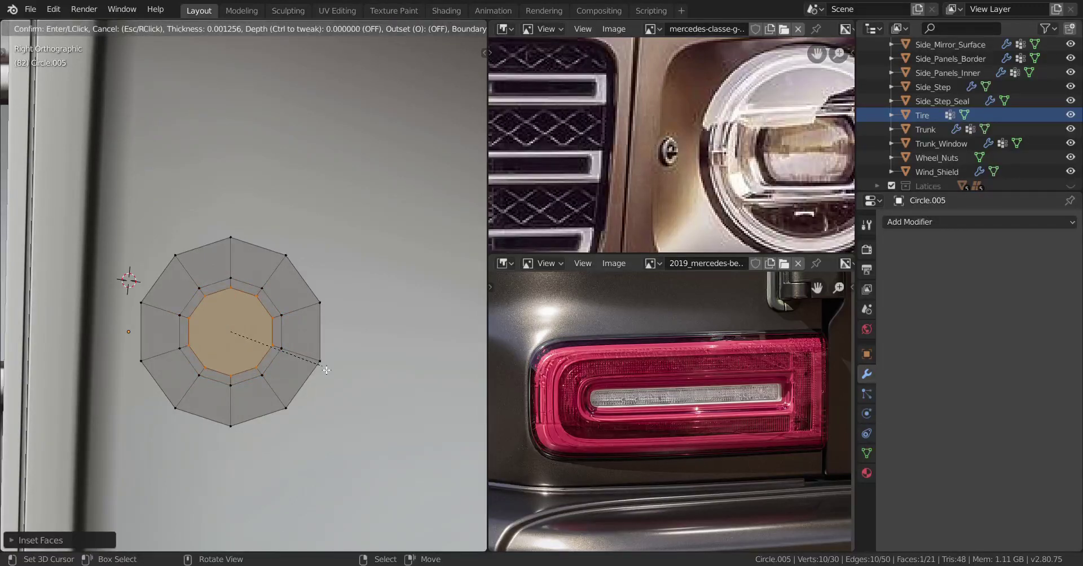
click(330, 370)
Add two loop cuts around the disc's wide outer band and pull them outward along the X axis into a raised ring
middle_drag(330, 370, 285, 299)
key(ctrl+r)
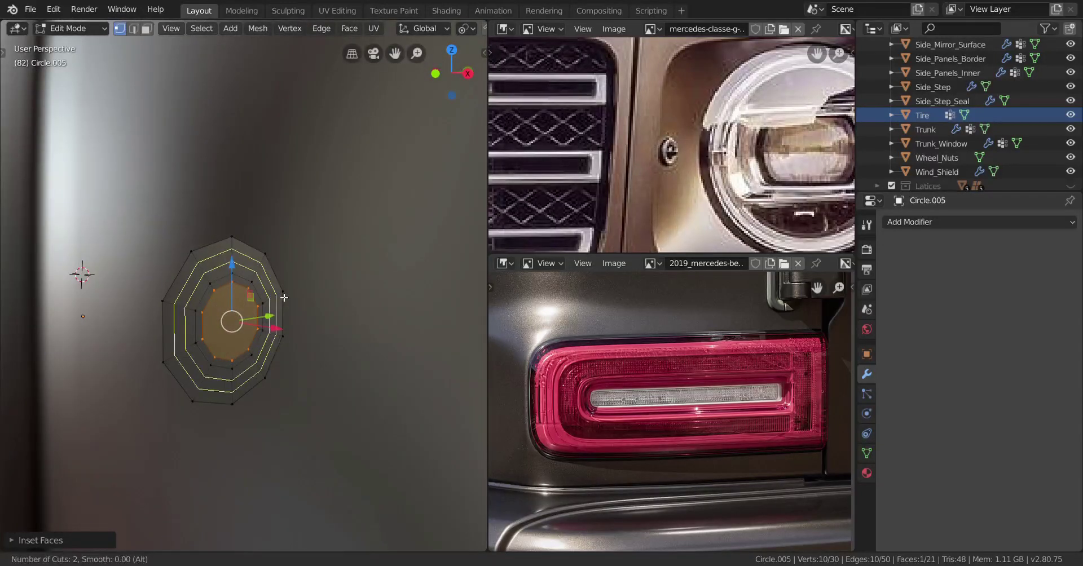
click(284, 298)
right_click(284, 298)
scroll(286, 300, up, 1)
drag(280, 342, 357, 341)
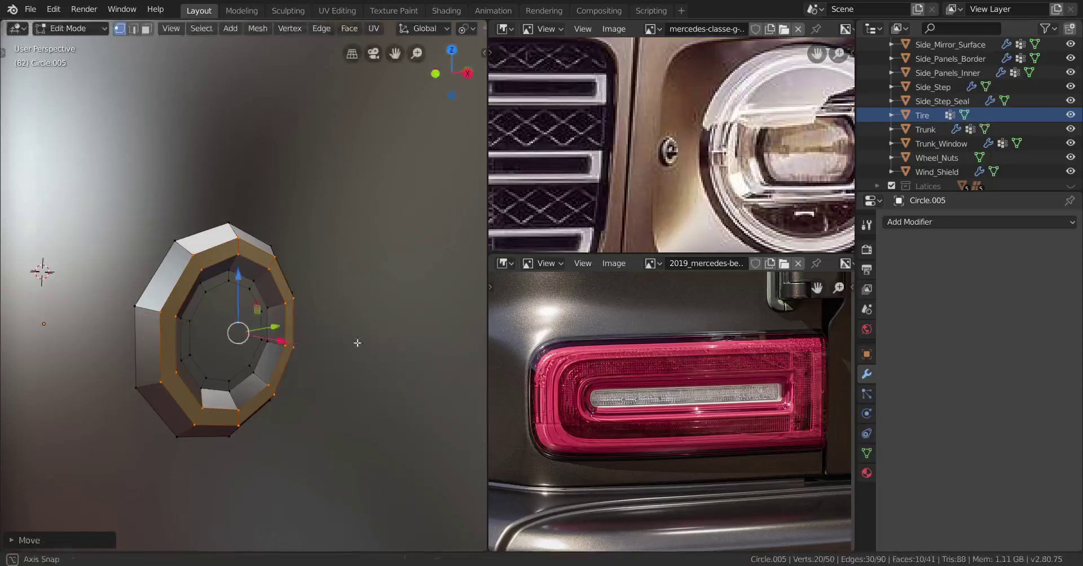
middle_drag(357, 342, 325, 344)
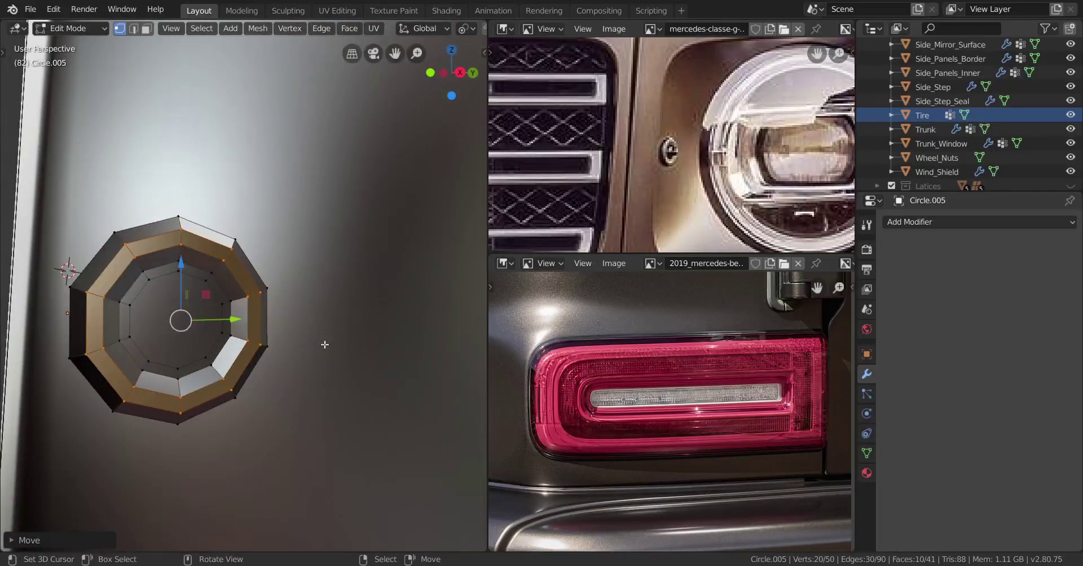
key(s)
key(shift+x)
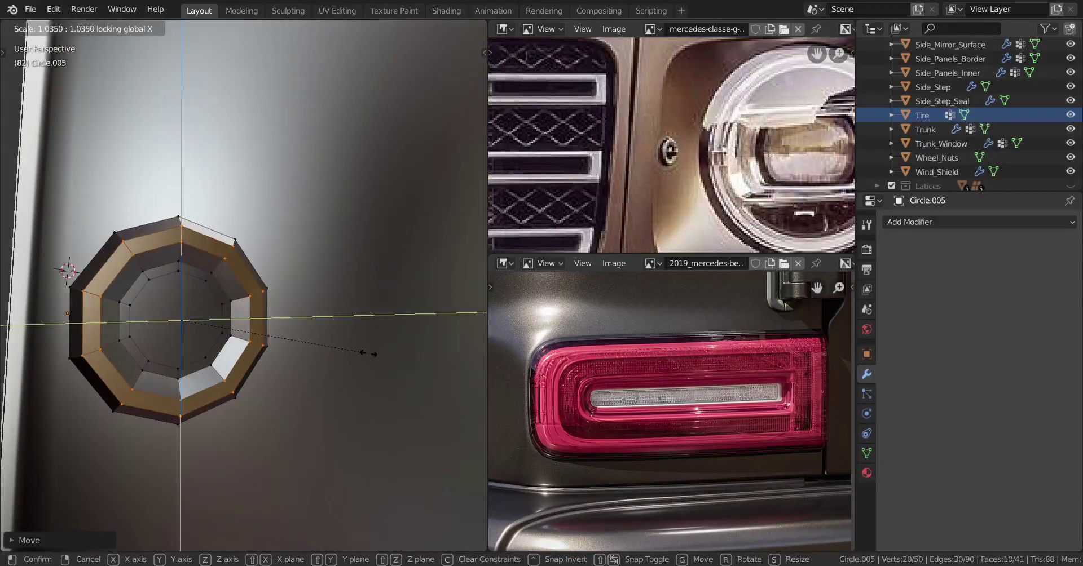
click(363, 355)
Shrink/fatten the raised ring's selected faces slightly along their normals
key(alt+s)
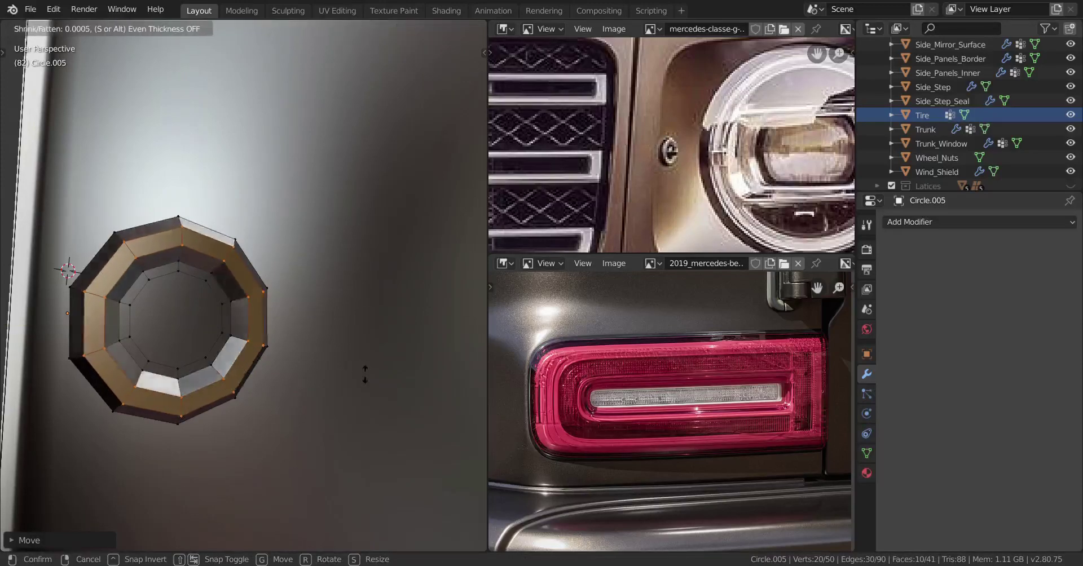
click(390, 390)
middle_drag(344, 378, 280, 366)
Start the Shortcut VUr on-screen key display
key(n)
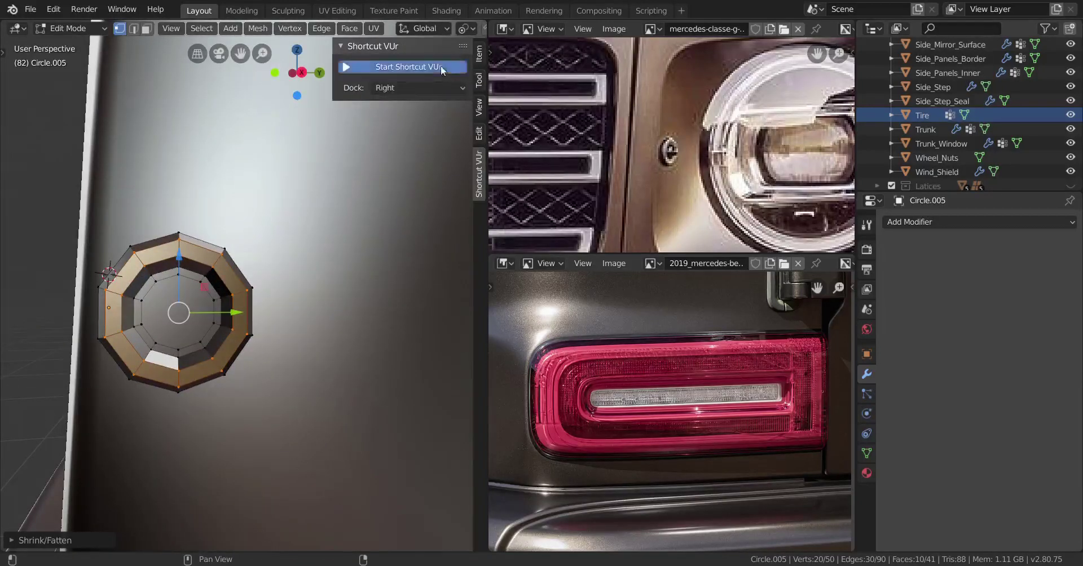
click(441, 66)
key(n)
Add a Subdivision Surface modifier to the circle fitting and set its viewport subdivisions to 1
click(959, 223)
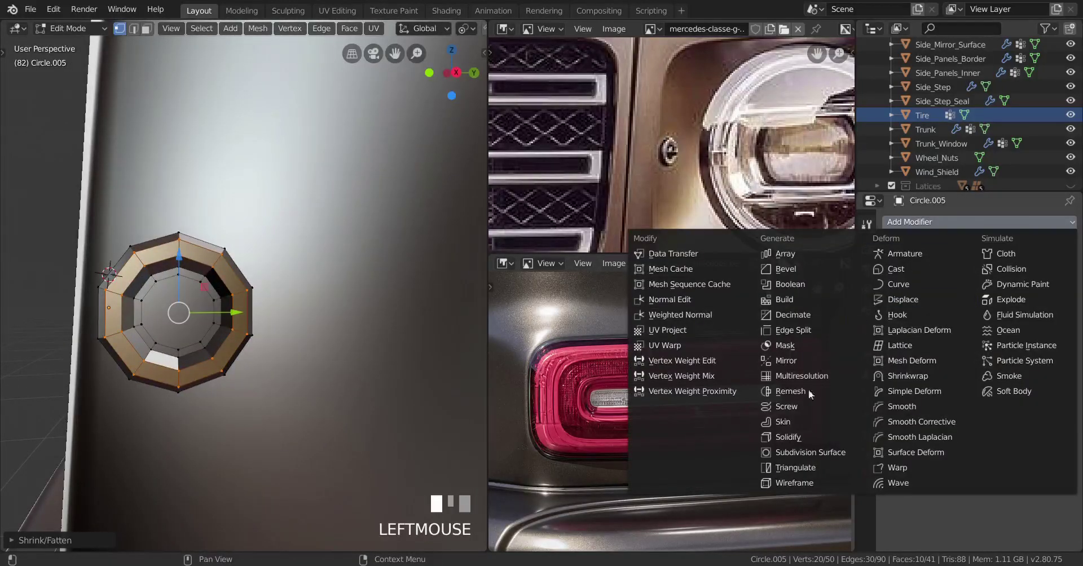
click(811, 453)
click(972, 329)
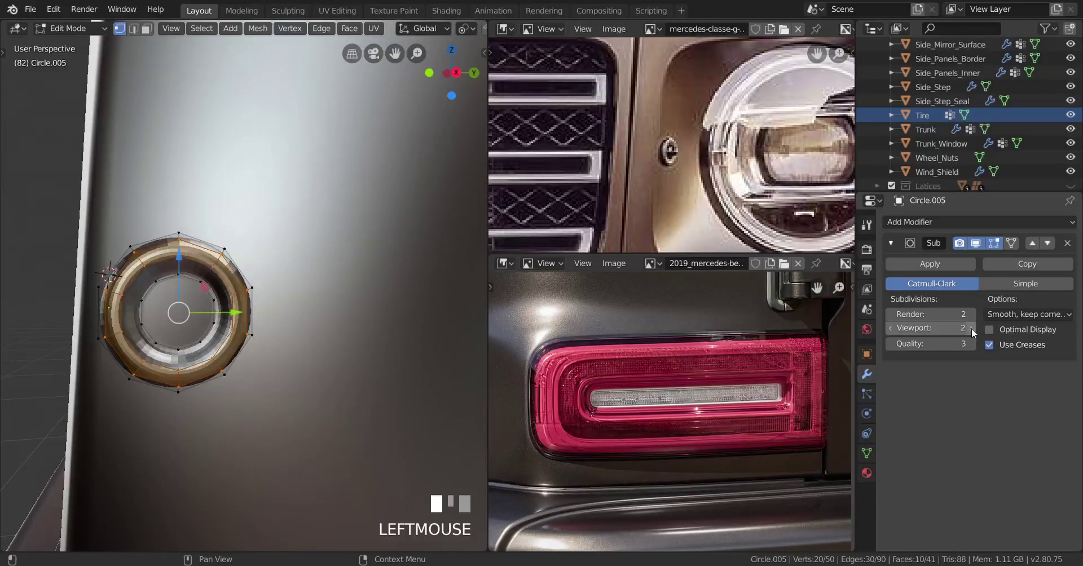
middle_drag(361, 316, 184, 334)
click(889, 328)
Leave mesh editing and apply smooth shading to the round fitting
key(Tab)
scroll(222, 319, up, 2)
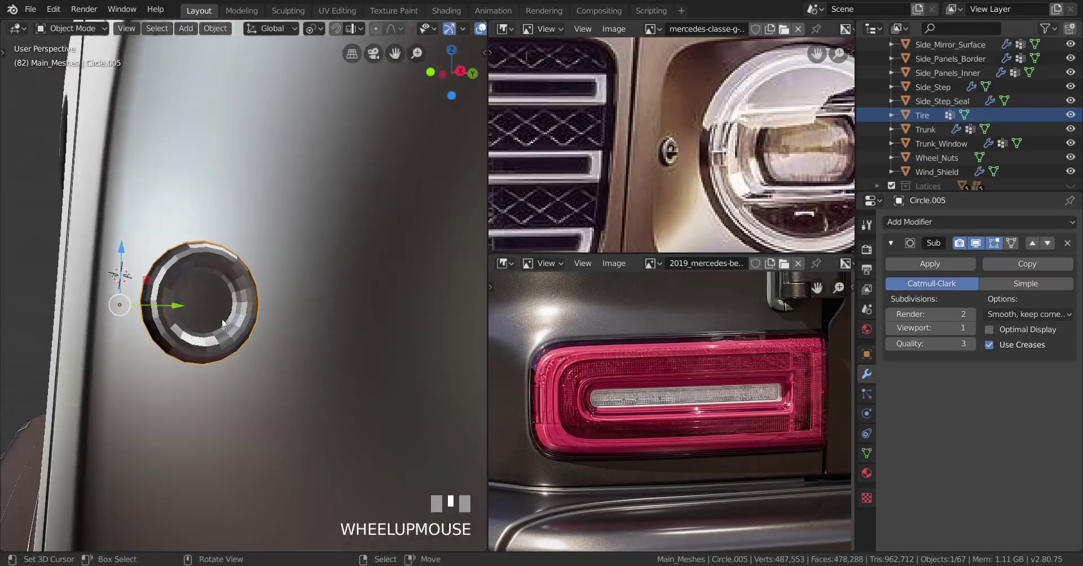
click(216, 28)
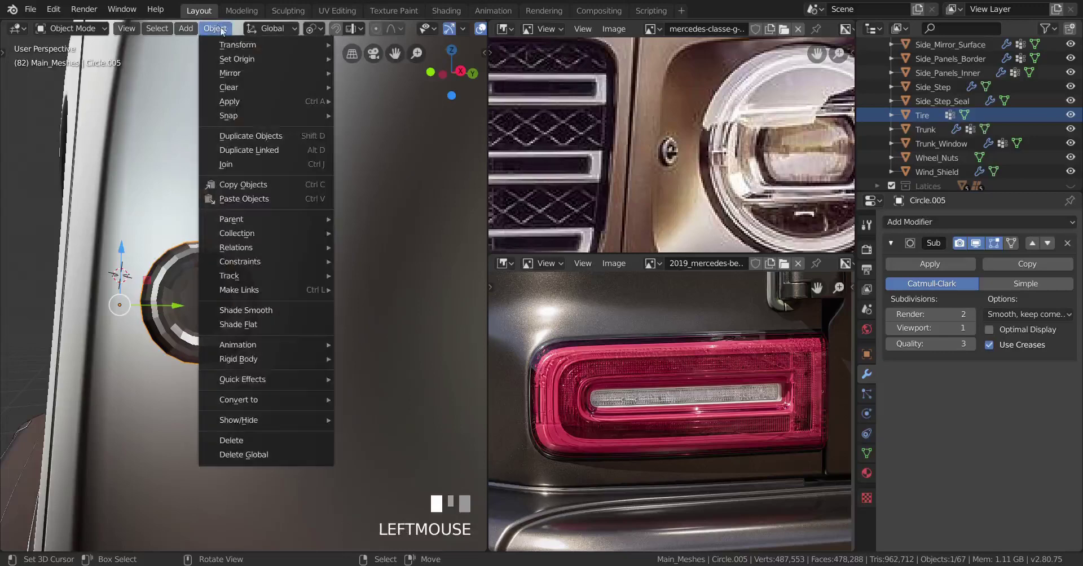
click(279, 310)
middle_drag(279, 310, 316, 317)
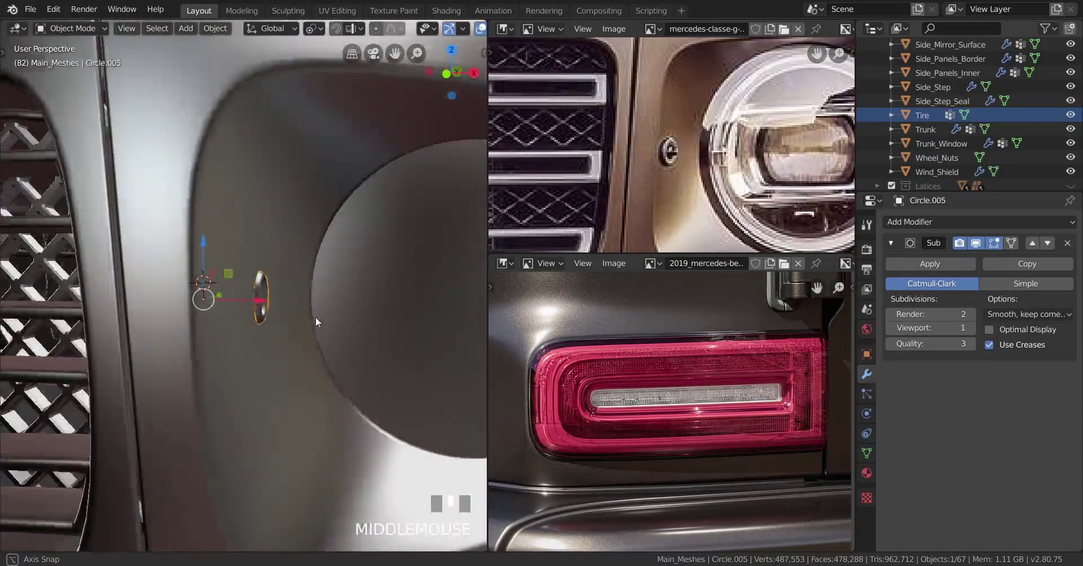
scroll(319, 317, up, 5)
Fill the fitting's open back loop with a face, inset it by about 0.0009, and move the inner face further back
key(Tab)
middle_drag(298, 279, 344, 294)
scroll(353, 297, up, 3)
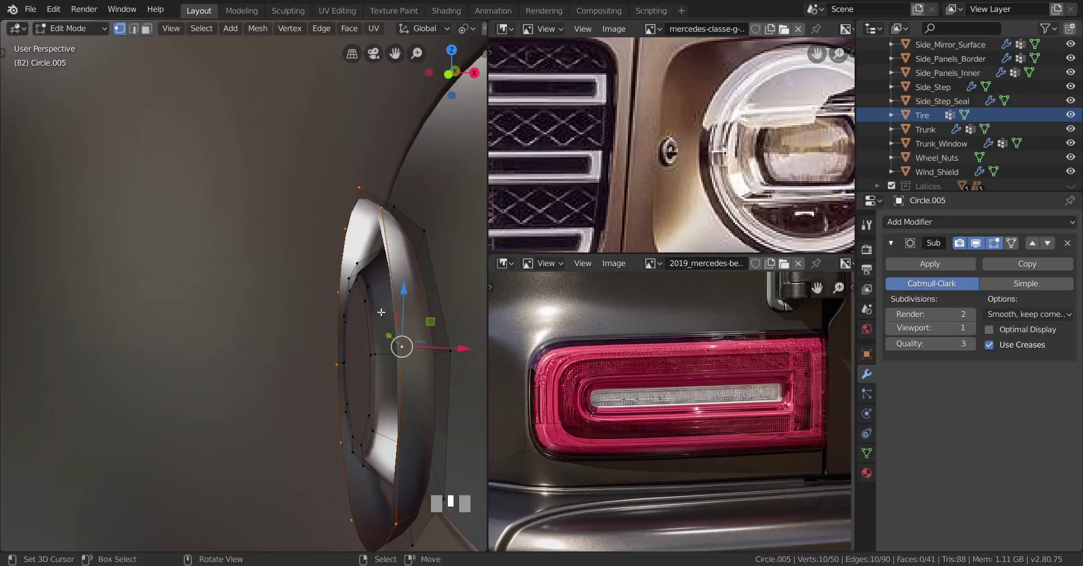
key(f)
shift+middle_drag(393, 314, 309, 329)
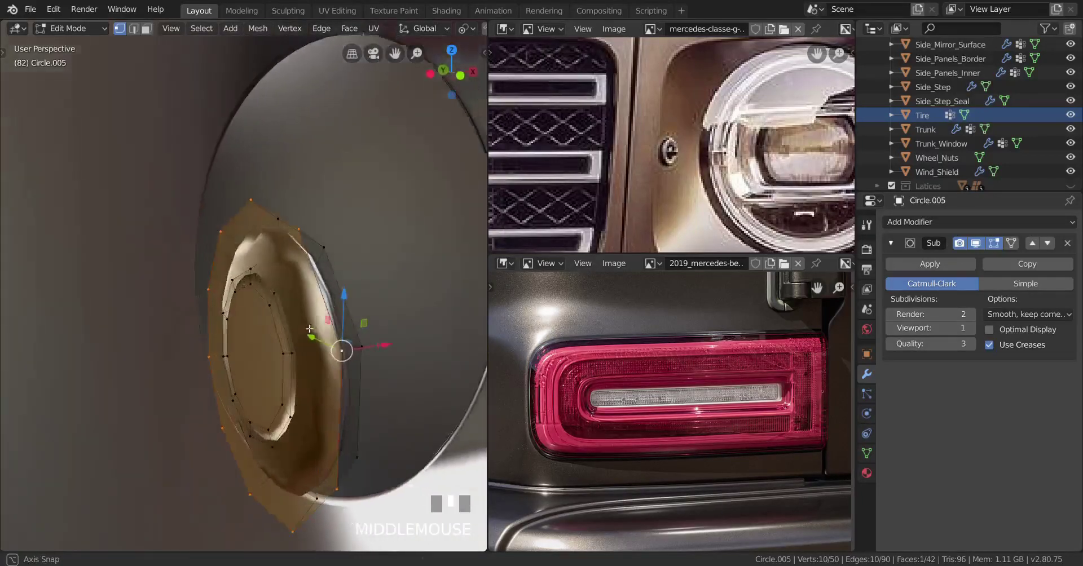
key(i)
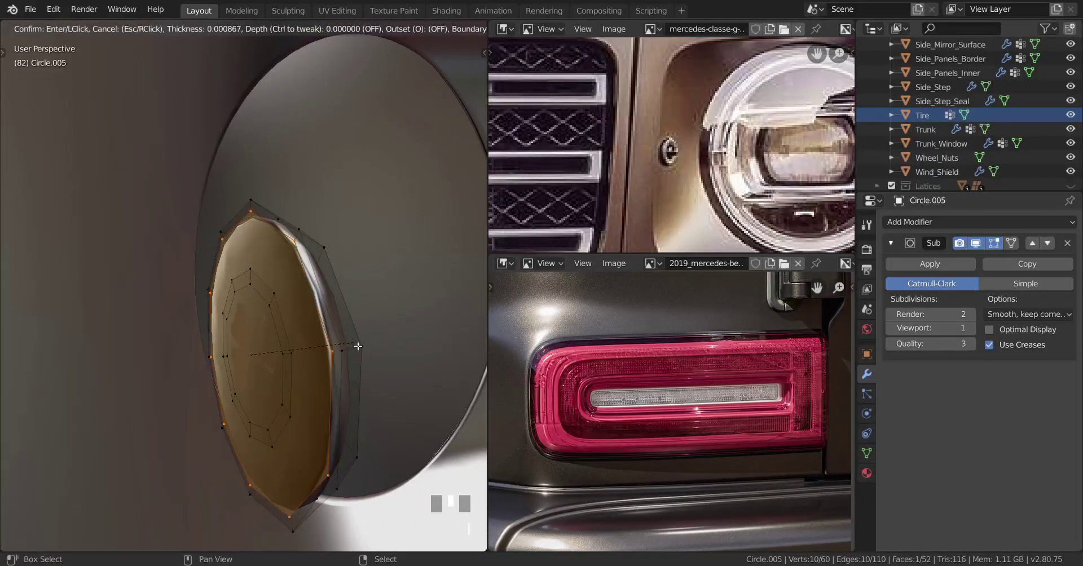
click(357, 345)
middle_drag(358, 345, 291, 364)
drag(246, 396, 193, 376)
middle_drag(247, 374, 310, 371)
Inset the back face twice more by about 0.0009 each and delete the innermost face
key(i)
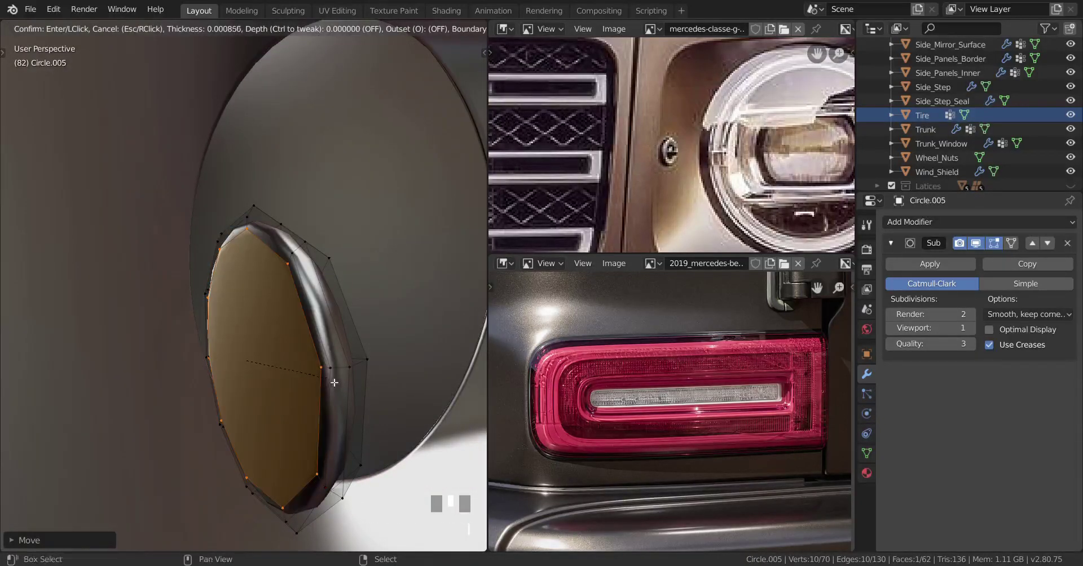
click(344, 383)
key(i)
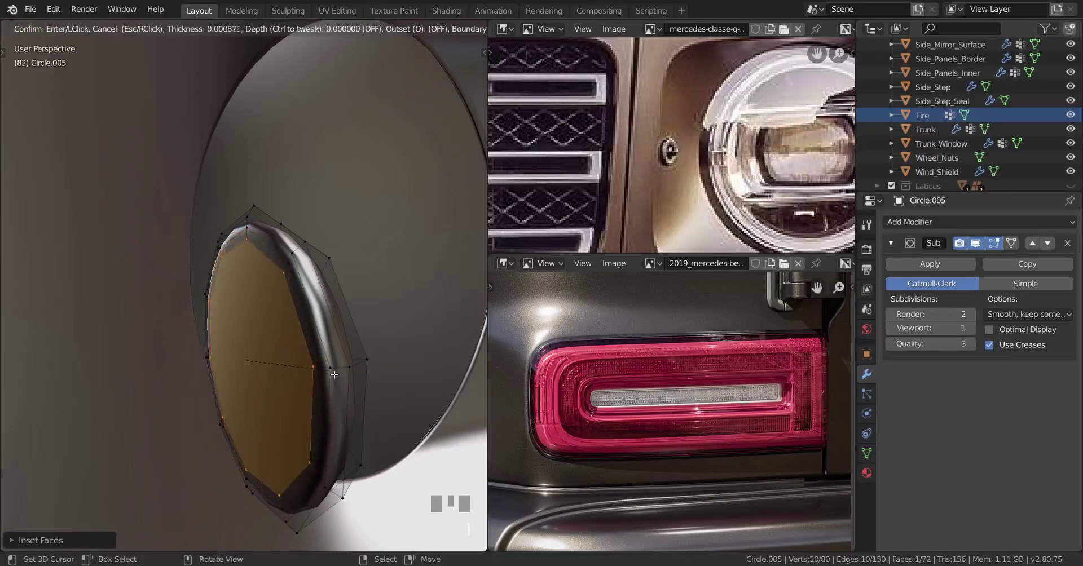
click(334, 374)
key(x)
click(293, 396)
scroll(330, 371, down, 4)
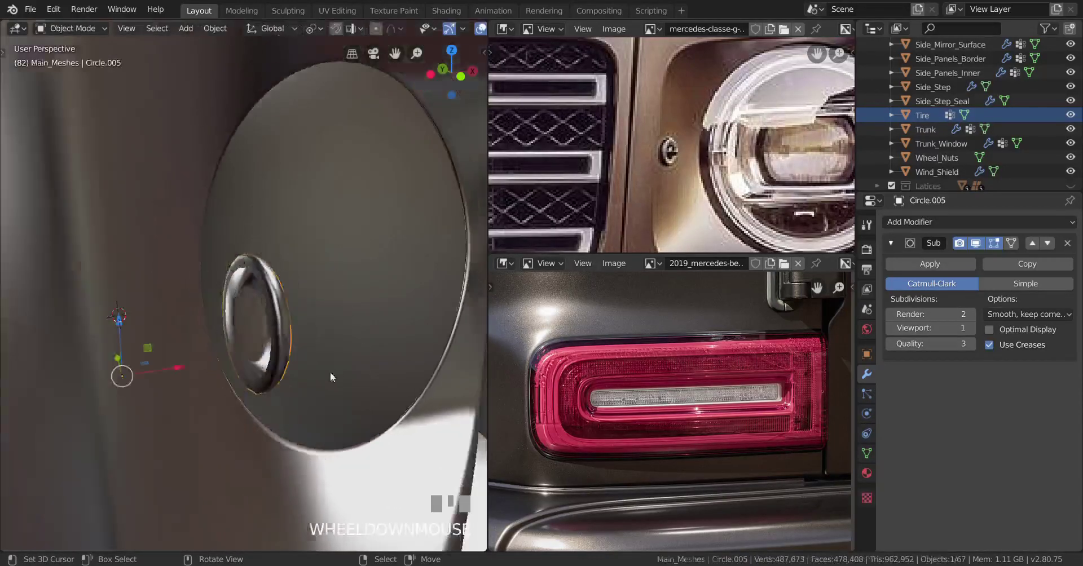
Select the edge loop around the fitting's back rim and move it along the X axis towards the front
key(Tab)
middle_drag(330, 371, 284, 346)
key(Tab)
scroll(286, 347, up, 4)
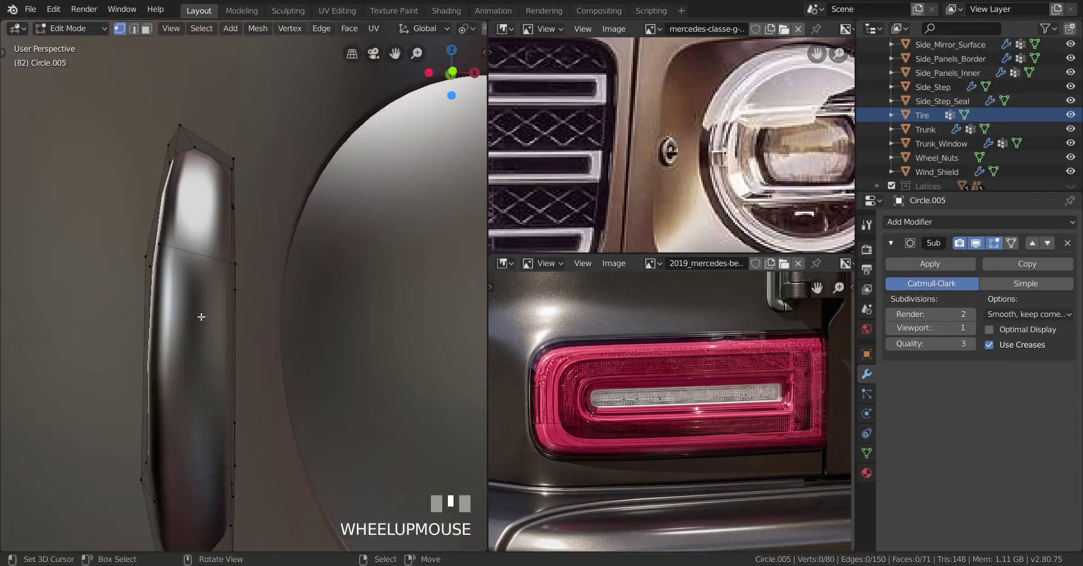
middle_drag(201, 318, 202, 325)
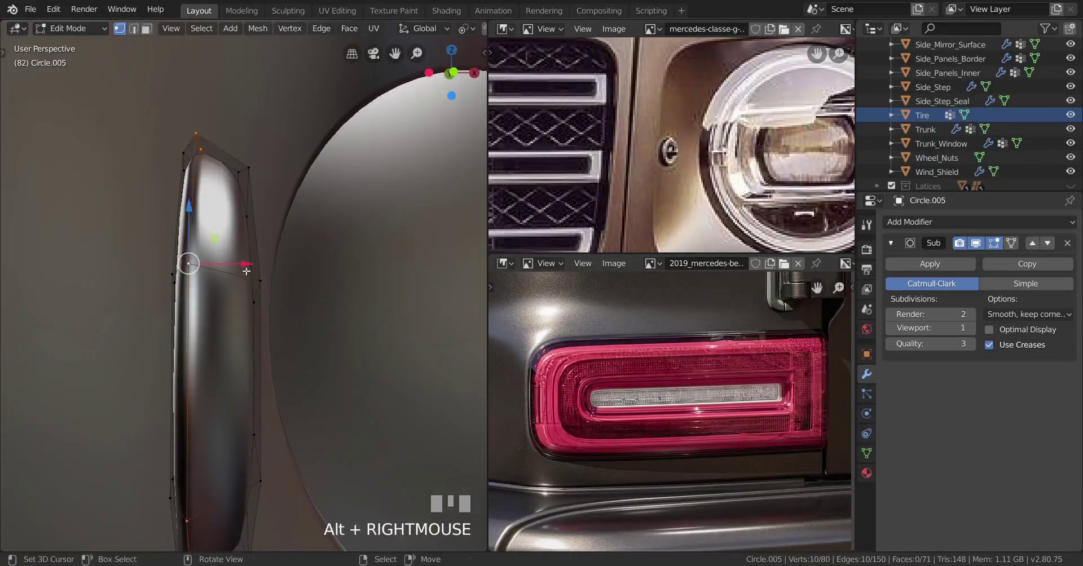
drag(246, 271, 362, 270)
scroll(282, 286, down, 6)
key(Tab)
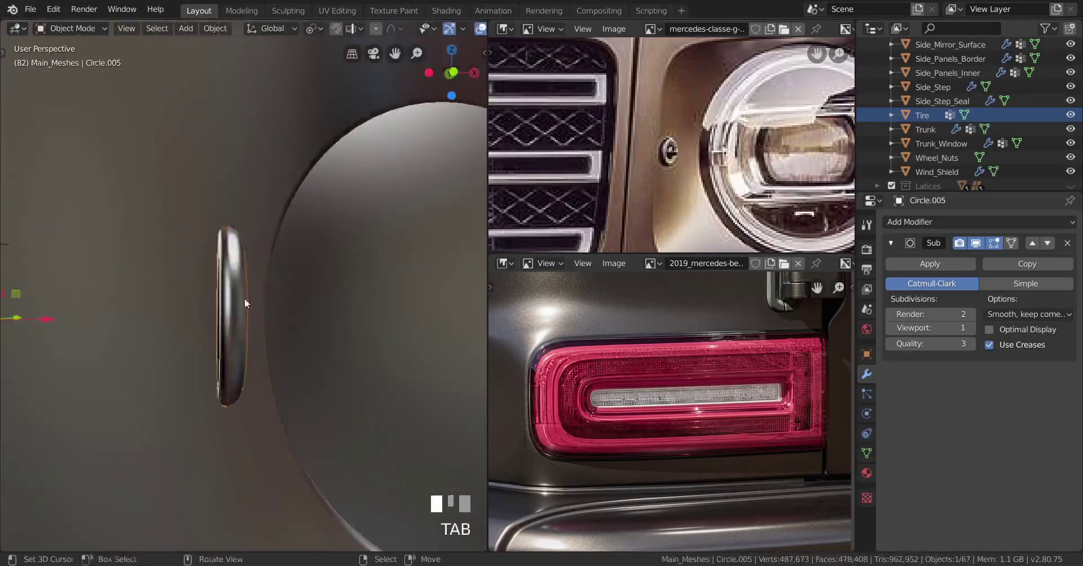
Switch to wireframe to select the edge loop of the disc's centre face, frame it, and return to the shaded display
mouse_move(245, 299)
middle_down()
mouse_move(203, 280)
mouse_move(221, 296)
mouse_move(273, 292)
mouse_move(265, 284)
mouse_move(282, 271)
mouse_move(286, 283)
middle_up()
scroll(221, 297, up, 4)
key(Tab)
key(z)
click(102, 285)
middle_drag(102, 285, 289, 288)
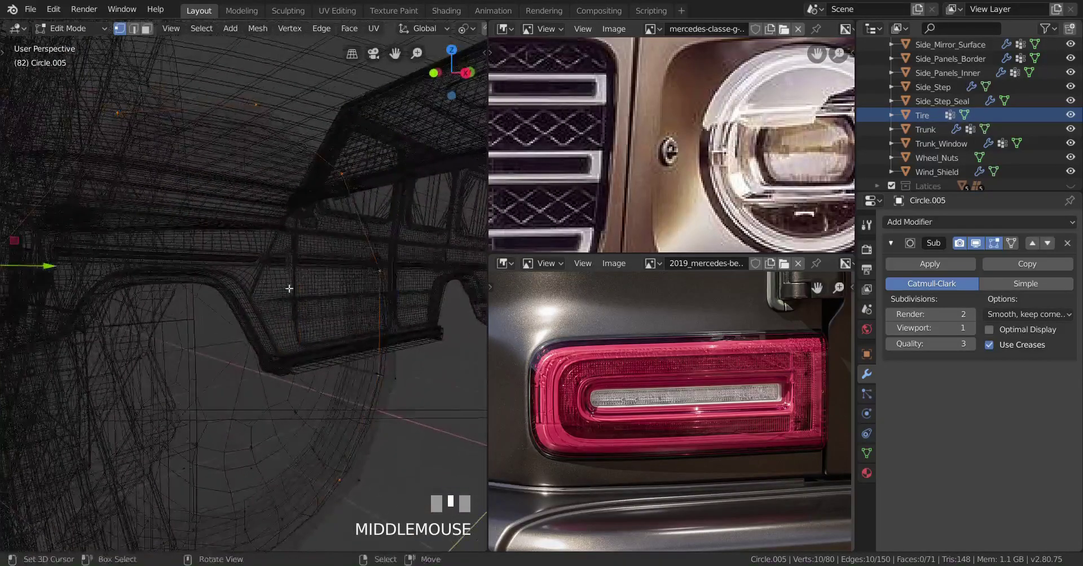
alt+right_click(311, 275)
key(KP_Decimal)
key(z)
click(351, 296)
scroll(269, 313, down, 2)
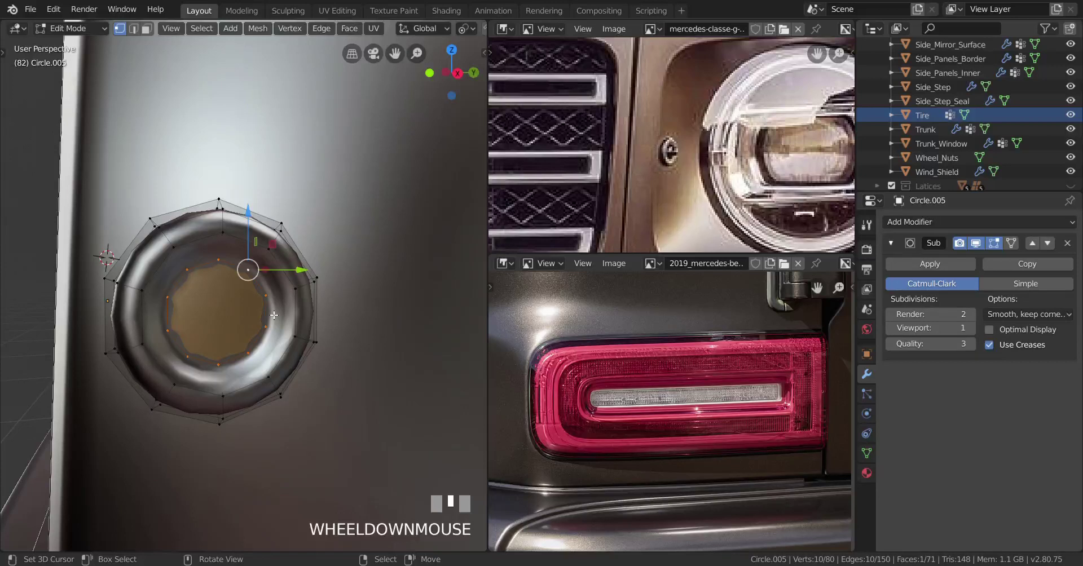
Extrude the disc's centre face outward into a short collar and fine-tune its depth along the X axis
scroll(274, 315, up, 2)
middle_drag(274, 315, 310, 344)
scroll(327, 326, up, 2)
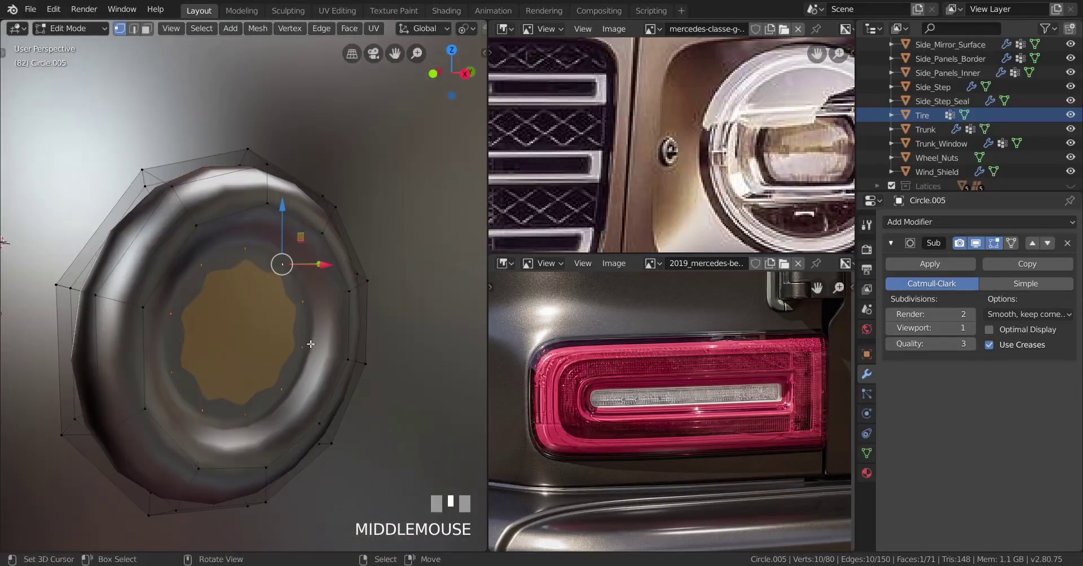
key(e)
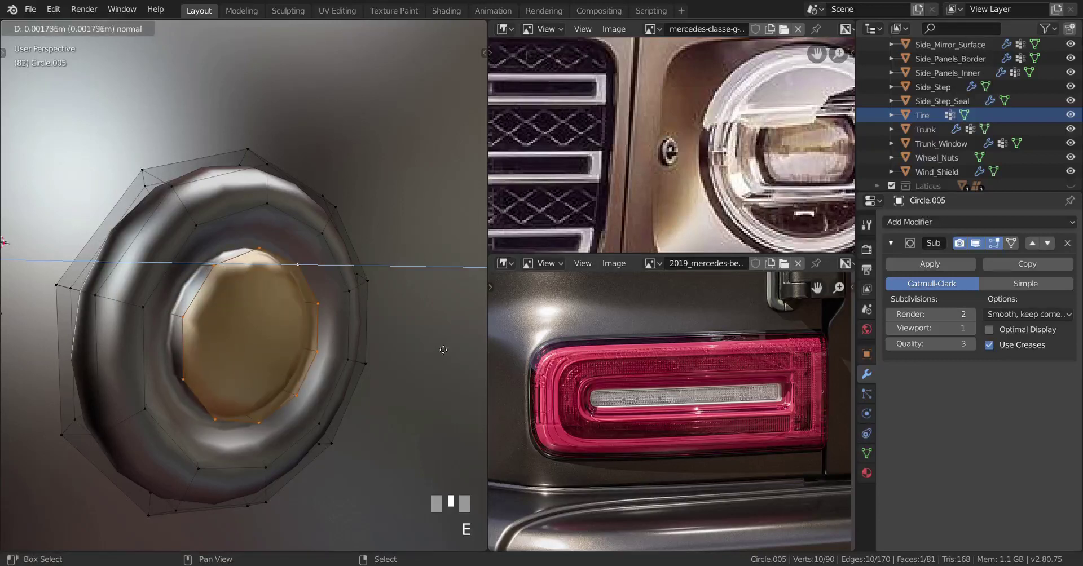
click(478, 346)
middle_drag(479, 347, 387, 317)
drag(408, 266, 389, 266)
middle_drag(390, 265, 332, 368)
Inset the collar's front face by about 0.0019 and move the inner face slightly outward along the X axis
key(i)
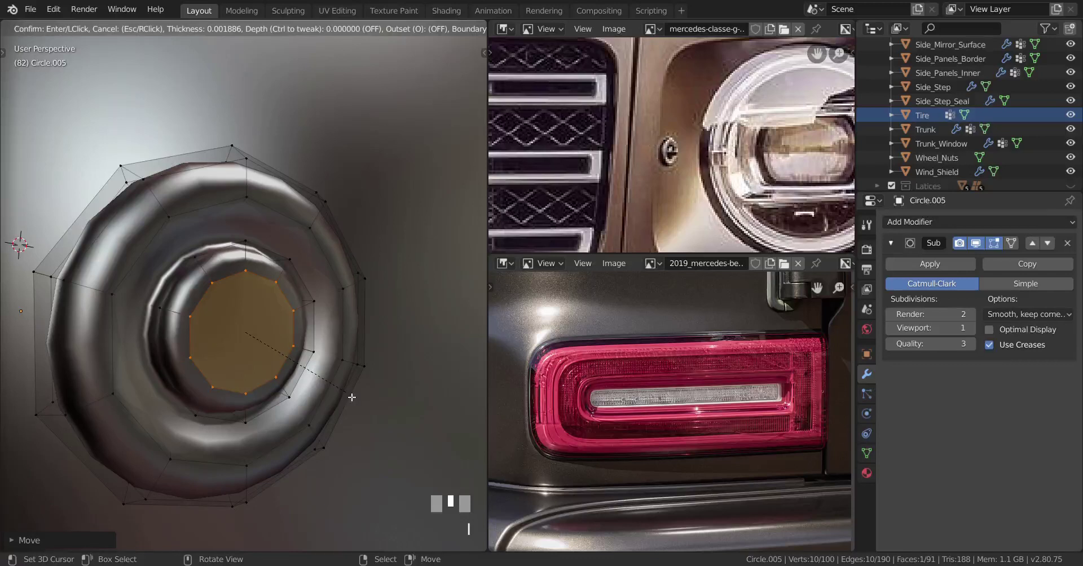
click(351, 397)
middle_drag(351, 396, 344, 396)
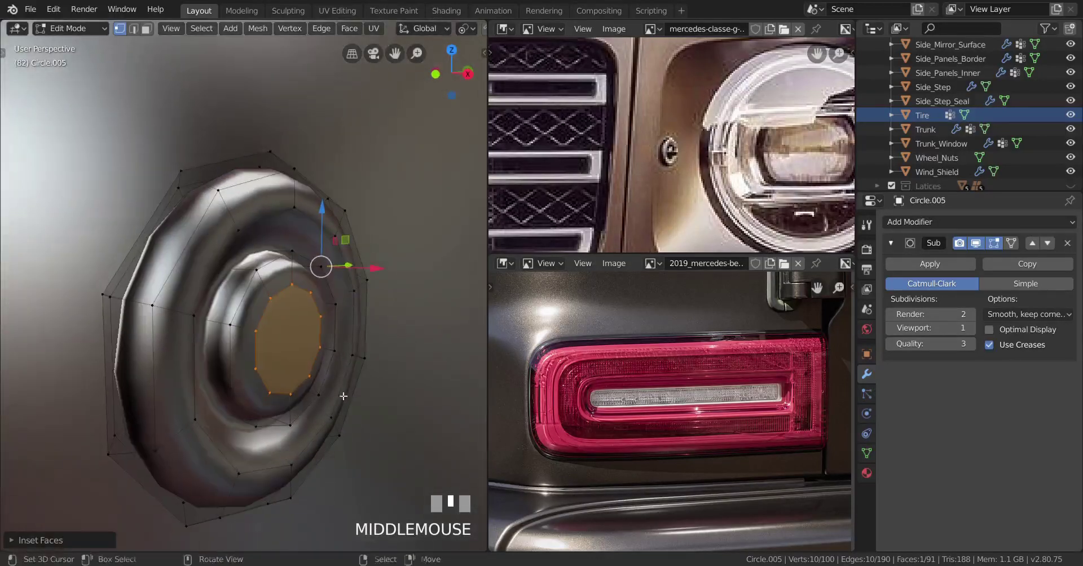
drag(375, 267, 445, 286)
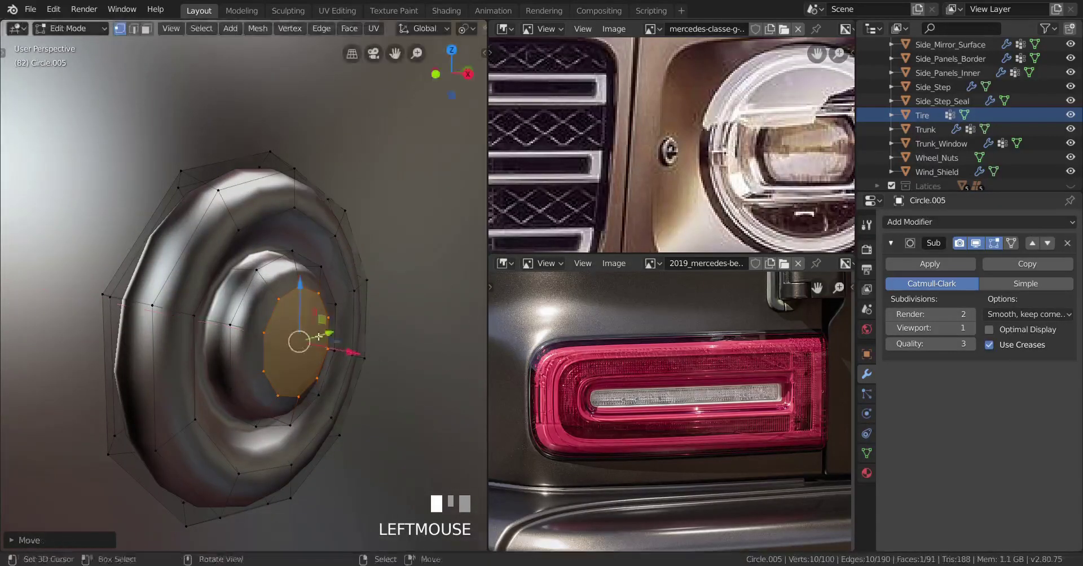
shift+middle_drag(445, 286, 316, 338)
scroll(281, 353, up, 3)
Extrude the inner face outward by about 0.01 m into a central pin and check it against the headlight recess
key(e)
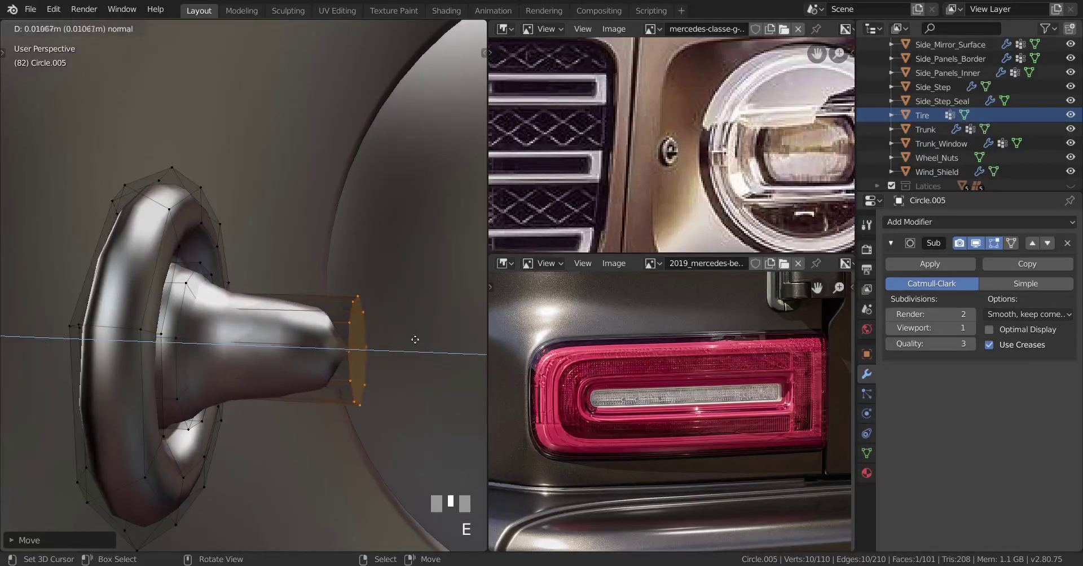
click(406, 336)
key(Tab)
scroll(275, 344, down, 4)
middle_drag(275, 344, 242, 349)
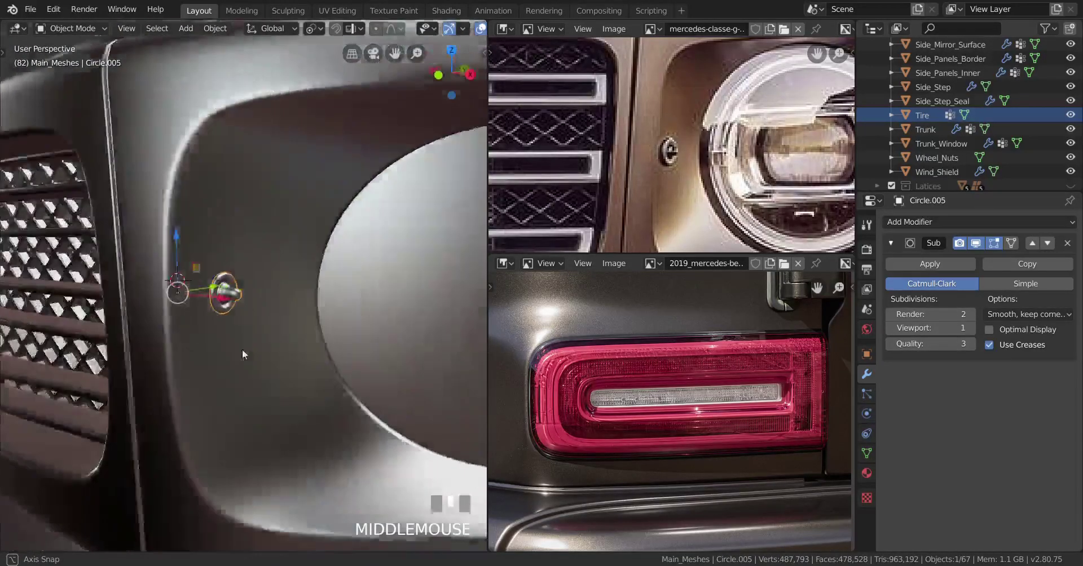
Add a loop cut around the pin and slide it down to the pin's base
scroll(266, 350, up, 3)
key(Tab)
scroll(267, 360, up, 2)
key(ctrl+r)
click(268, 360)
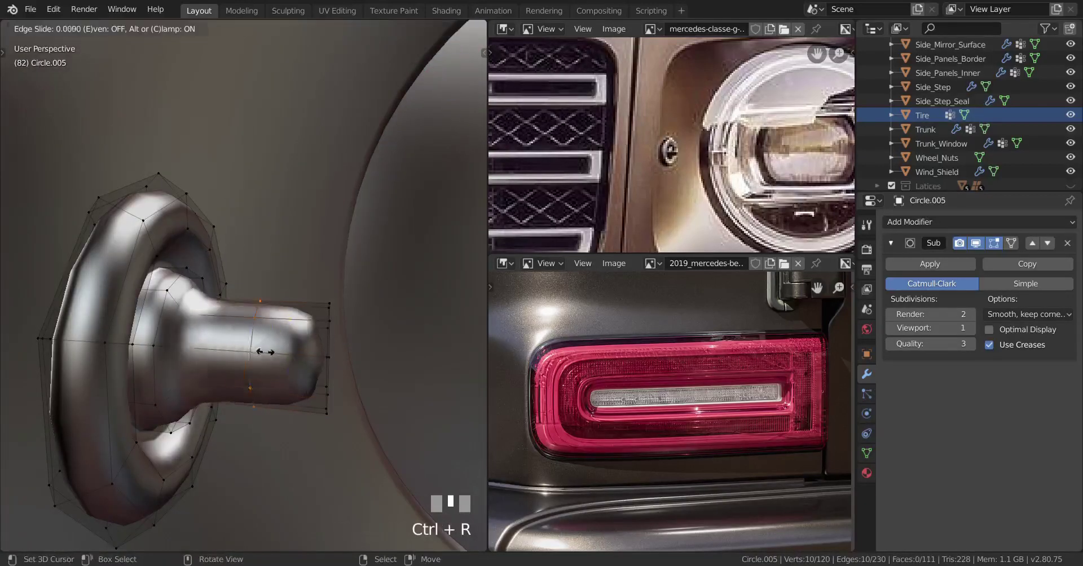
click(216, 343)
Add the neighbouring loop at the pin's base to the selection and move both loops along the X axis
scroll(198, 346, up, 2)
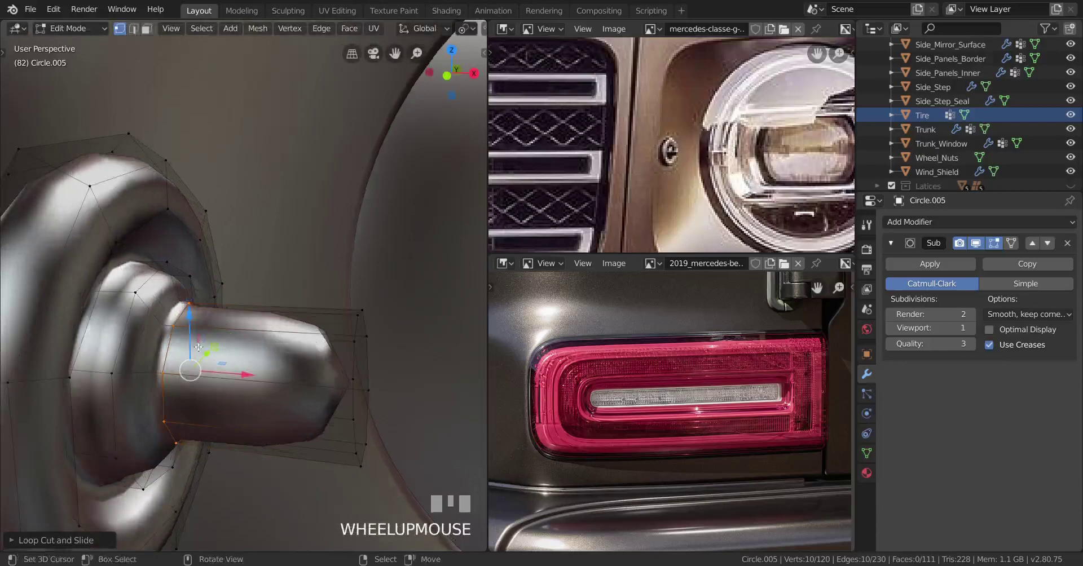
alt+shift+right_click(165, 344)
drag(208, 342, 270, 339)
mouse_move(271, 339)
shift+middle_down()
mouse_move(250, 348)
mouse_move(265, 339)
shift+middle_up()
scroll(249, 348, up, 2)
Add two supporting loop cuts to the collar around the pin's base
key(ctrl+r)
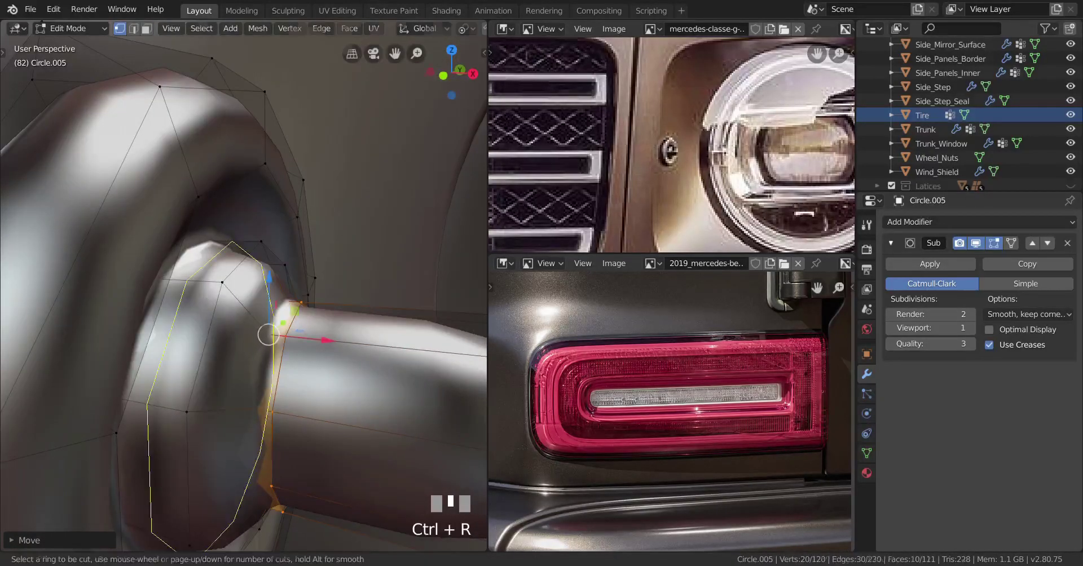
click(268, 335)
shift+click(239, 296)
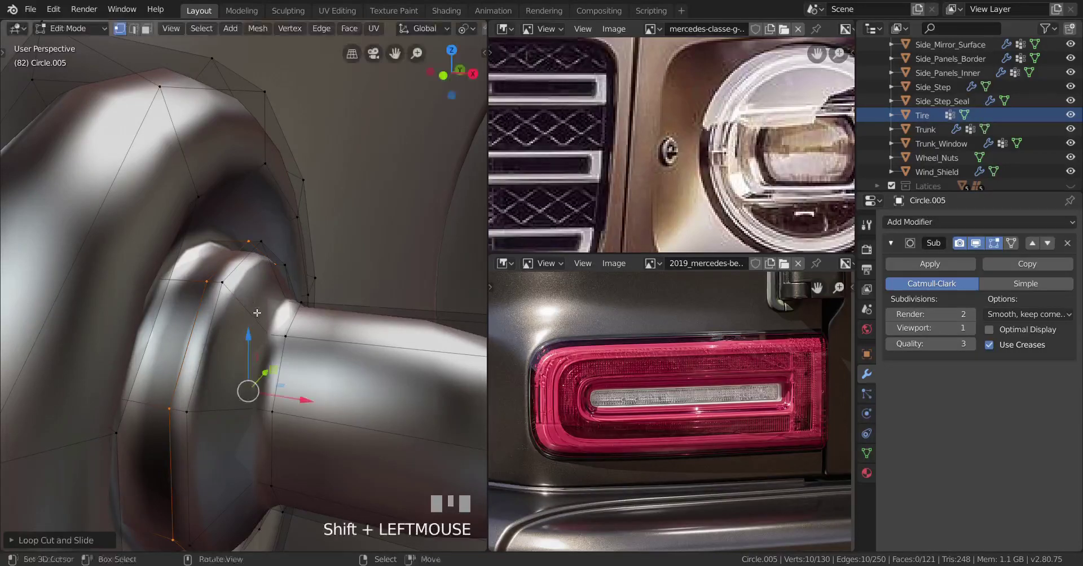
key(ctrl+r)
click(248, 307)
shift+click(239, 296)
Inspect the smoothed fitting and add another loop cut on the collar's front face around the pin
key(Tab)
scroll(242, 330, down, 2)
middle_drag(243, 333, 228, 381)
scroll(210, 344, down, 6)
scroll(226, 346, up, 6)
key(Tab)
scroll(226, 346, up, 4)
key(ctrl+r)
click(220, 357)
click(258, 378)
scroll(258, 377, down, 3)
key(Tab)
key(Tab)
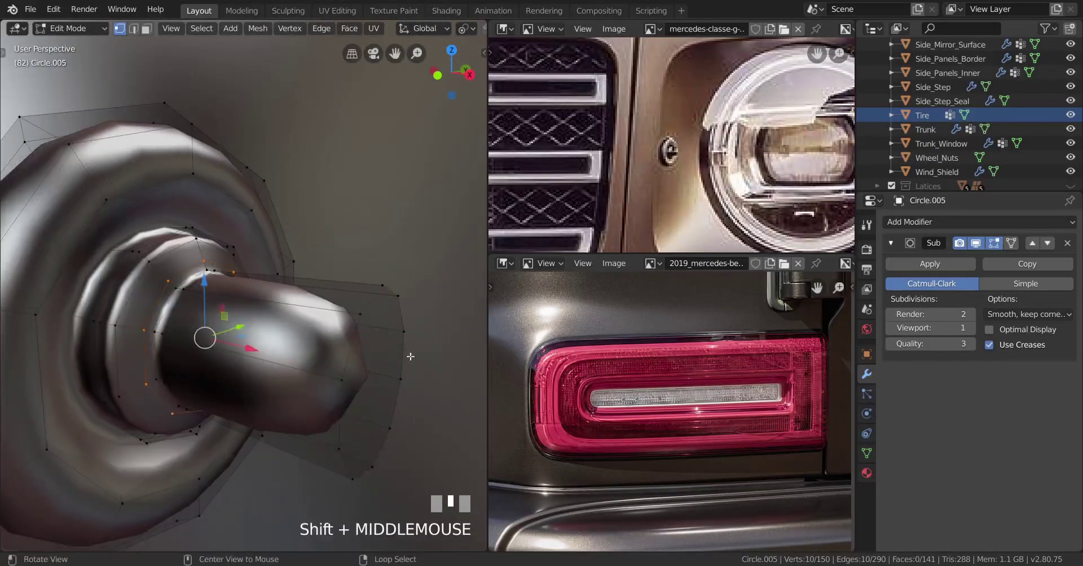
Inset the pin's end face and move the inner face outward by about 0.001 m along the X axis
alt+click(395, 361)
middle_drag(395, 361, 386, 400)
key(i)
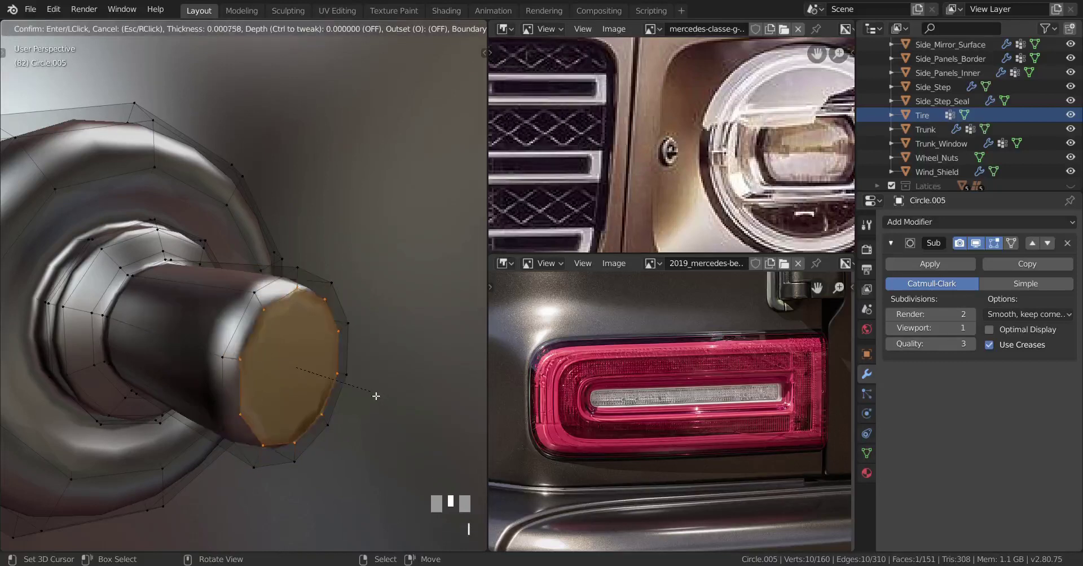
click(374, 364)
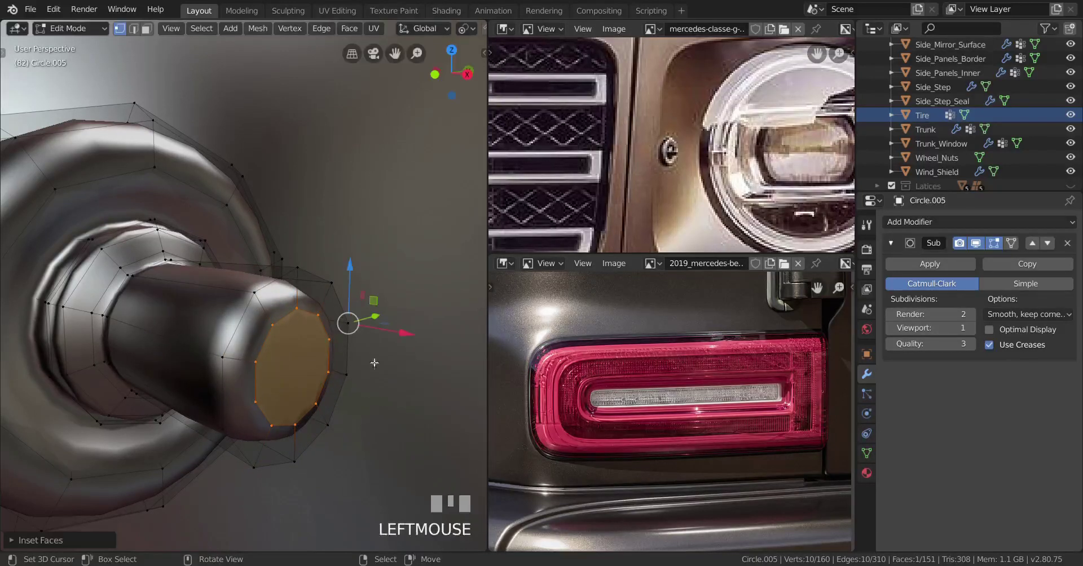
key(g)
key(x)
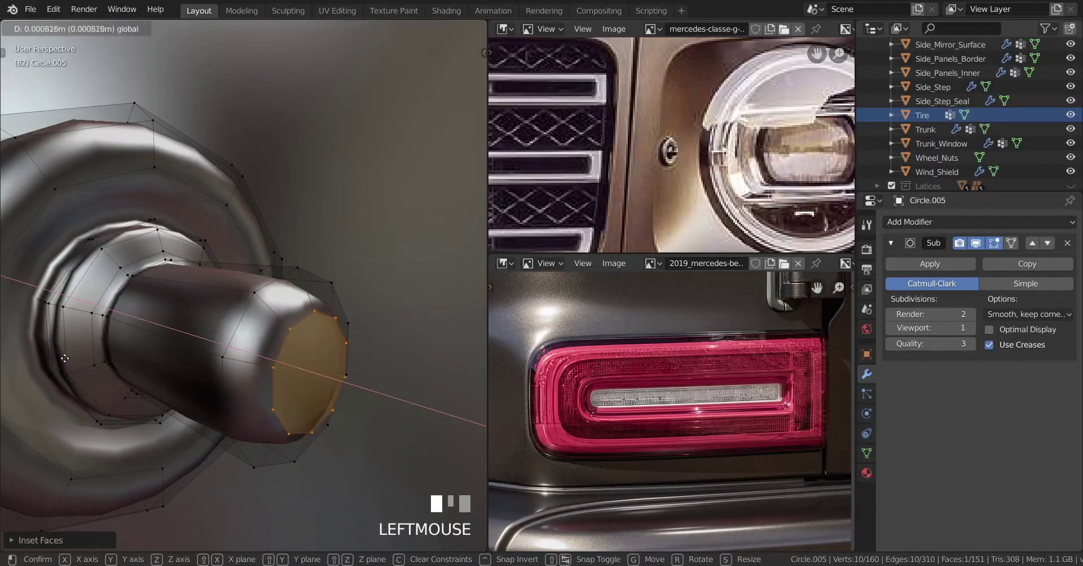
click(33, 353)
middle_drag(35, 353, 173, 373)
Add a loop cut around the pin's shaft near its tip and inspect the smoothed result
click(285, 346)
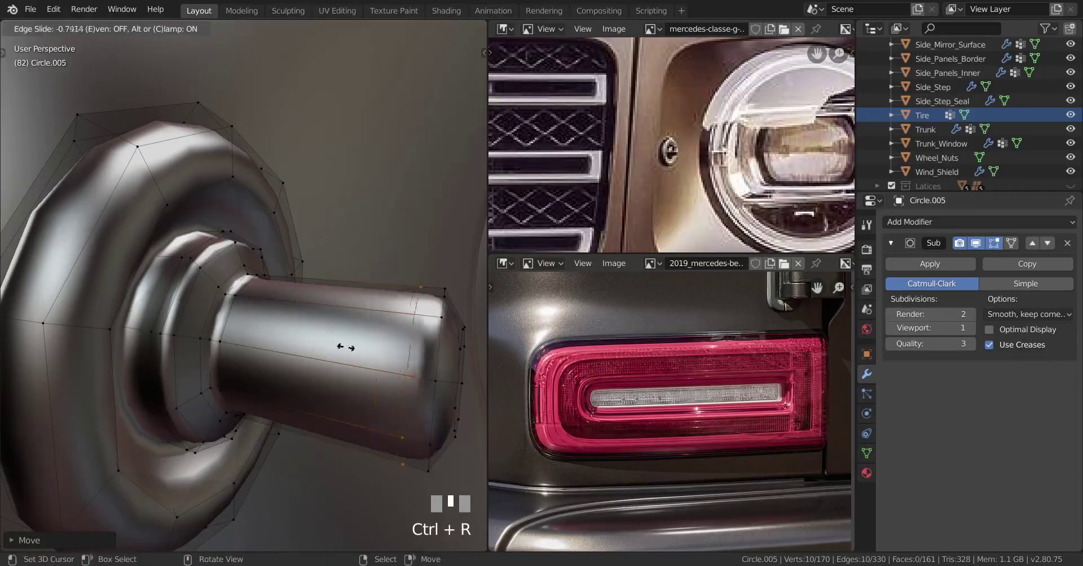
click(239, 332)
key(Tab)
scroll(280, 333, down, 2)
middle_drag(280, 333, 240, 335)
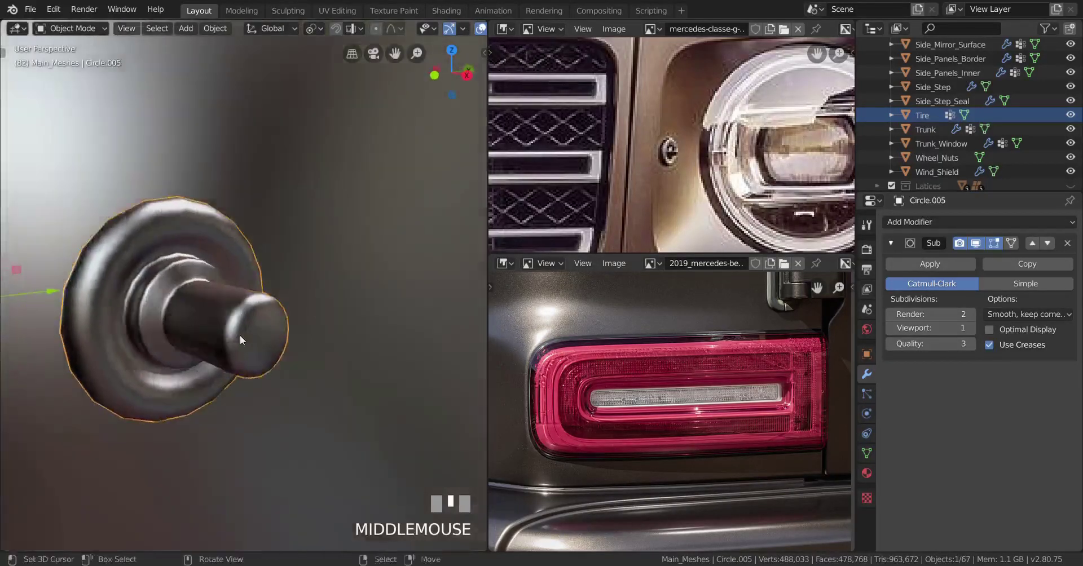
Move the edge loop at the pin's tip outward along the X axis and check the smoothed shape
key(Tab)
alt+right_click(294, 342)
drag(325, 343, 410, 350)
key(Tab)
scroll(410, 350, down, 3)
middle_drag(410, 350, 286, 372)
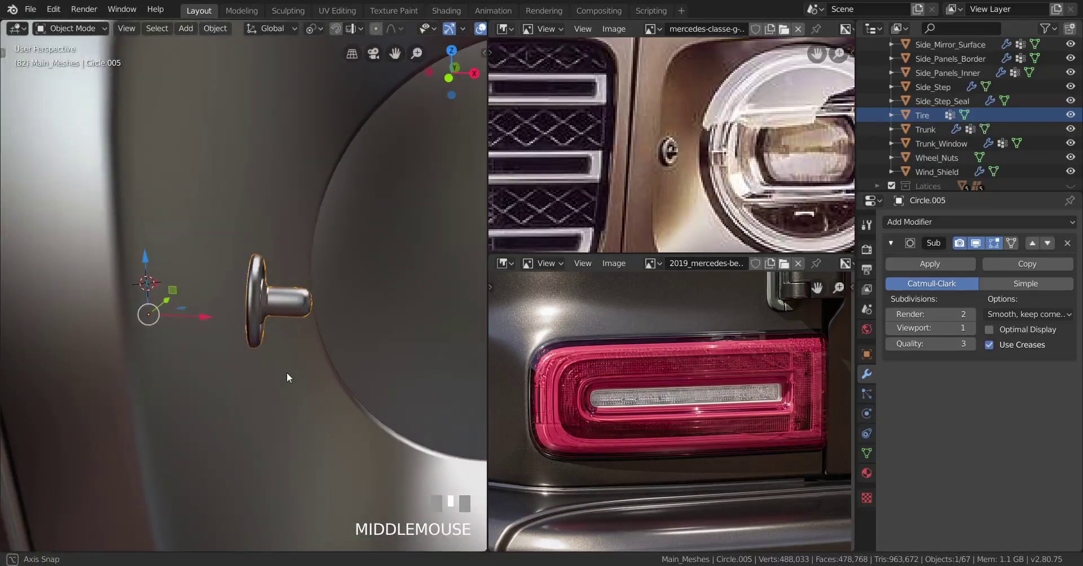
Select all vertices of the pin's tip in wireframe view and move them back about 0.0028 m along the X axis
key(Tab)
scroll(307, 377, up, 3)
shift+middle_drag(385, 355, 318, 348)
key(z)
click(188, 337)
right_click(311, 284)
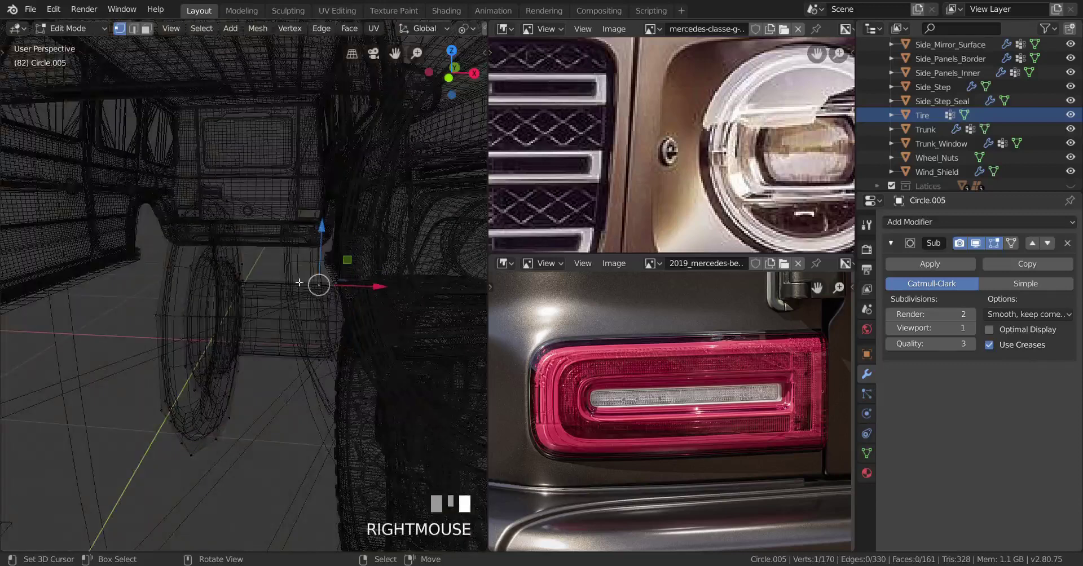
drag(290, 240, 425, 447)
key(z)
click(449, 403)
middle_drag(389, 401, 324, 401)
drag(372, 330, 186, 335)
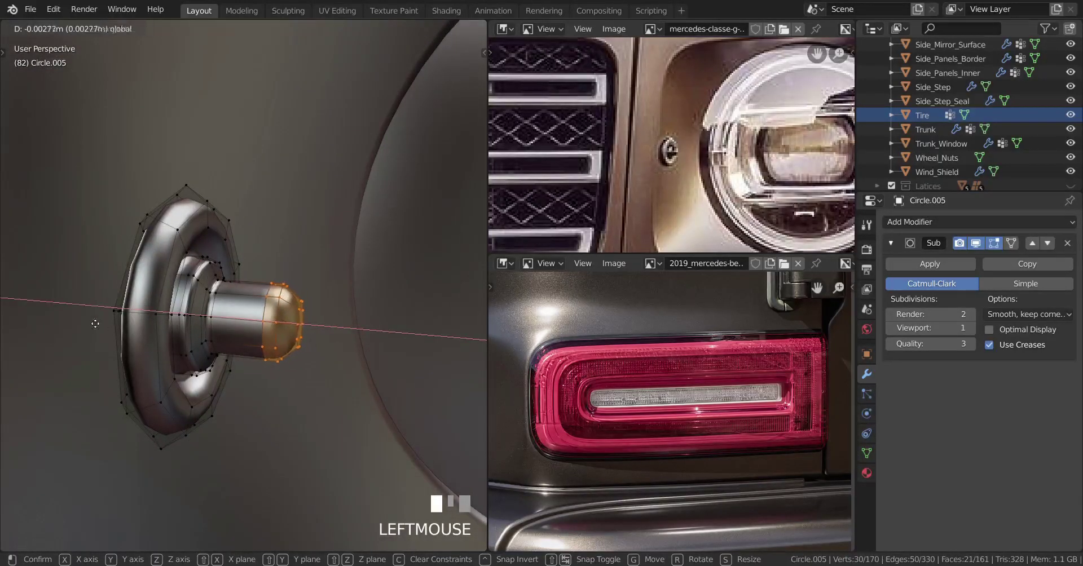
drag(96, 324, 95, 323)
Examine the fitting's smoothed shape, the pin's length and how the ring sits against the headlight panel
key(Tab)
scroll(297, 375, down, 3)
middle_drag(297, 375, 259, 386)
scroll(265, 389, up, 3)
key(Tab)
key(Tab)
scroll(285, 386, up, 2)
key(Tab)
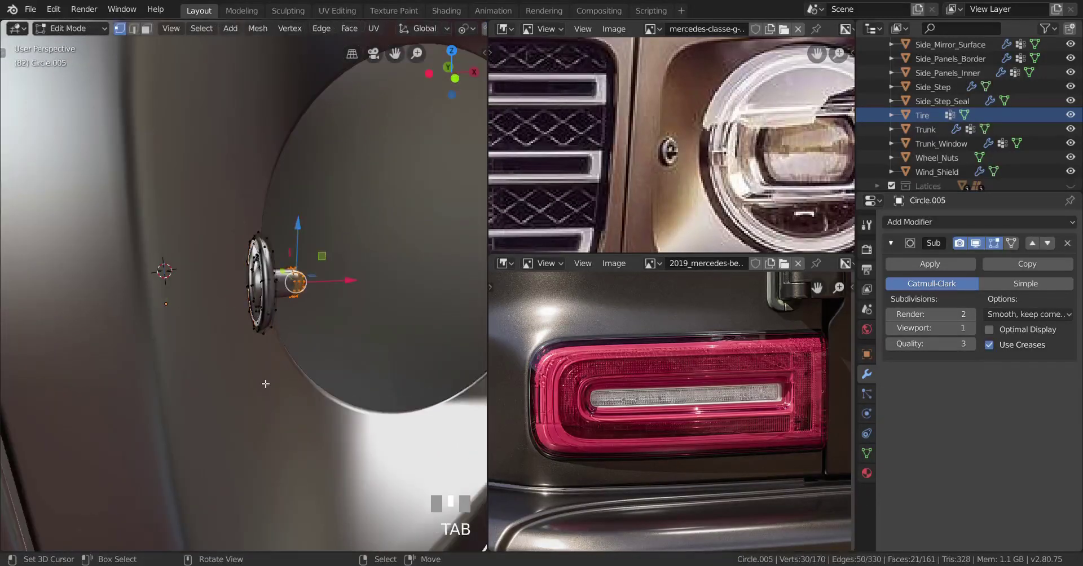
key(Tab)
key(Tab)
Select the fitting's entire mesh and move it back along the X axis toward the headlight panel
key(a)
middle_drag(222, 315, 229, 327)
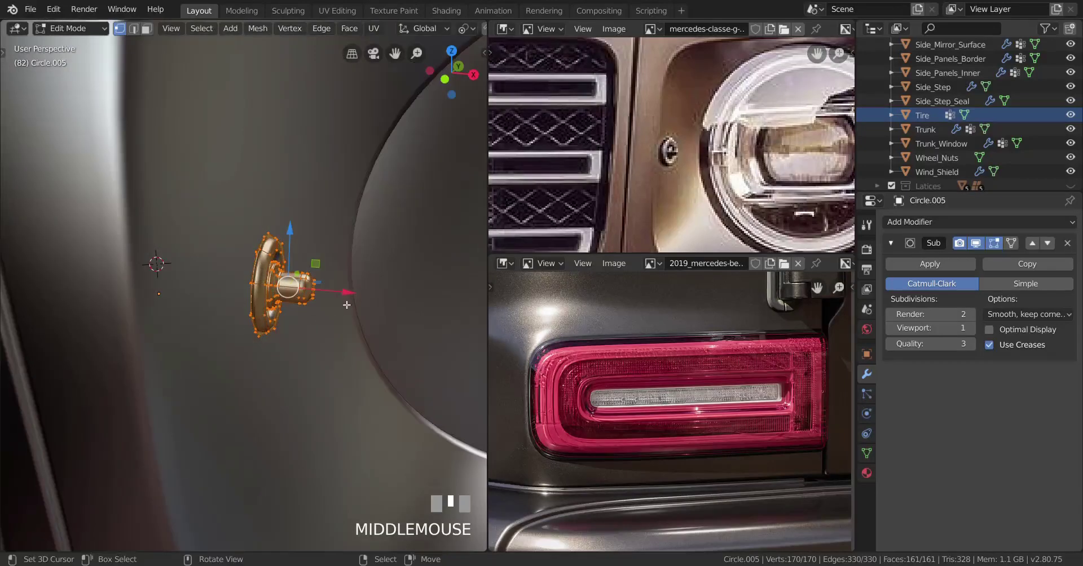
drag(347, 293, 316, 314)
middle_drag(316, 313, 273, 403)
Rotate the entire fitting about 13 degrees clockwise around the global Z axis to follow the panel's angle
key(r)
key(z)
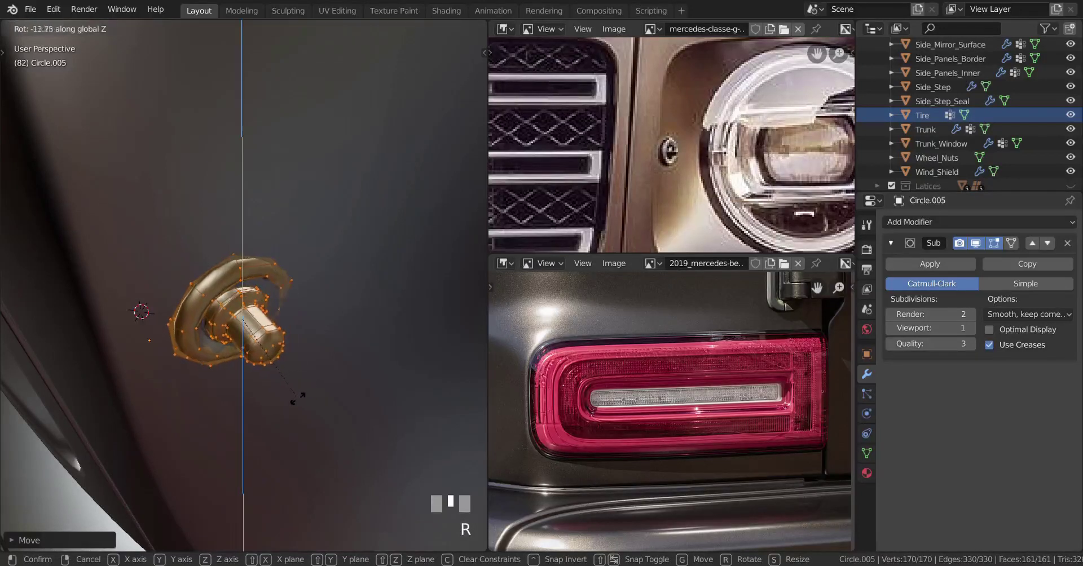
click(292, 403)
middle_drag(292, 405, 333, 320)
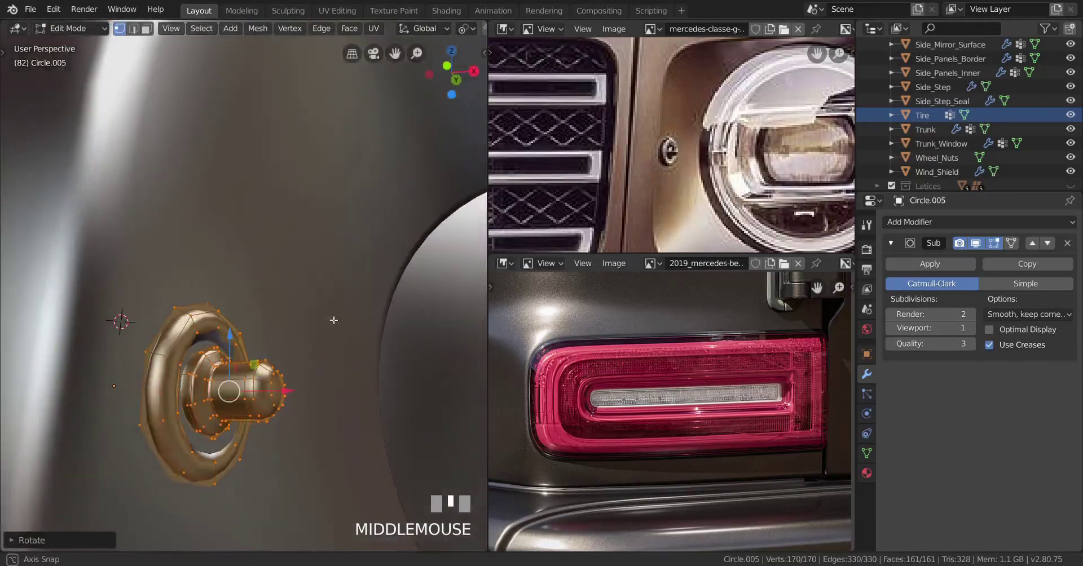
Shift the rotated fitting outward along the global X axis in two small moves
drag(288, 392, 316, 396)
middle_drag(293, 396, 308, 396)
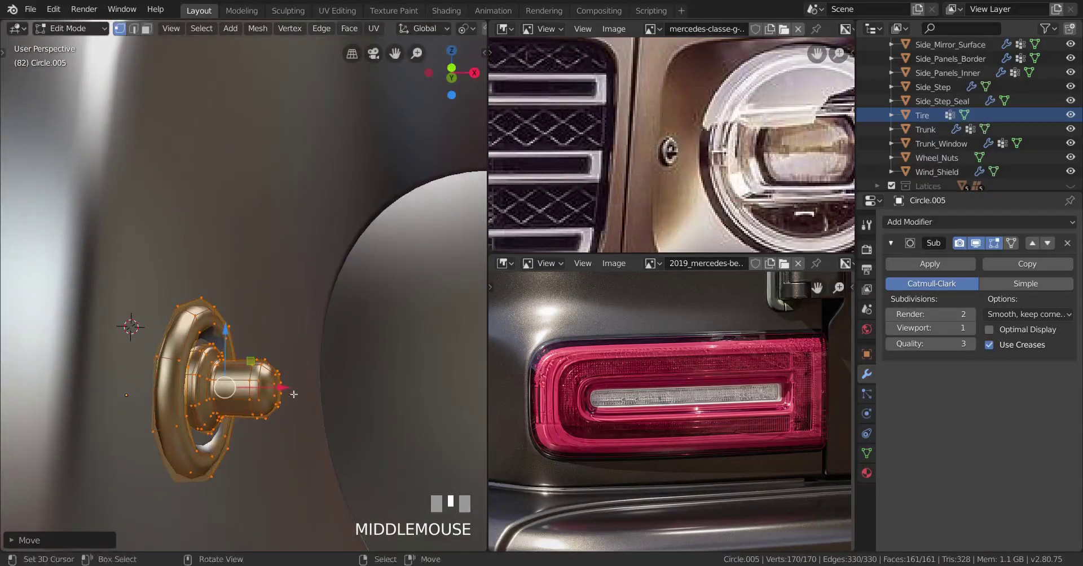
drag(291, 392, 307, 387)
middle_drag(307, 387, 316, 406)
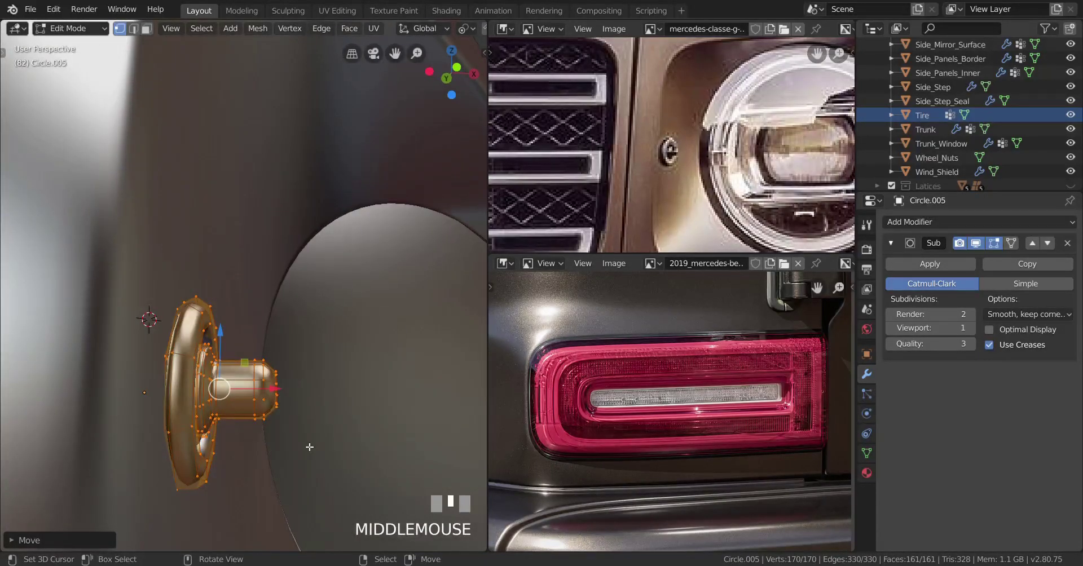
Set the transform orientation to Normal and rotate the fitting slightly around its normal X axis
key(comma)
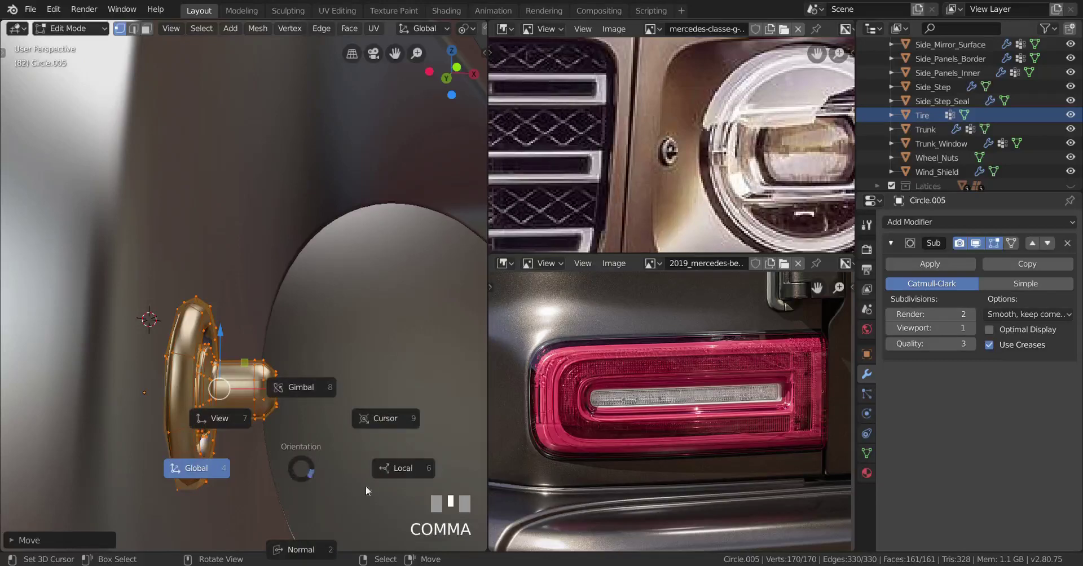
click(310, 530)
mouse_move(285, 469)
middle_down()
mouse_move(298, 461)
mouse_move(277, 474)
middle_up()
scroll(292, 469, up, 3)
key(r)
key(x)
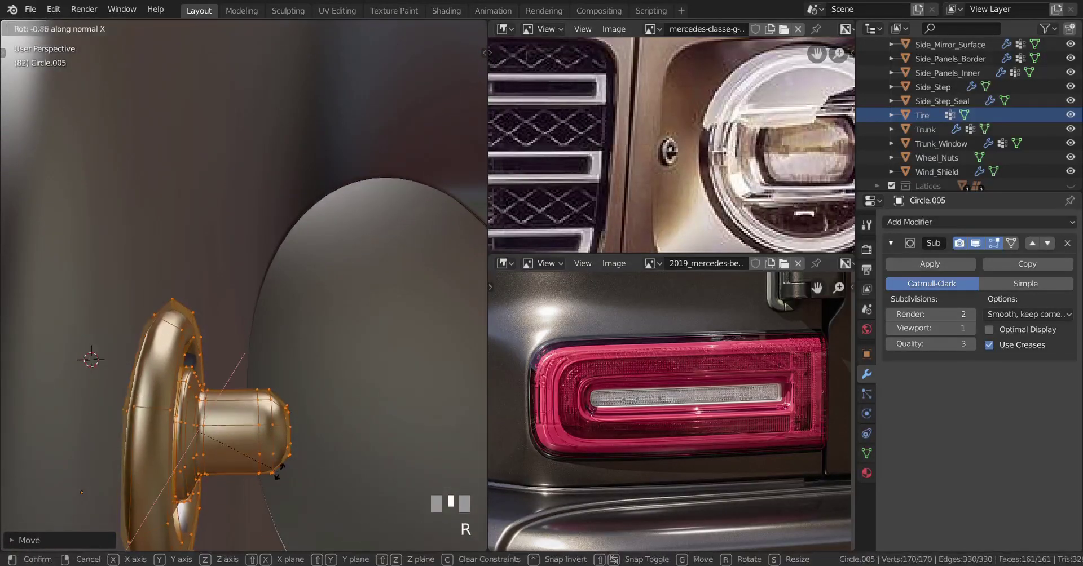
click(220, 507)
scroll(220, 507, down, 2)
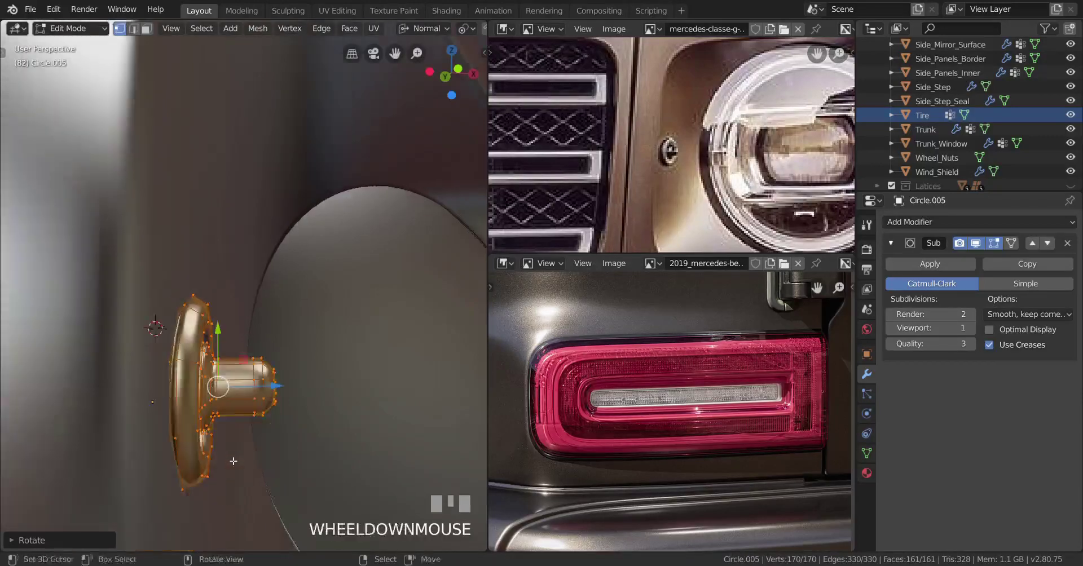
middle_drag(220, 507, 319, 401)
key(r)
key(z)
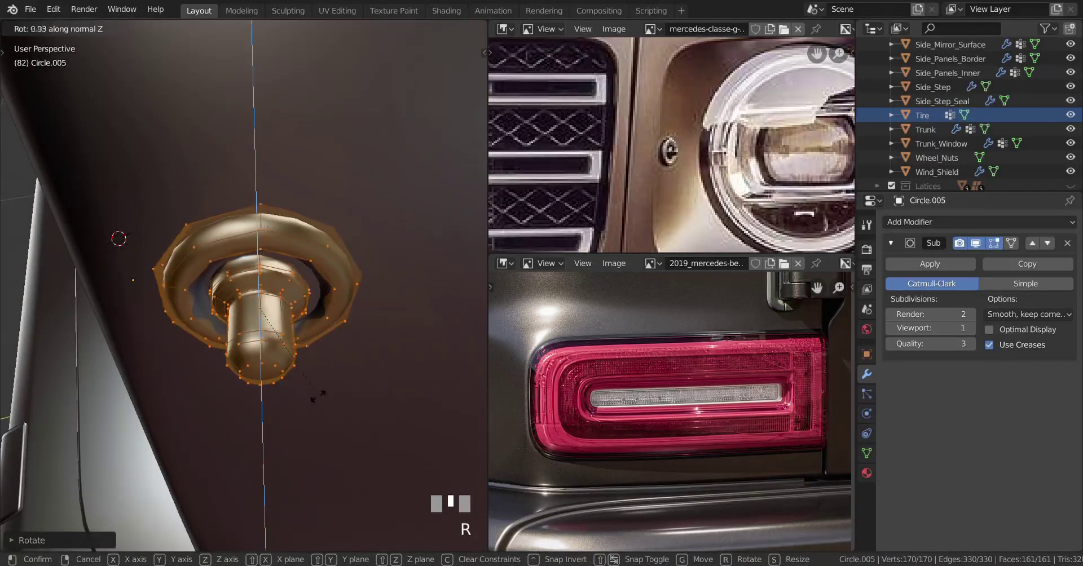
right_click(323, 396)
Rotate the fitting a few degrees around its normal Y axis to align the ring with the panel
key(r)
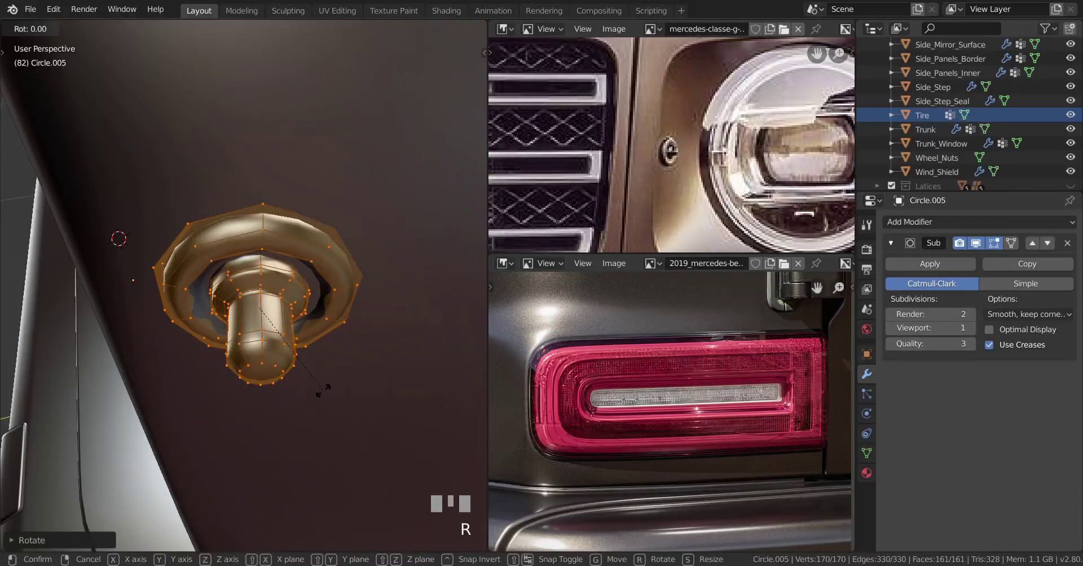
key(y)
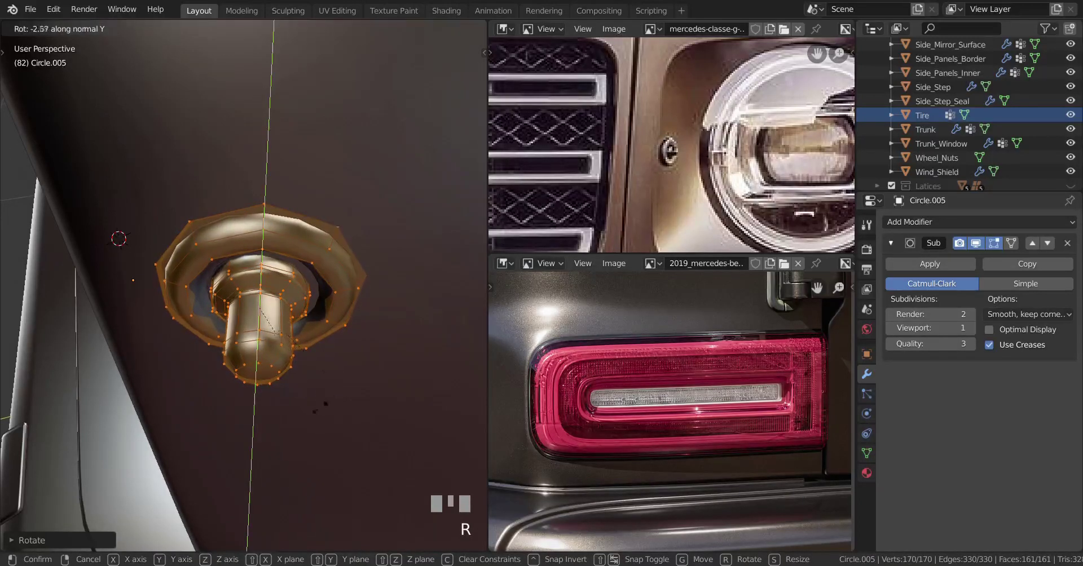
shift+click(212, 436)
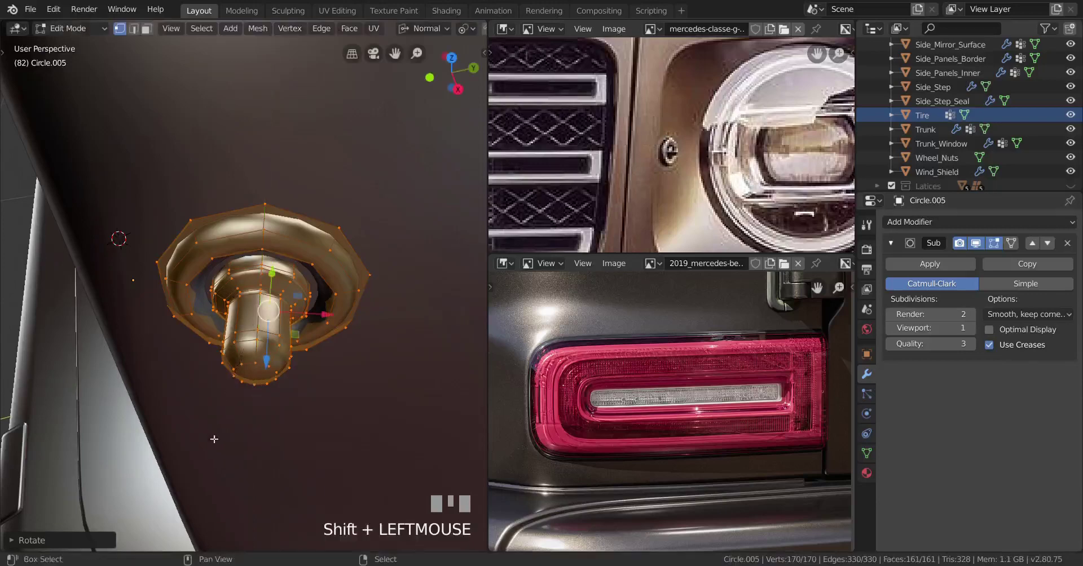
Move the fitting slightly outward from the panel along its normal Z axis
middle_drag(214, 435, 369, 370)
scroll(281, 389, up, 2)
middle_drag(281, 388, 282, 339)
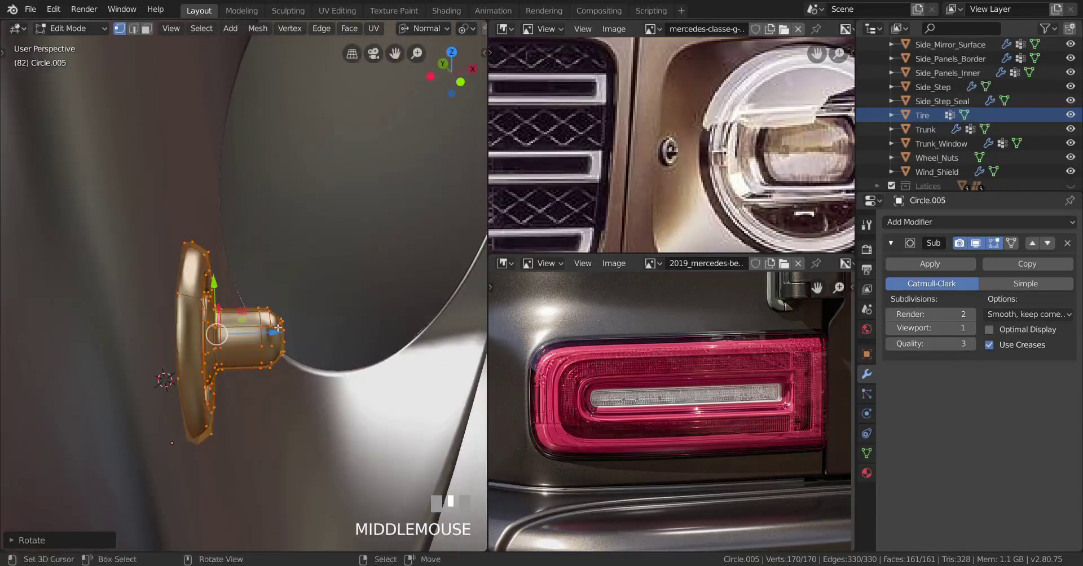
drag(282, 339, 324, 339)
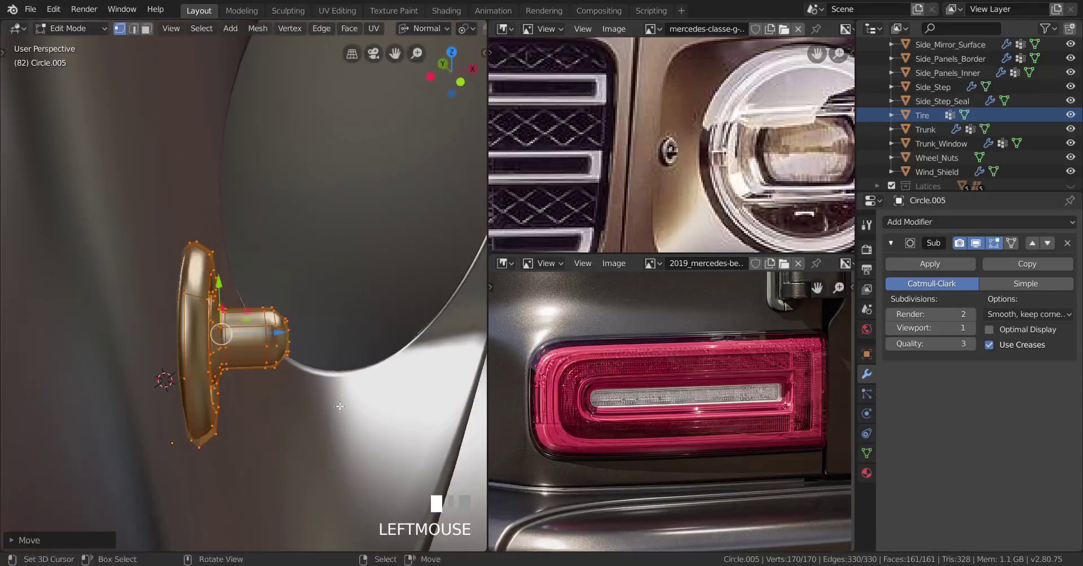
Tilt the fitting around its normal X axis in two small rotations until the ring follows the panel surface
middle_drag(324, 339, 331, 382)
key(r)
key(x)
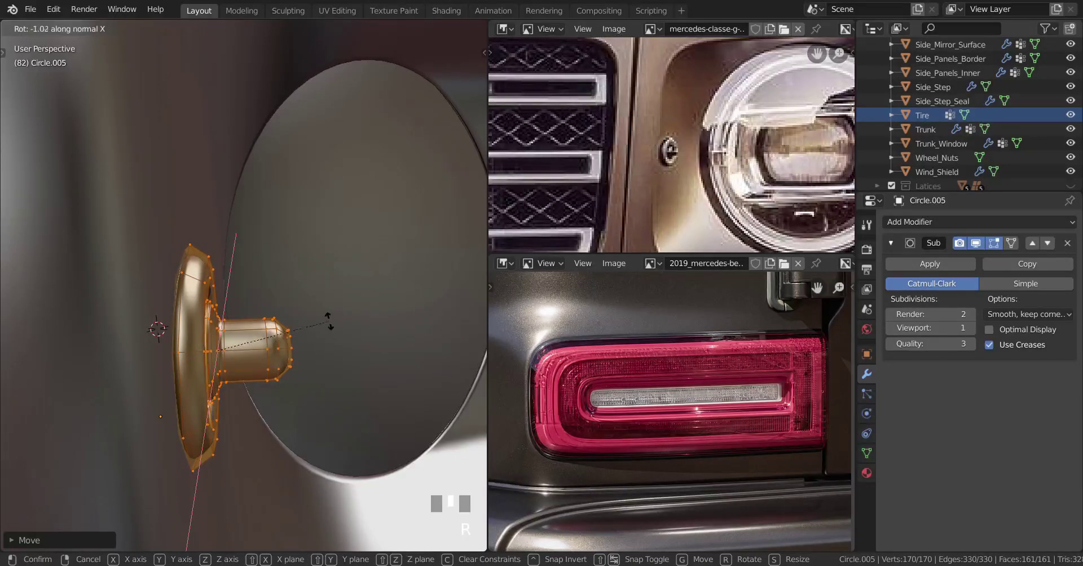
shift+click(325, 373)
middle_drag(324, 374, 306, 405)
key(r)
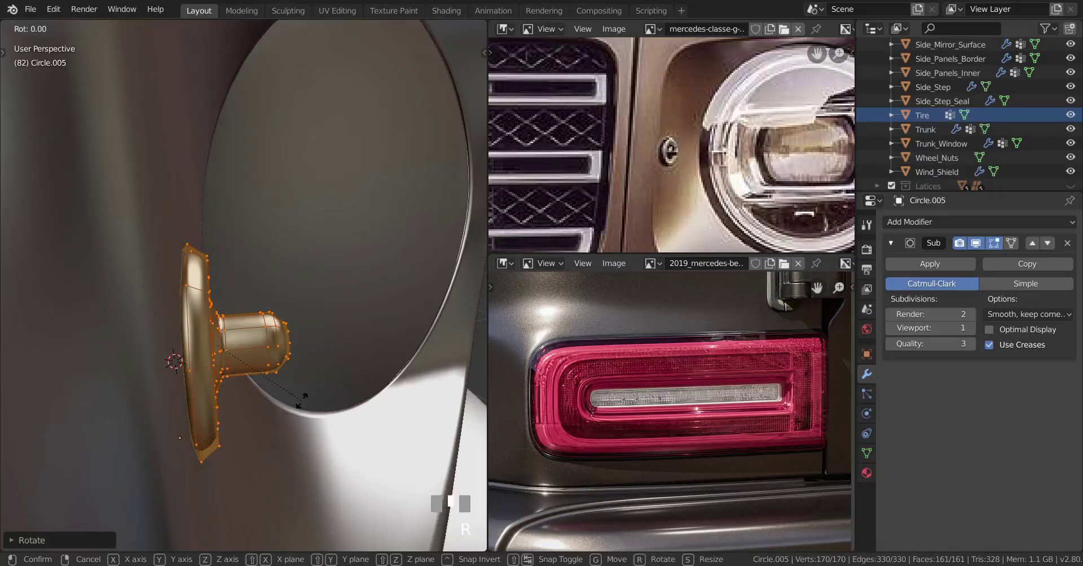
key(x)
shift+click(307, 397)
Nudge the fitting outward along its normal Z axis and fine-tune its tilt with another small rotation
drag(293, 337, 301, 330)
middle_drag(301, 329, 289, 444)
scroll(289, 445, up, 1)
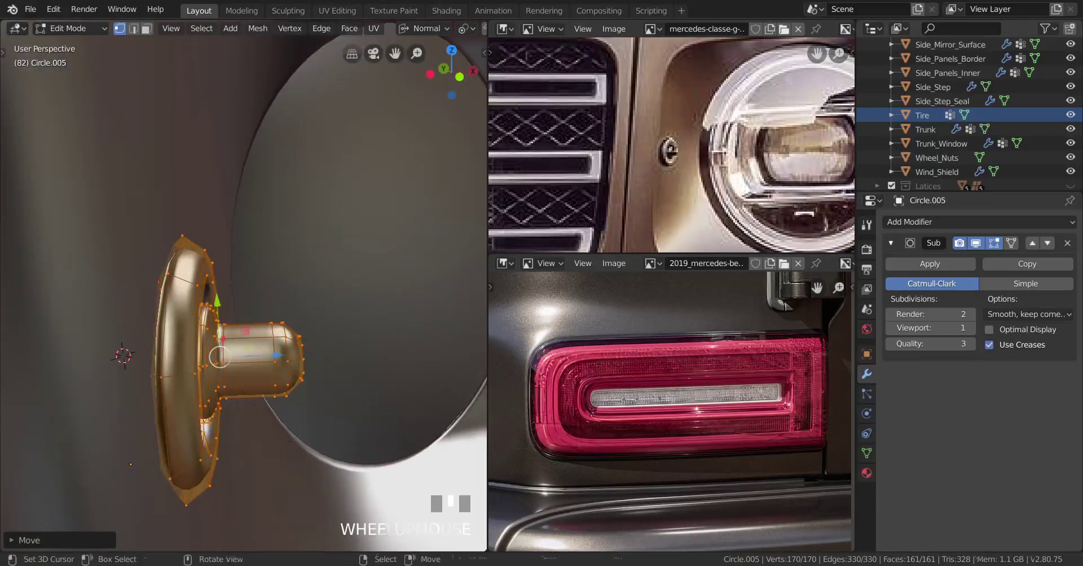
key(r)
shift+click(346, 416)
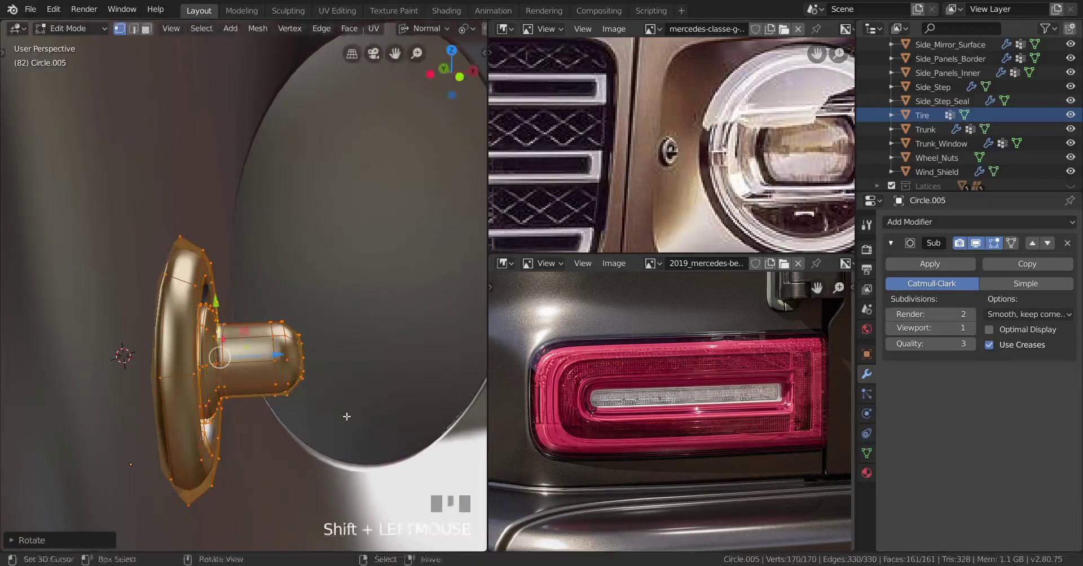
Rotate the fitting slightly around its normal Y axis to correct its angle as seen from the other side
middle_drag(345, 416, 349, 468)
key(r)
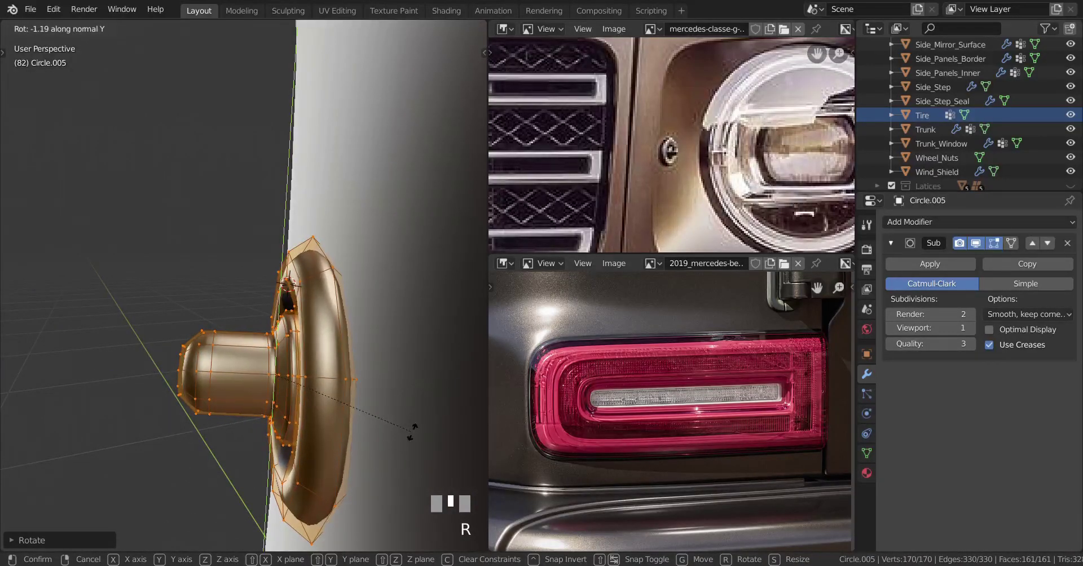
middle_drag(414, 429, 328, 426)
From behind the panel, shift the fitting slightly along its normal Z axis and adjust its rotation around normal Y
middle_drag(323, 425, 371, 397)
scroll(316, 440, up, 2)
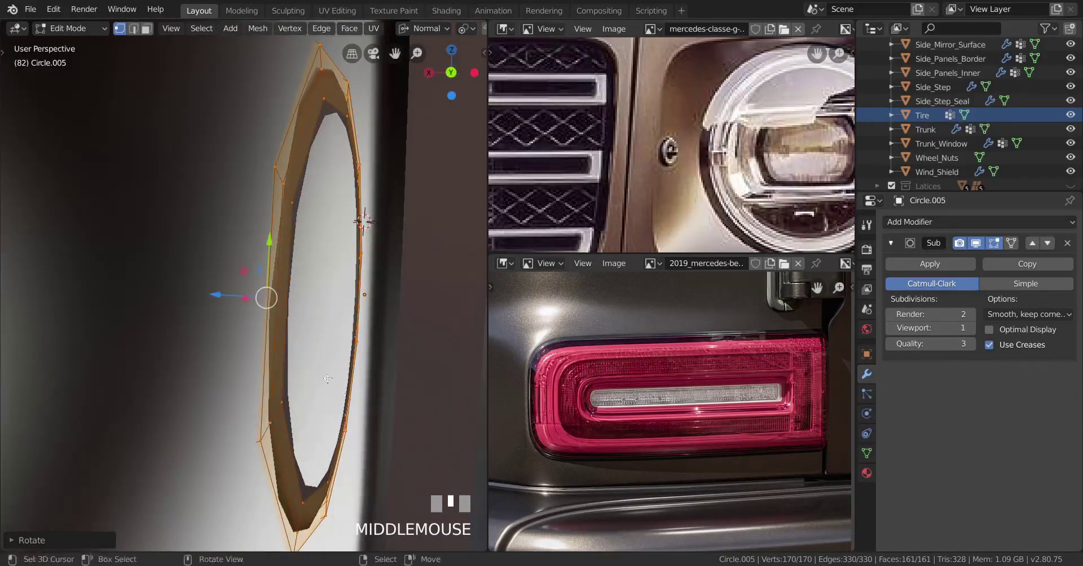
drag(217, 295, 204, 282)
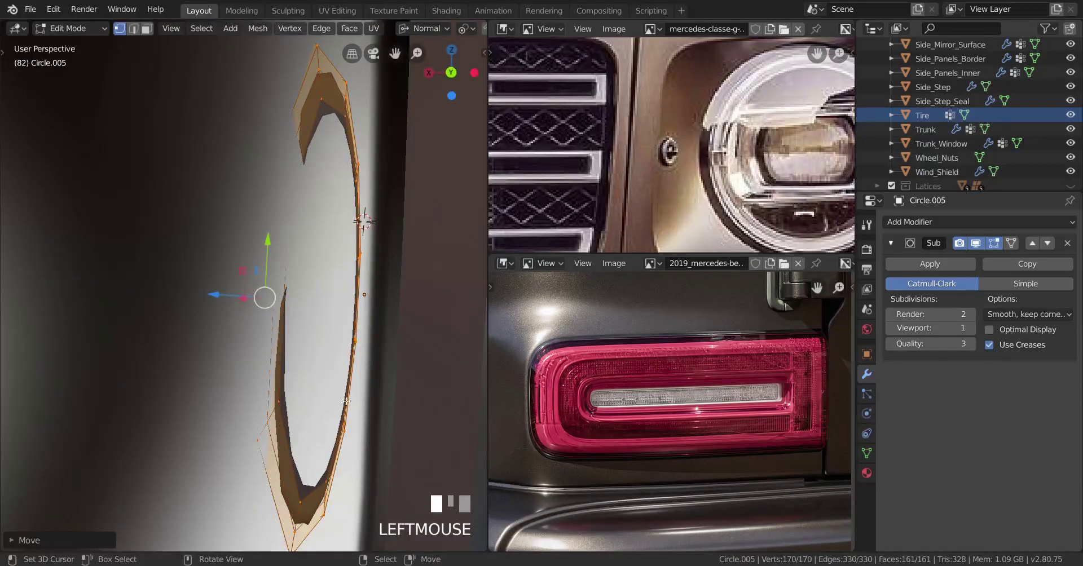
key(r)
key(y)
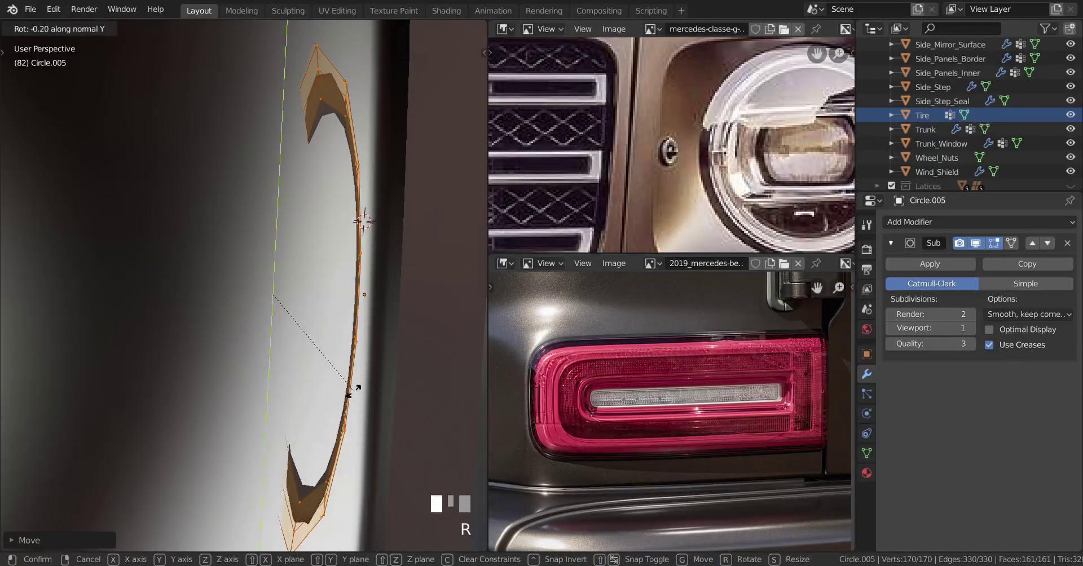
shift+click(305, 384)
Nudge the fitting outward along its normal Z axis again and rotate it about 0.34 degrees around normal Y
mouse_move(218, 300)
mouse_down()
mouse_move(205, 291)
mouse_move(214, 298)
mouse_up()
key(r)
key(y)
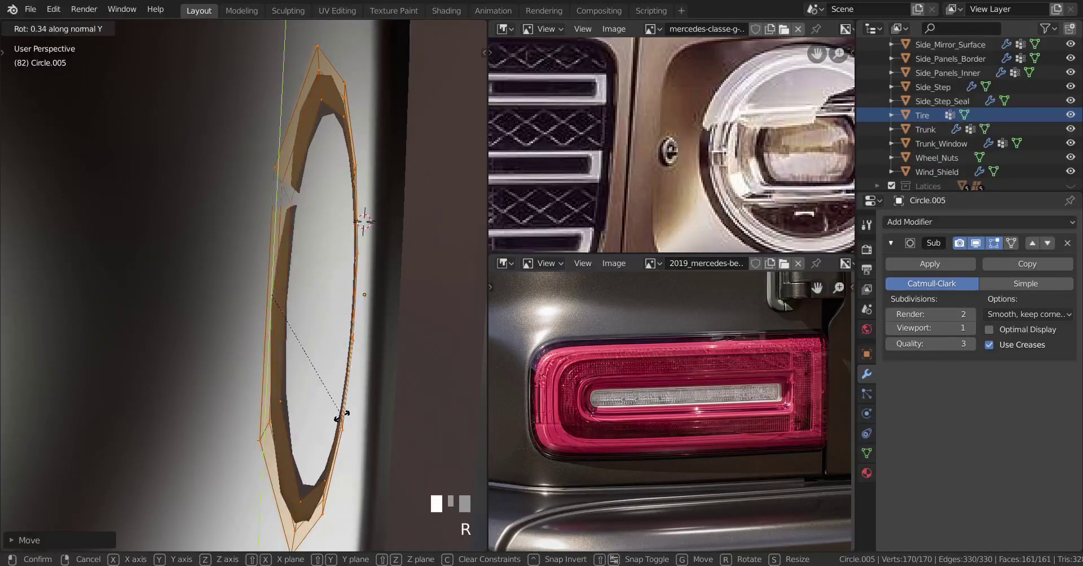
click(339, 413)
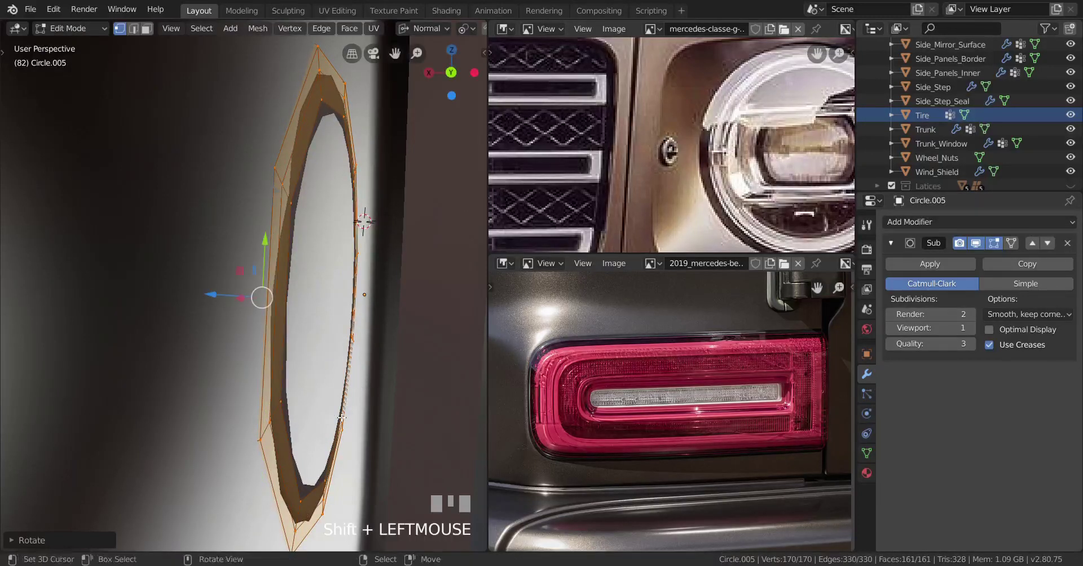
Return to Object Mode, deselect everything and compare the fitting's placement beside the headlight with the reference photo
middle_drag(344, 418, 401, 428)
scroll(401, 429, down, 5)
key(Tab)
middle_drag(322, 411, 368, 417)
scroll(368, 418, down, 2)
key(alt+a)
middle_drag(274, 416, 320, 448)
scroll(255, 432, down, 3)
scroll(401, 343, up, 5)
scroll(401, 338, down, 4)
click(401, 305)
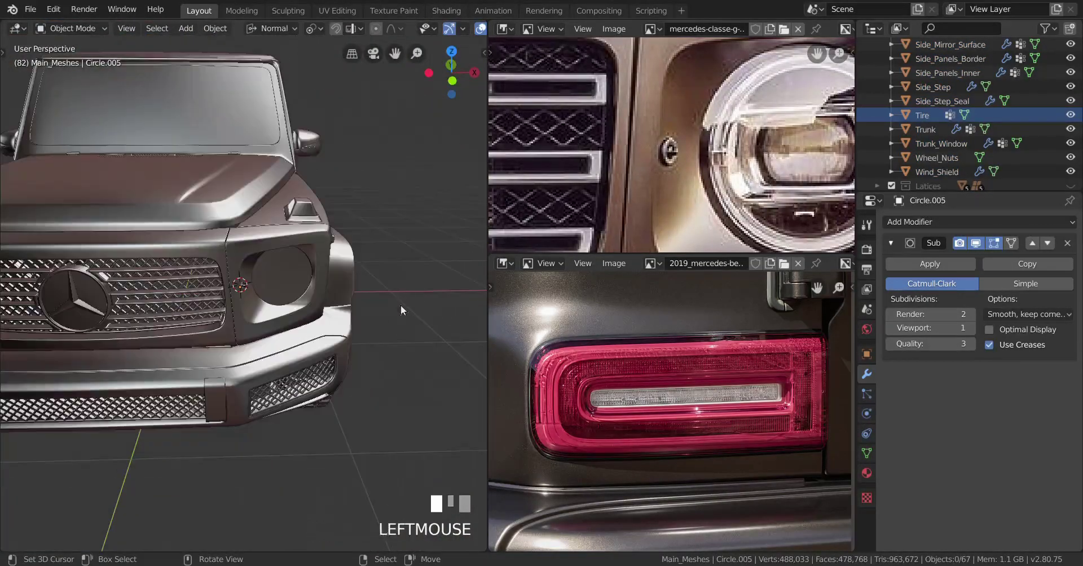
scroll(401, 306, up, 4)
middle_drag(394, 316, 286, 357)
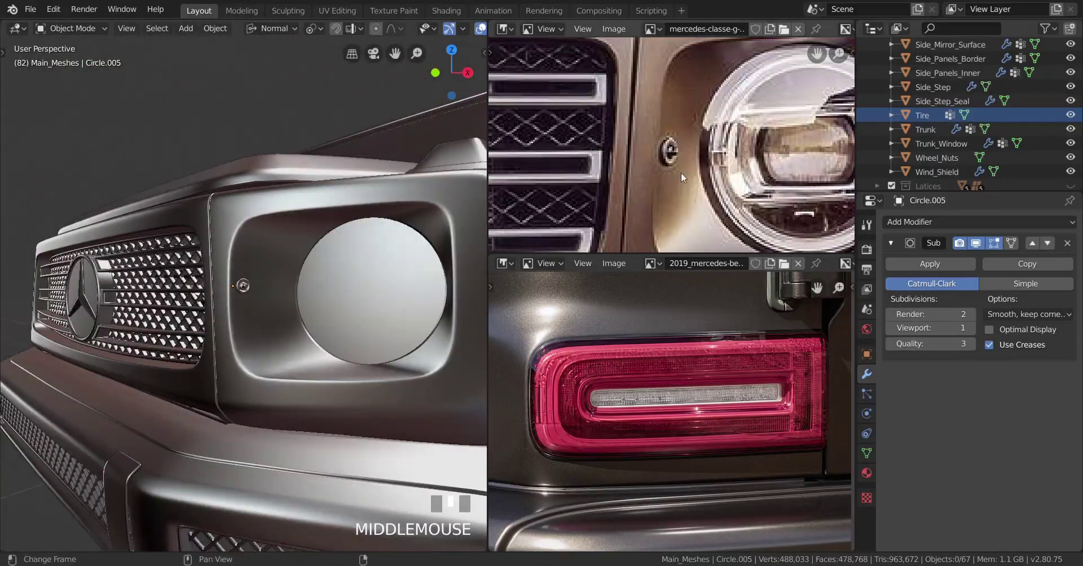
scroll(681, 174, down, 3)
middle_drag(379, 241, 339, 303)
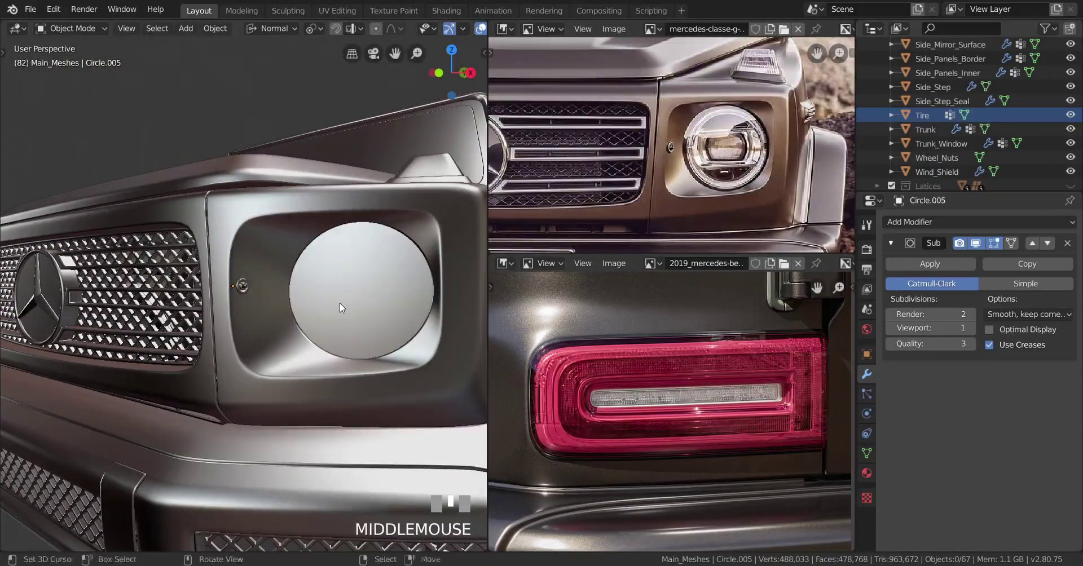
scroll(334, 308, up, 2)
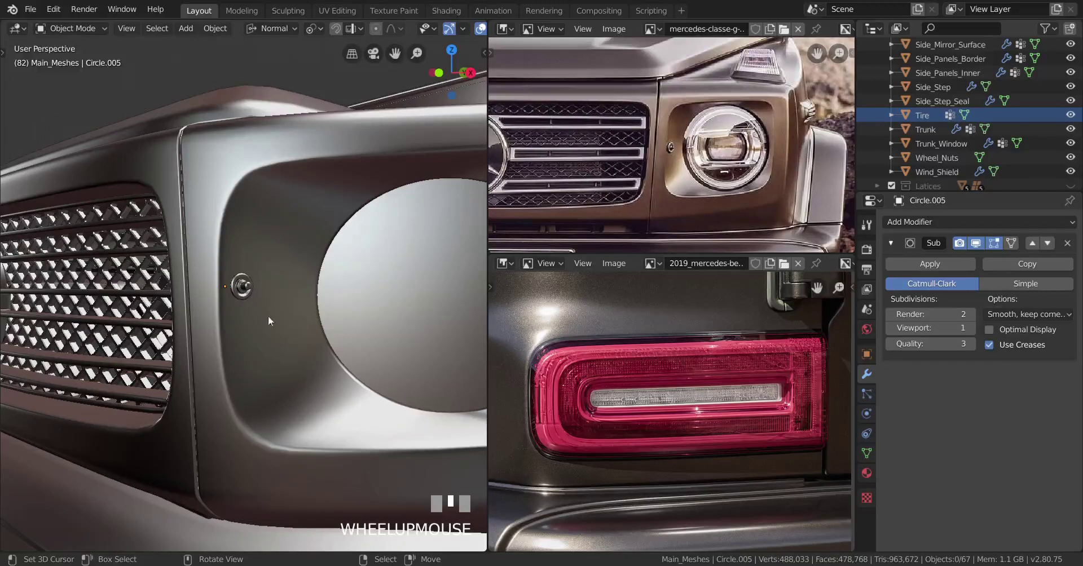
Select the fitting and apply its location, rotation and scale
click(242, 287)
scroll(248, 288, down, 3)
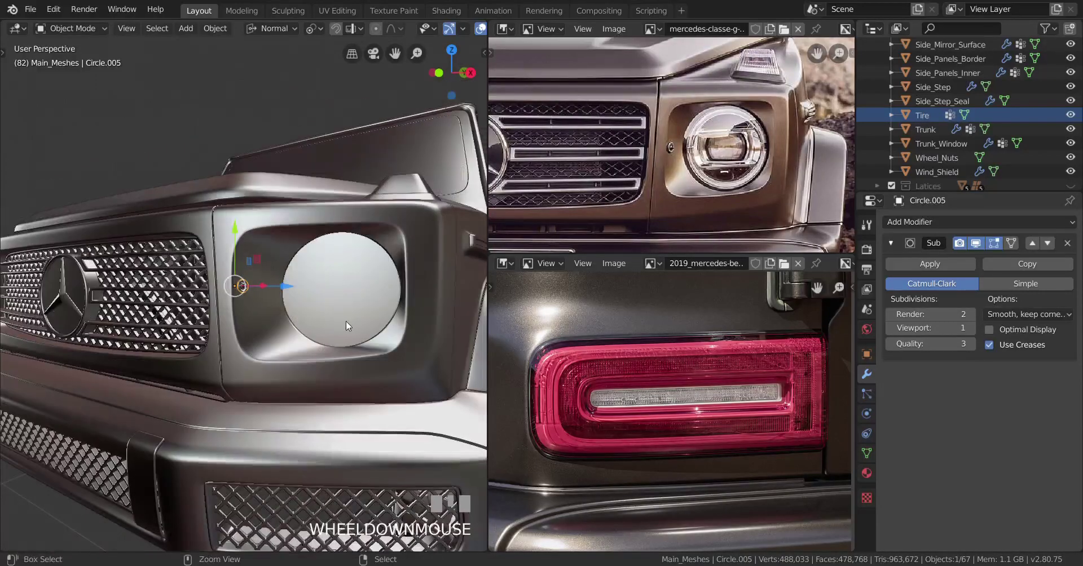
key(ctrl+a)
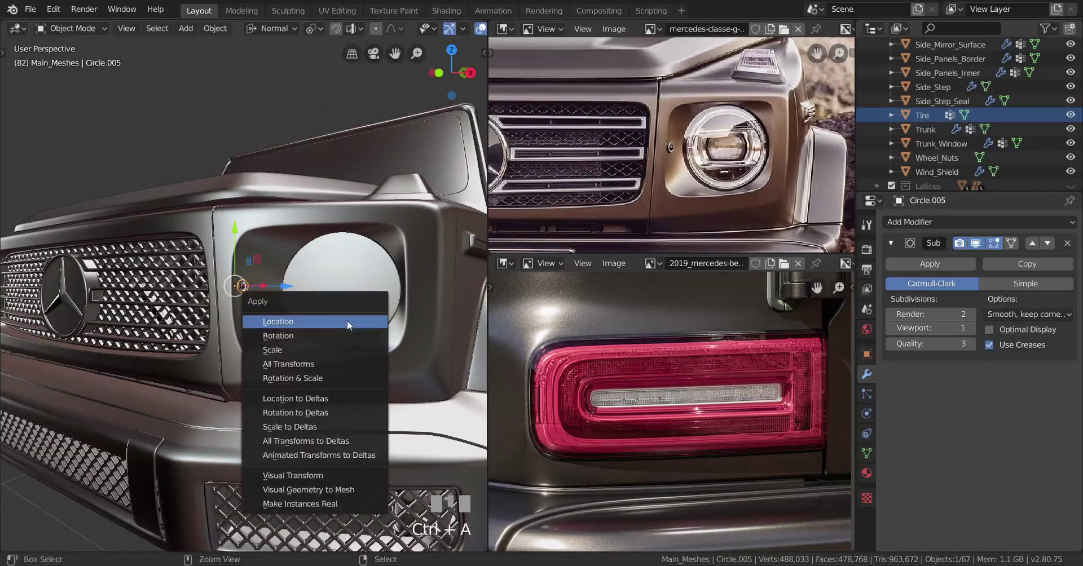
click(316, 319)
scroll(341, 324, up, 2)
key(ctrl+a)
click(316, 379)
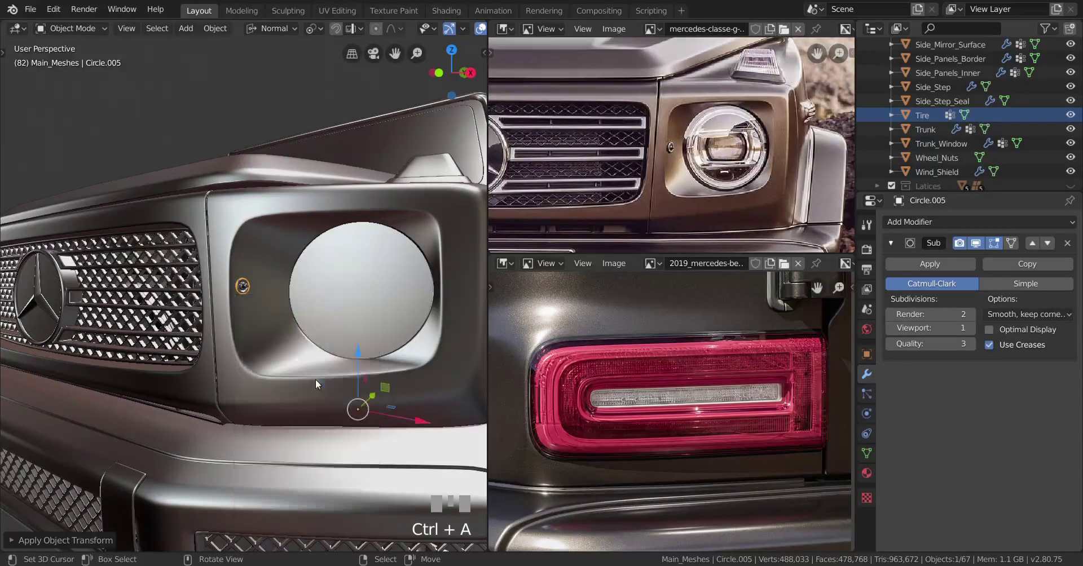
Add a Mirror modifier to the round fitting, place it above the Subdivision Surface modifier, and deselect everything
click(941, 225)
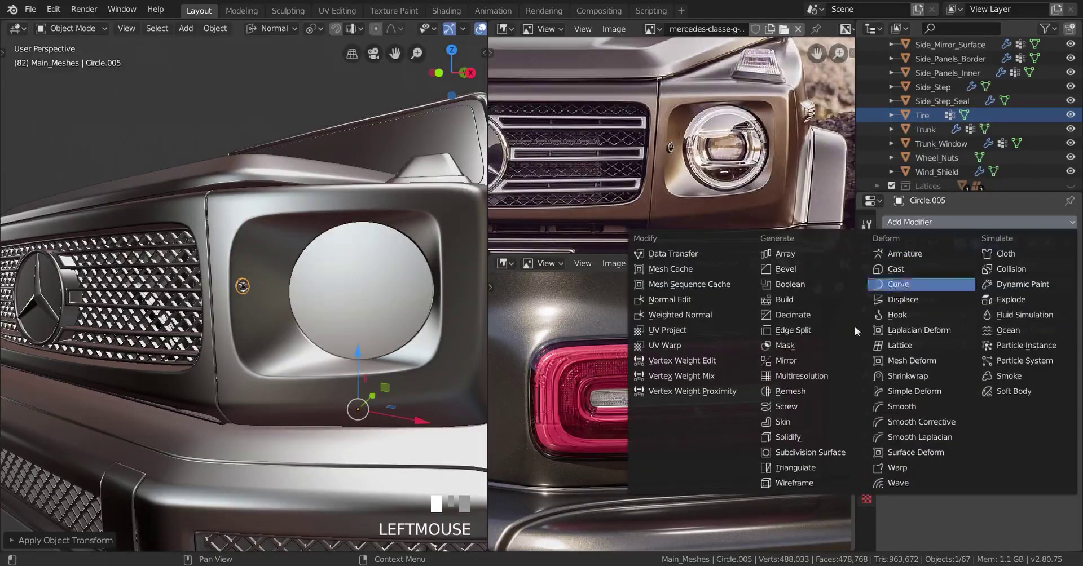
click(801, 360)
click(1030, 372)
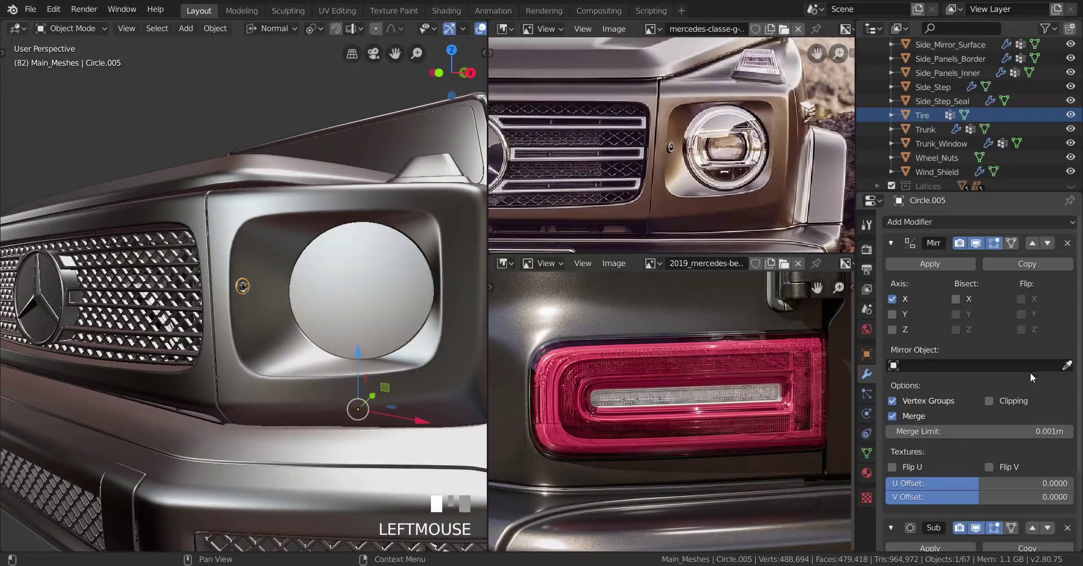
scroll(387, 374, down, 3)
middle_drag(339, 372, 215, 340)
key(alt+a)
Examine the mirrored fitting on the front panels and the body round to the rear corner
shift+middle_drag(215, 341, 271, 317)
scroll(303, 339, up, 6)
scroll(218, 340, up, 2)
scroll(231, 343, down, 3)
scroll(244, 309, down, 6)
scroll(309, 300, up, 2)
click(306, 300)
scroll(313, 303, up, 1)
scroll(334, 315, down, 4)
scroll(326, 311, up, 4)
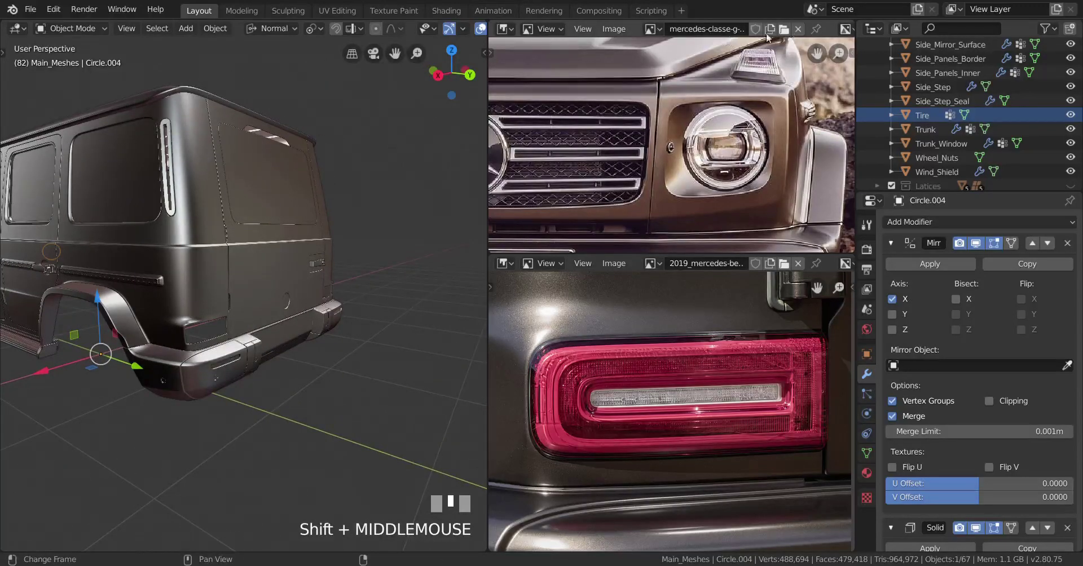
Load a rear photo of the G-Class as the upper reference image and frame its red tail light closely
click(784, 29)
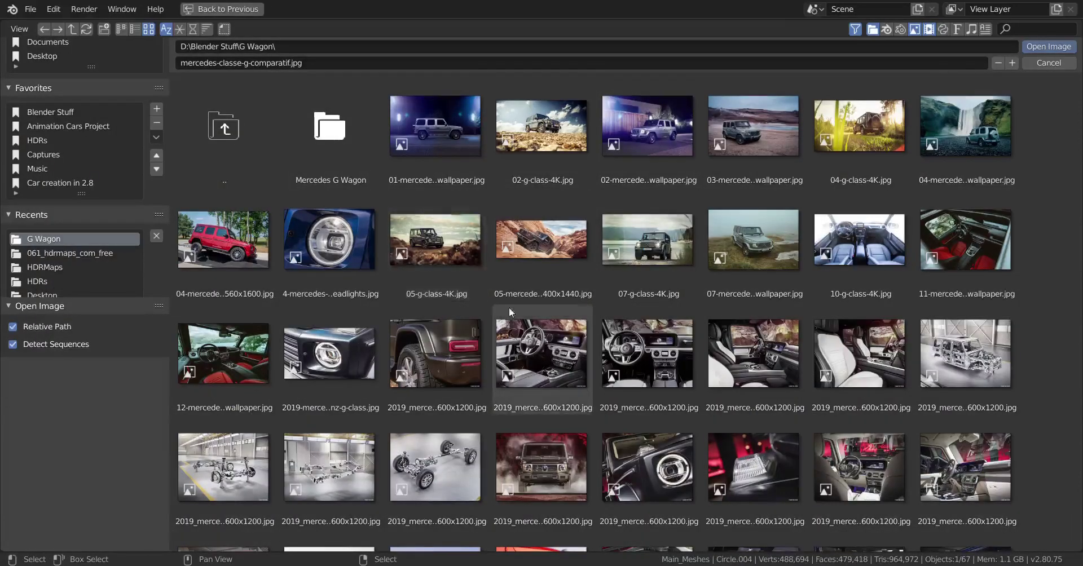
scroll(510, 309, down, 3)
scroll(510, 309, down, 3)
double_click(553, 340)
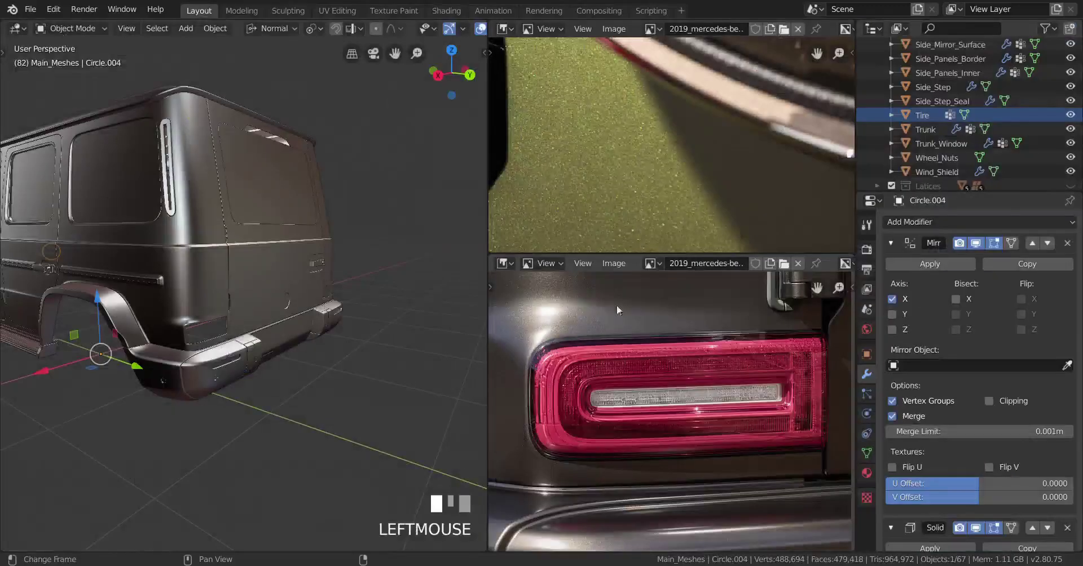
scroll(635, 187, down, 5)
scroll(721, 124, up, 2)
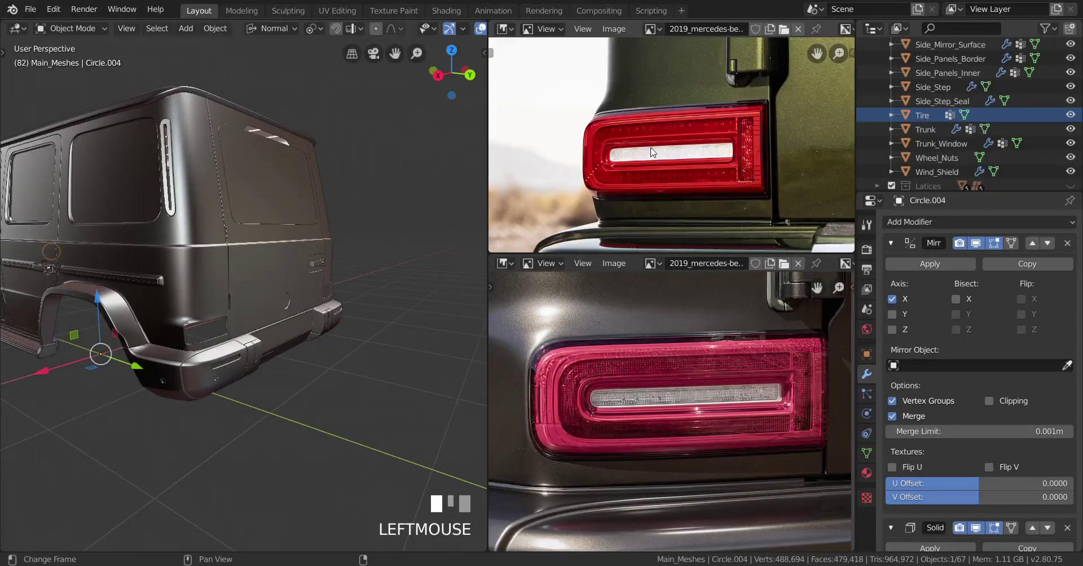
scroll(651, 148, up, 4)
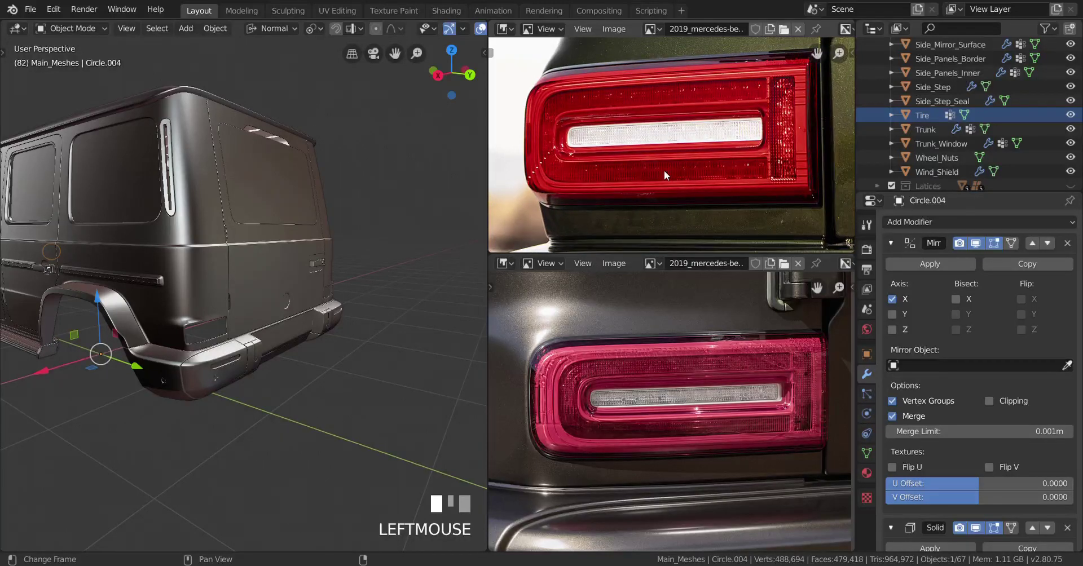
Select the Main_Body_Frame object at the rear corner and isolate it in local view, framing the tail light opening
scroll(271, 341, up, 3)
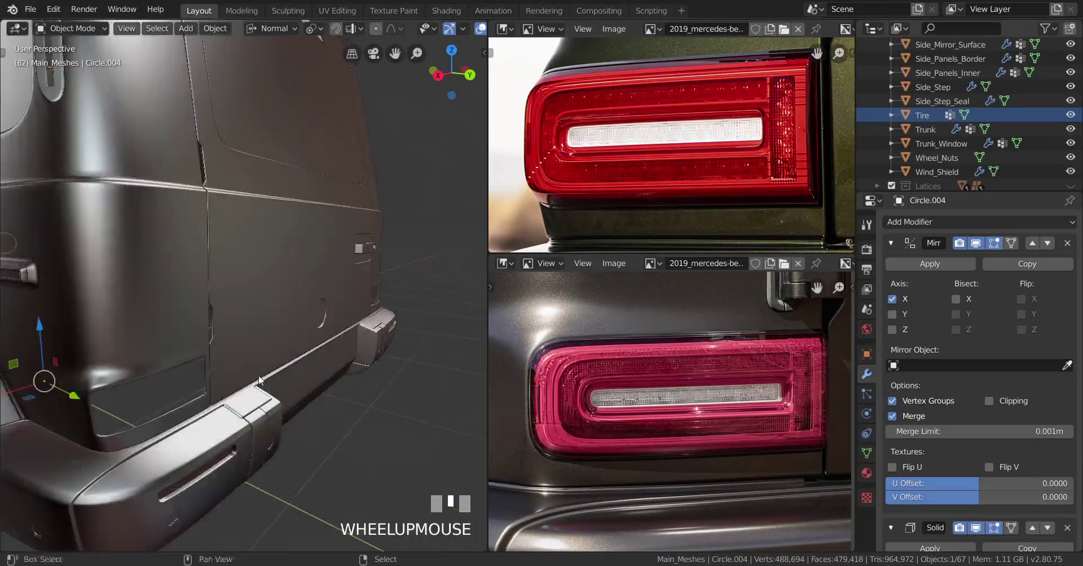
shift+middle_drag(272, 341, 225, 369)
scroll(222, 373, up, 2)
scroll(221, 374, down, 2)
right_click(229, 374)
scroll(242, 371, up, 1)
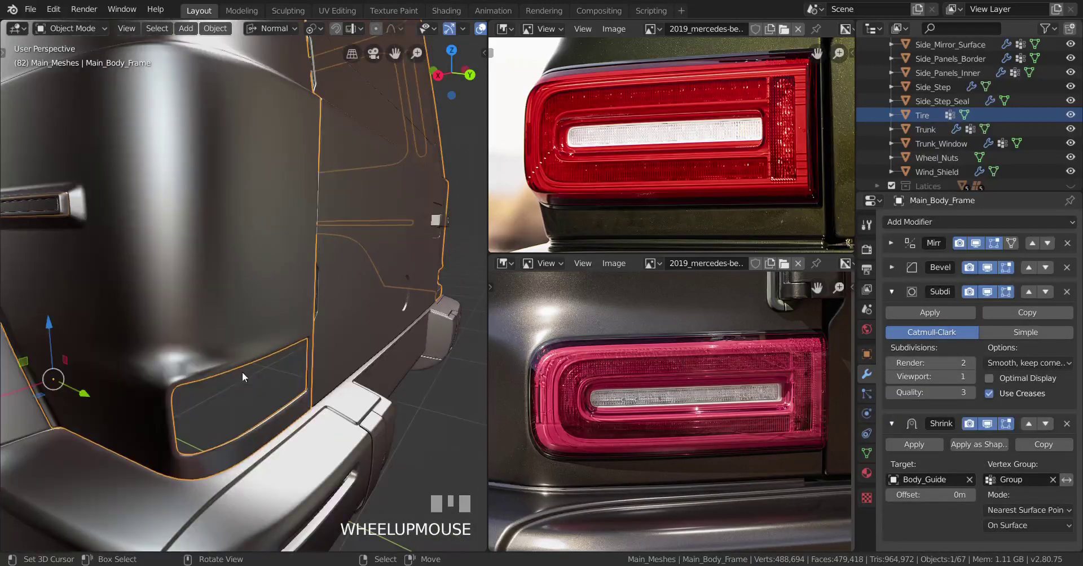
scroll(239, 368, down, 1)
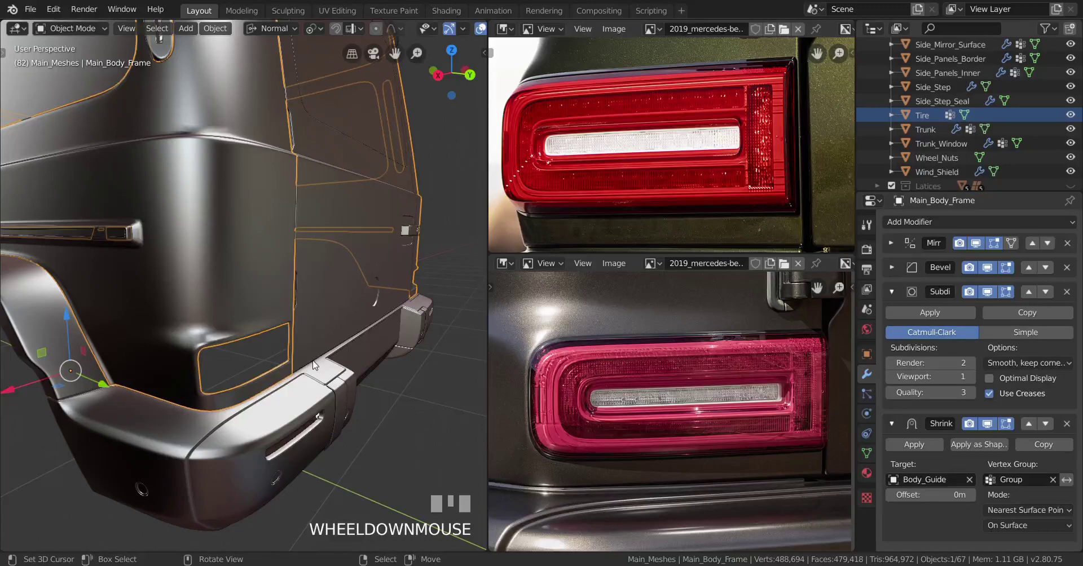
key(KP_Divide)
shift+middle_drag(313, 359, 189, 314)
scroll(308, 343, up, 2)
Enter Edit Mode on the body frame, select the edge loop bordering the tail light opening and centre the view on it
key(Tab)
scroll(308, 343, up, 2)
alt+right_click(252, 319)
key(KP_Decimal)
scroll(343, 364, up, 1)
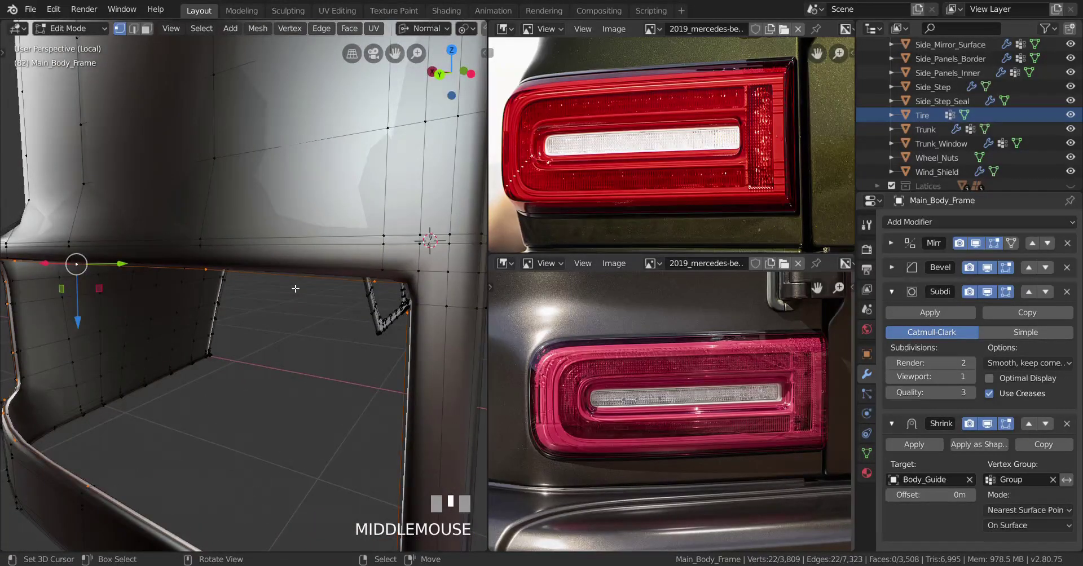
scroll(328, 273, down, 1)
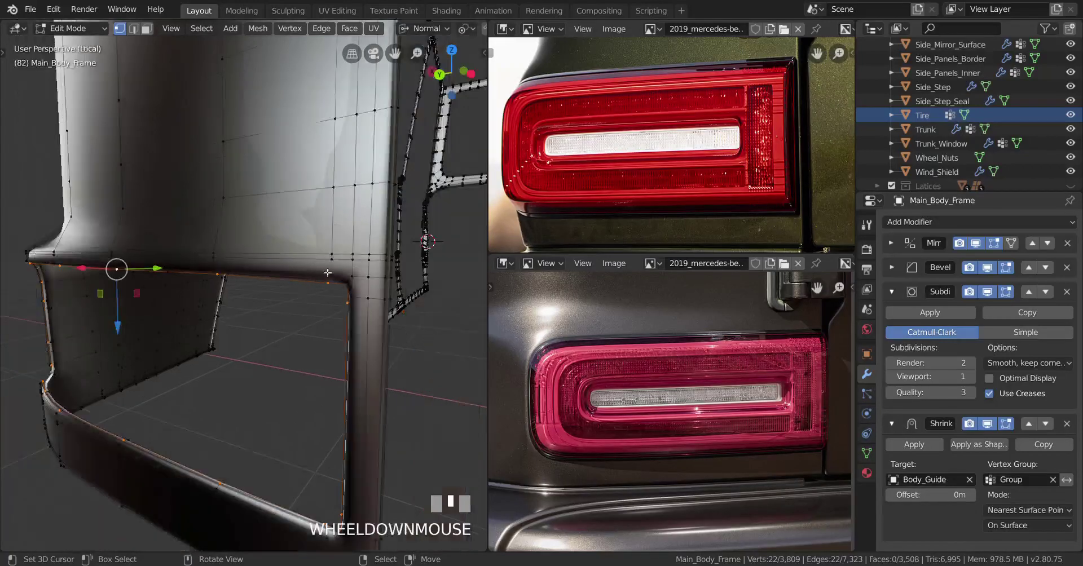
Replace the selection with the outer edge loops running above, beside and below the tail light opening
alt+right_click(307, 254)
middle_drag(308, 254, 143, 308)
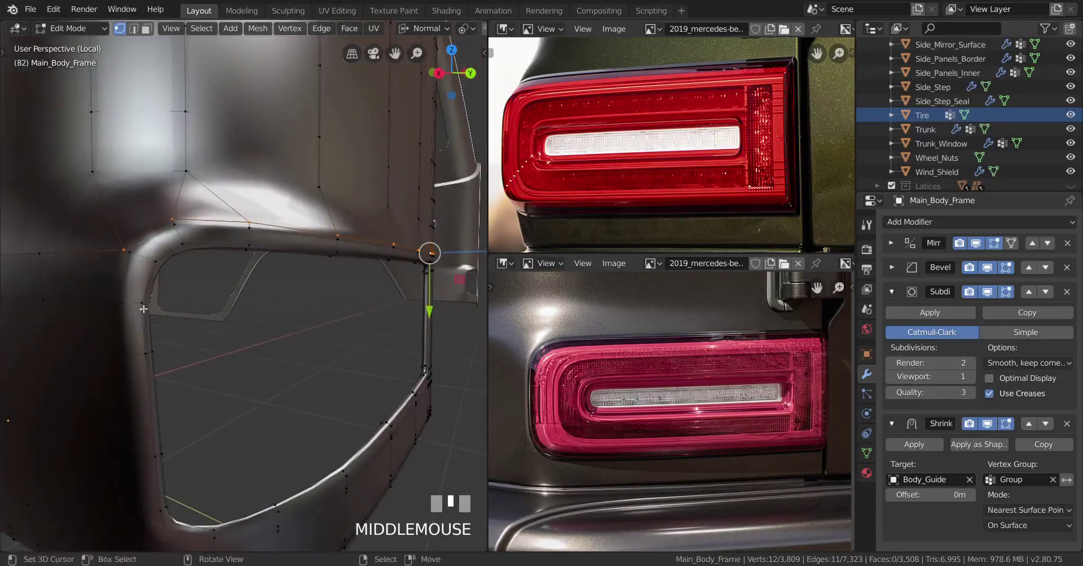
alt+shift+right_click(123, 353)
scroll(124, 353, down, 2)
middle_drag(124, 353, 175, 330)
scroll(286, 297, up, 1)
scroll(287, 307, up, 3)
alt+shift+right_click(266, 343)
shift+middle_drag(175, 330, 237, 336)
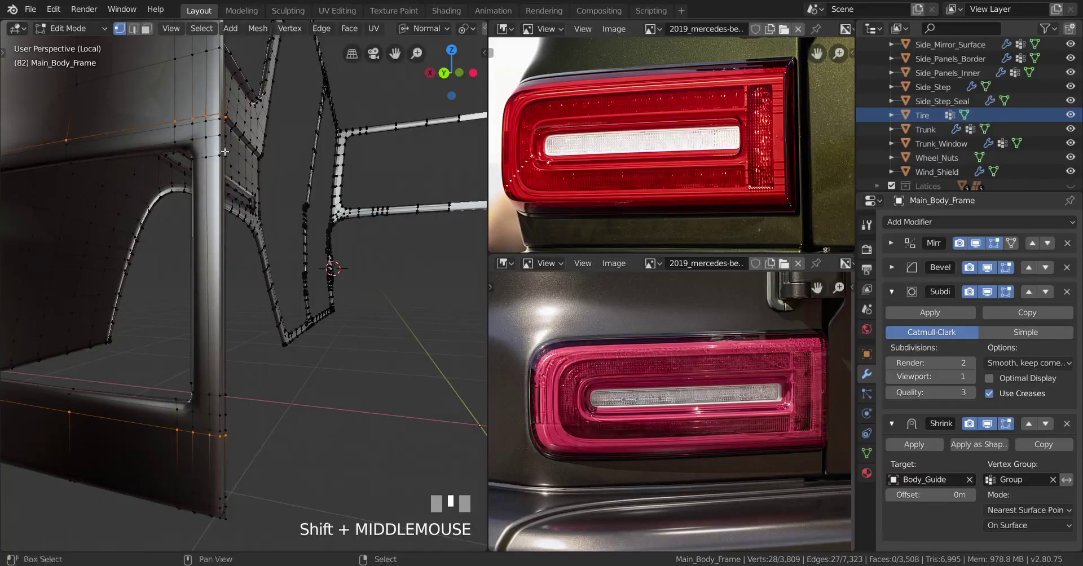
Extend the selection down the vertical strip beside the trunk with the shortest path between the upper and lower loops
shift+right_click(220, 125)
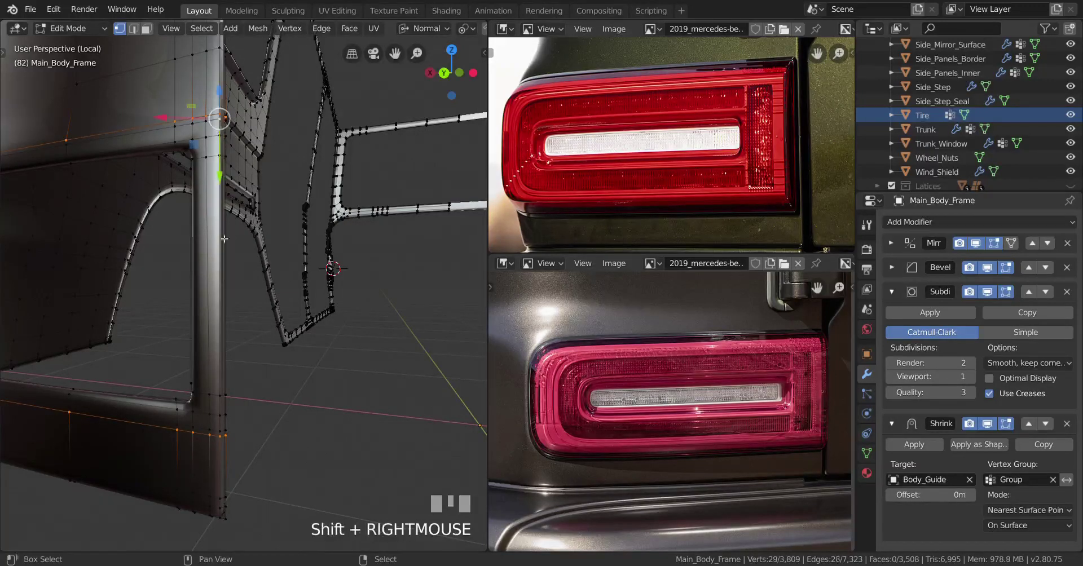
ctrl+right_click(223, 431)
middle_drag(223, 431, 169, 479)
scroll(154, 313, up, 2)
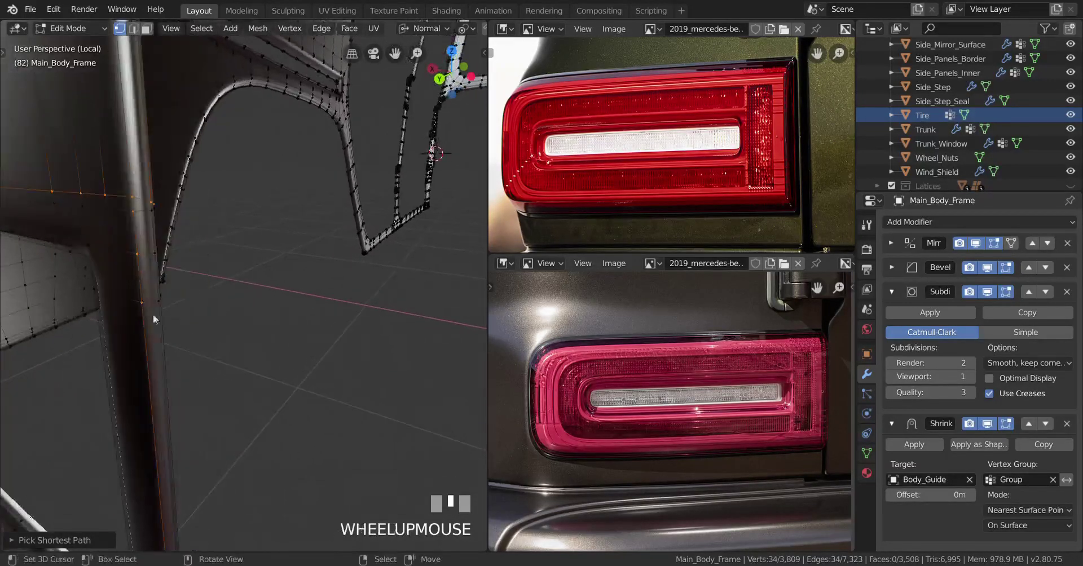
In wireframe, lasso the surplus vertices near the opening's upper and lower corners out of the selection and restore solid shading
shift+middle_drag(154, 314, 163, 259)
ctrl+shift+drag(172, 271, 215, 331)
key(ctrl+z)
ctrl+drag(176, 279, 207, 327)
shift+middle_drag(244, 411, 247, 298)
scroll(194, 244, up, 2)
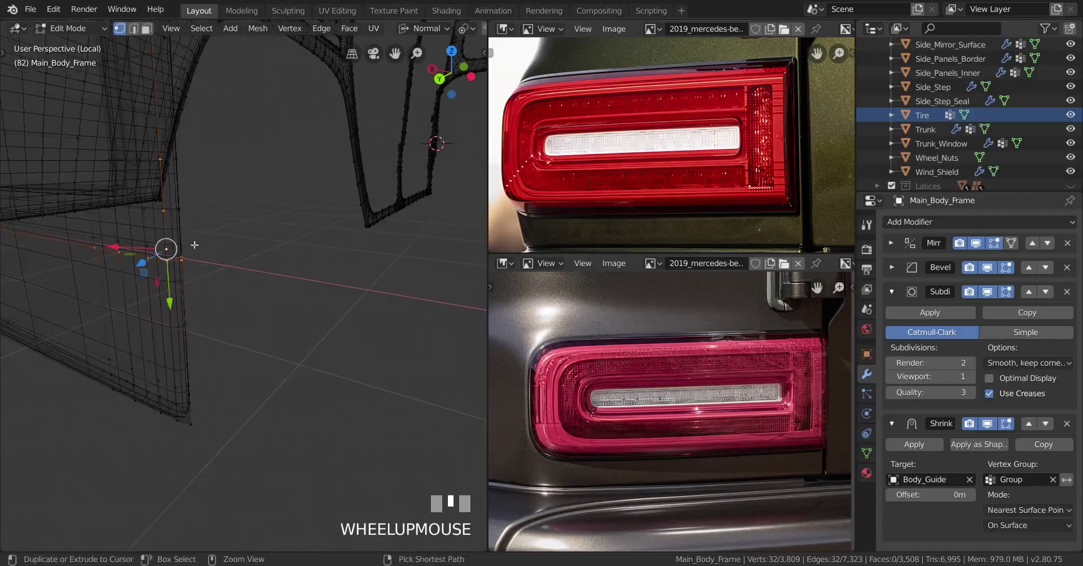
ctrl+drag(173, 225, 223, 308)
mouse_move(223, 307)
shift+middle_down()
mouse_move(361, 446)
mouse_move(279, 374)
mouse_move(234, 363)
mouse_move(263, 367)
shift+middle_up()
scroll(361, 445, down, 1)
key(z)
scroll(235, 363, down, 1)
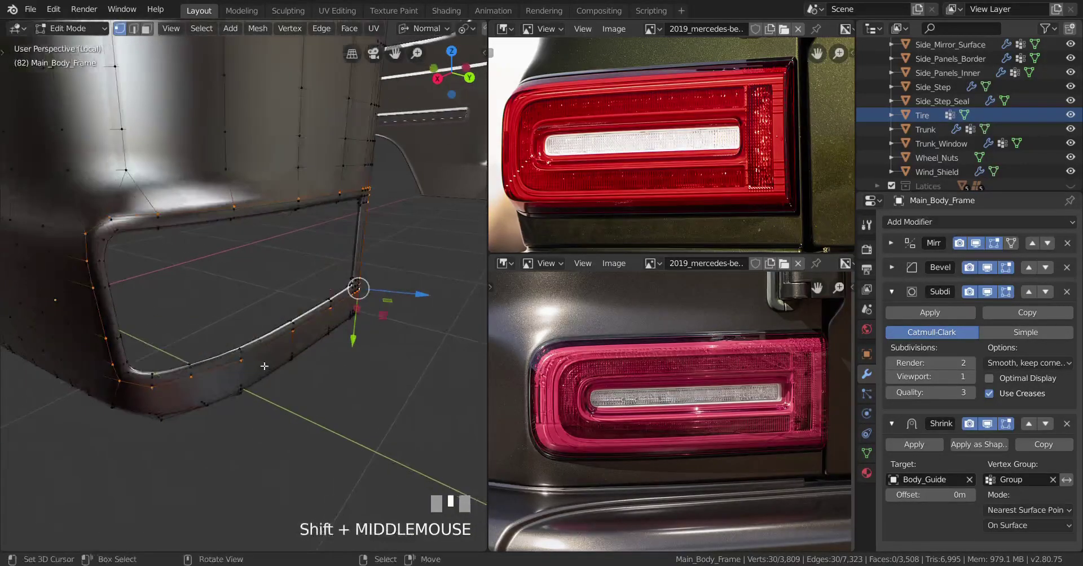
scroll(261, 363, up, 1)
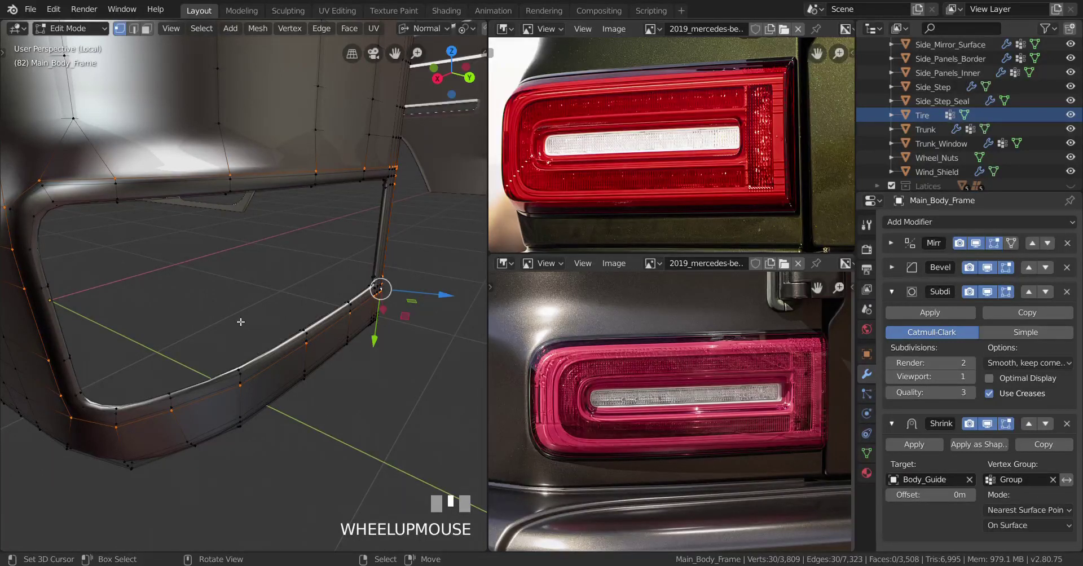
Add the adjacent inner edge loops around the tail light opening to the selection so both rings are selected
shift+middle_drag(231, 318, 193, 305)
scroll(266, 333, up, 2)
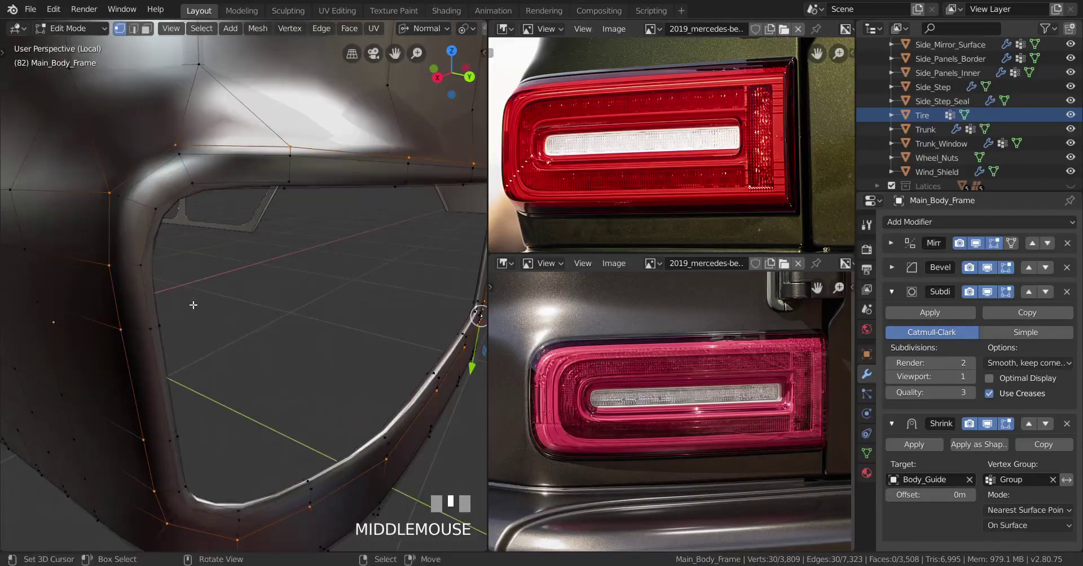
alt+shift+right_click(149, 239)
scroll(169, 248, down, 4)
middle_drag(248, 276, 196, 282)
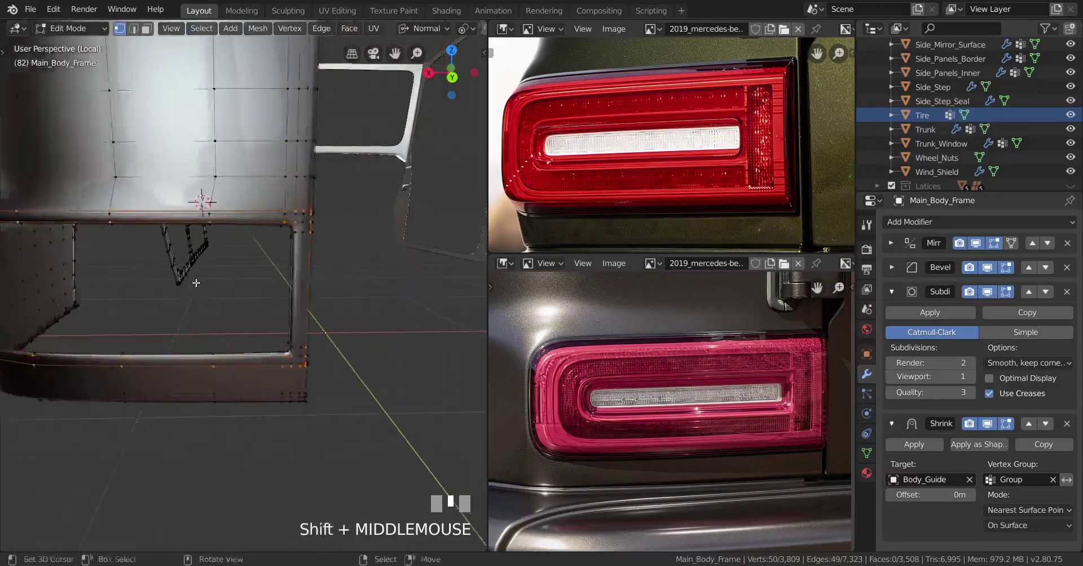
scroll(196, 282, up, 1)
alt+shift+right_click(320, 249)
scroll(316, 243, down, 2)
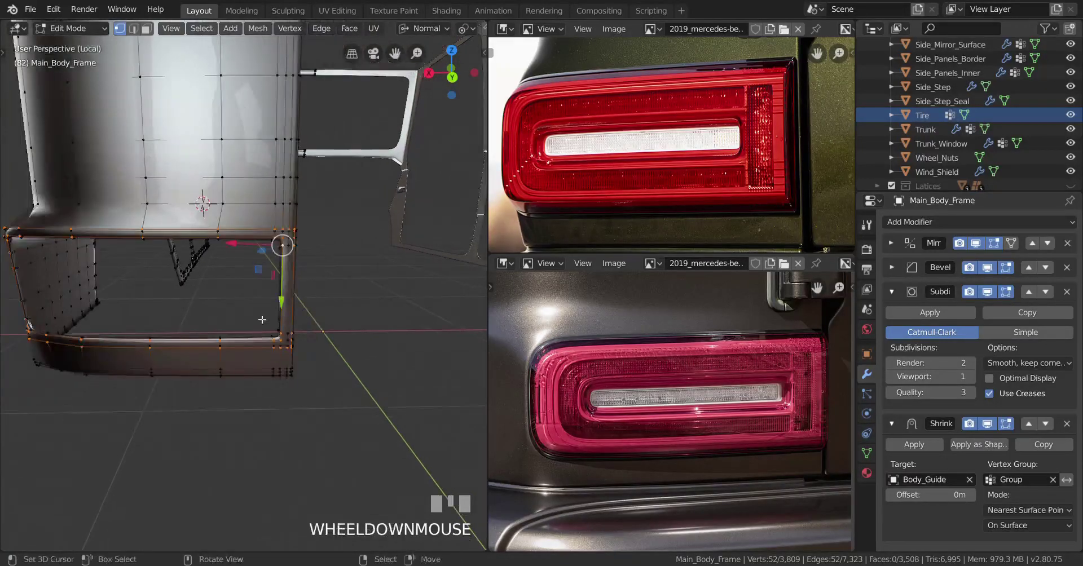
middle_drag(316, 242, 334, 319)
Duplicate the selected loops in place, separate the copy into its own object and return to Object Mode
key(shift+d)
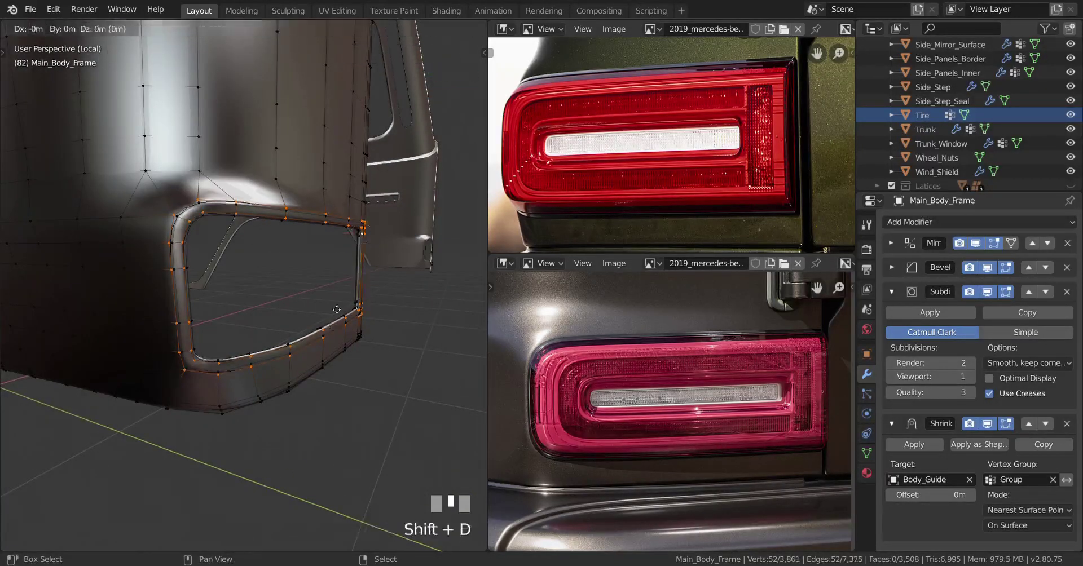
right_click(329, 284)
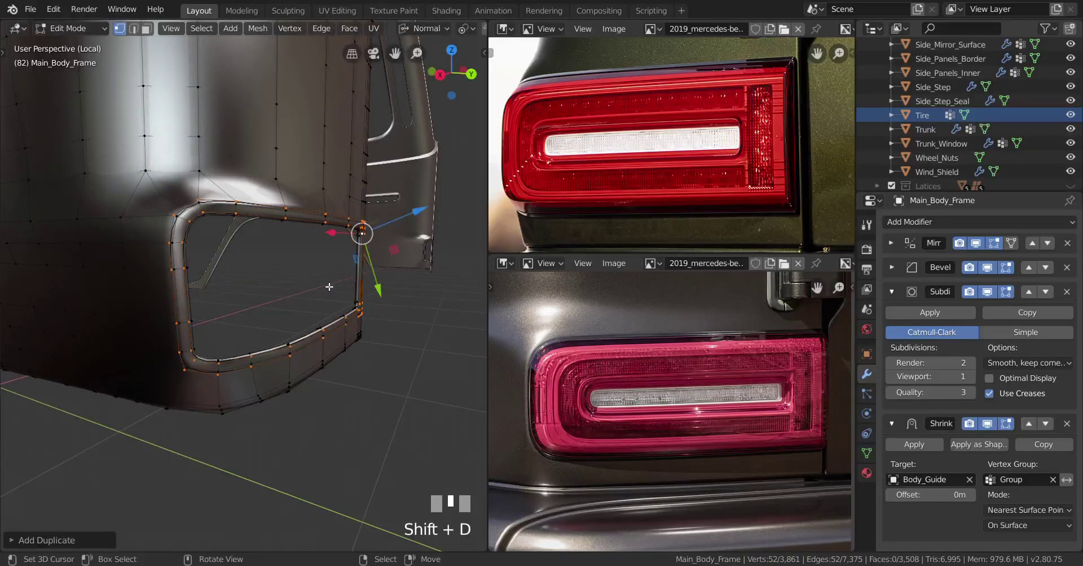
key(p)
click(325, 283)
key(Tab)
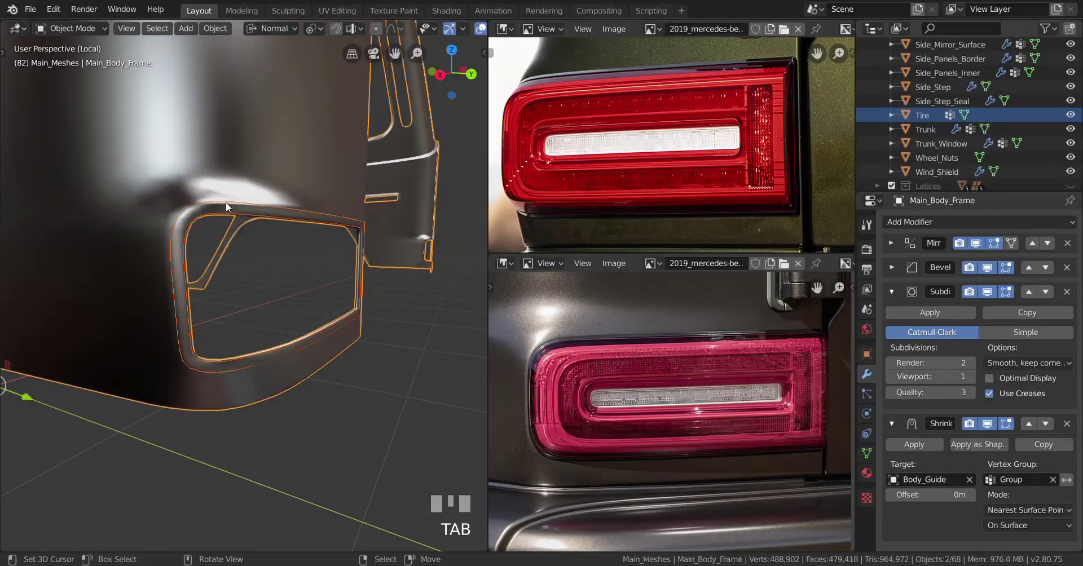
Select the separated tail light outline object and open it in Edit Mode, framing its upper strip near the trunk side
right_click(225, 202)
key(Tab)
middle_drag(225, 202, 236, 272)
scroll(231, 236, up, 2)
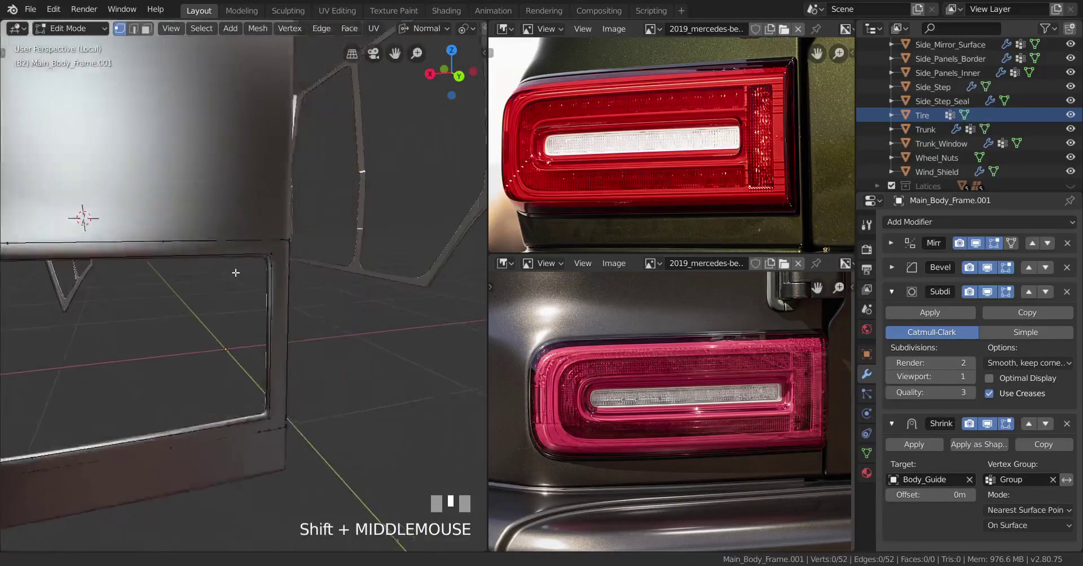
scroll(239, 273, up, 1)
scroll(268, 221, down, 1)
Fill a face between four vertices of the two outline loops above the tail light opening
right_click(263, 225)
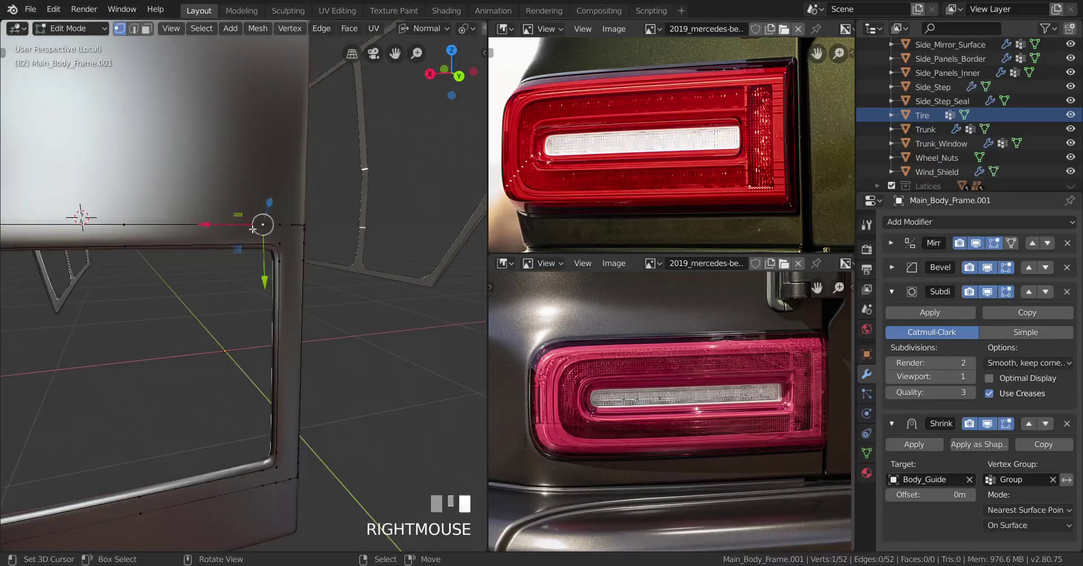
shift+right_click(260, 250)
shift+right_click(125, 225)
shift+right_click(126, 248)
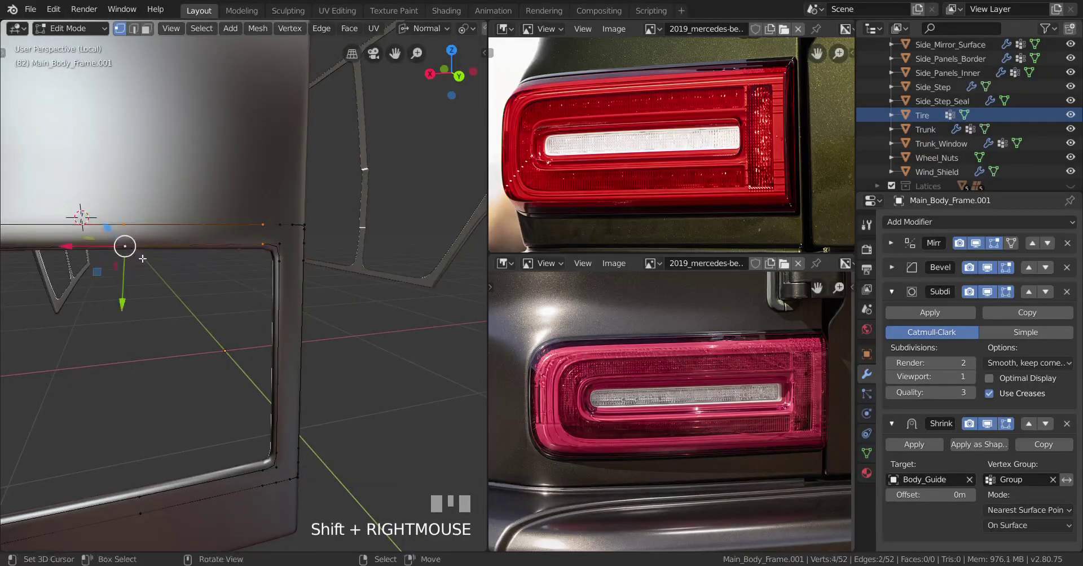
key(f)
scroll(134, 252, down, 4)
shift+middle_drag(137, 255, 312, 252)
Continue filling faces between the two loops along the upper strip and around the rounded outer corner
right_click(383, 256)
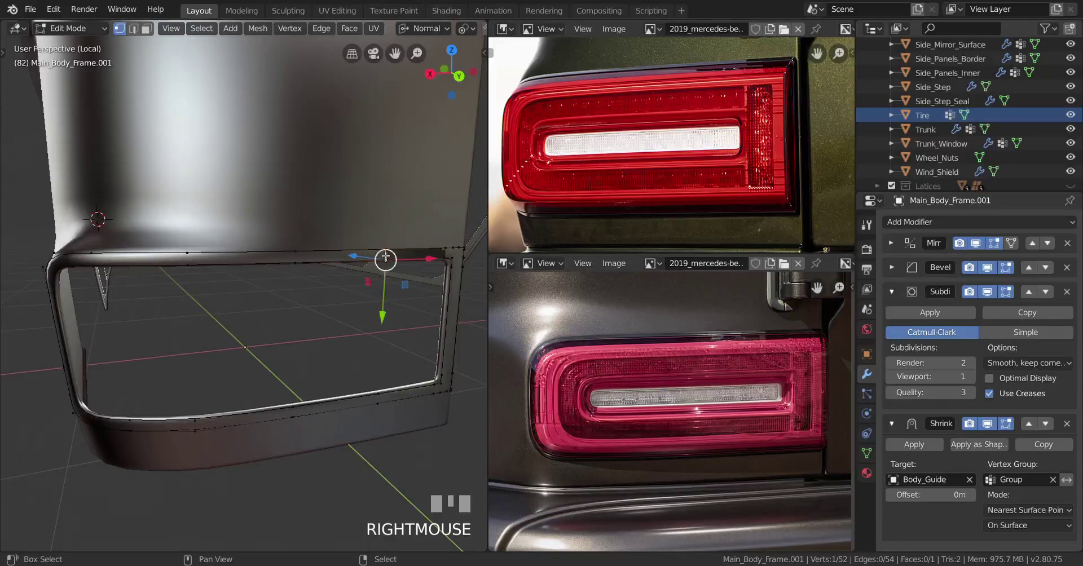
shift+right_click(381, 247)
middle_drag(381, 247, 289, 310)
key(f)
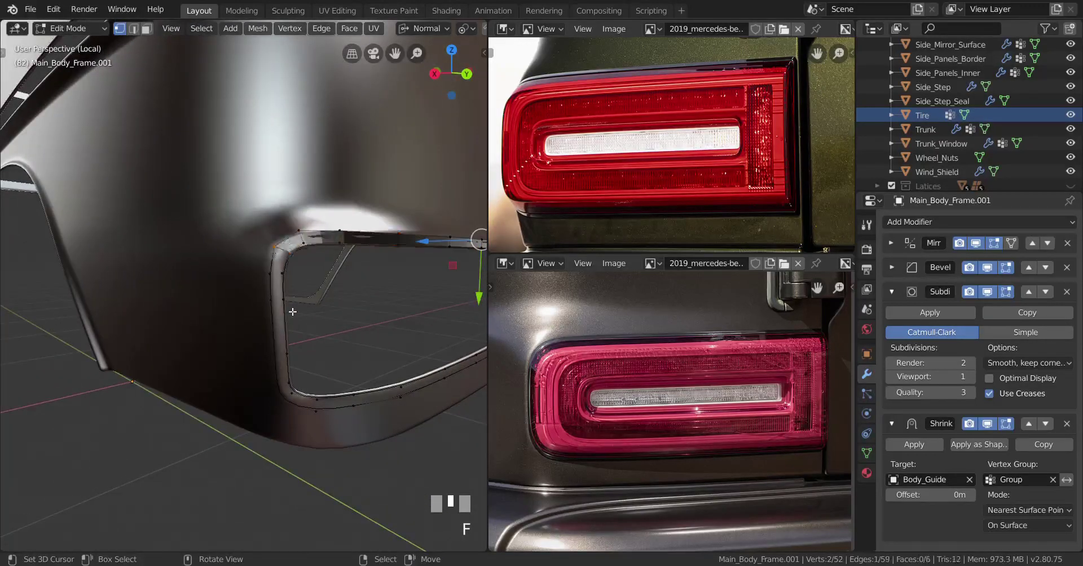
key(f)
key(f)
key(f)
Fill the remaining faces between the loops along the lower strip up to the corner on the trunk side
middle_drag(372, 335, 229, 322)
key(f)
key(f)
key(f)
key(f)
key(f)
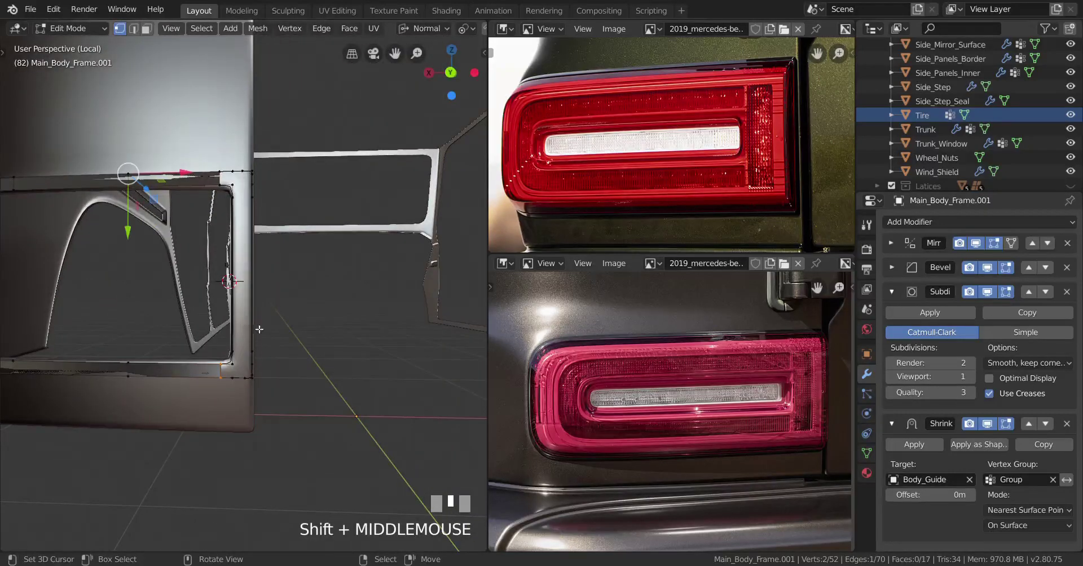
scroll(267, 332, up, 1)
key(f)
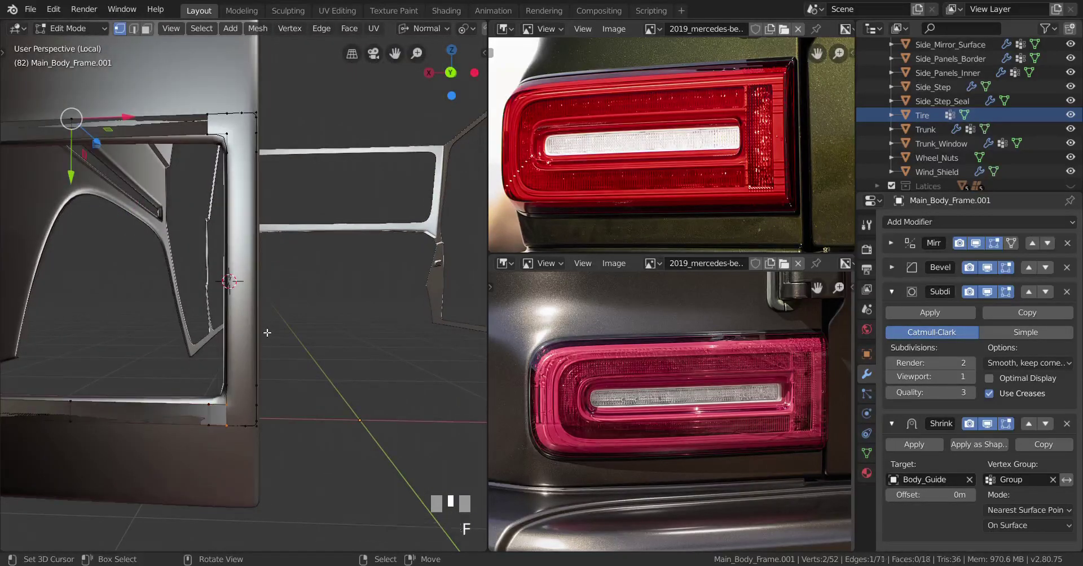
Connect the upper and lower vertices beside the trunk edge with a straight vertical edge
shift+middle_drag(266, 438, 283, 374)
scroll(284, 337, down, 1)
shift+middle_drag(285, 337, 276, 403)
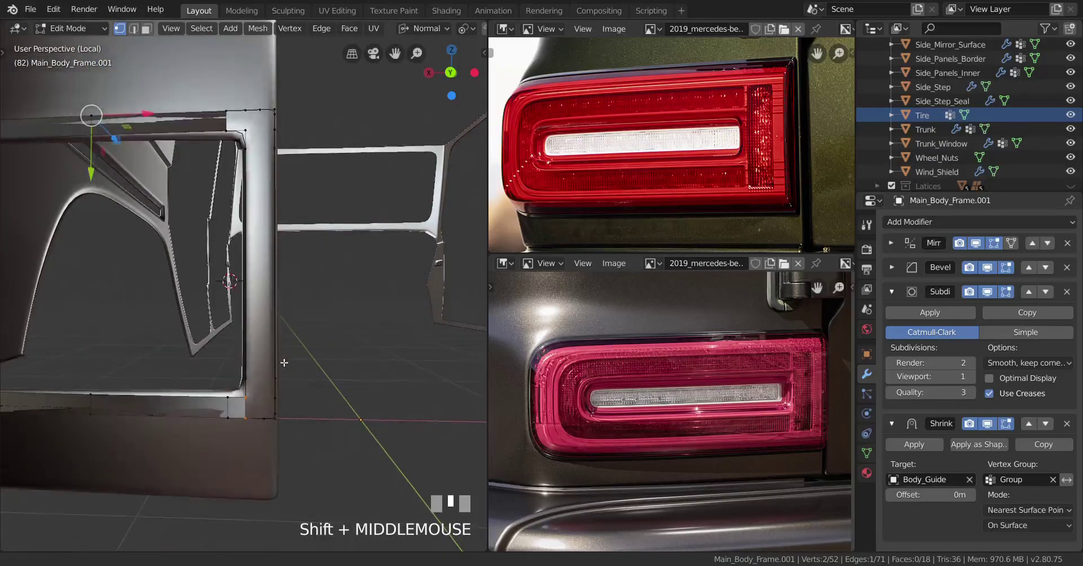
right_click(266, 111)
shift+right_click(273, 424)
key(f)
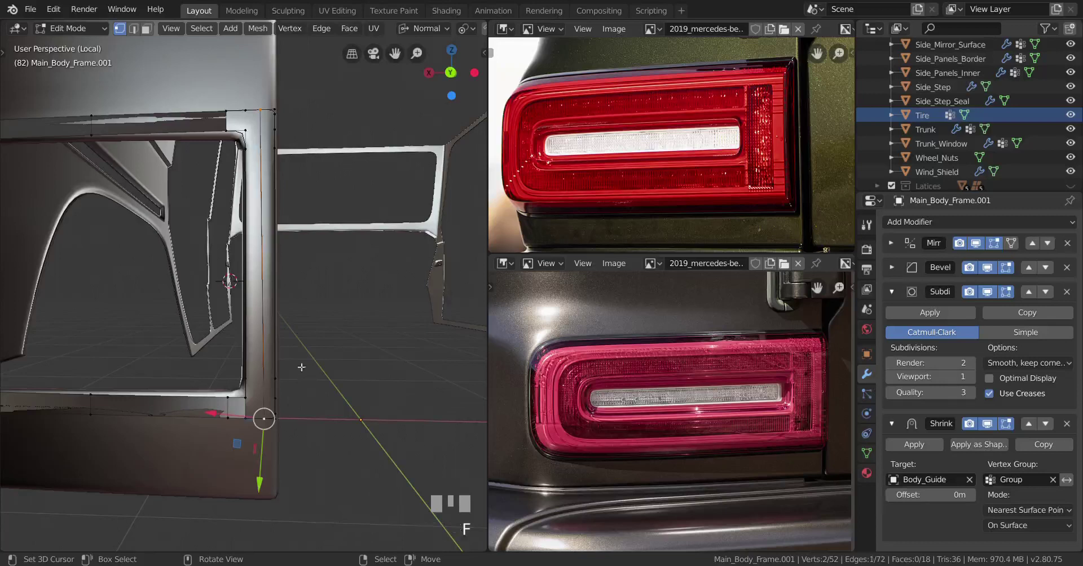
Delete the vertices of the outermost vertical border running along the trunk-side edge of the surround
right_click(276, 110)
ctrl+right_click(275, 419)
key(x)
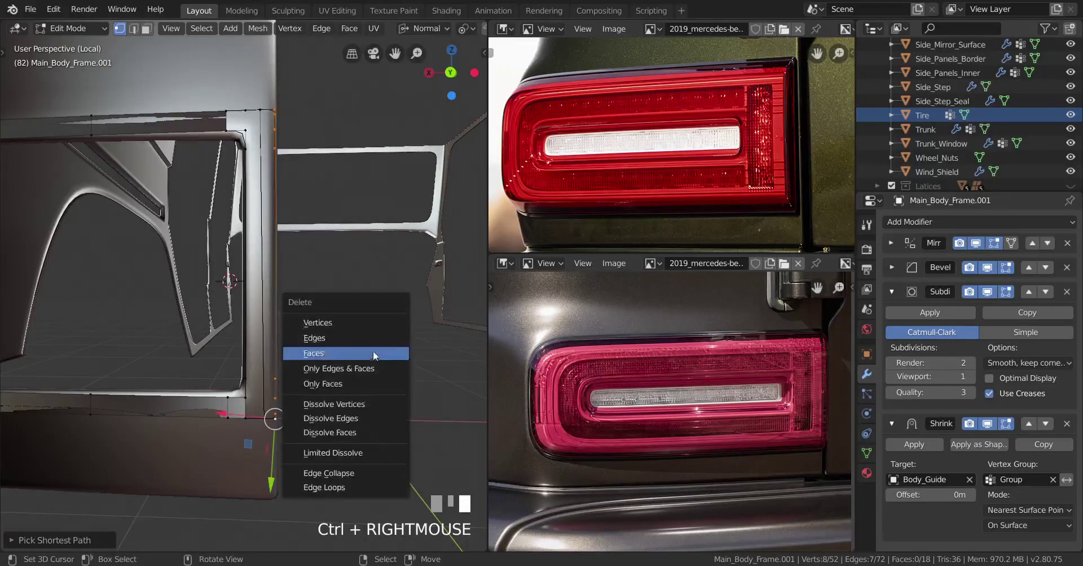
click(344, 321)
Select the ends of the straight vertical edge, set the transform orientation to Global and move the edge sideways toward the trunk-side border
right_click(259, 111)
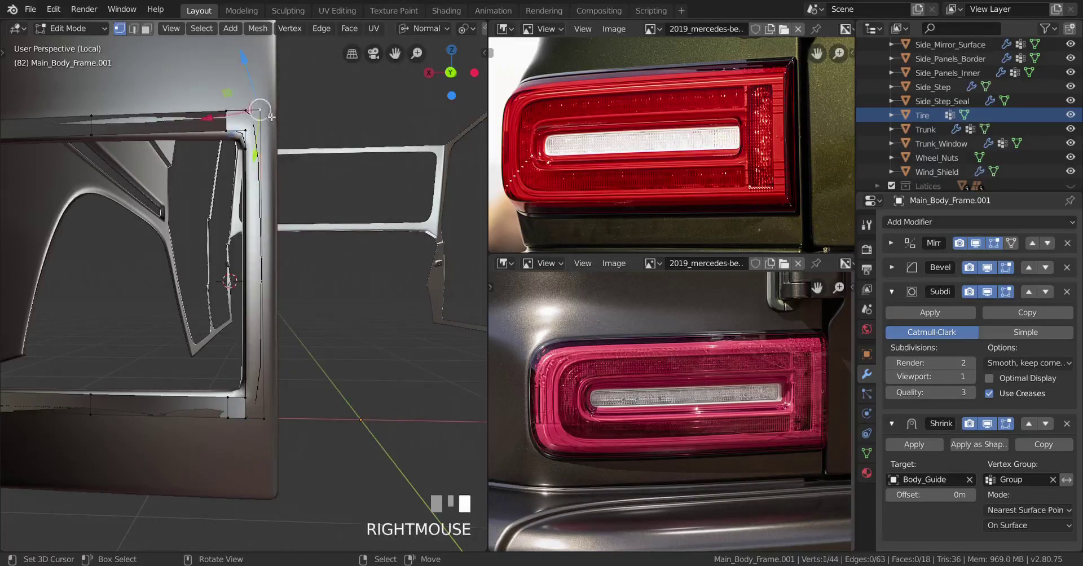
ctrl+right_click(273, 415)
key(comma)
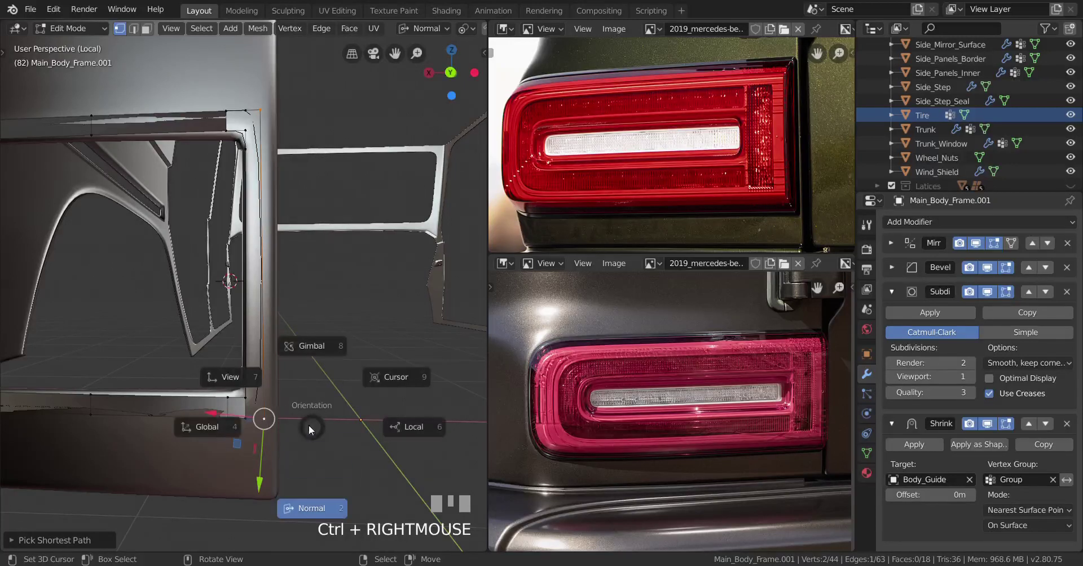
click(244, 424)
drag(217, 420, 265, 414)
shift+middle_drag(272, 338, 276, 397)
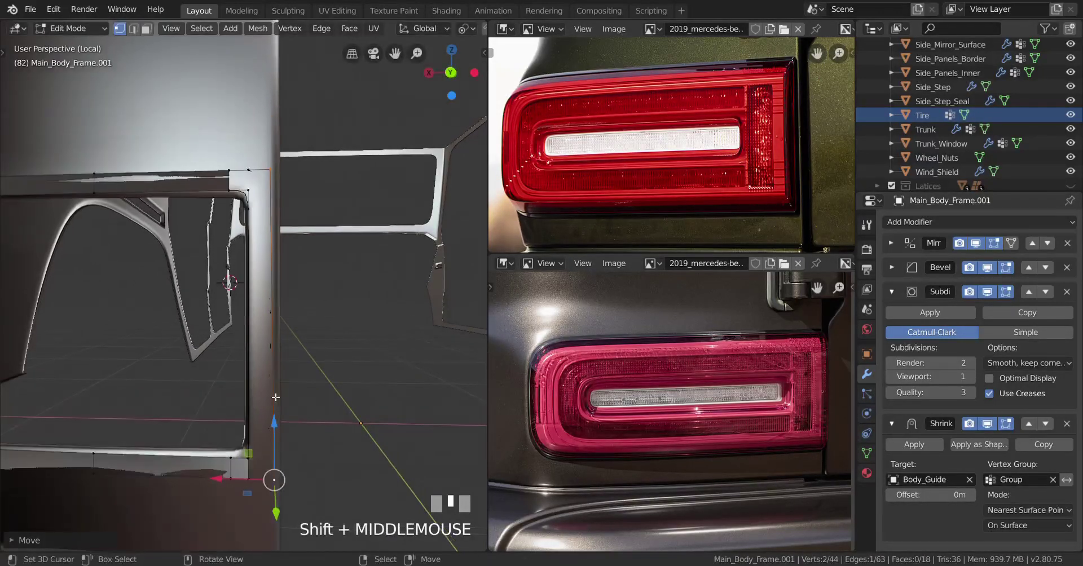
Fill a face at the upper strip's trunk-side end, beside the opening's corner
right_click(236, 176)
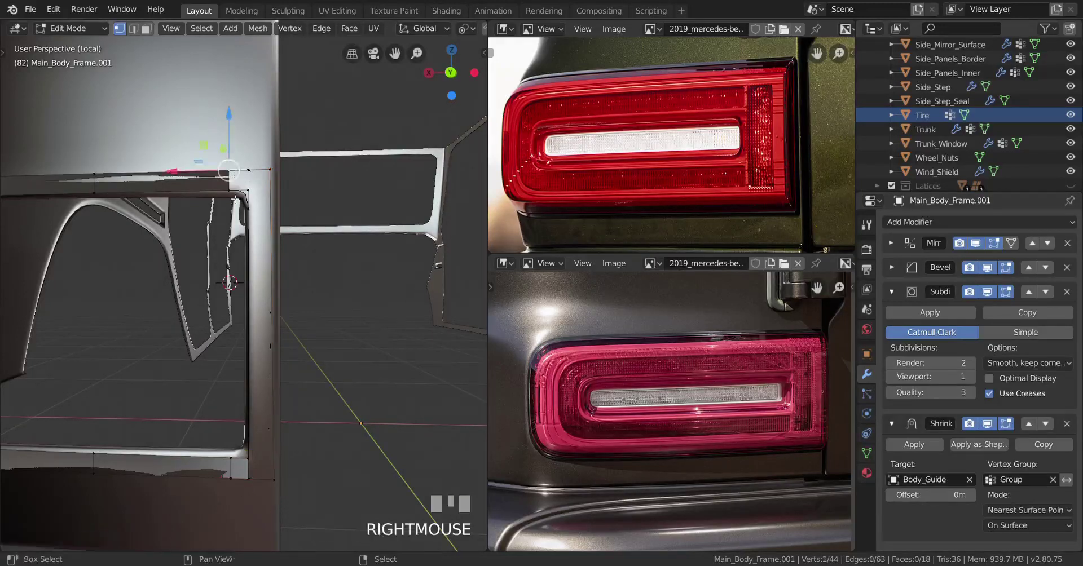
shift+right_click(244, 197)
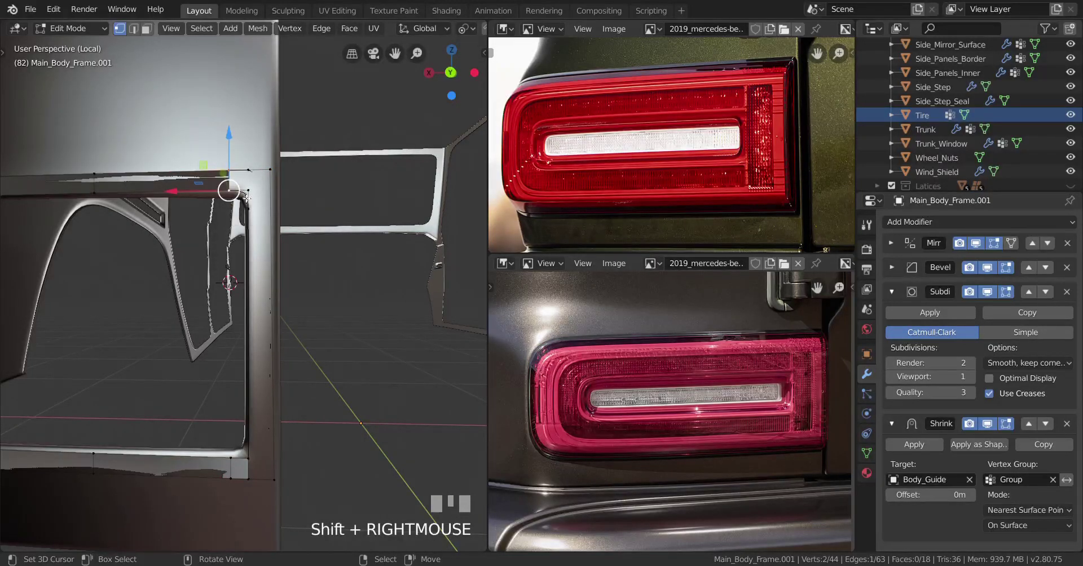
key(f)
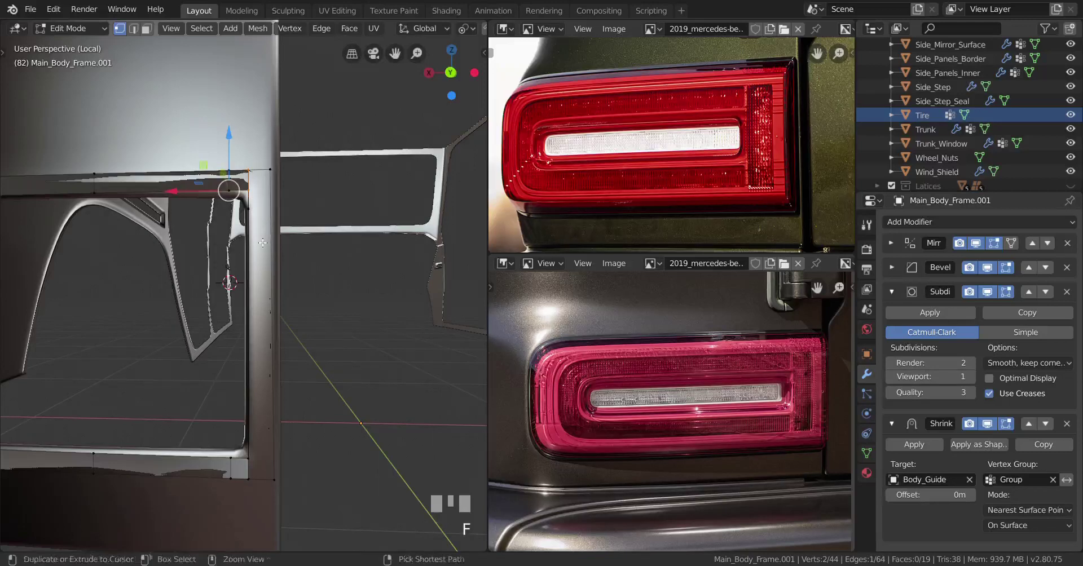
Cut the straight vertical edge twice and slide one new vertex close to its upper end and the other close to its lower end
key(ctrl+r)
click(279, 225)
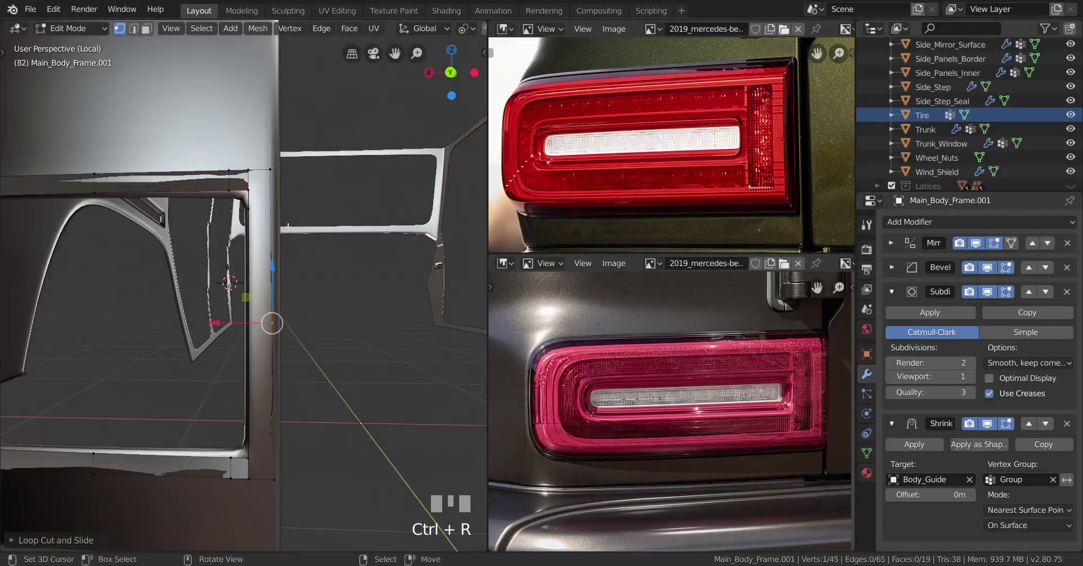
key(g)
key(g)
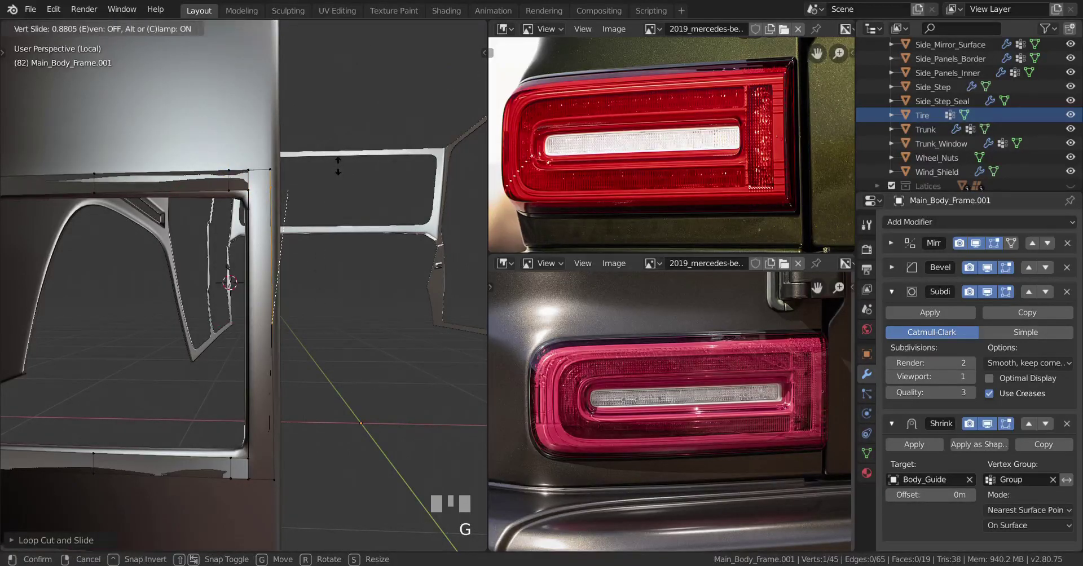
click(341, 168)
key(ctrl+r)
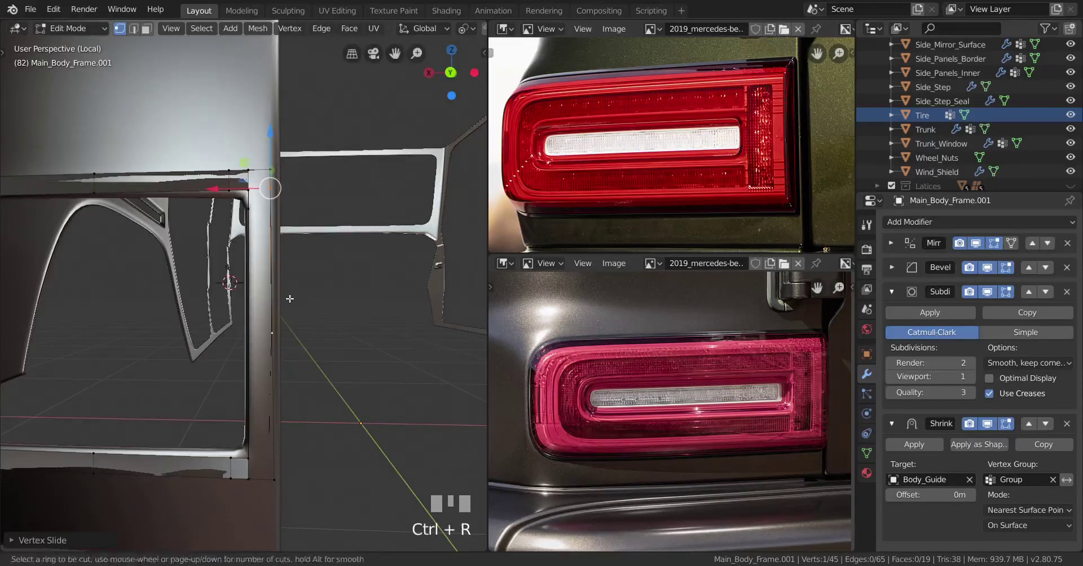
click(271, 331)
key(g)
key(g)
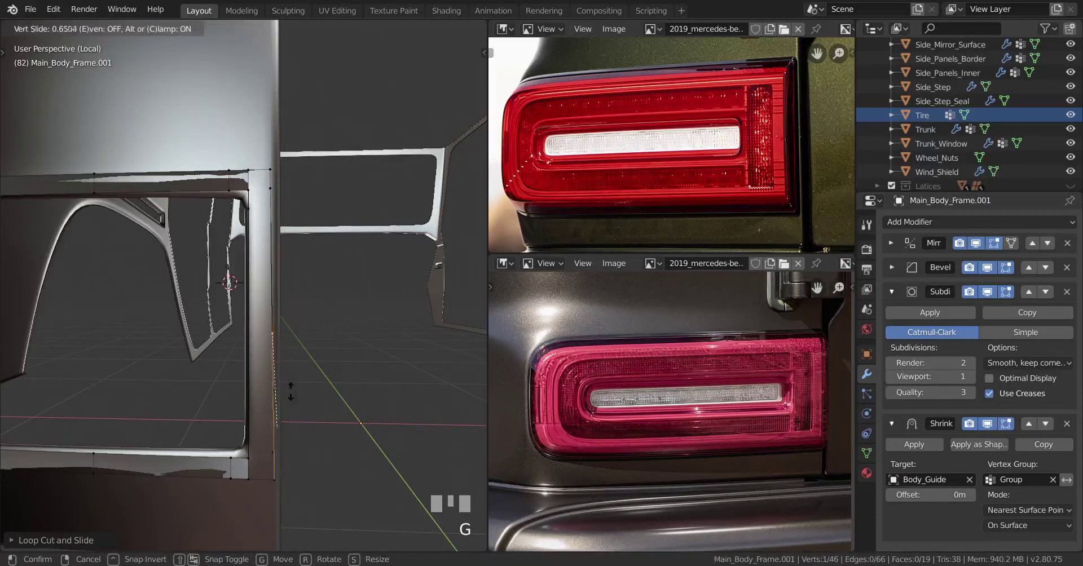
click(293, 422)
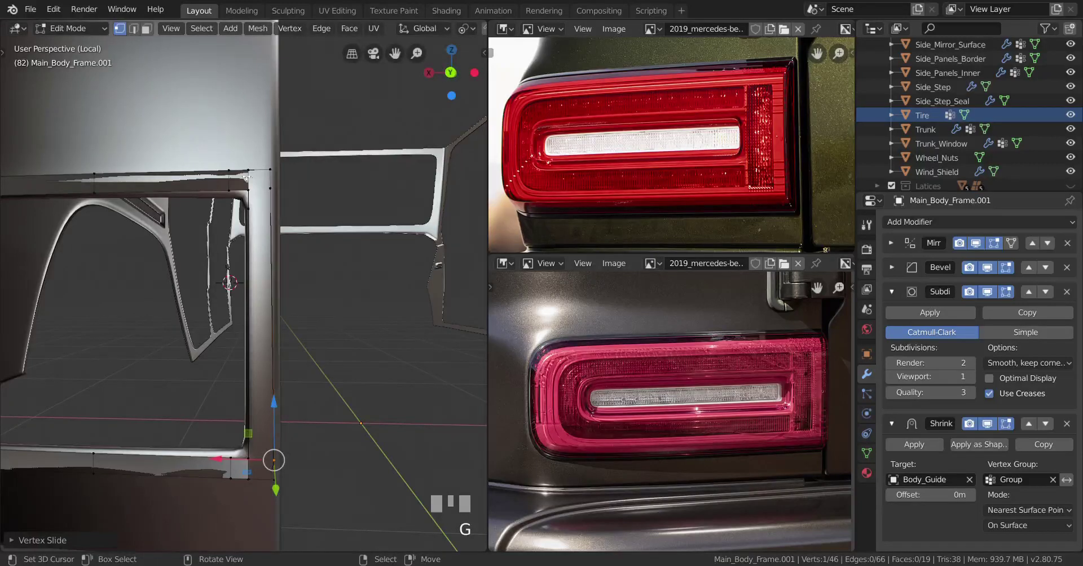
Fill the upper trunk-side corner face between the inner loop and the vertical edge
shift+right_click(248, 206)
key(ctrl+z)
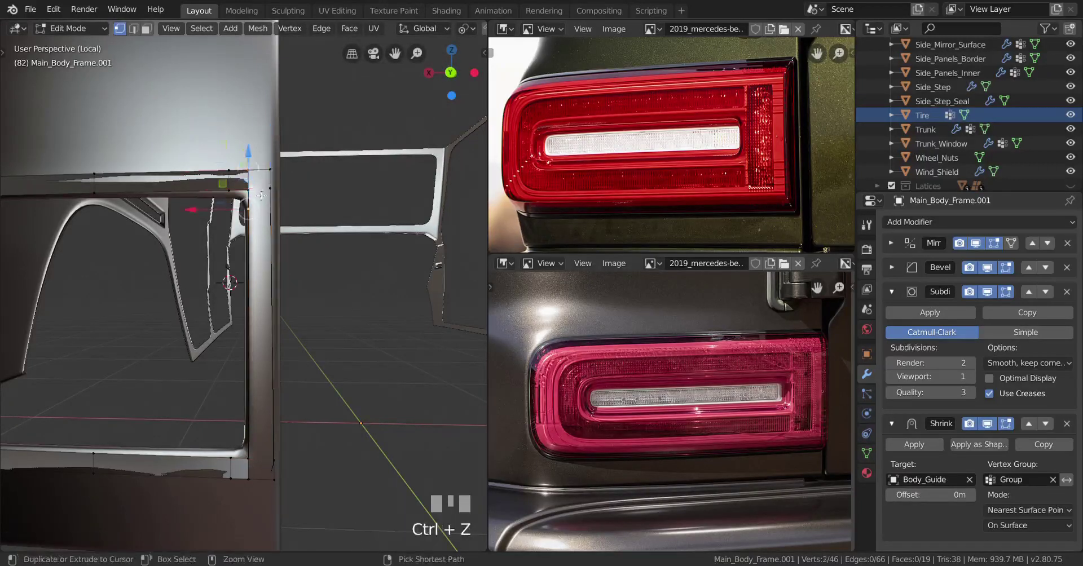
shift+right_click(256, 196)
key(f)
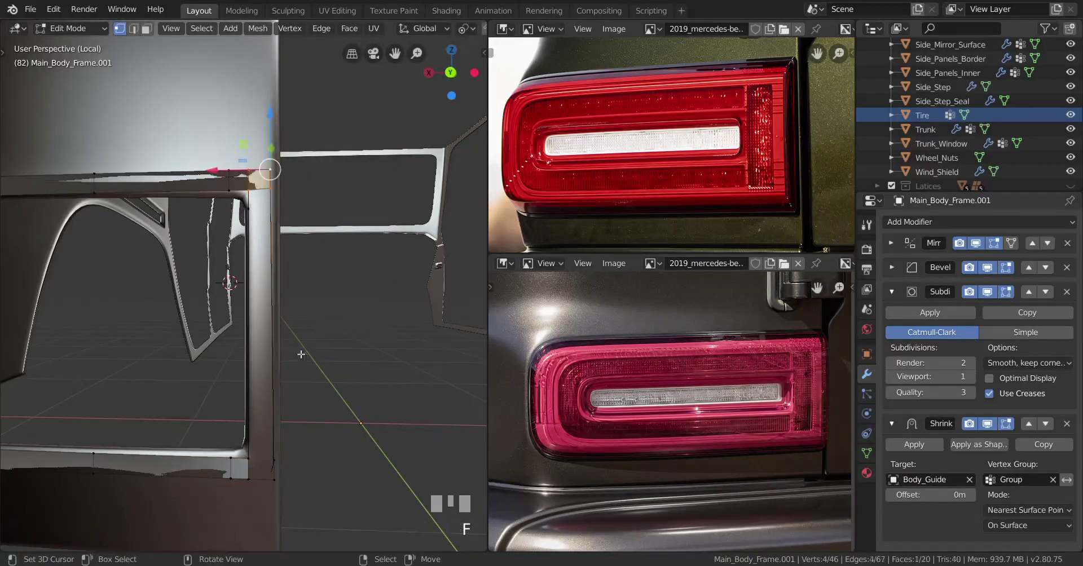
Fill the lower trunk-side corner face between the inner loop and the vertical edge
shift+middle_drag(294, 279, 293, 298)
scroll(293, 297, up, 2)
right_click(285, 202)
shift+right_click(283, 210)
shift+right_click(328, 210)
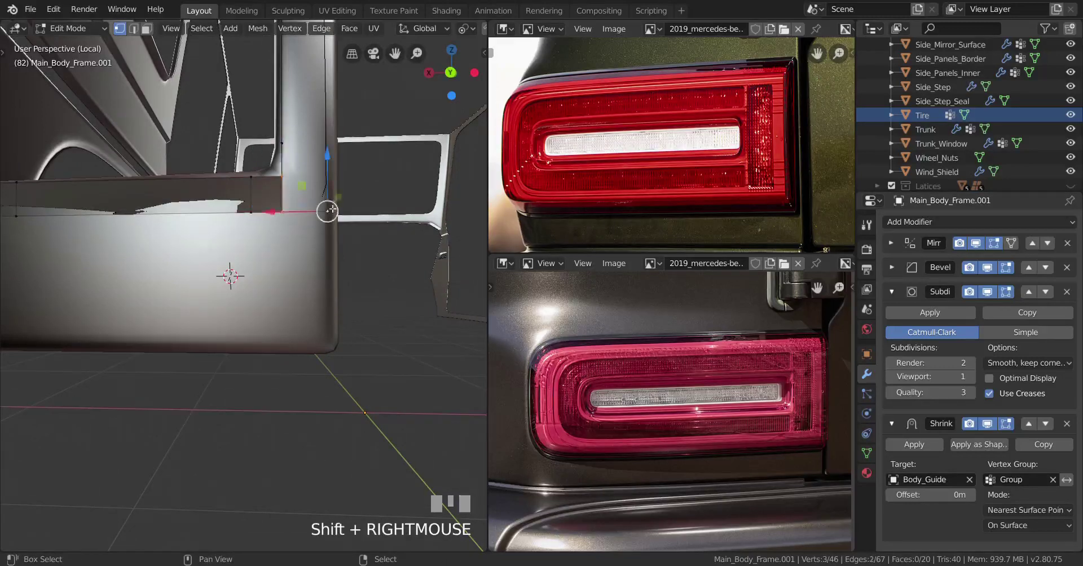
shift+right_click(329, 183)
key(f)
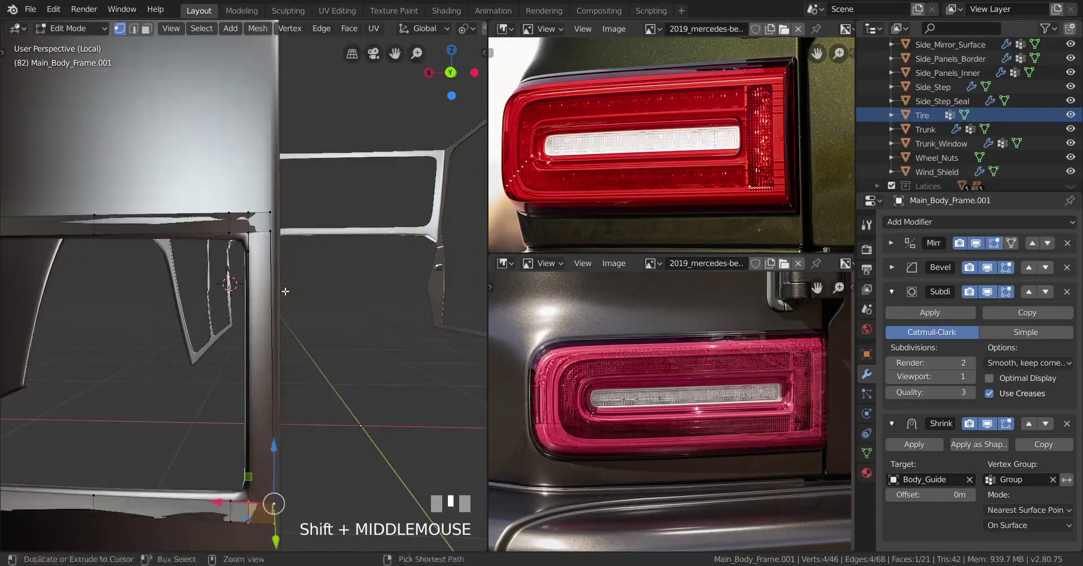
Add two more cuts to the vertical edge's middle segment and slide the new vertices level with the inner loop's rounded corners
key(ctrl+r)
click(273, 366)
key(g)
key(g)
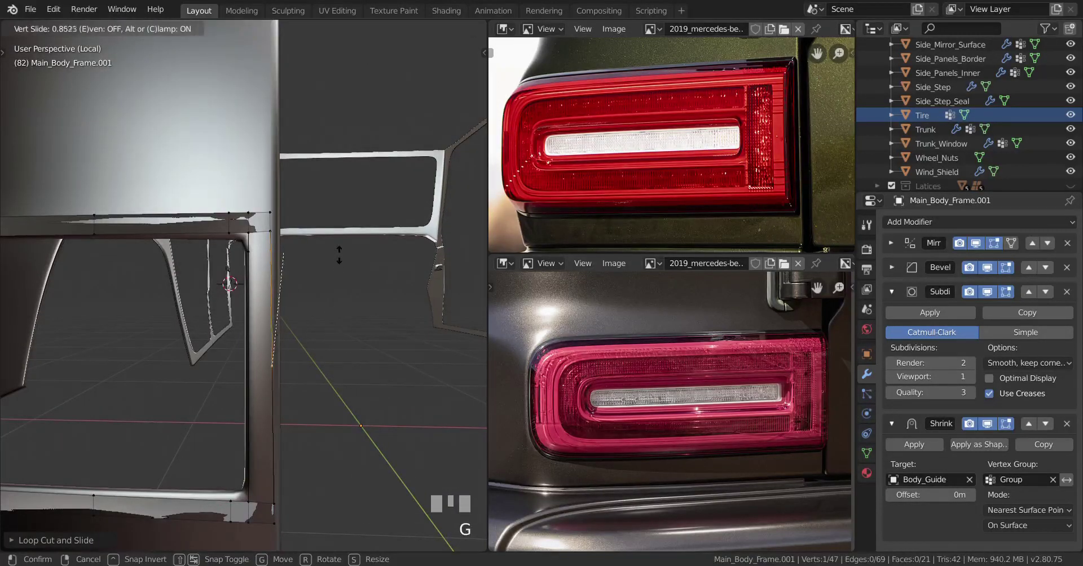
click(340, 254)
shift+middle_drag(340, 254, 354, 135)
key(ctrl+r)
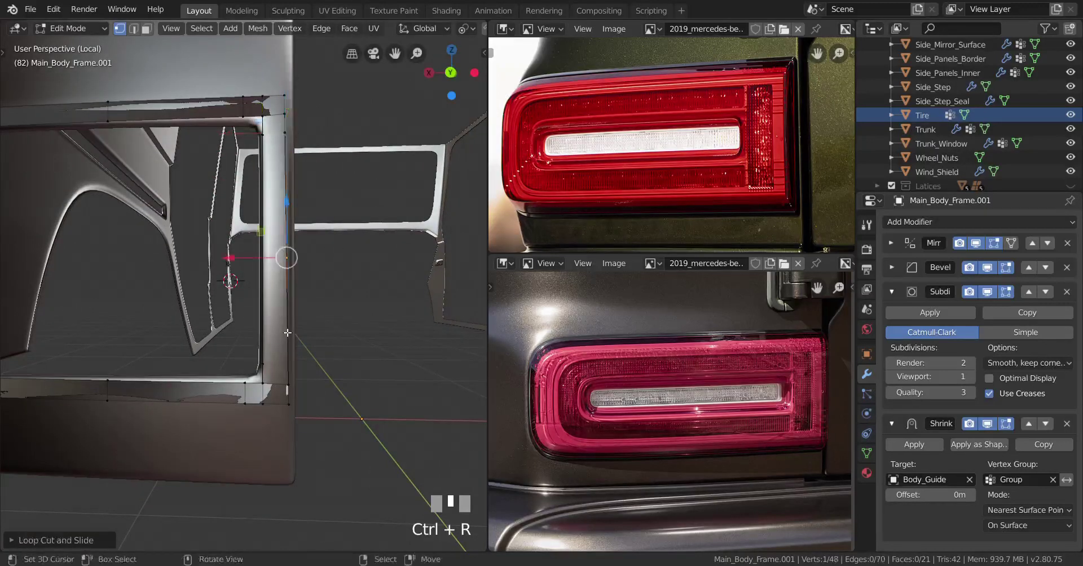
click(316, 338)
key(g)
key(g)
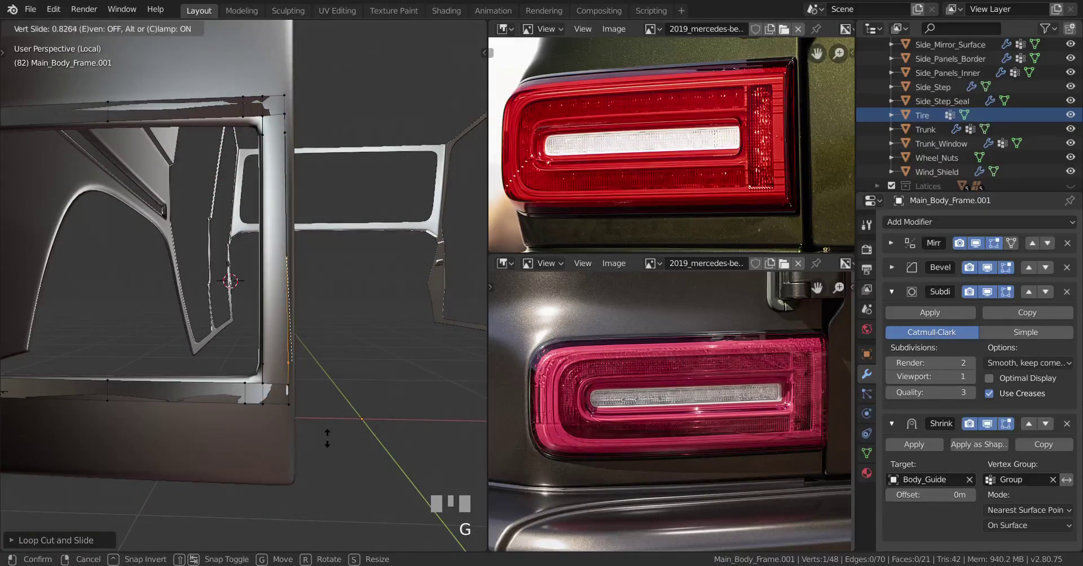
click(327, 438)
Fill the remaining faces of the trunk-side vertical strip and check the closed surround in Object Mode
right_click(262, 381)
shift+right_click(285, 366)
shift+right_click(262, 366)
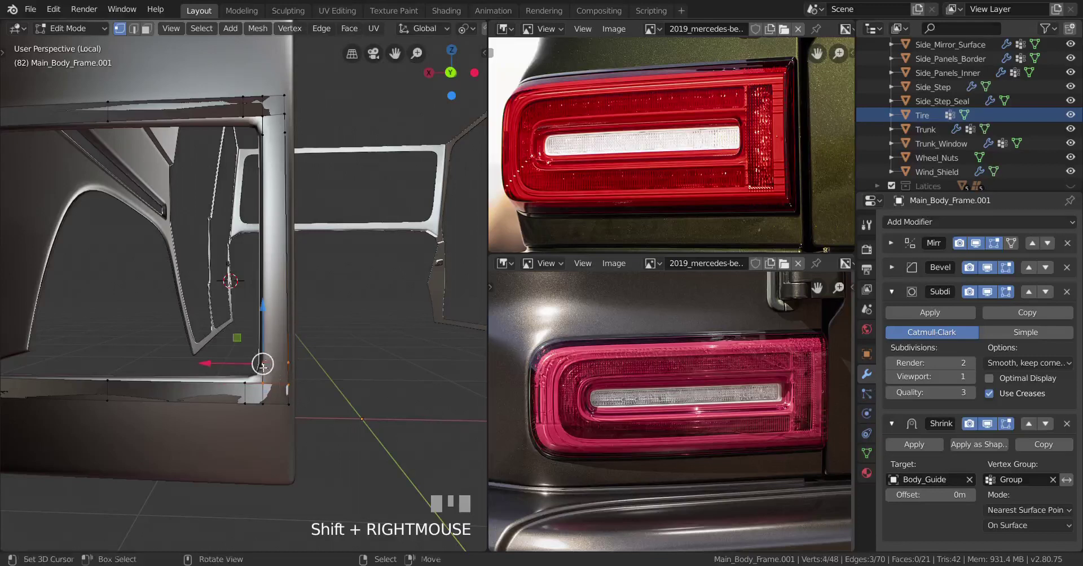
key(f)
right_click(277, 117)
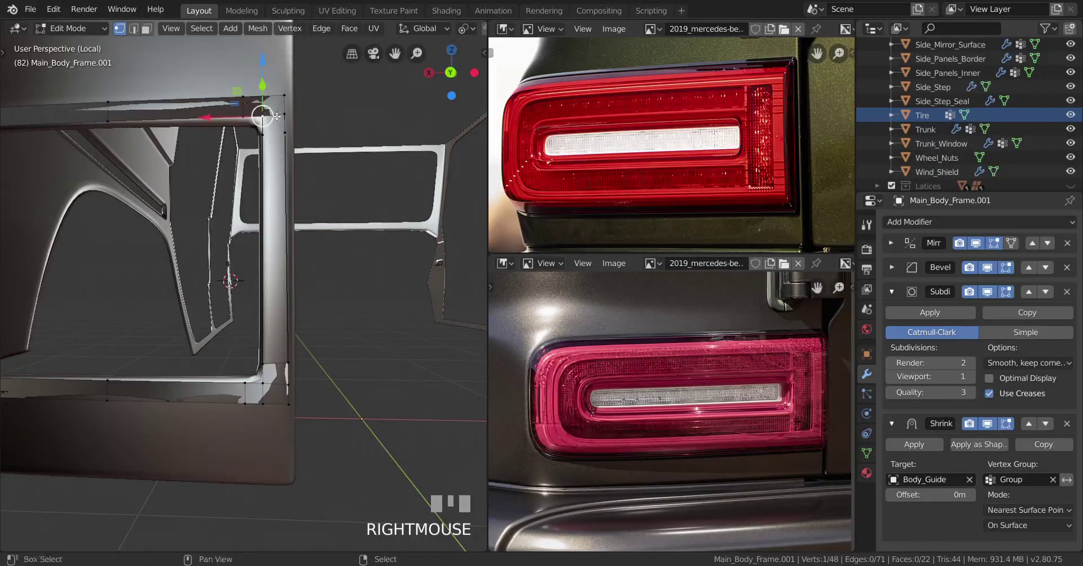
right_click(263, 119)
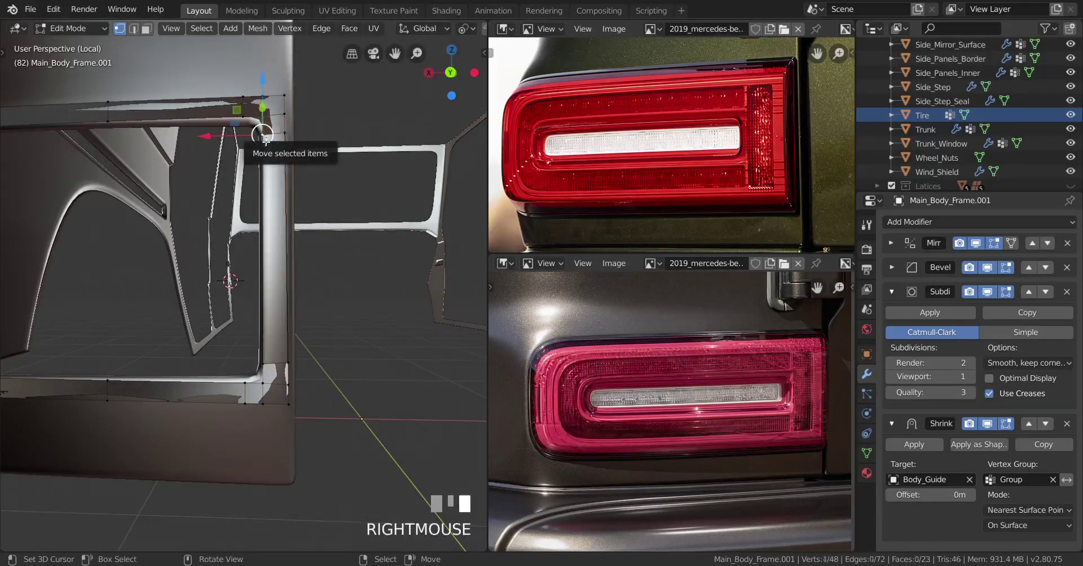
shift+right_click(264, 138)
key(j)
scroll(259, 262, down, 2)
scroll(259, 262, up, 1)
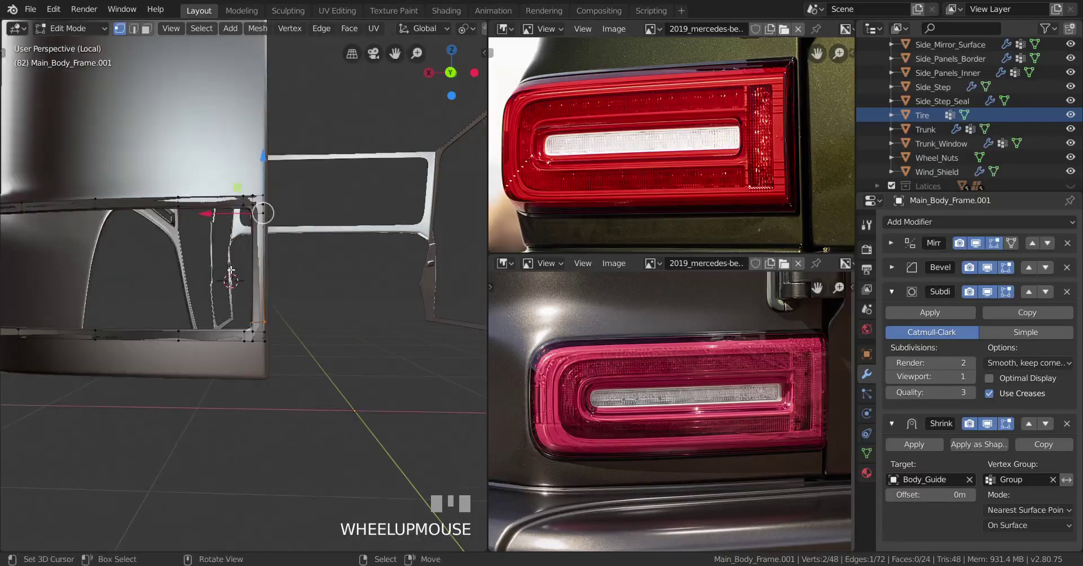
middle_drag(259, 262, 279, 327)
key(Tab)
scroll(298, 330, up, 2)
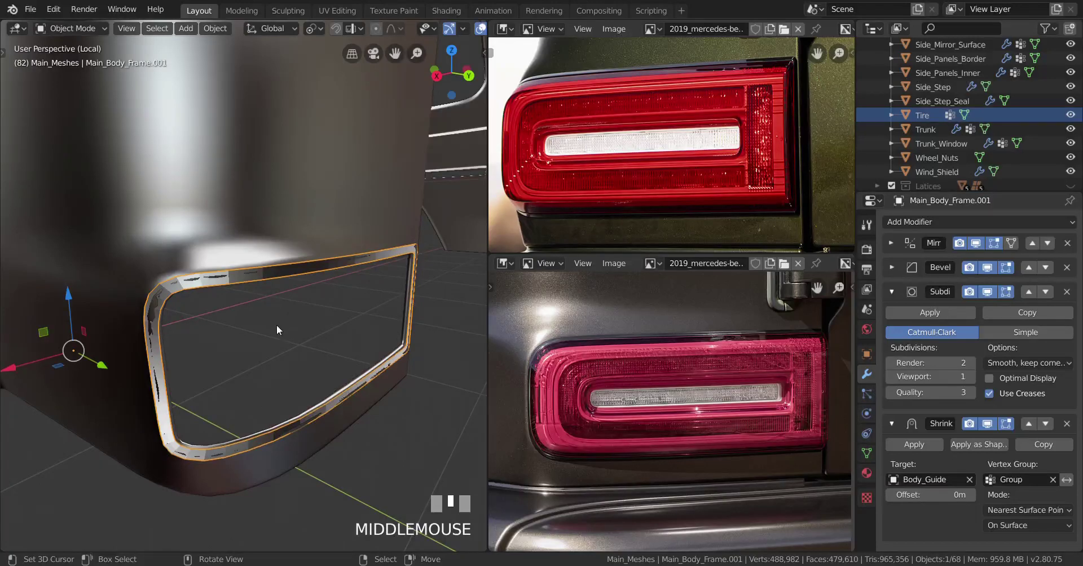
Return to Edit Mode and fill a face across the tail light opening between its upper and lower inner edges
key(Tab)
mouse_move(277, 326)
middle_down()
mouse_move(222, 331)
mouse_move(242, 314)
mouse_move(282, 328)
middle_up()
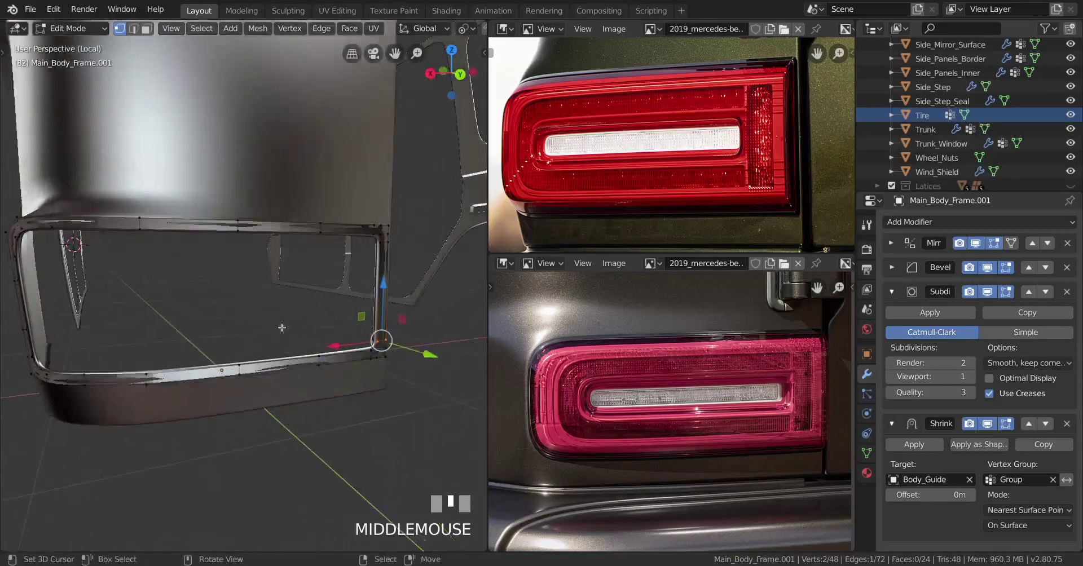
right_click(305, 348)
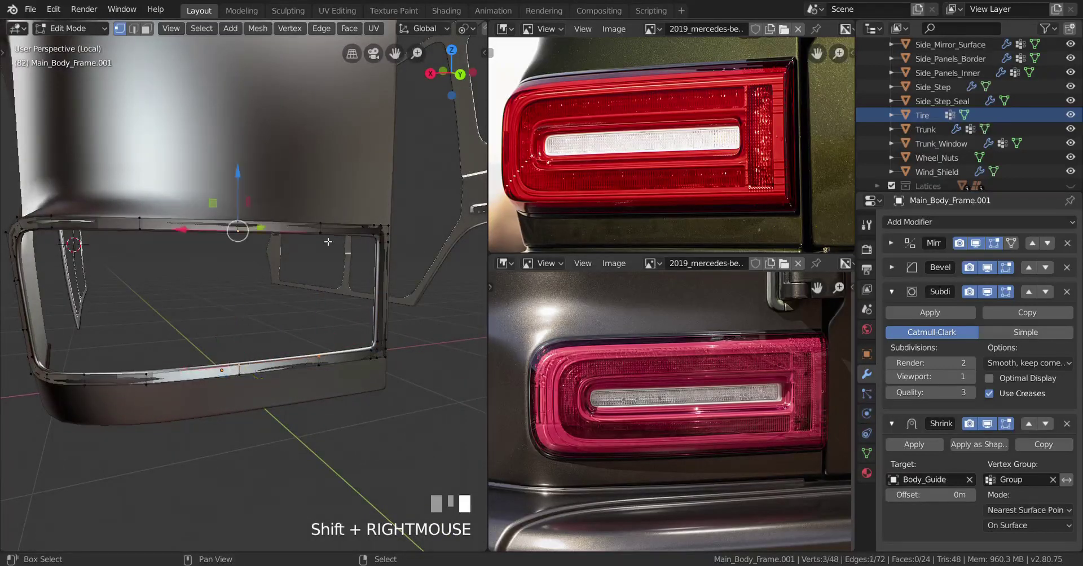
key(f)
Continue filling faces across the opening toward the rounded outer corner and toward the trunk side
right_click(241, 249)
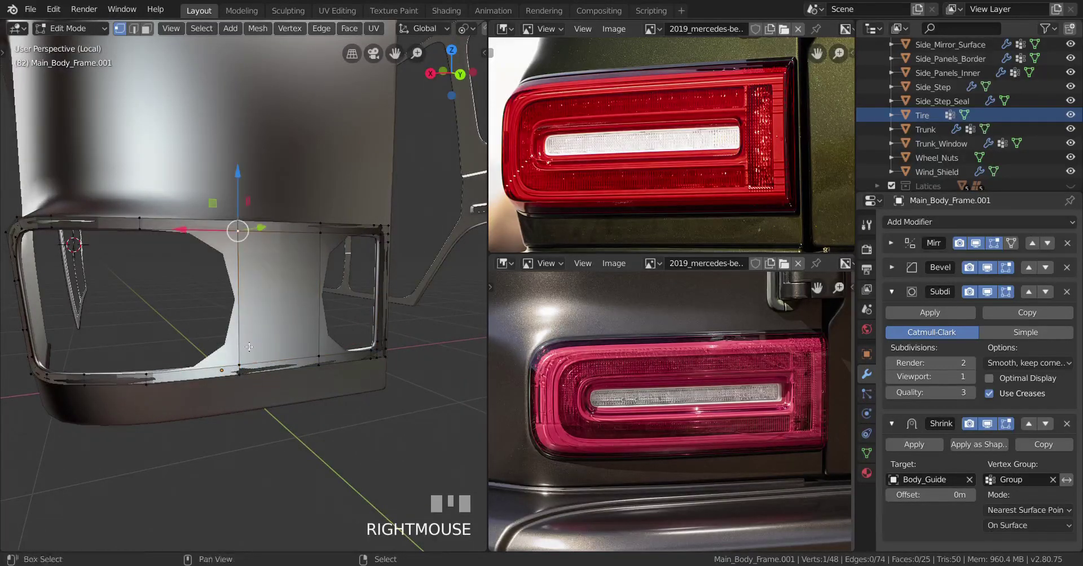
shift+right_click(247, 350)
middle_drag(247, 349, 223, 327)
key(f)
key(f)
scroll(223, 325, up, 3)
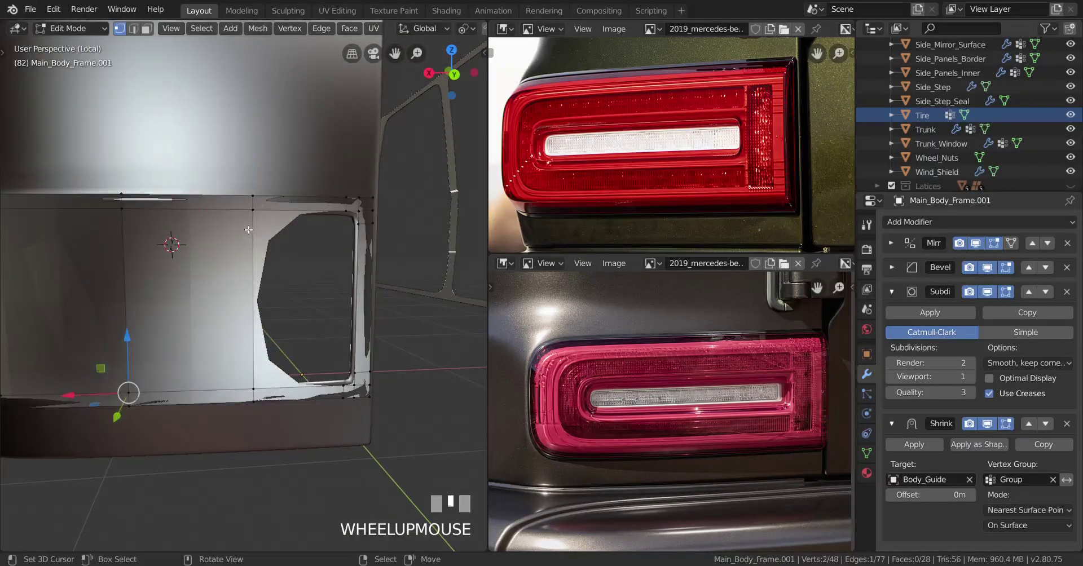
right_click(250, 215)
key(f)
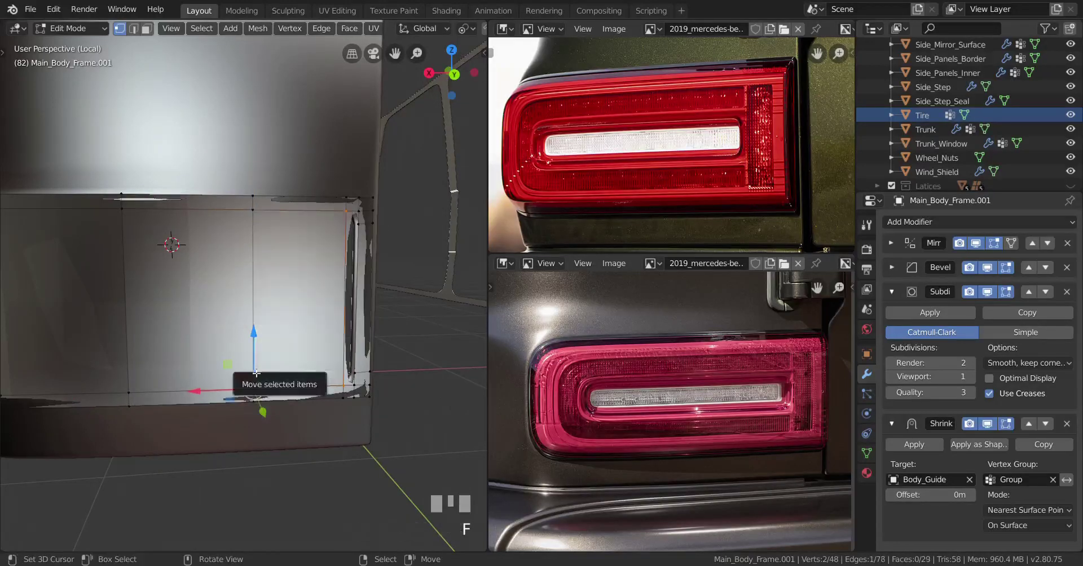
Add a horizontal edge loop across the filled opening and slide it close to the upper edge
middle_drag(254, 366, 232, 332)
key(ctrl+r)
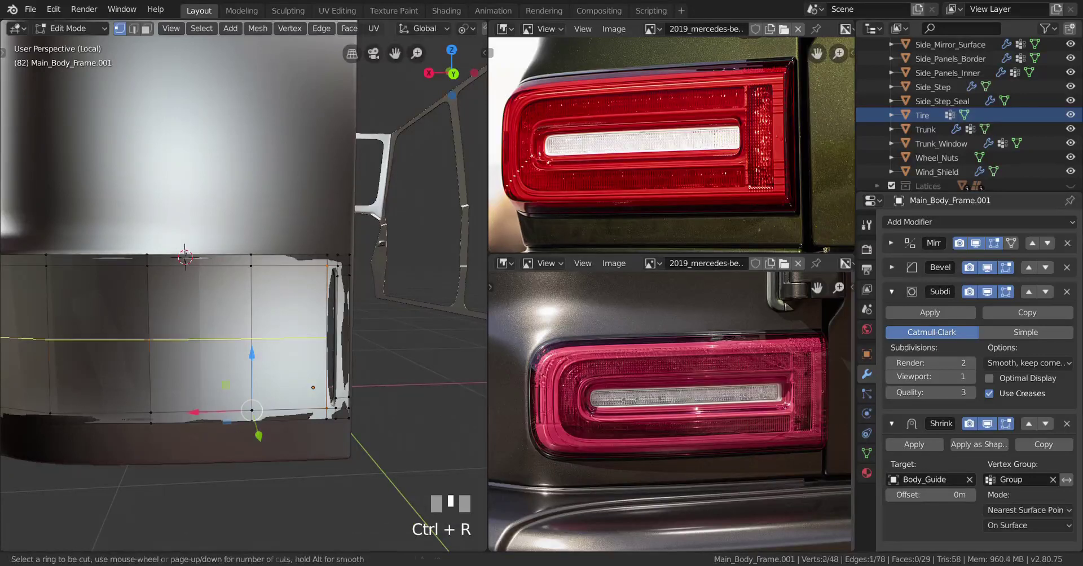
click(241, 338)
click(251, 226)
Fill the face at the upper loop's outer-corner end and slide two of the loop's vertices slightly along their vertical edges
middle_drag(251, 225, 280, 311)
right_click(226, 312)
shift+right_click(237, 304)
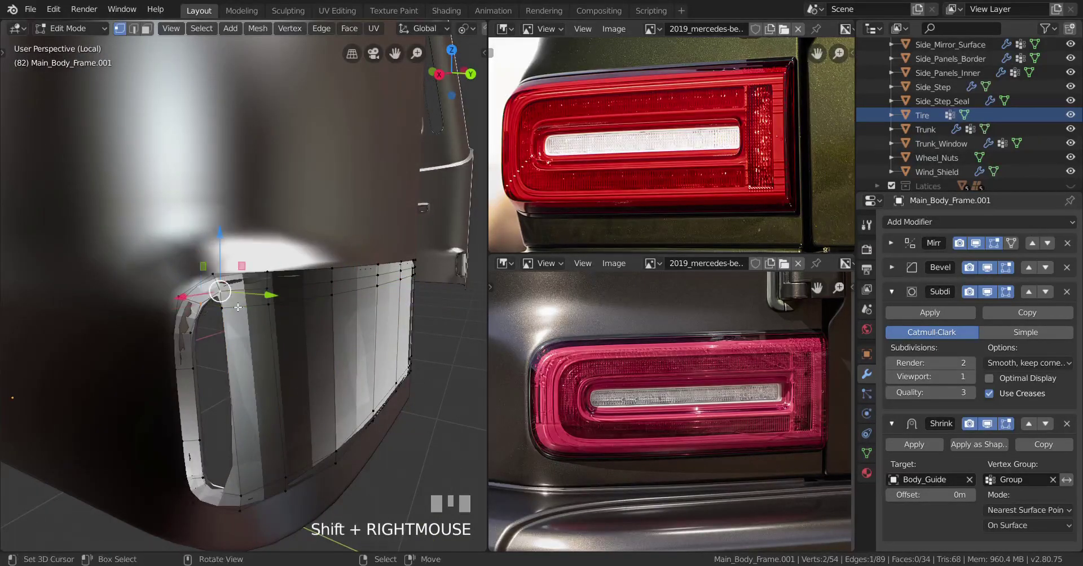
right_click(229, 314)
key(g)
key(g)
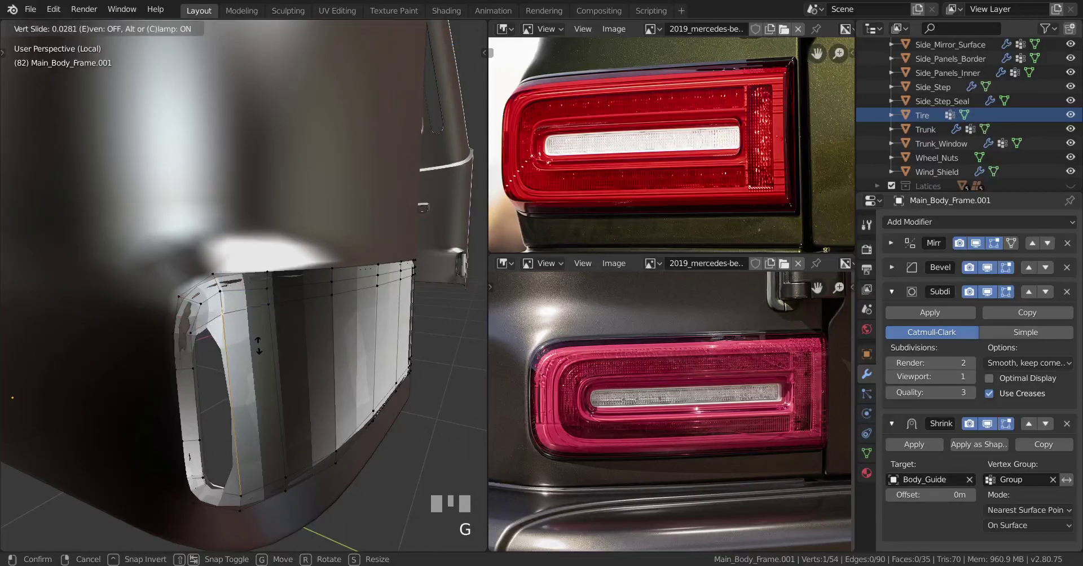
click(259, 350)
key(g)
key(g)
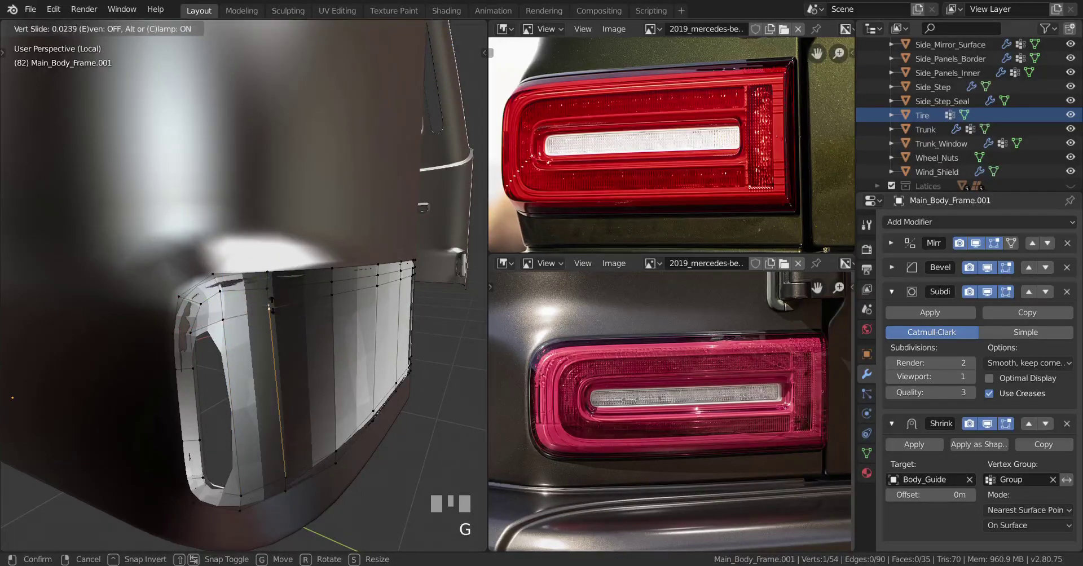
click(272, 306)
Add a second horizontal edge loop across the filled opening and slide it close to the lower edge
middle_drag(271, 307, 218, 350)
key(ctrl+r)
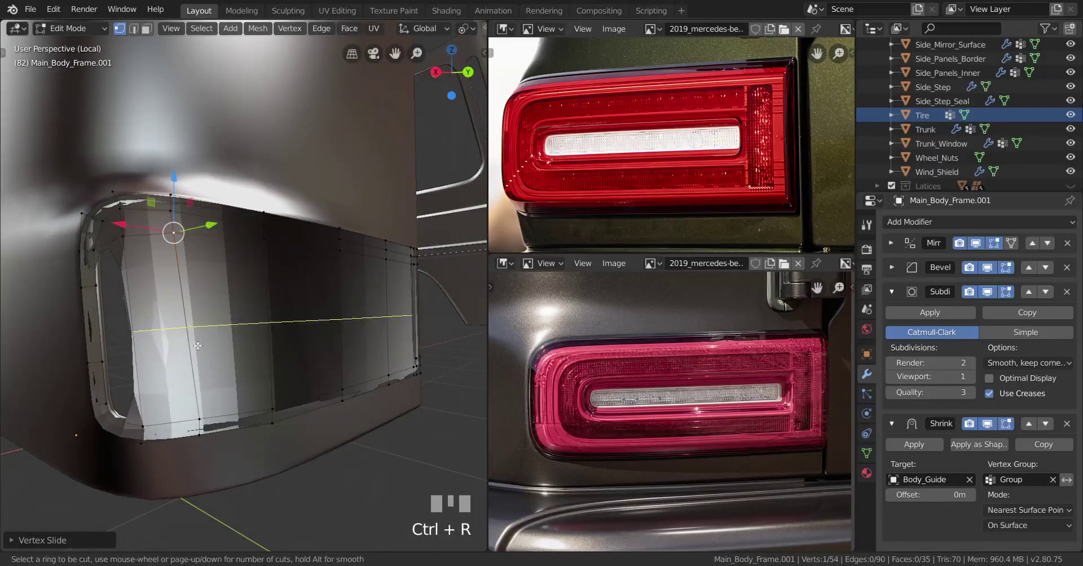
click(198, 346)
click(197, 410)
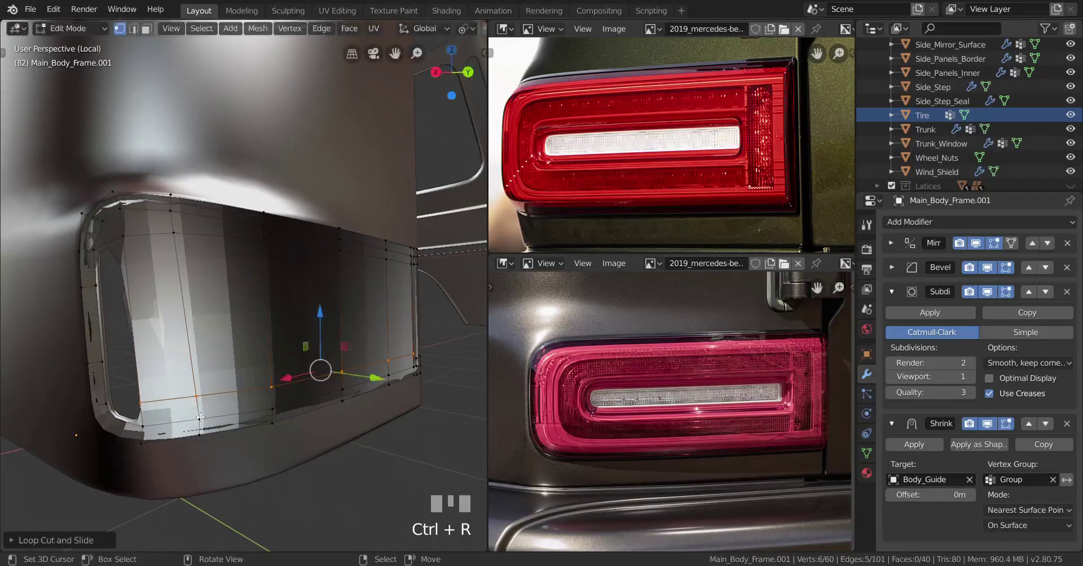
Fill the face at the lower edge loop's outer-corner end
key(z)
right_click(108, 429)
shift+right_click(141, 427)
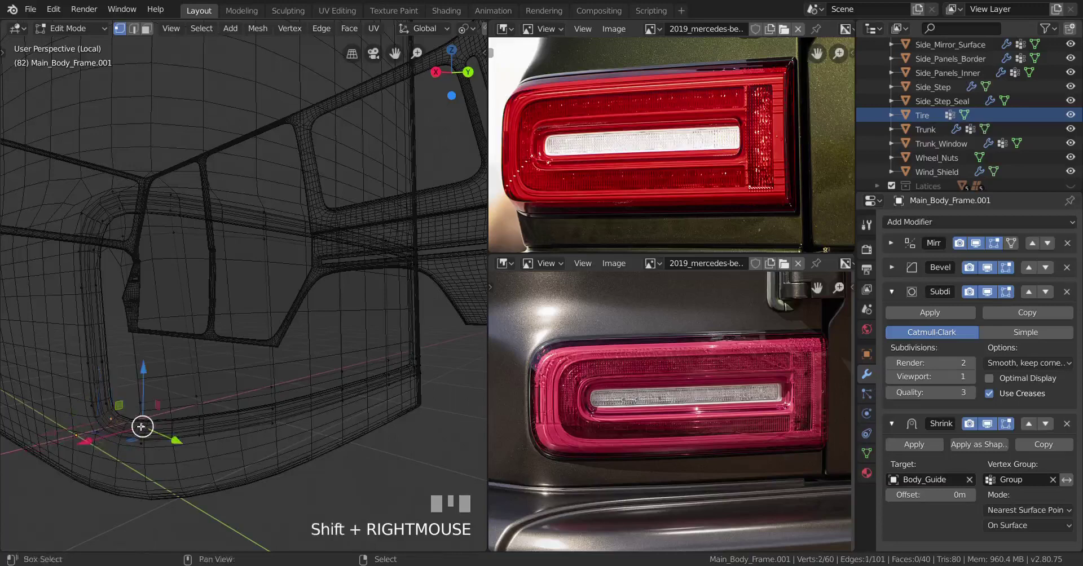
mouse_move(280, 408)
middle_down()
mouse_move(208, 401)
mouse_move(237, 367)
mouse_move(243, 389)
middle_up()
key(z)
Slide the lower edge loop, except its outermost corner vertex, slightly downward along the vertical edges
scroll(333, 408, up, 2)
alt+right_click(209, 388)
shift+right_click(232, 388)
key(ctrl+z)
shift+right_click(249, 377)
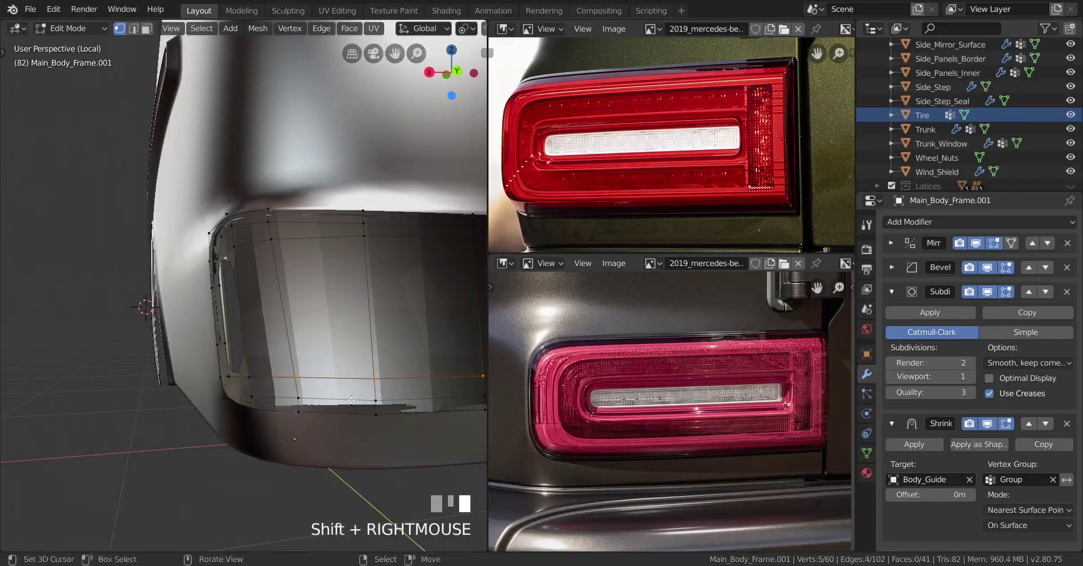
key(g)
key(g)
click(351, 407)
Exclude one more corner-side vertex and slide the four remaining lower-loop vertices further toward the lower edge
shift+right_click(332, 402)
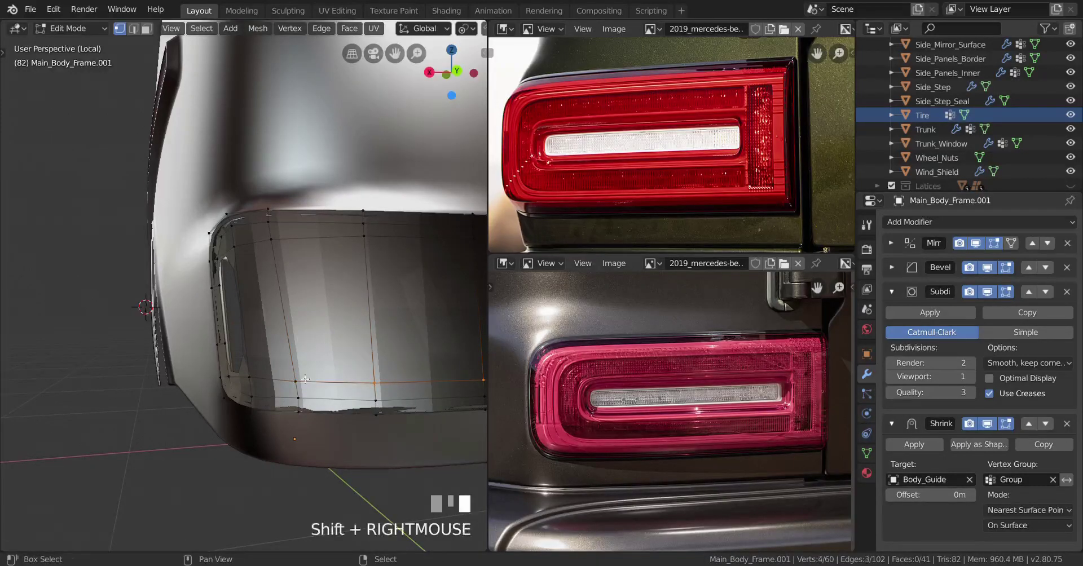
shift+middle_drag(305, 381, 360, 382)
key(g)
key(g)
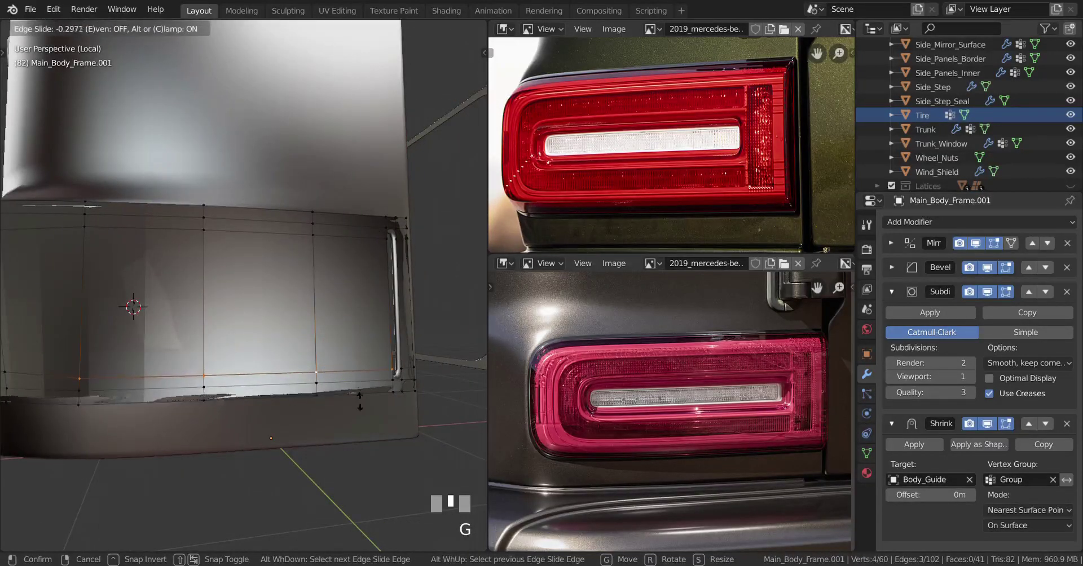
click(371, 402)
Fill the remaining faces along the narrow strip at the opening's trunk-side end
right_click(393, 379)
shift+right_click(411, 388)
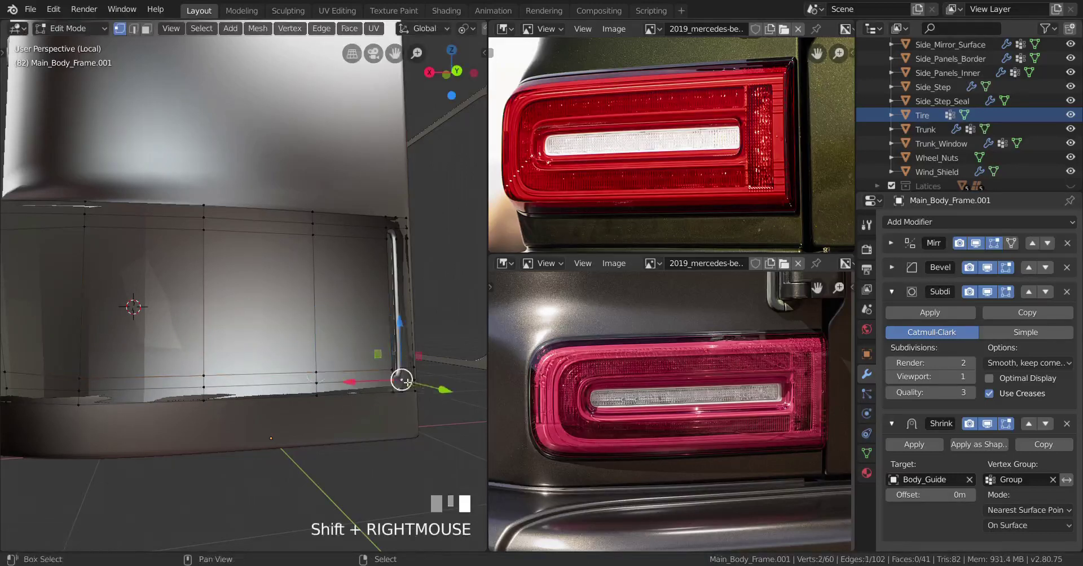
key(f)
key(f)
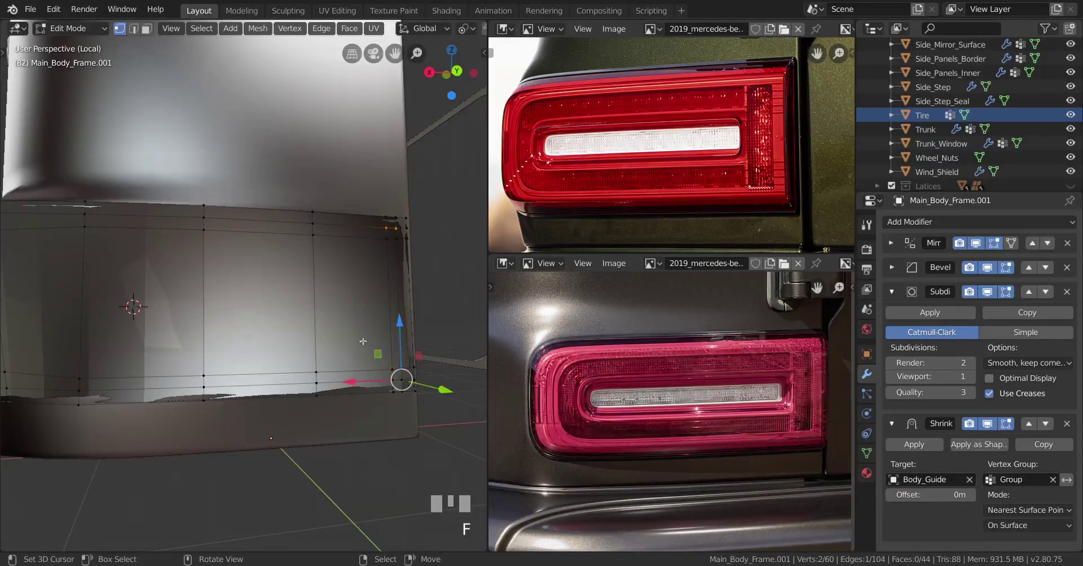
Add two evenly spaced horizontal edge loops across the middle of the filled opening
middle_drag(409, 350, 320, 367)
middle_drag(196, 356, 243, 344)
key(ctrl+r)
scroll(147, 339, up, 1)
click(124, 331)
right_click(124, 332)
Slide the upper of the two middle edge loops slightly and shift the lower one slightly downward
alt+right_click(265, 339)
key(g)
key(g)
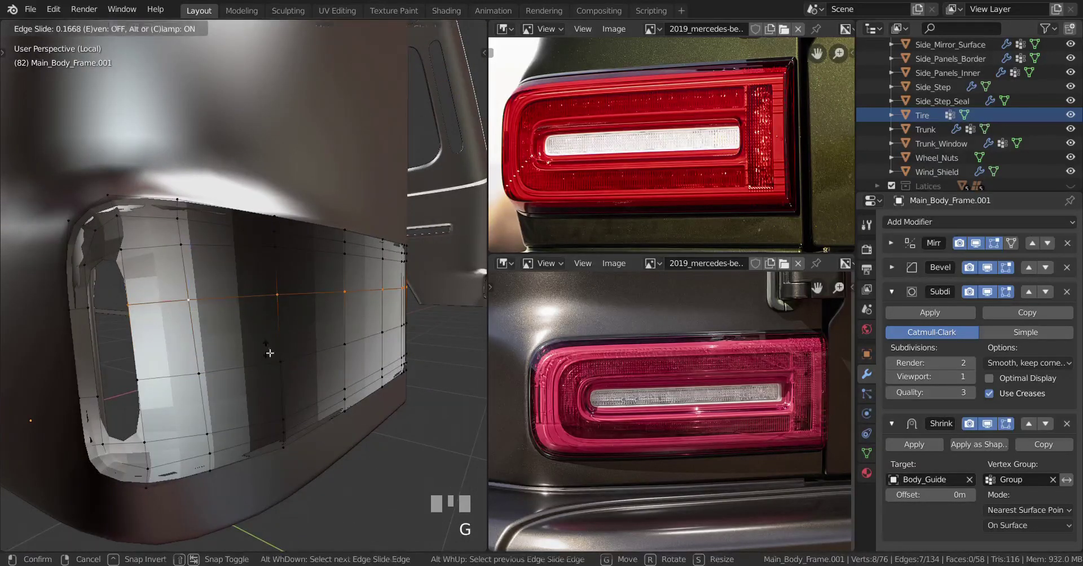
click(270, 353)
alt+right_click(243, 380)
key(g)
key(g)
click(241, 383)
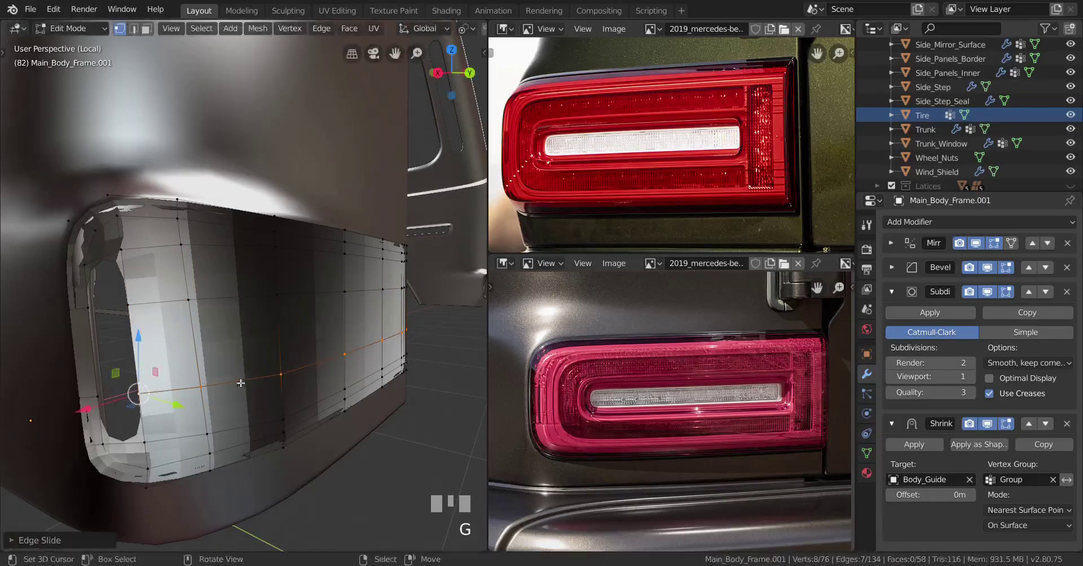
Fill the remaining gap at the rounded outer end with faces and give the tail light panel smooth shading
shift+right_click(120, 255)
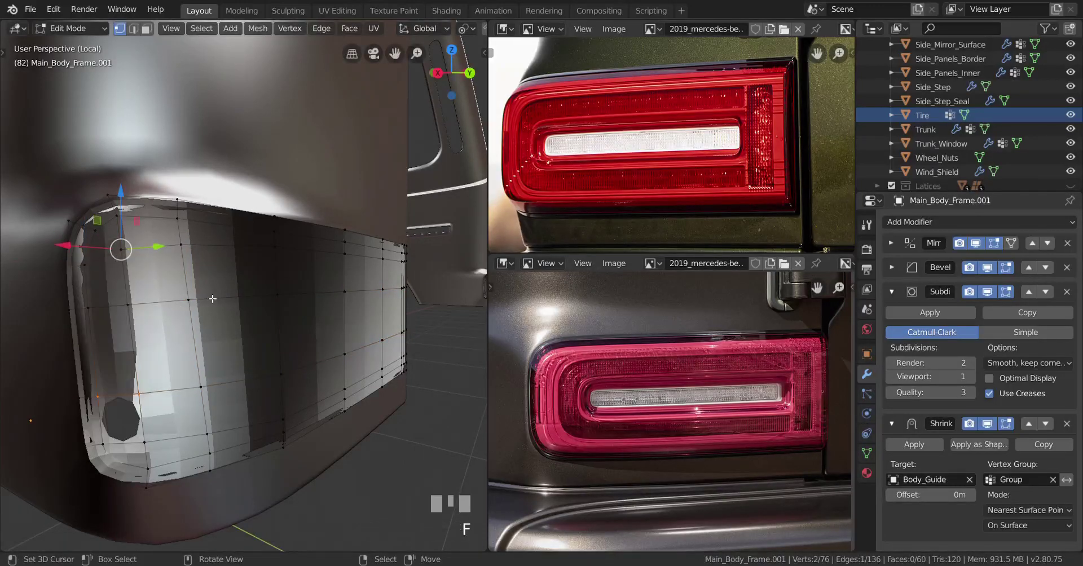
key(Tab)
middle_drag(212, 298, 235, 353)
key(Tab)
key(Tab)
click(216, 28)
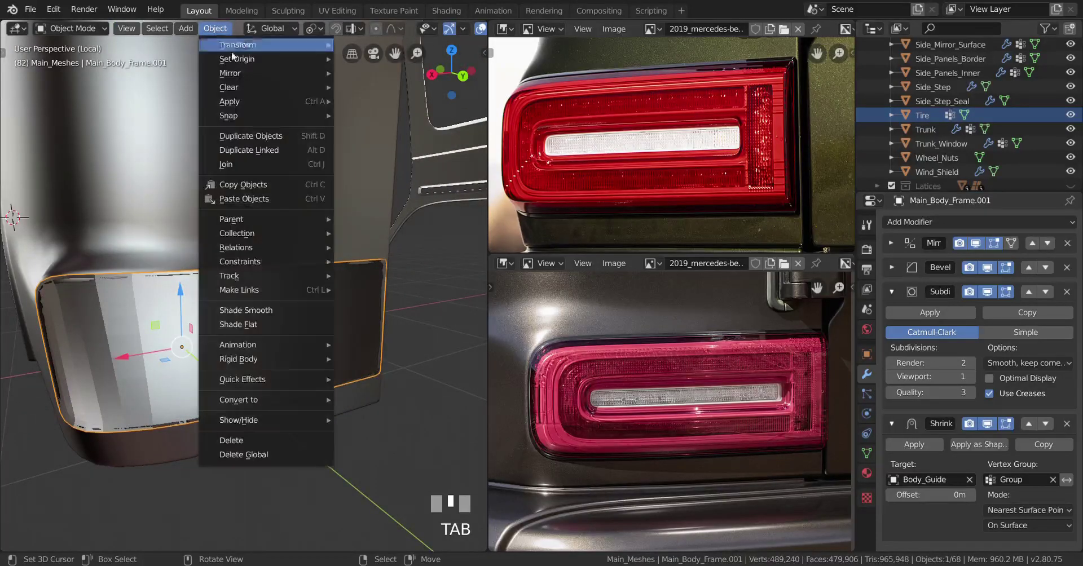
click(296, 312)
Select the narrow border face loops all around the tail light panel, including the trunk-side strip
middle_drag(275, 313, 312, 304)
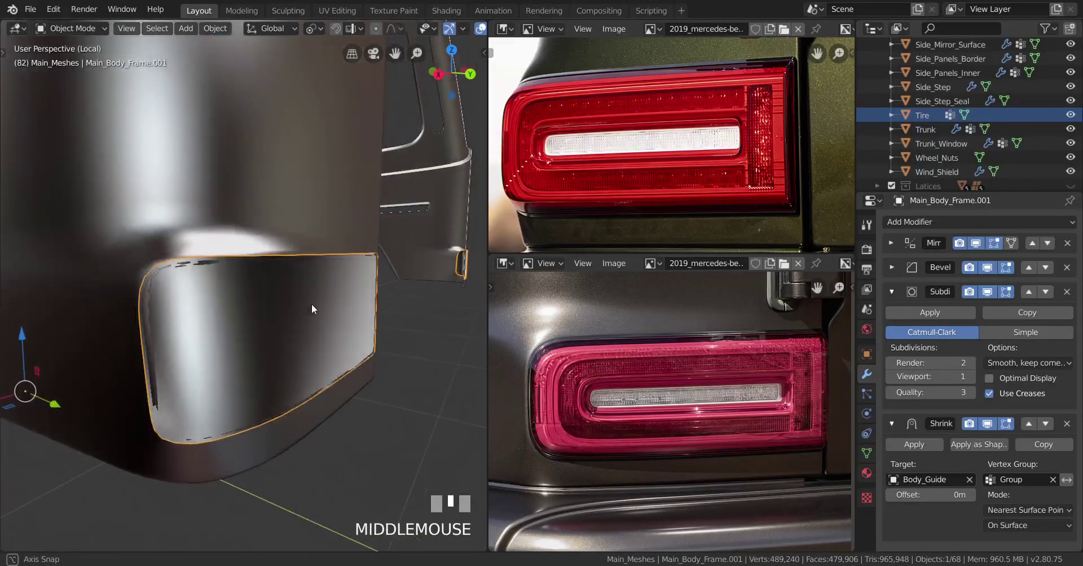
scroll(314, 305, up, 3)
key(Tab)
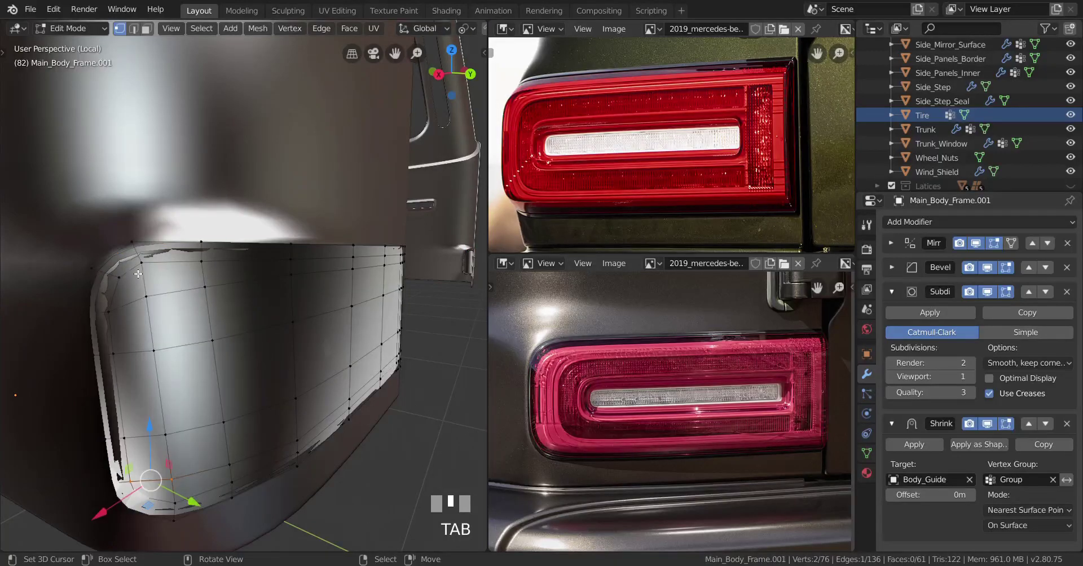
click(145, 29)
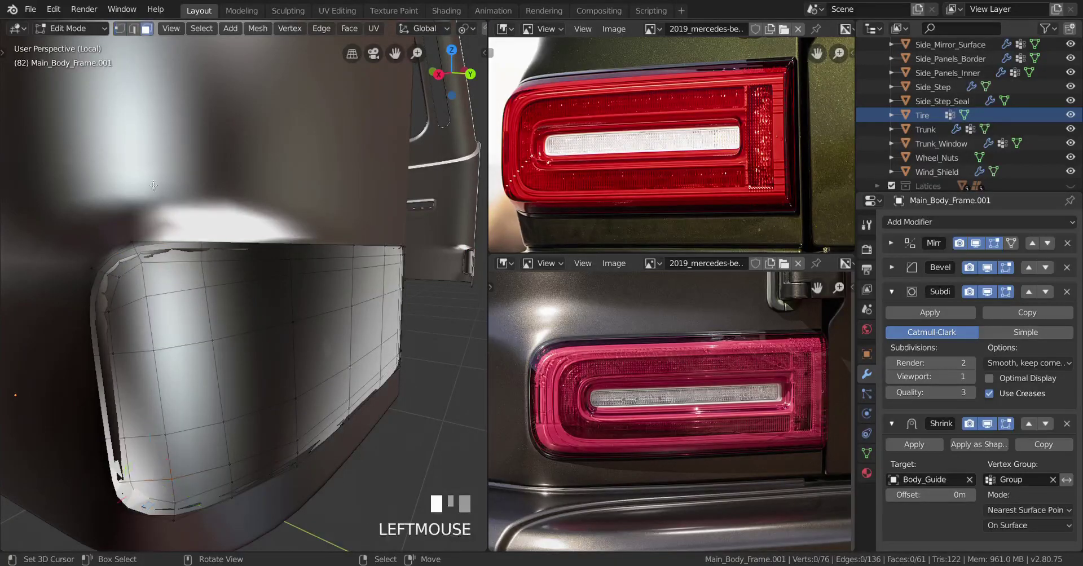
alt+right_click(111, 287)
middle_drag(111, 287, 310, 262)
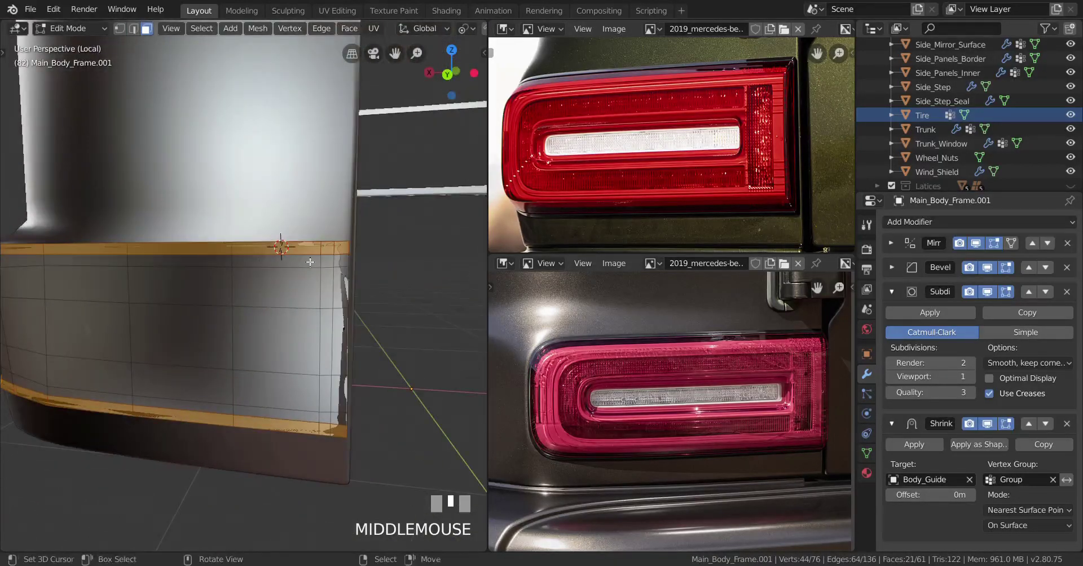
alt+shift+right_click(340, 265)
middle_drag(246, 273, 282, 287)
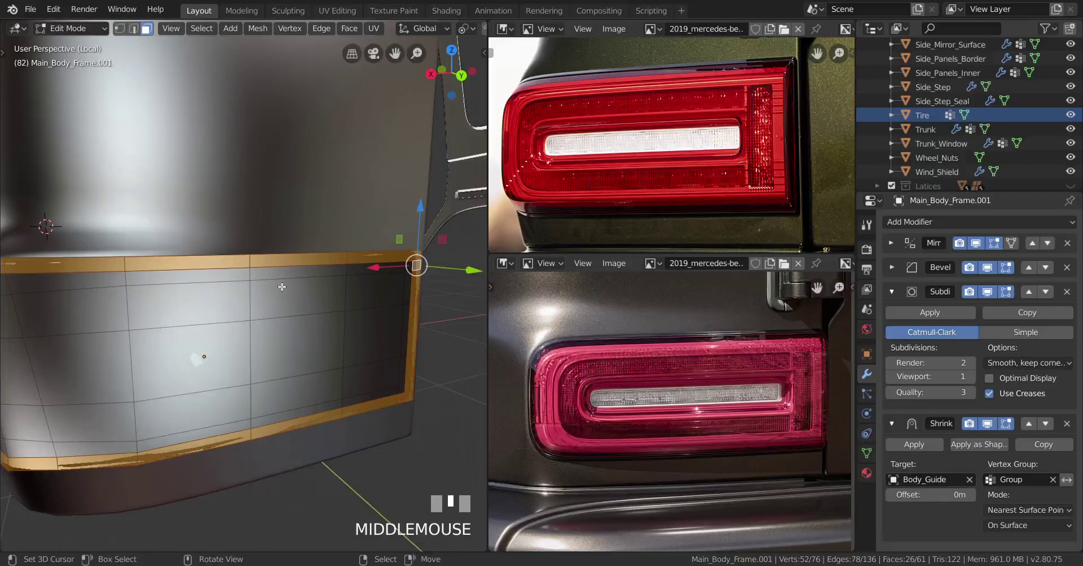
middle_drag(282, 287, 329, 284)
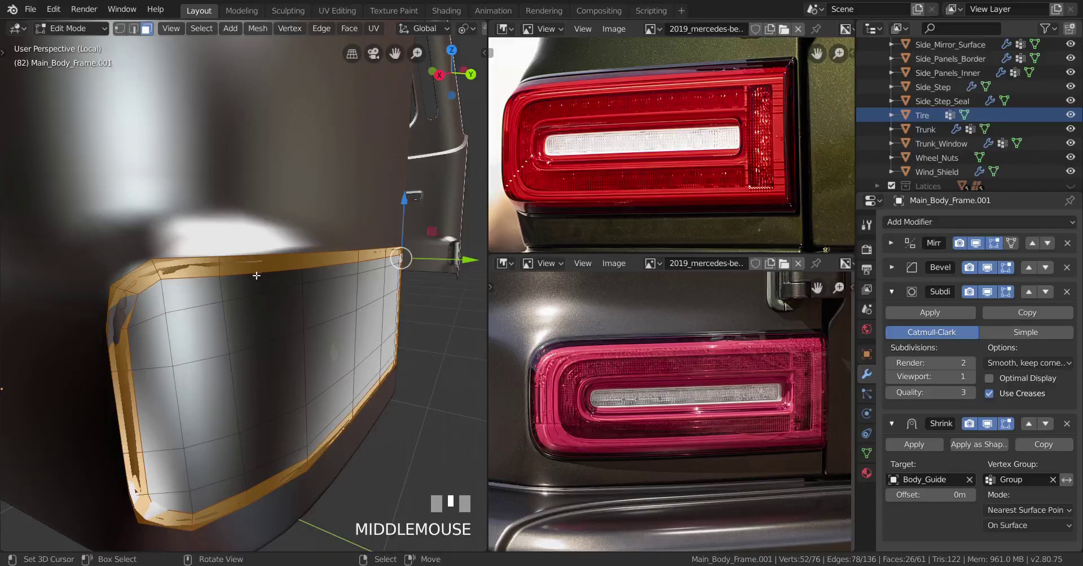
Extrude all faces of the tail light panel outward along the global Y axis by about 0.005 m
key(a)
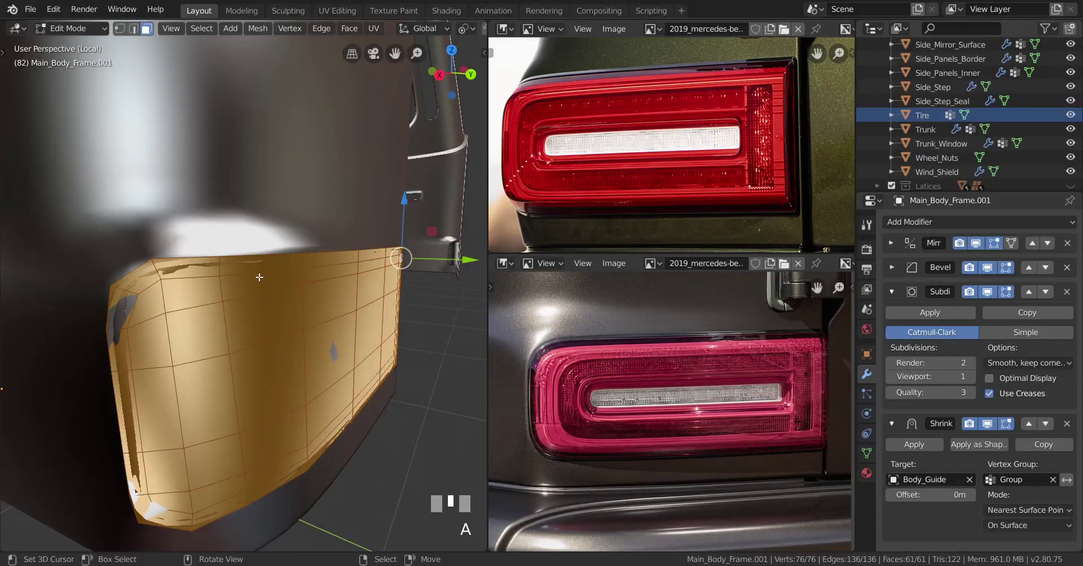
key(e)
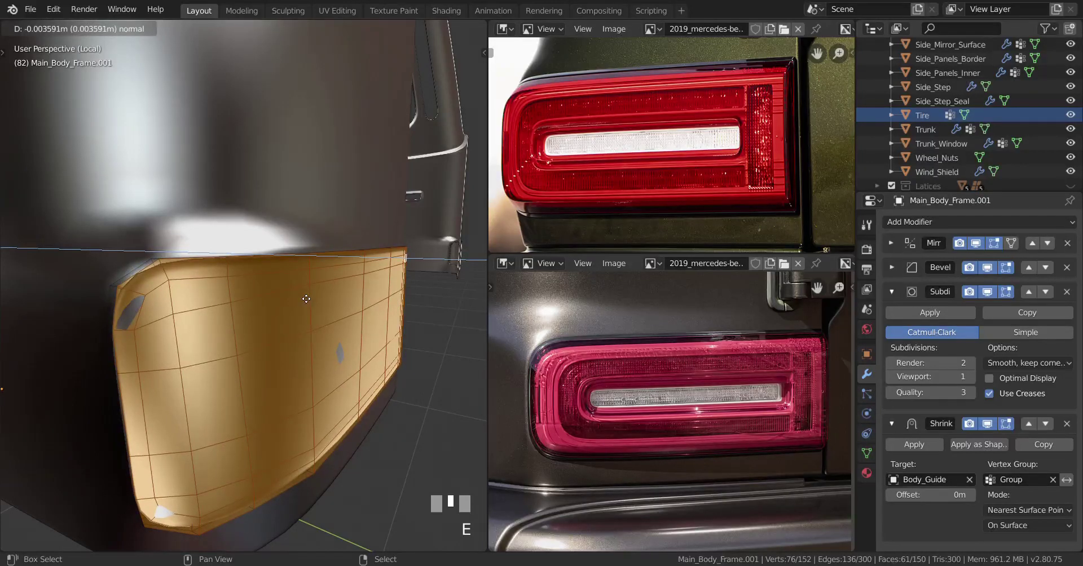
key(y)
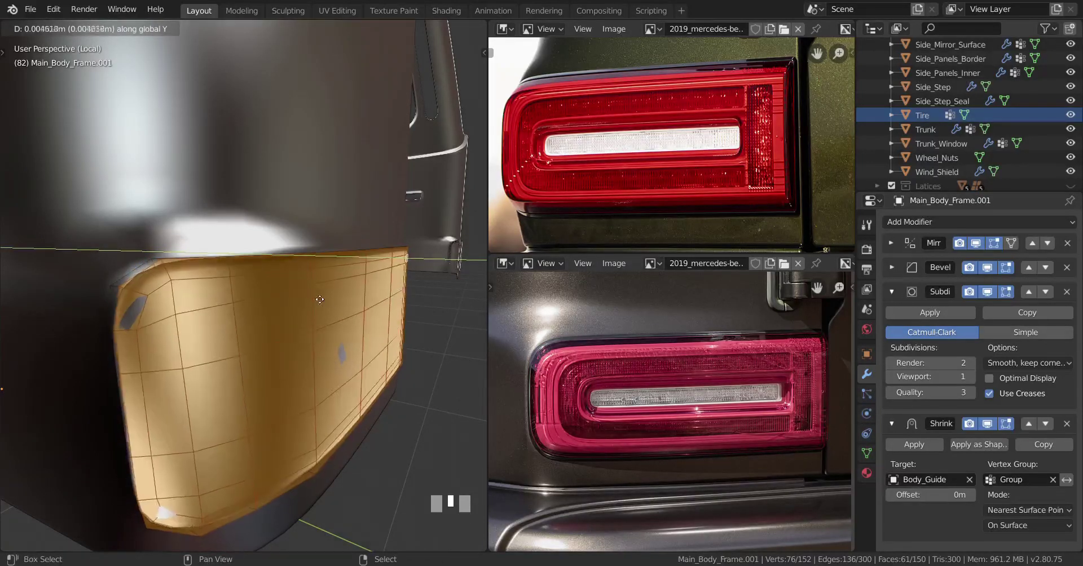
click(325, 300)
Select the complete outer rim loop of the extruded front face and slide it slightly inward
middle_drag(324, 299, 346, 322)
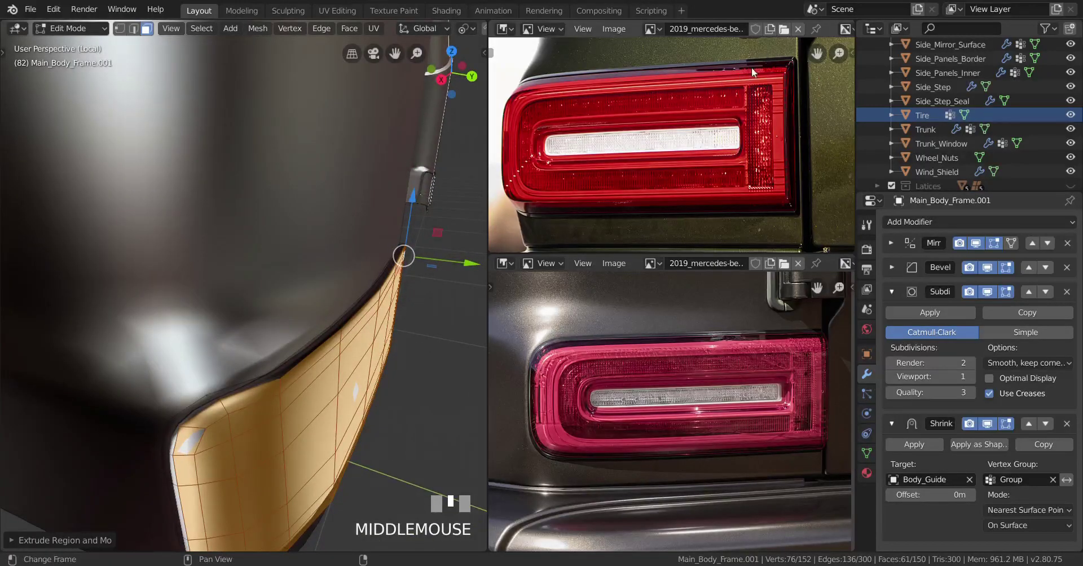
shift+middle_drag(406, 358, 395, 289)
shift+middle_drag(395, 289, 322, 301)
scroll(362, 283, up, 2)
scroll(319, 300, up, 2)
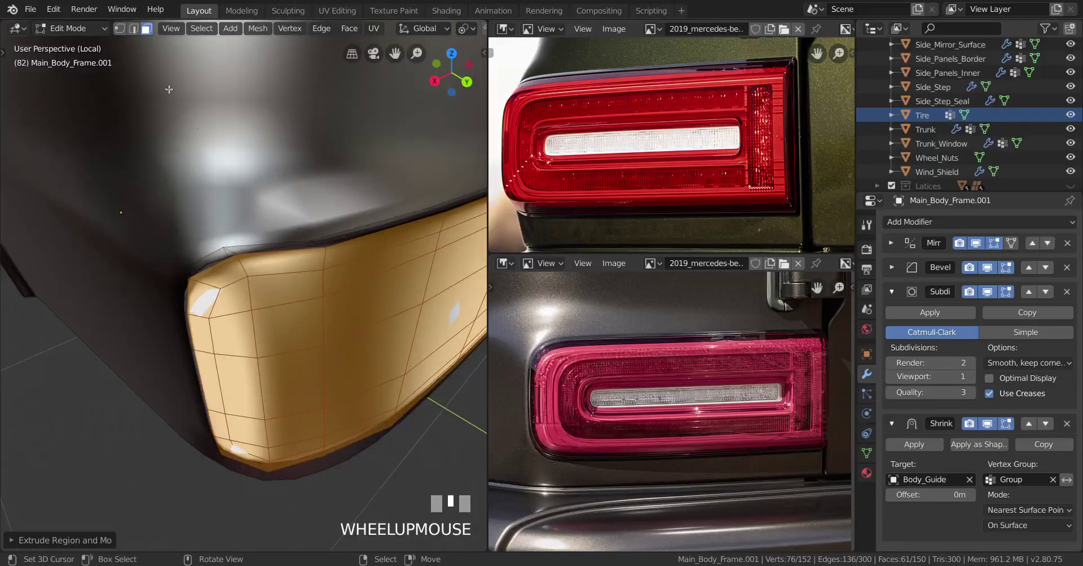
click(119, 29)
alt+right_click(327, 244)
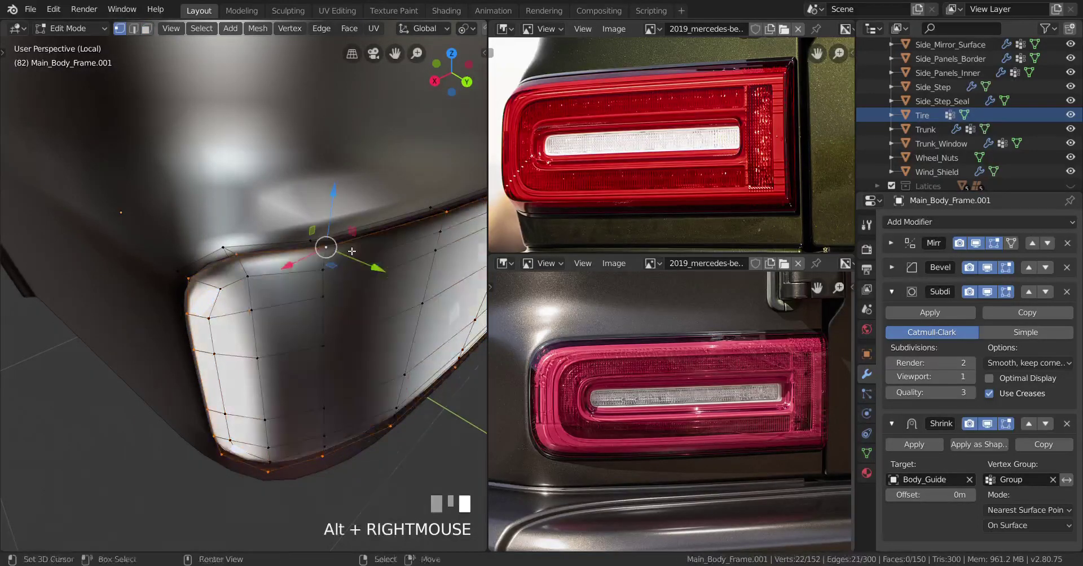
middle_drag(326, 244, 204, 166)
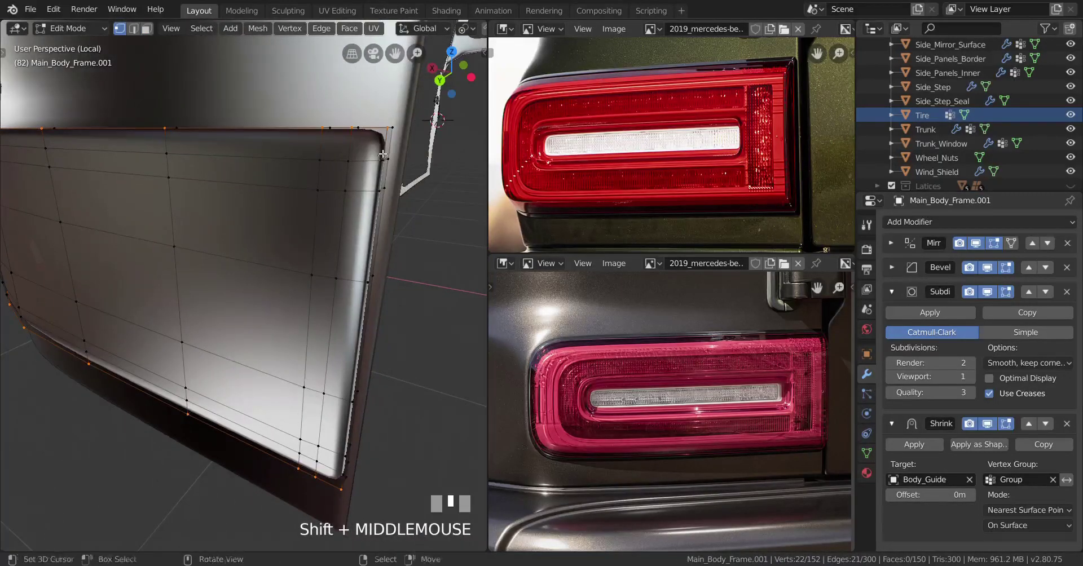
middle_drag(382, 153, 373, 168)
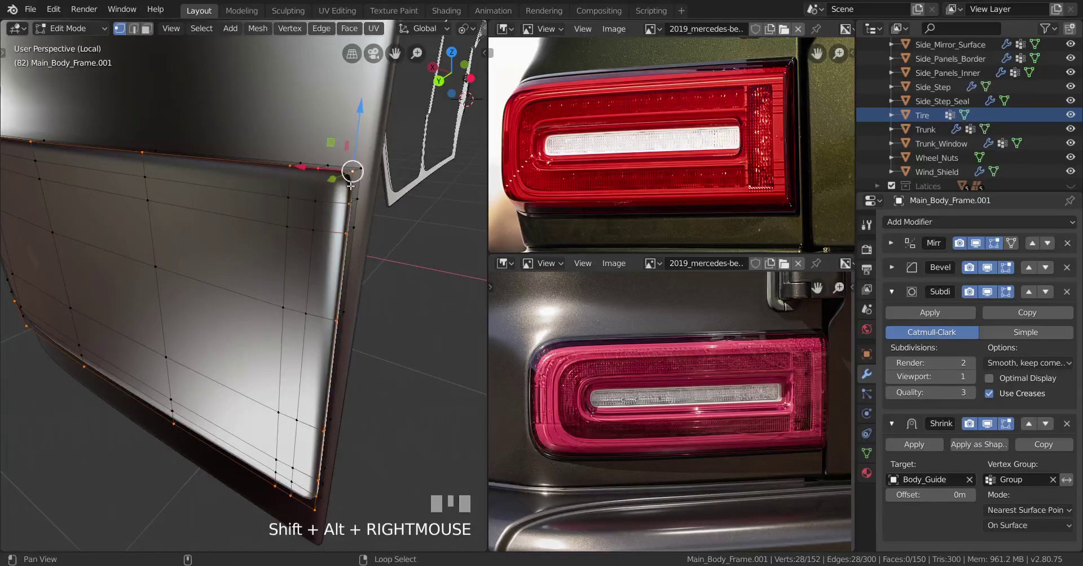
key(g)
key(g)
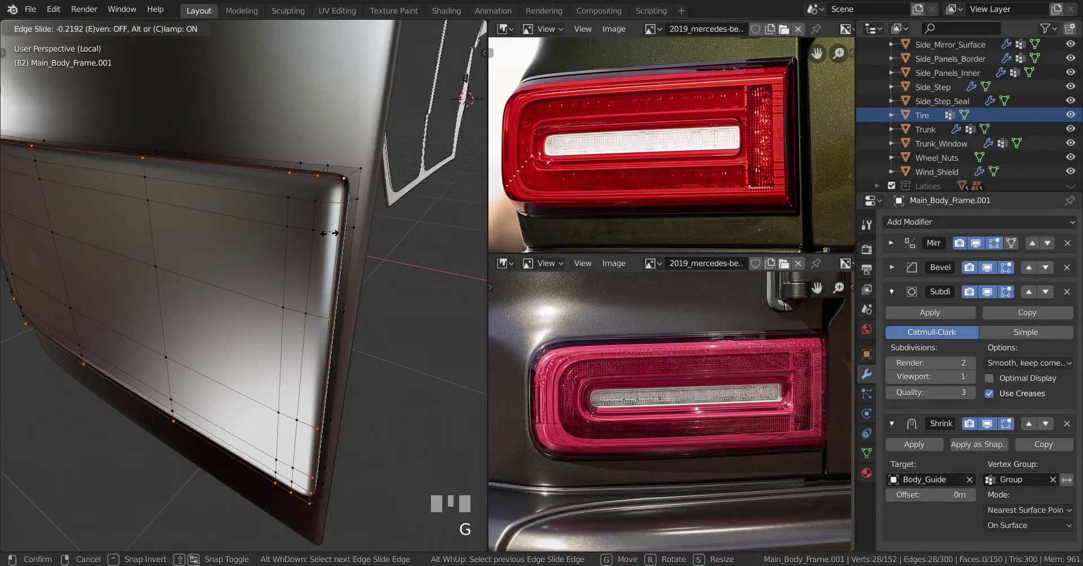
click(332, 233)
Try adding two edge loops around the extruded side wall, one near its outer base edge and one near the front rim
middle_drag(333, 233, 354, 277)
scroll(336, 242, up, 2)
shift+middle_drag(330, 398, 326, 340)
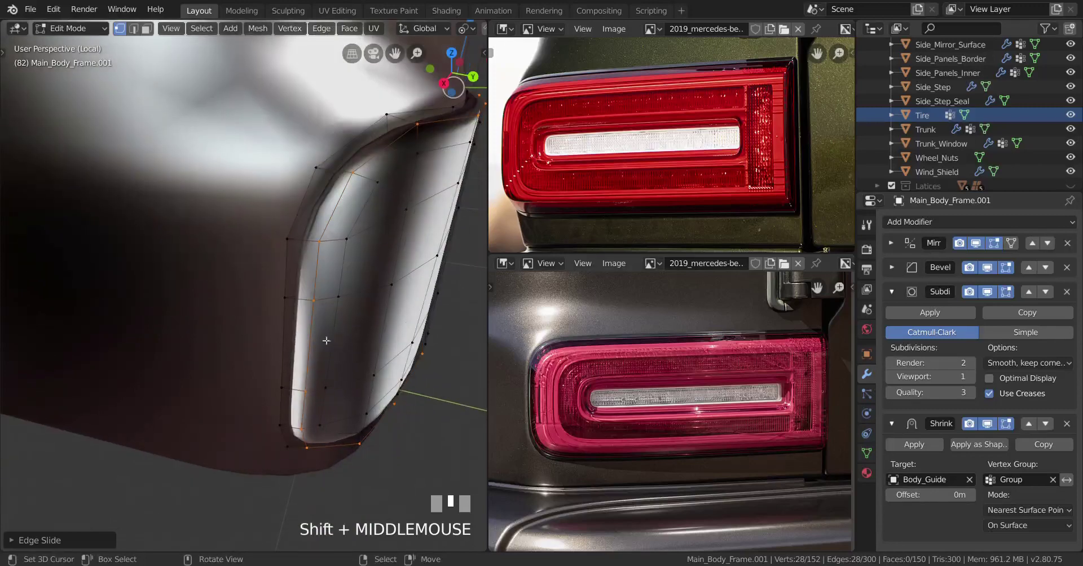
mouse_move(330, 285)
middle_down()
mouse_move(186, 251)
mouse_move(237, 282)
mouse_move(293, 349)
mouse_move(314, 399)
mouse_move(290, 378)
middle_up()
scroll(183, 250, up, 3)
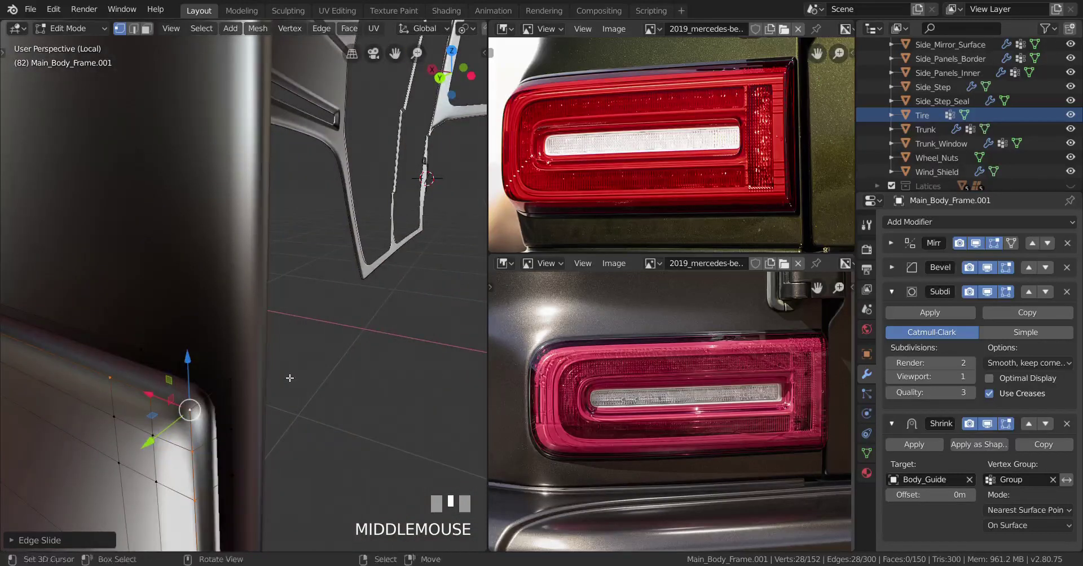
key(ctrl+r)
click(214, 407)
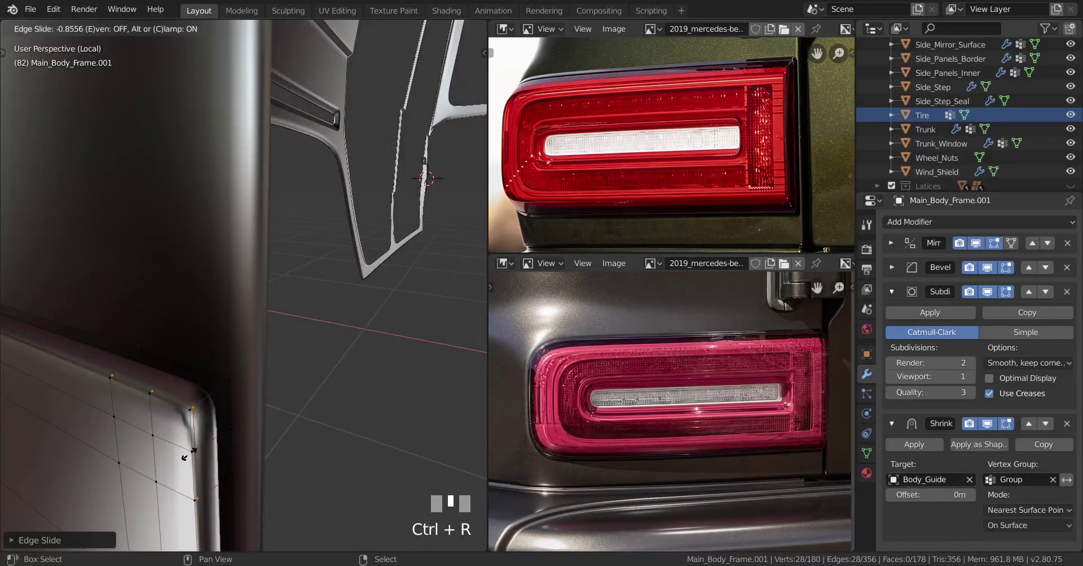
click(296, 344)
key(ctrl+r)
click(214, 395)
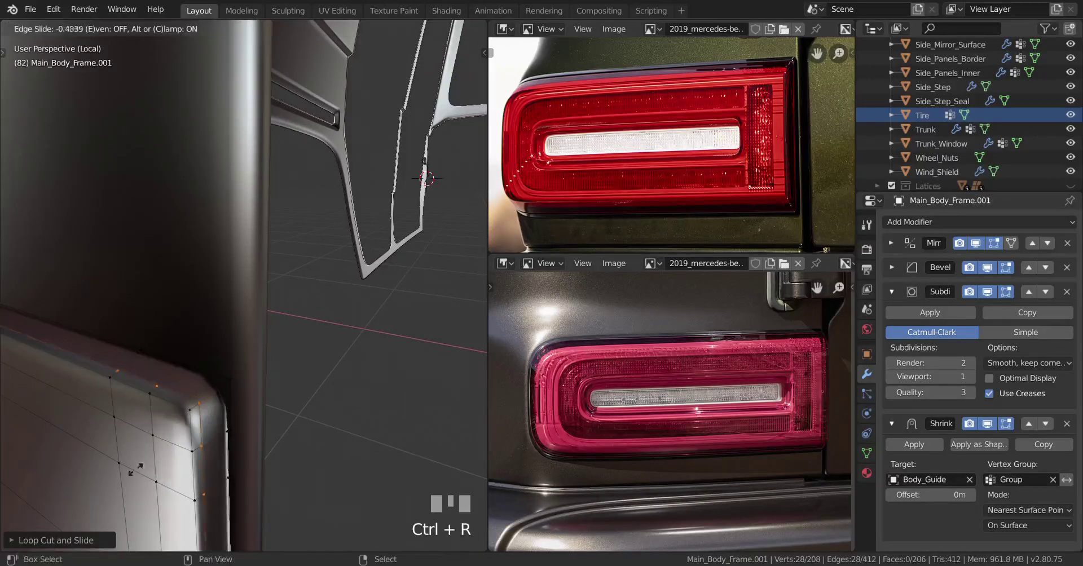
shift+click(85, 497)
Examine the panel's upper trunk-side corner shading outside mesh editing, up close and in the orthographic back view
scroll(246, 437, down, 3)
middle_drag(84, 498, 222, 462)
key(Tab)
scroll(266, 434, up, 2)
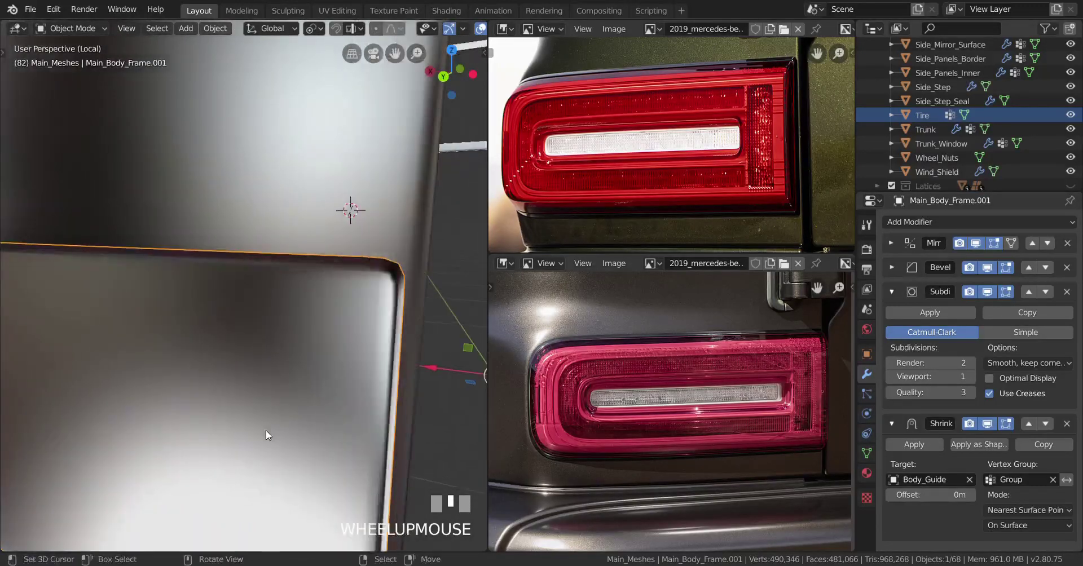
middle_drag(266, 435, 222, 418)
scroll(230, 438, up, 2)
scroll(224, 416, up, 2)
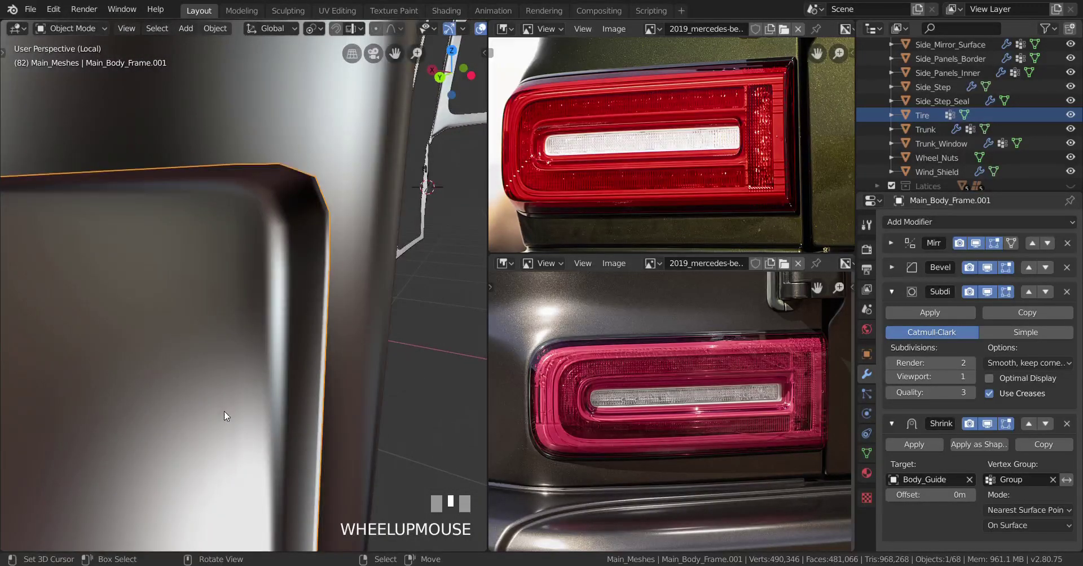
key(KP_1)
key(ctrl+KP_1)
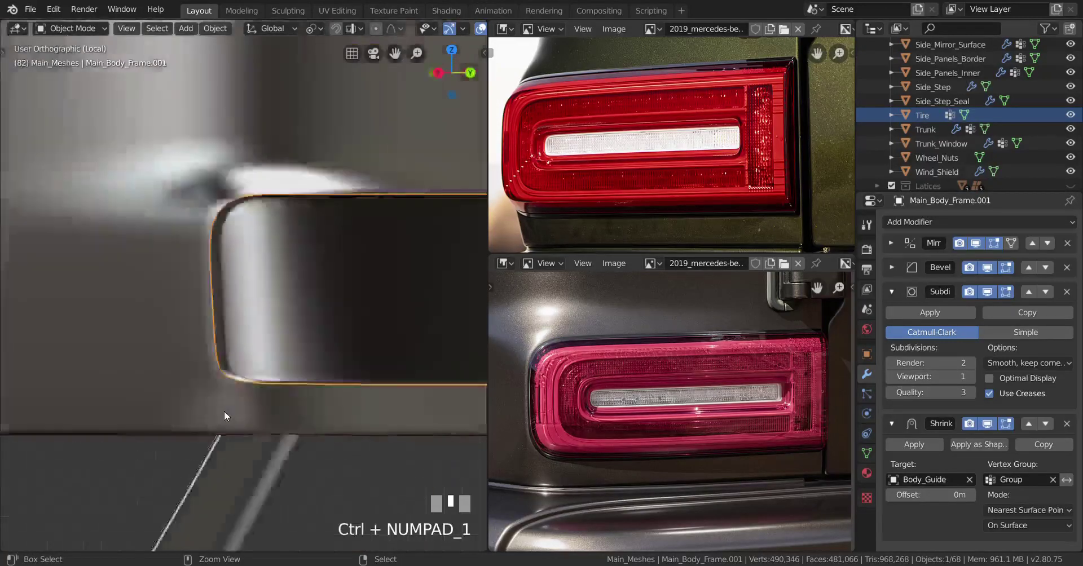
shift+middle_drag(277, 393, 218, 433)
scroll(323, 424, up, 3)
shift+middle_drag(324, 424, 275, 366)
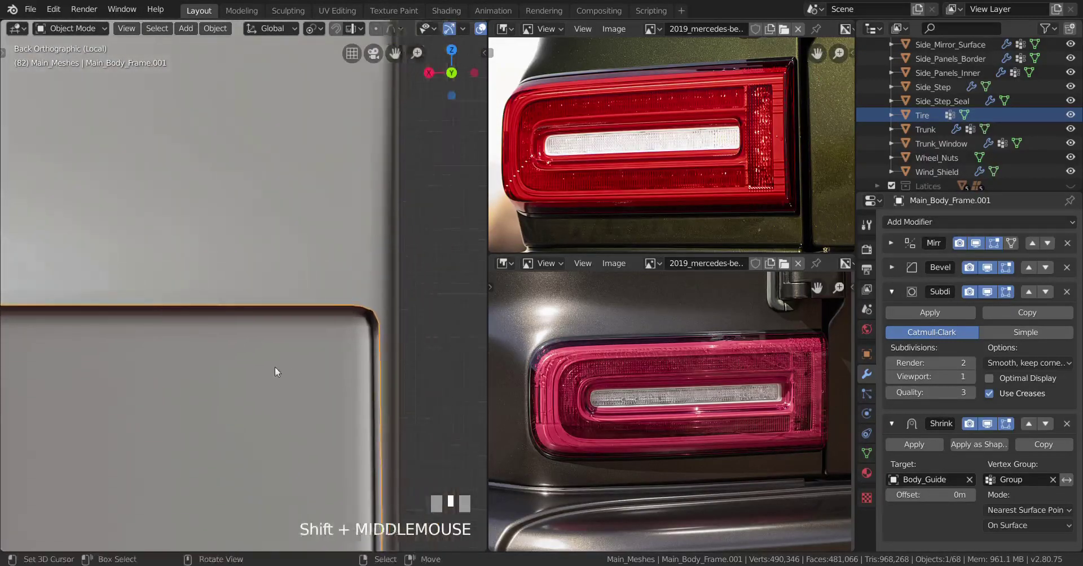
scroll(384, 395, up, 1)
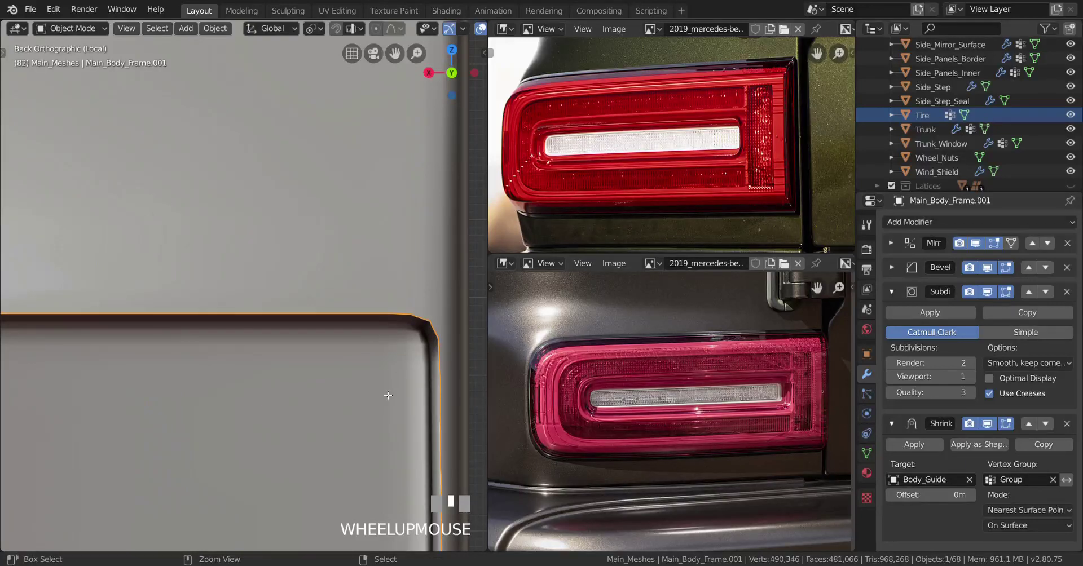
Undo the two loop cuts around the panel's side wall
key(ctrl+z)
key(ctrl+z)
key(ctrl+z)
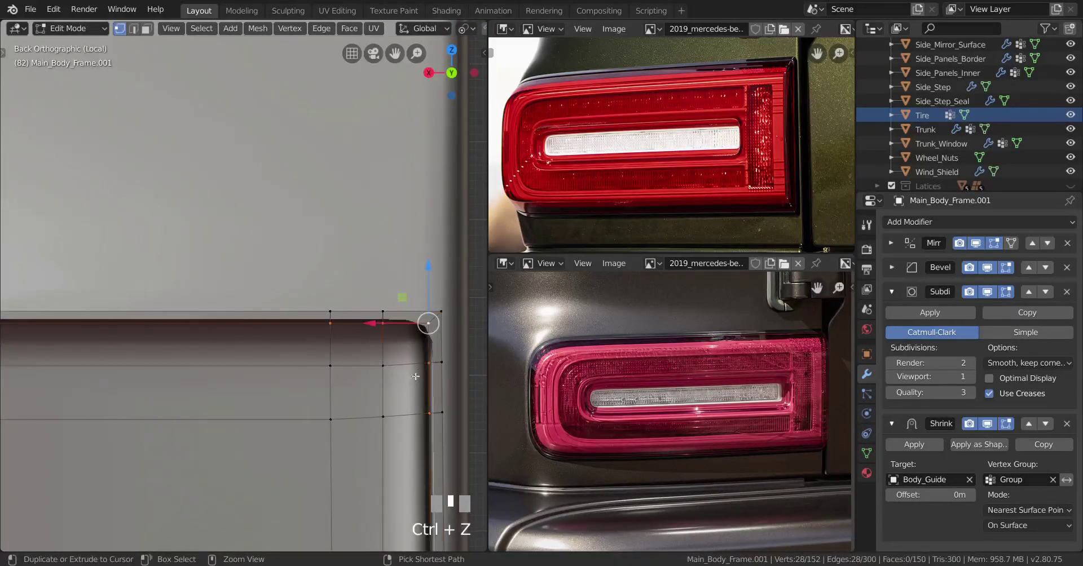
Edge-slide the selected outer rim loop of the panel's front face slightly inward
key(g)
key(g)
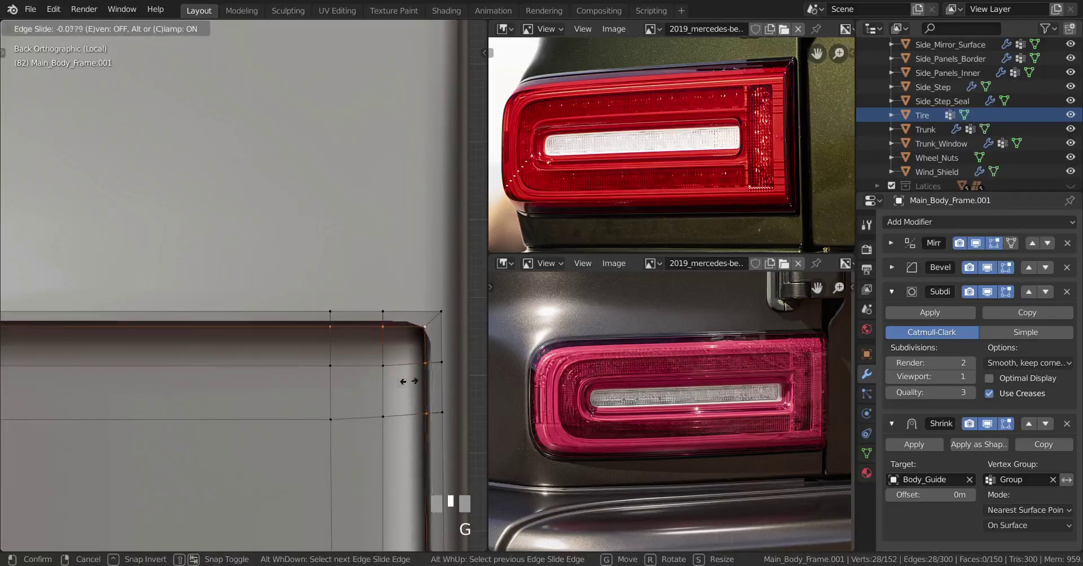
click(394, 385)
scroll(394, 384, down, 3)
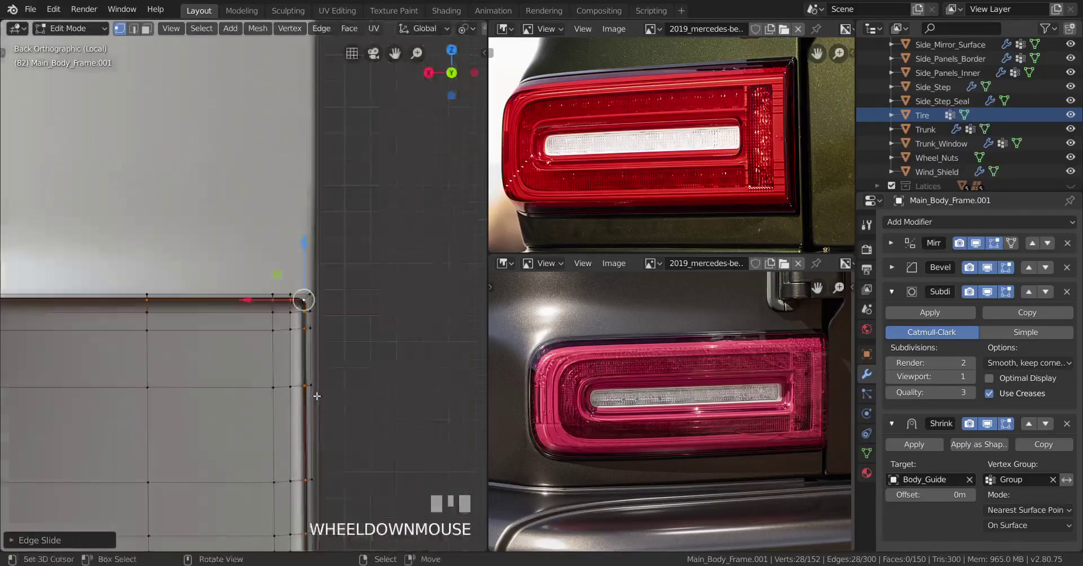
middle_drag(394, 384, 264, 393)
key(KP_Decimal)
scroll(254, 417, up, 2)
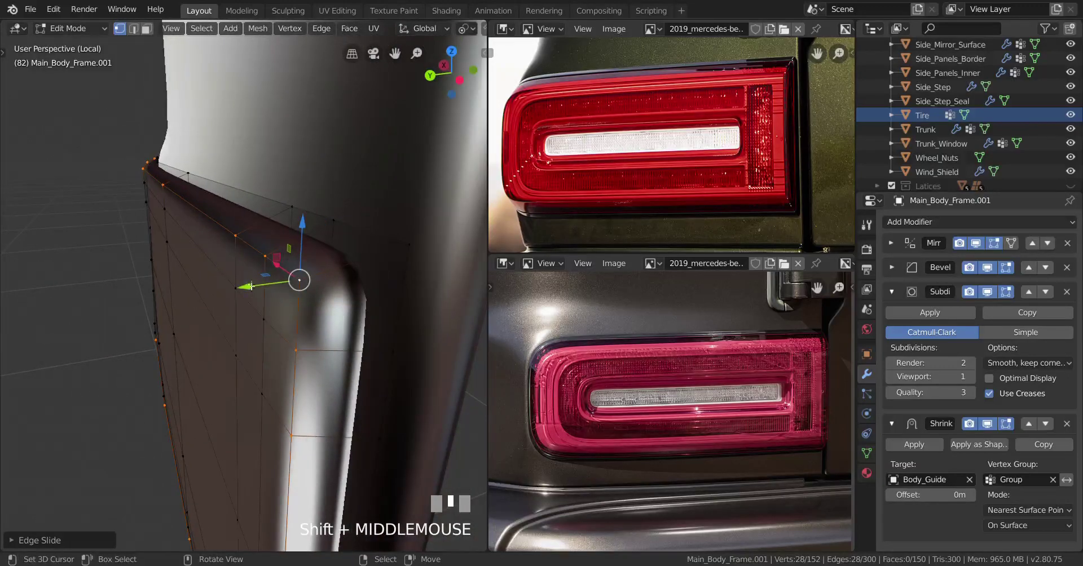
mouse_move(251, 286)
mouse_down()
mouse_move(279, 283)
mouse_move(14, 252)
mouse_move(109, 237)
mouse_move(211, 288)
mouse_up()
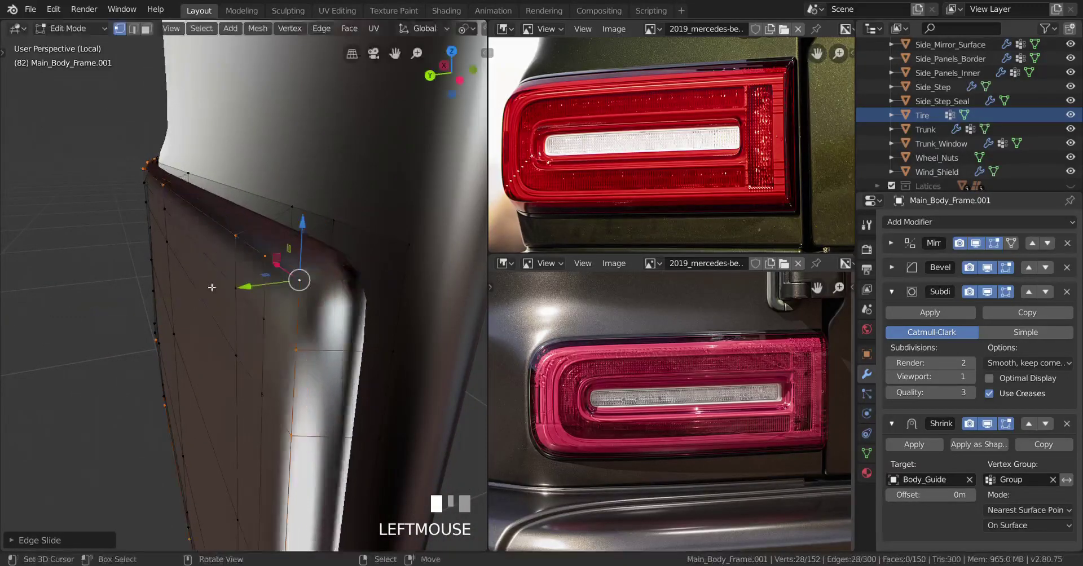
Select all faces of the panel's front surface and shift them slightly toward the body along the global Y axis
middle_drag(212, 288, 212, 293)
scroll(212, 297, up, 2)
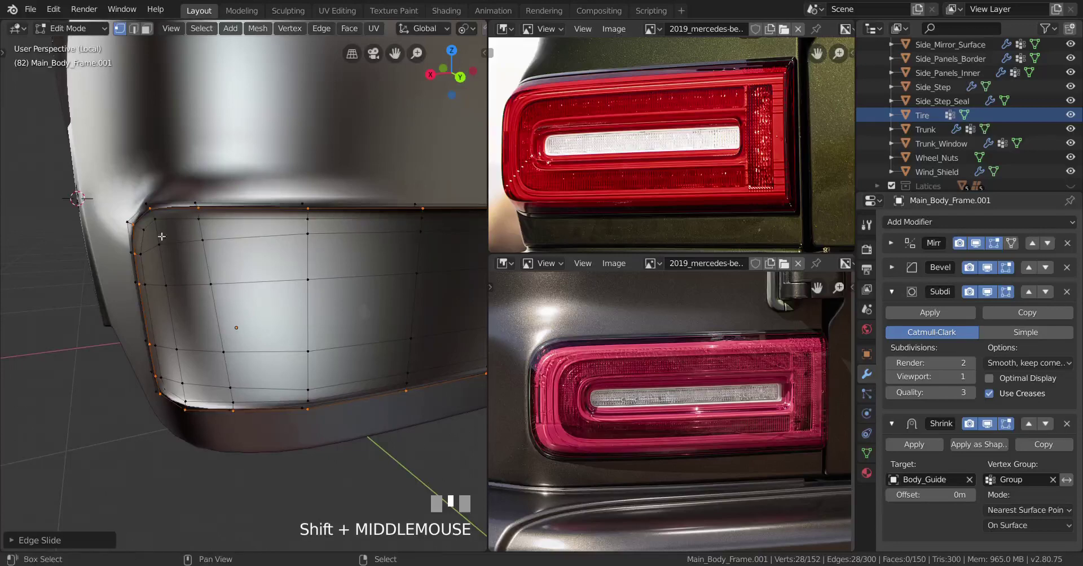
shift+right_click(161, 237)
middle_drag(162, 237, 192, 416)
ctrl+shift+right_click(350, 426)
scroll(193, 416, up, 5)
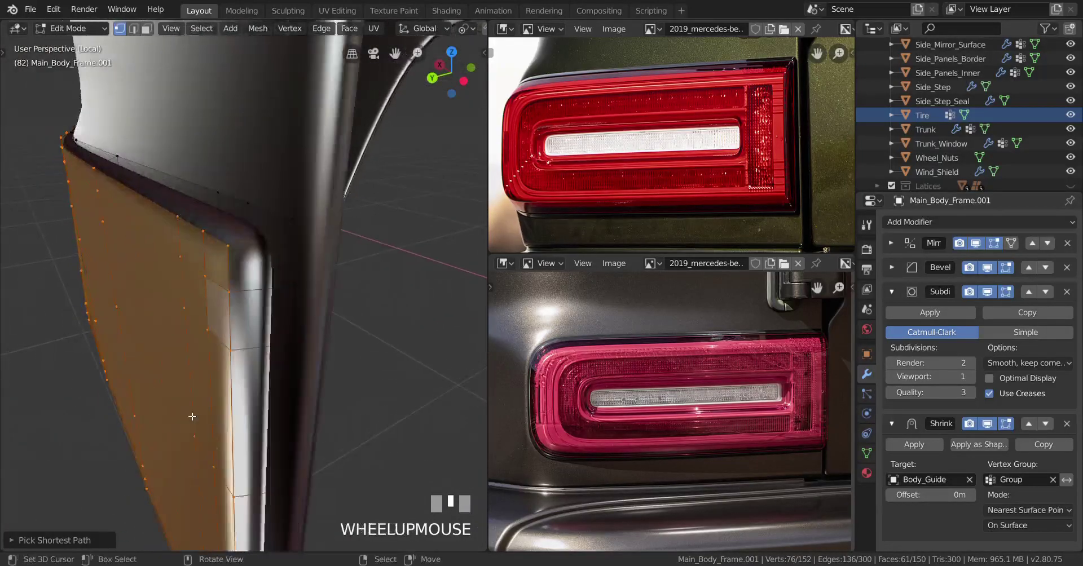
key(g)
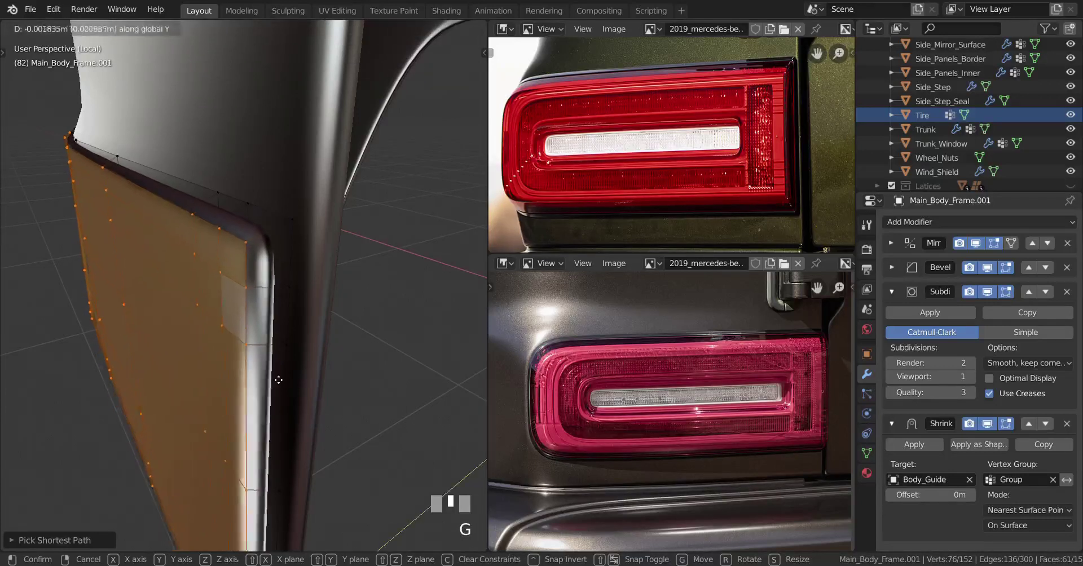
click(282, 372)
middle_drag(283, 372, 200, 377)
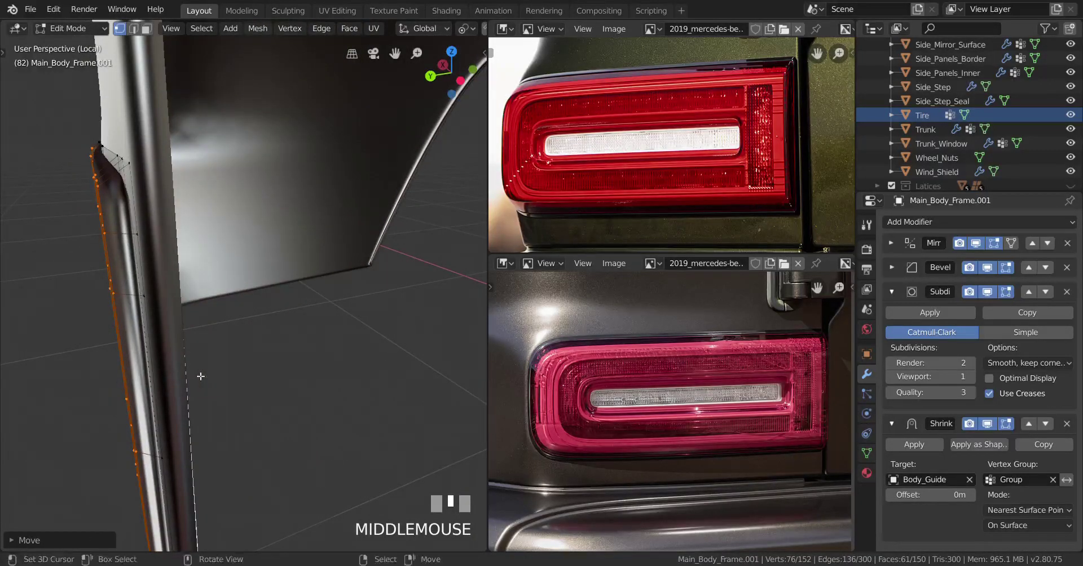
key(g)
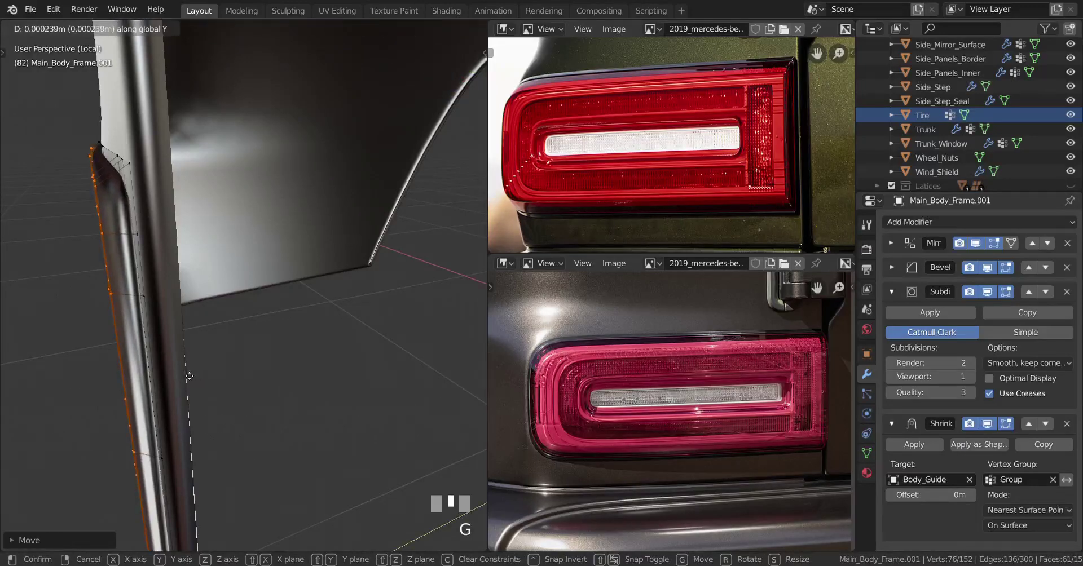
click(188, 374)
Examine the raised panel's edge depth from behind, along its trunk side and from above the corner
middle_drag(188, 375, 222, 305)
scroll(236, 411, up, 5)
scroll(237, 395, down, 2)
scroll(222, 304, up, 2)
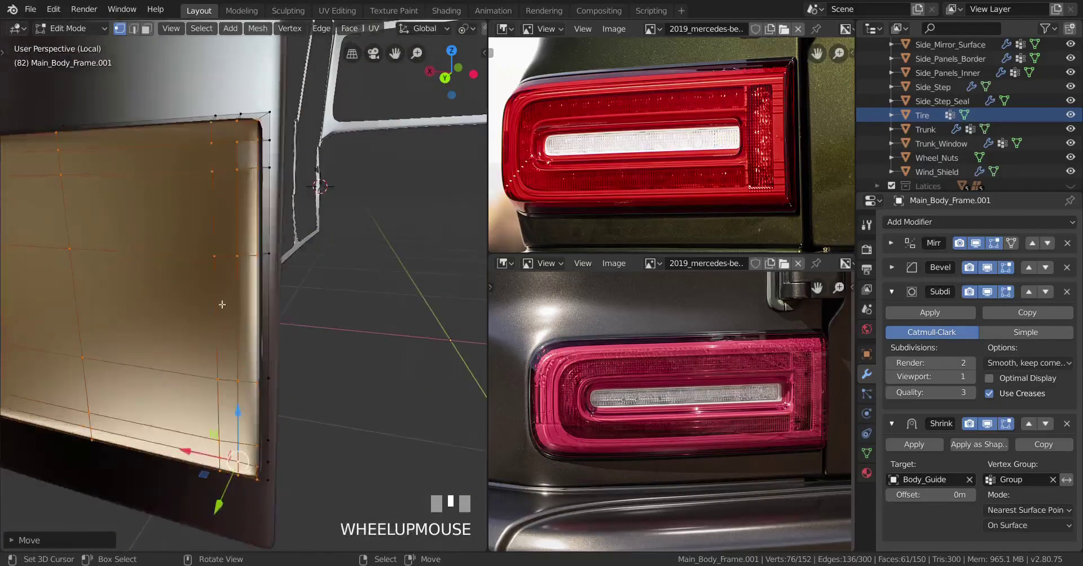
shift+right_click(257, 263)
scroll(256, 263, down, 2)
middle_drag(256, 263, 198, 338)
shift+middle_drag(198, 338, 201, 460)
scroll(128, 378, up, 3)
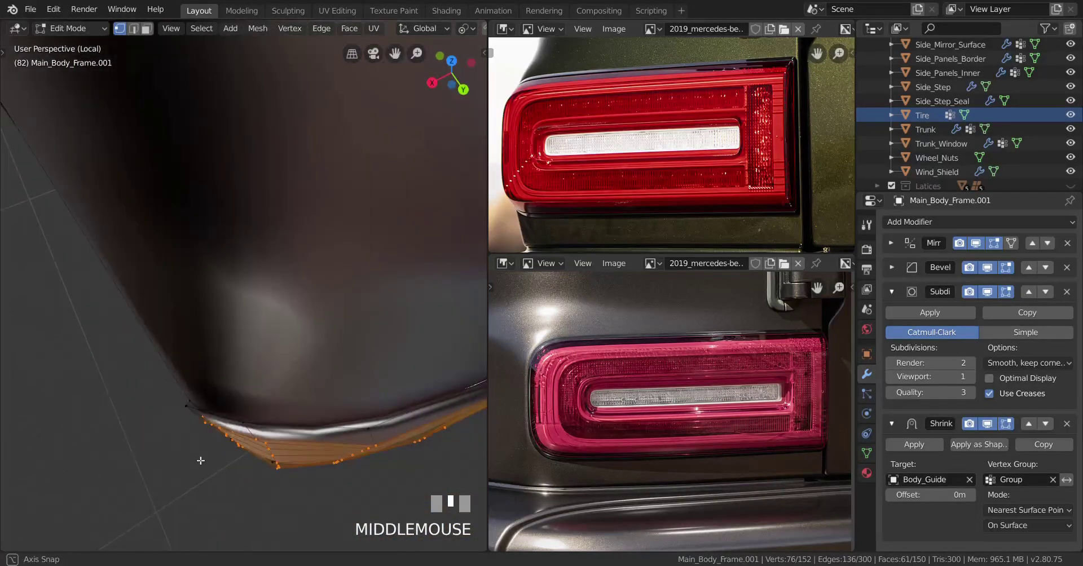
Scale the selected front faces slightly outward along the global X axis in the orthographic top view
key(KP_7)
scroll(197, 457, up, 2)
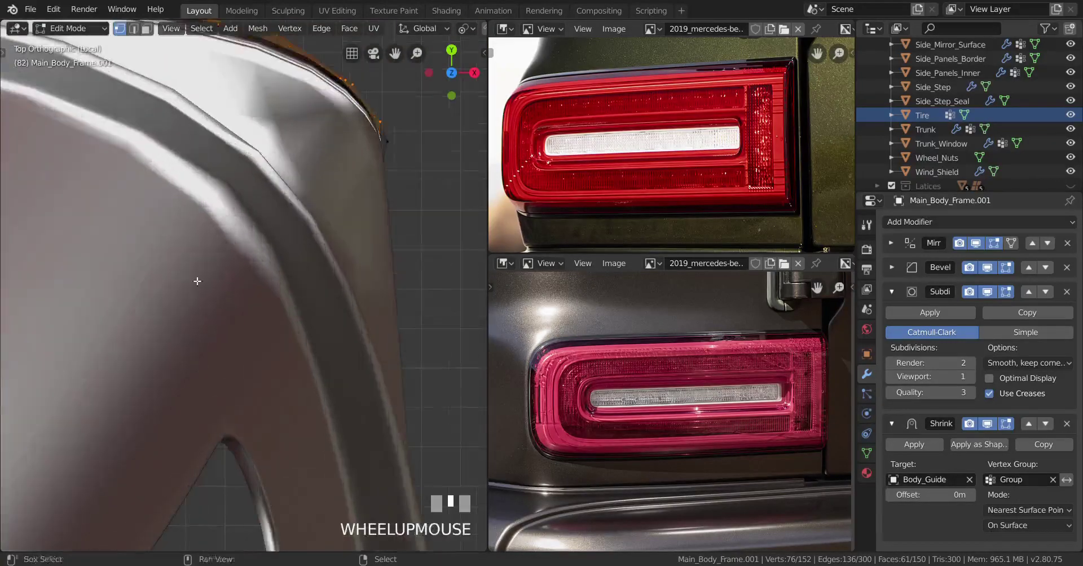
shift+middle_drag(198, 281, 225, 387)
scroll(225, 375, down, 2)
key(KP_5)
key(KP_5)
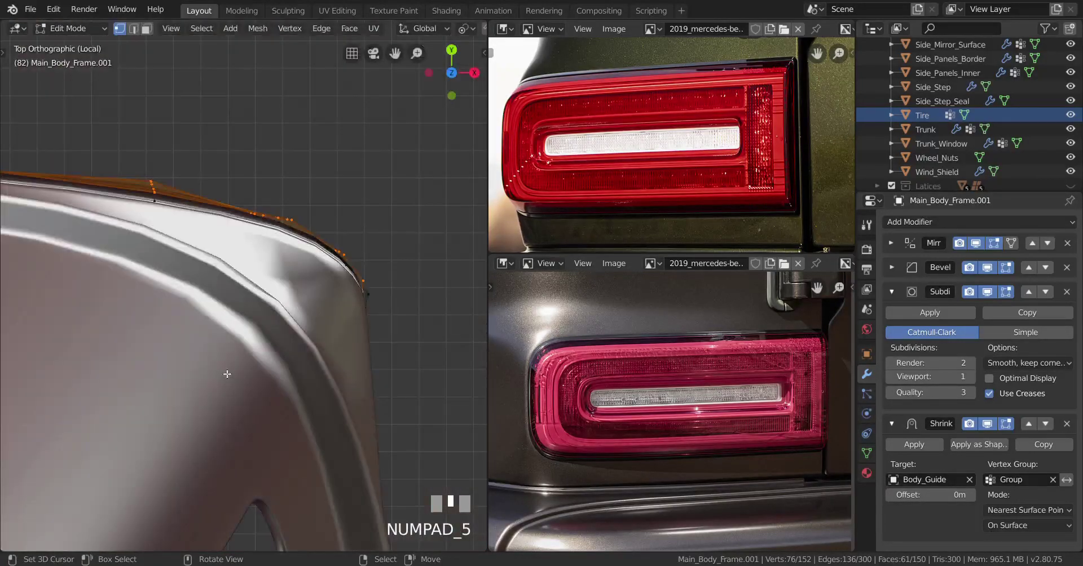
shift+middle_drag(199, 323, 244, 387)
scroll(113, 417, up, 1)
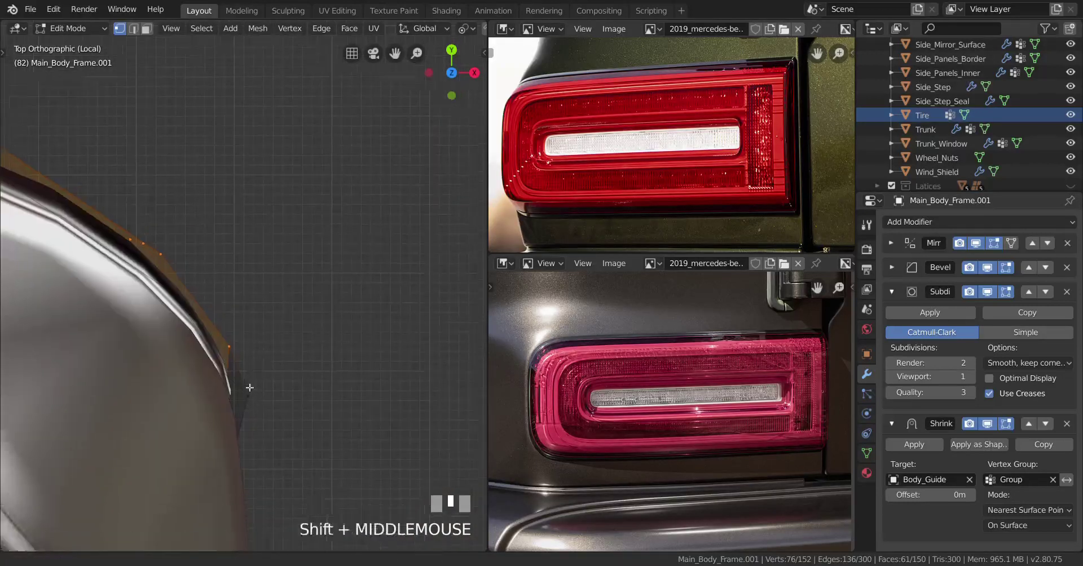
key(s)
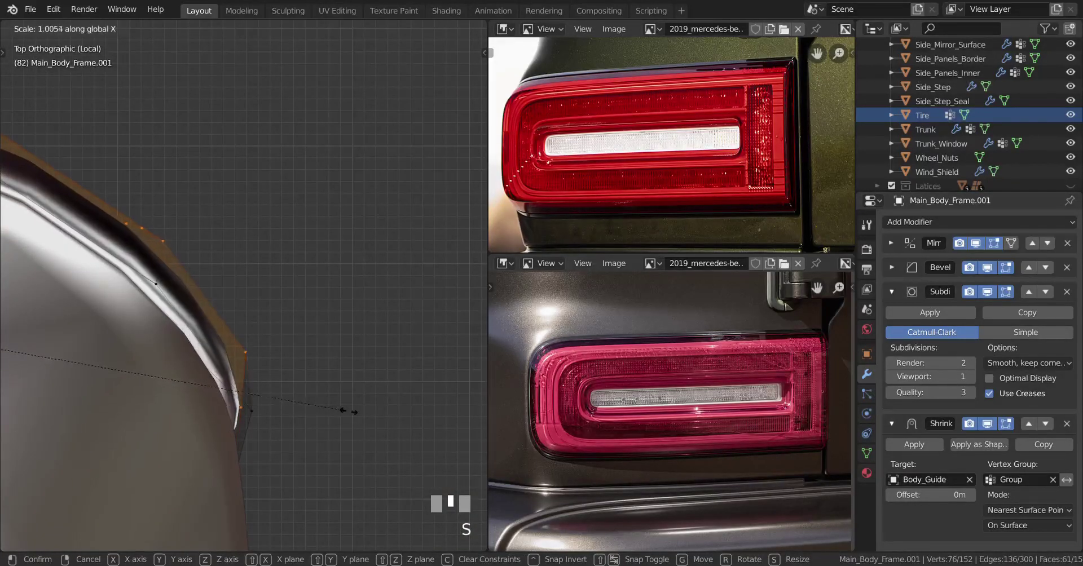
click(394, 411)
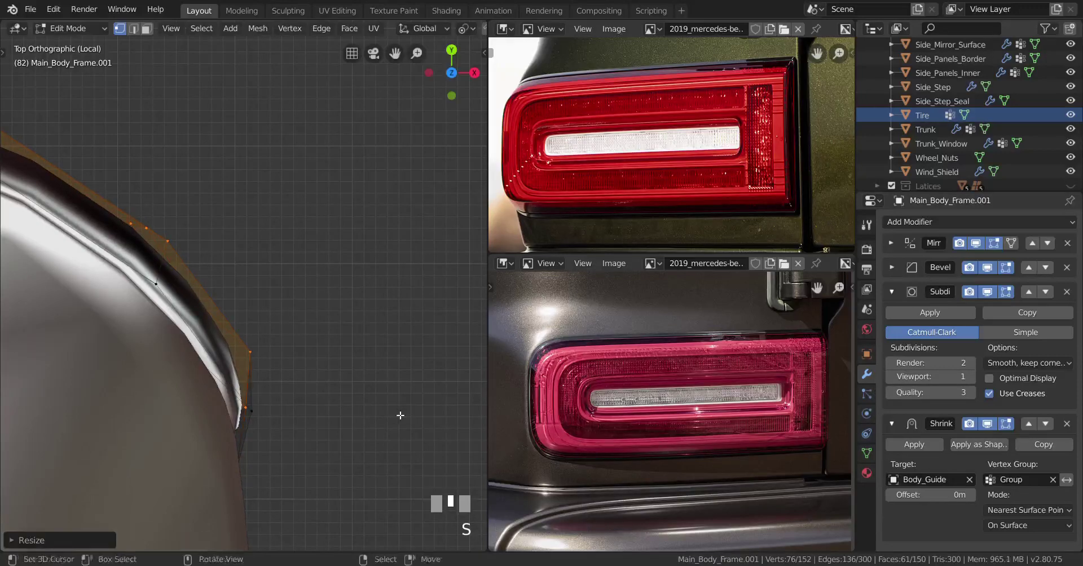
Rescale the panel's front faces slightly again while viewing the panel from the side
key(ctrl+shift+z)
scroll(399, 416, down, 1)
middle_drag(398, 415, 341, 414)
key(s)
click(243, 425)
Add two edge loops around the panel's side wall, one close to the front rim with even spacing and one close to the base edge
scroll(363, 411, up, 3)
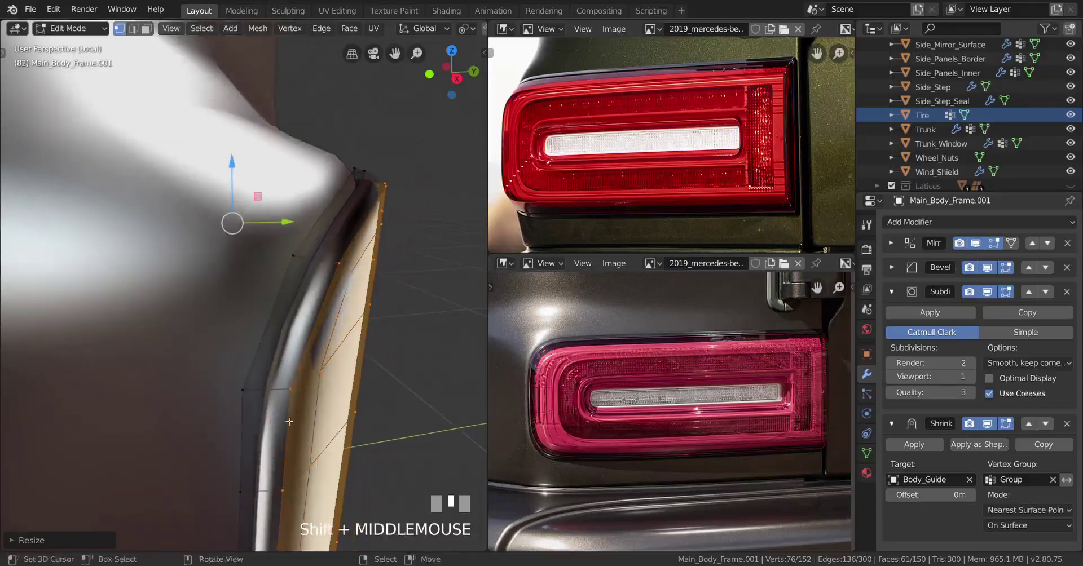
key(ctrl+r)
click(285, 390)
key(e)
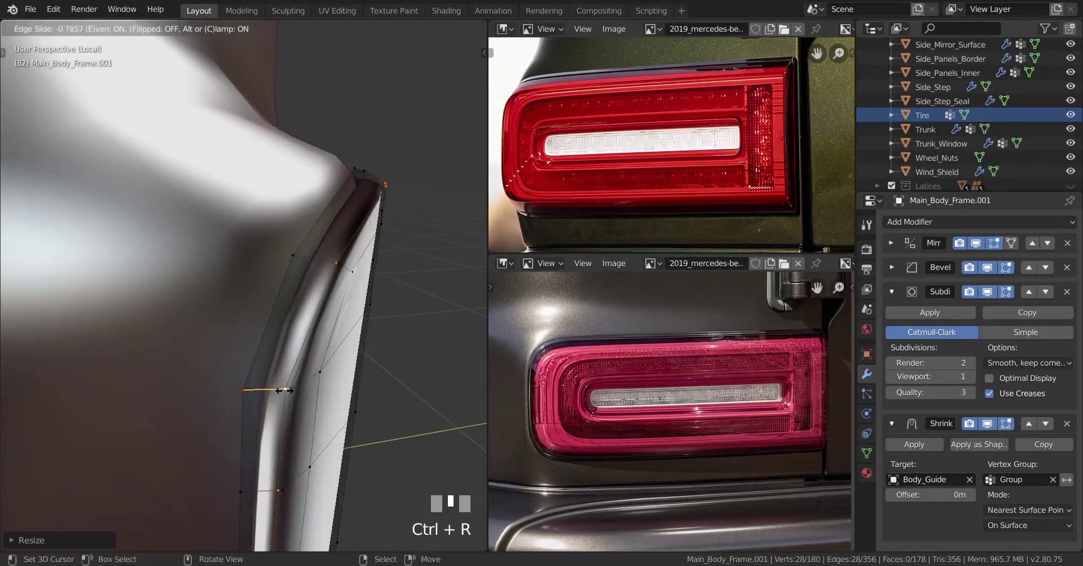
click(287, 389)
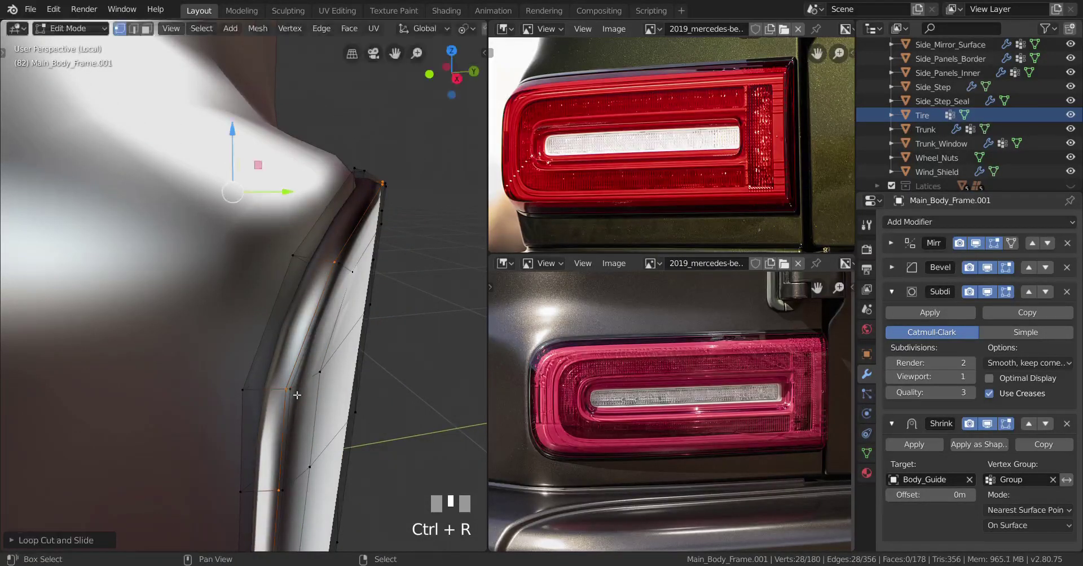
key(ctrl+r)
click(278, 395)
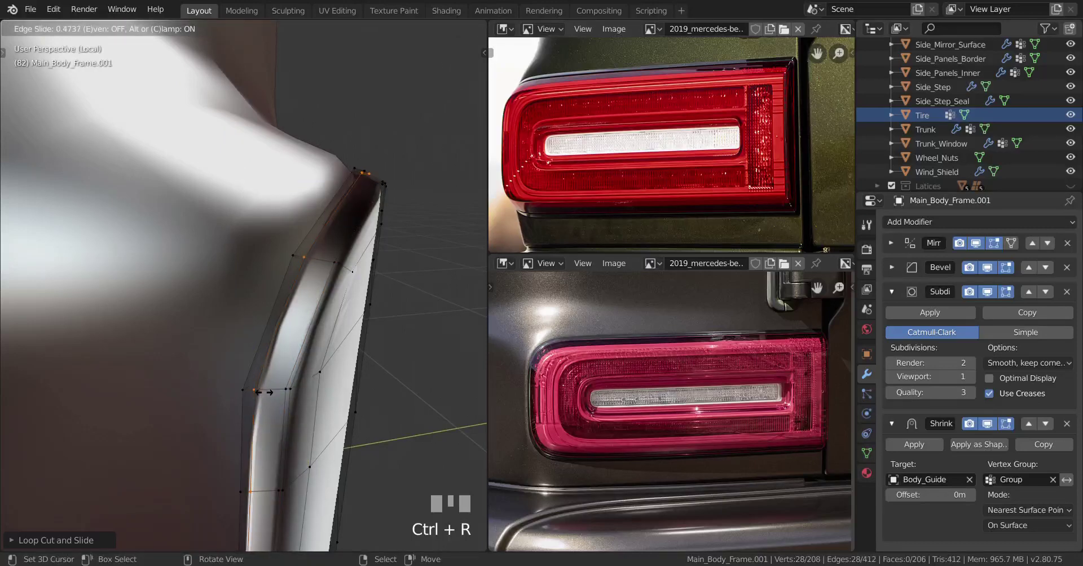
click(208, 385)
Check the side wall's shading outside mesh editing and select the linked front part of the panel
key(Tab)
middle_drag(330, 405, 287, 406)
scroll(287, 402, down, 2)
scroll(217, 365, up, 2)
key(Tab)
scroll(287, 405, up, 2)
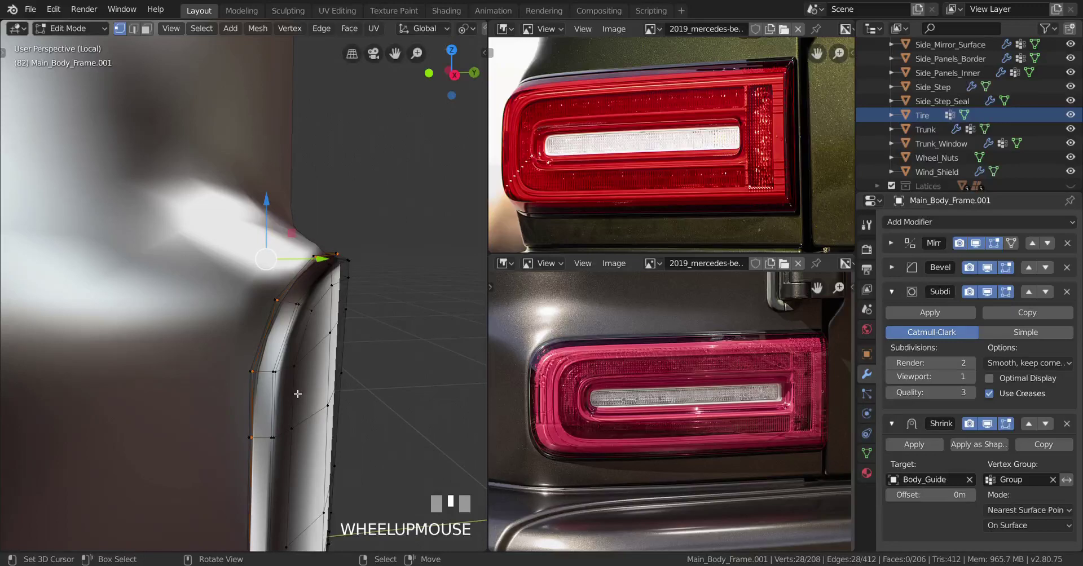
key(h)
key(l)
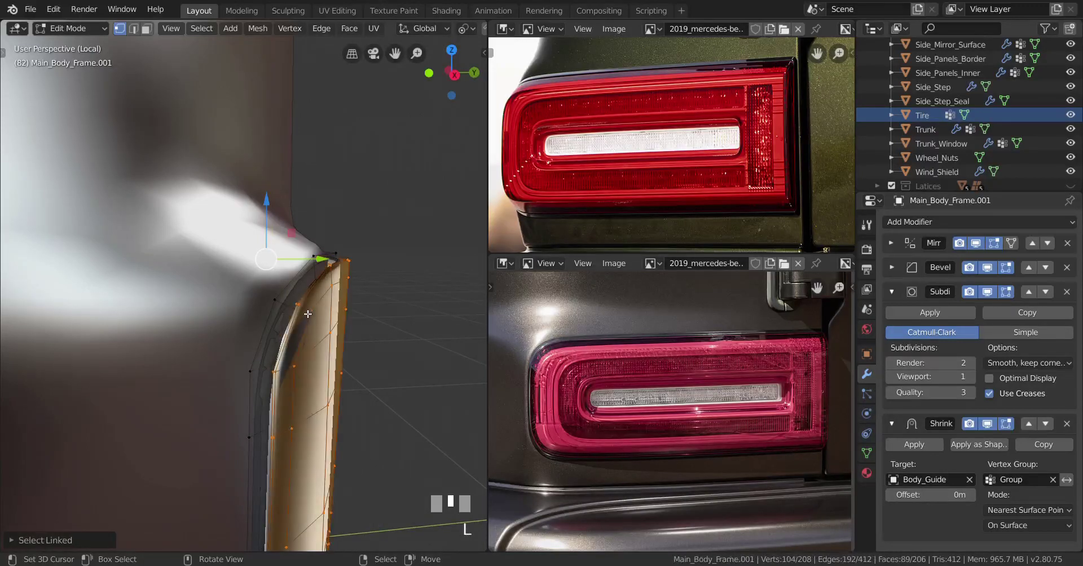
Hide the selected linked shell and inset all faces of the remaining linked tail light sheet by a thin margin
mouse_move(308, 313)
middle_down()
mouse_move(276, 355)
mouse_move(240, 333)
mouse_move(292, 328)
middle_up()
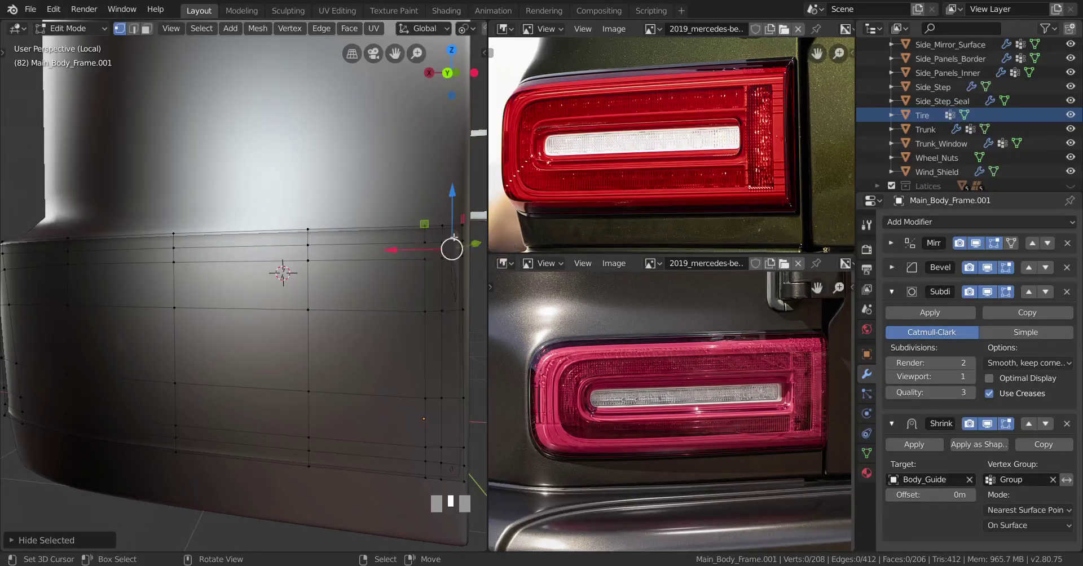
right_click(460, 229)
key(ctrl+l)
key(i)
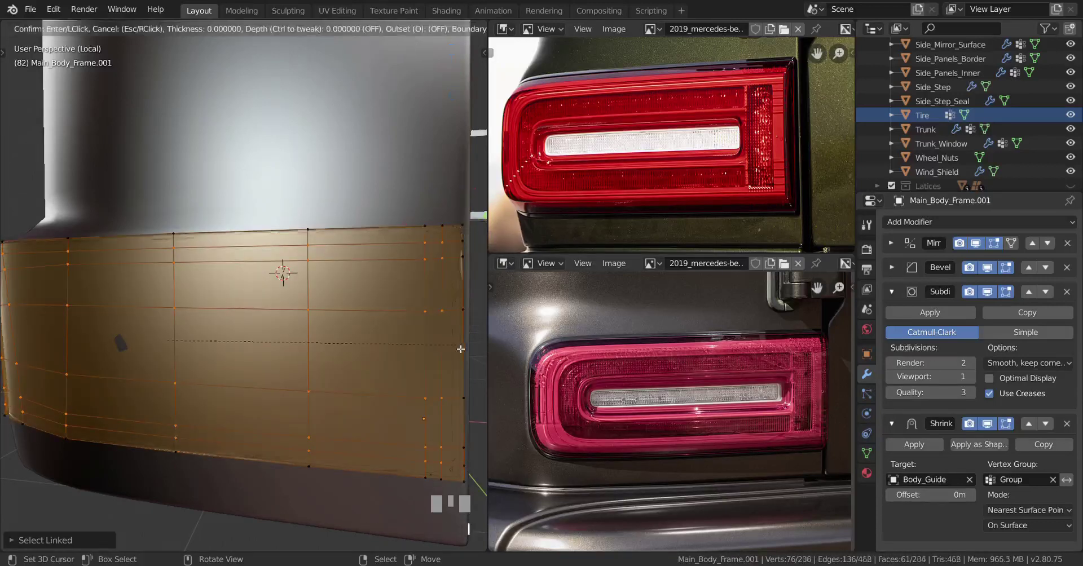
click(430, 330)
Delete the faces inside the inset so only a thin border strip around the tail light remains
middle_drag(430, 330, 256, 347)
scroll(256, 347, up, 2)
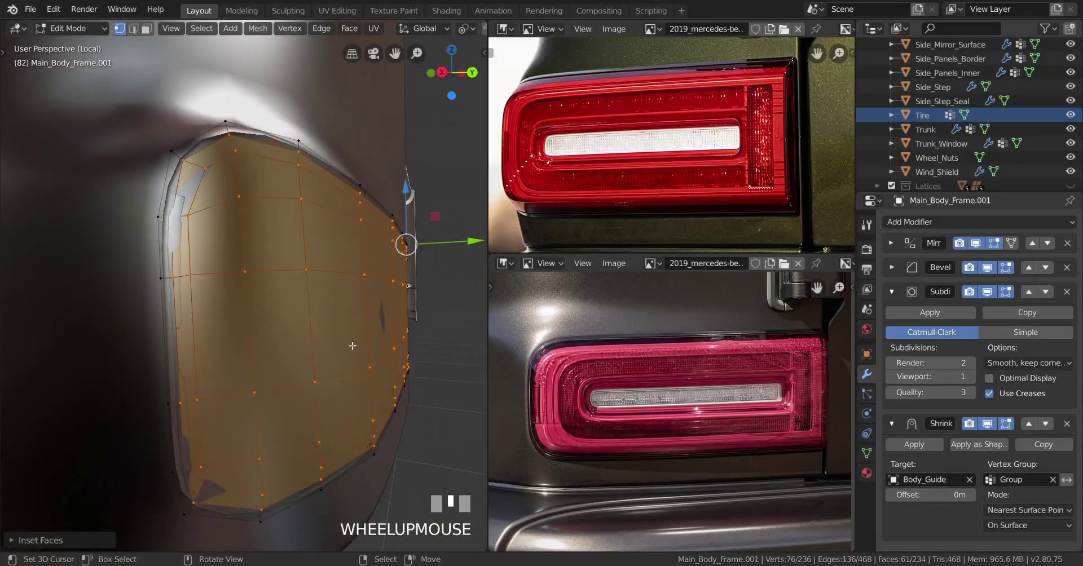
key(x)
click(338, 367)
Reveal the hidden lens geometry, compare it with the border strip in wireframe, and hide it again
middle_drag(336, 377, 229, 301)
key(alt+h)
scroll(214, 316, up, 2)
key(z)
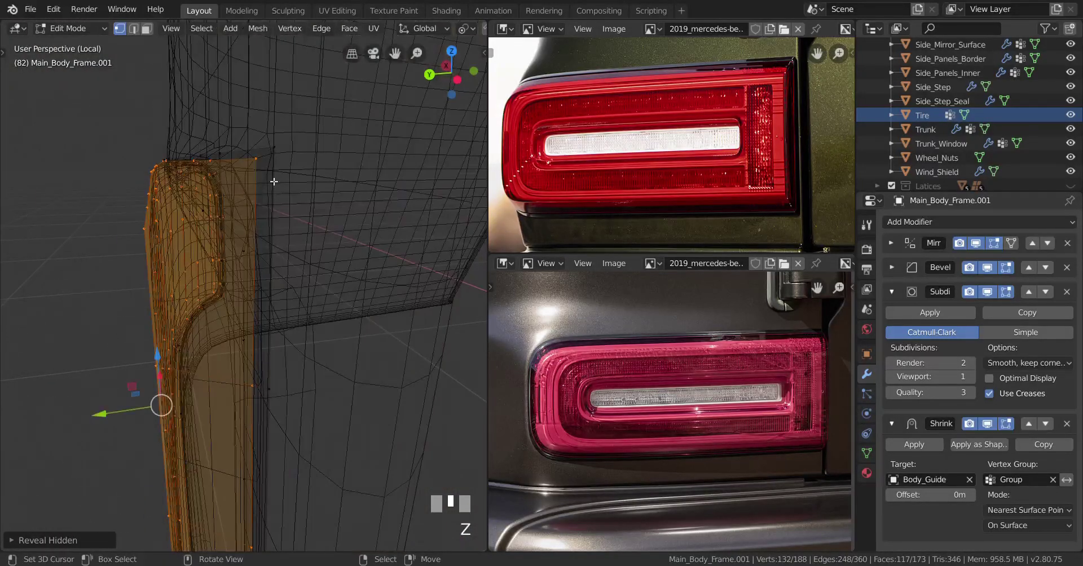
key(z)
scroll(305, 244, down, 3)
mouse_move(305, 244)
middle_down()
mouse_move(331, 252)
mouse_move(327, 243)
middle_up()
key(h)
shift+middle_drag(327, 243, 296, 244)
key(ctrl+r)
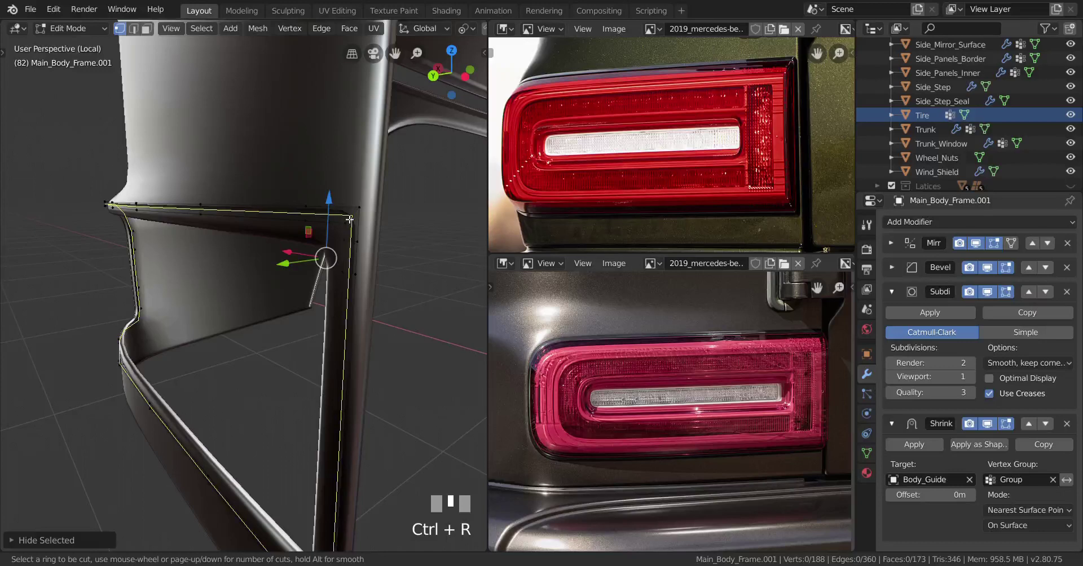
click(357, 220)
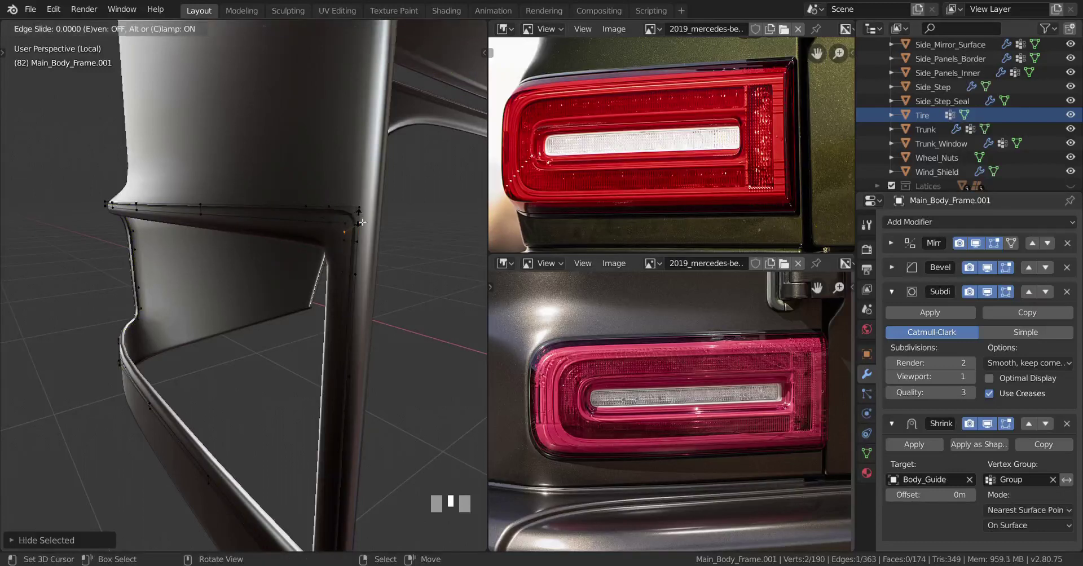
click(354, 218)
key(ctrl+z)
Add a loop cut running around the tail light's border strip and slide it closer to the strip's outer edge
key(ctrl+r)
click(355, 218)
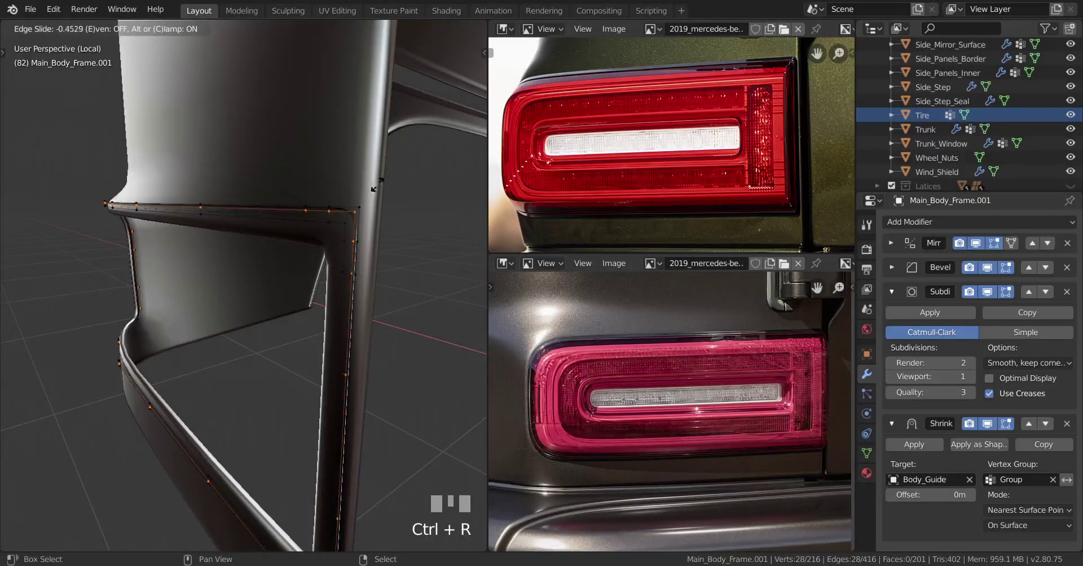
key(e)
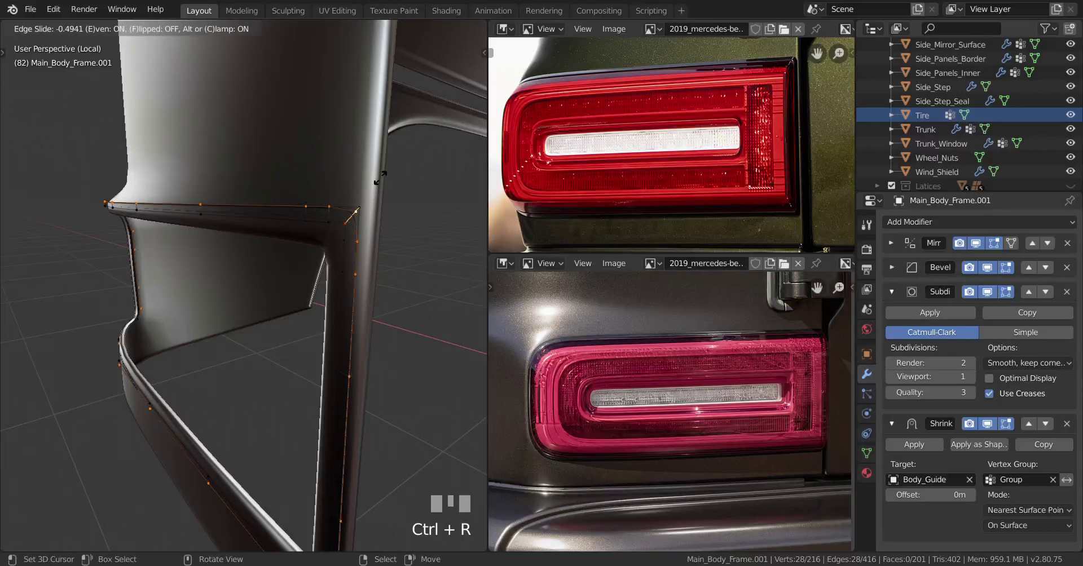
key(f)
click(392, 169)
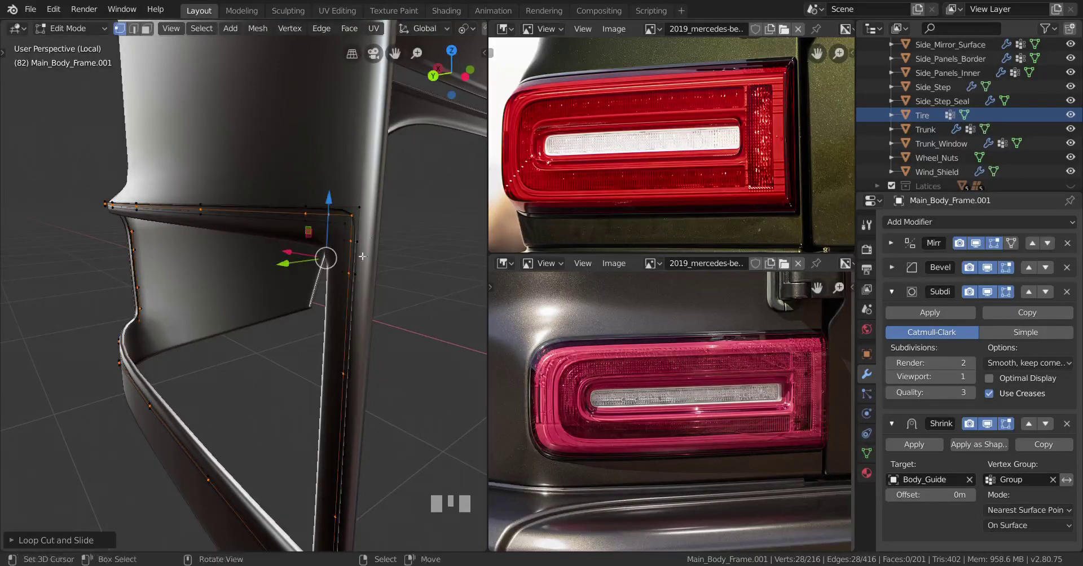
key(g)
key(g)
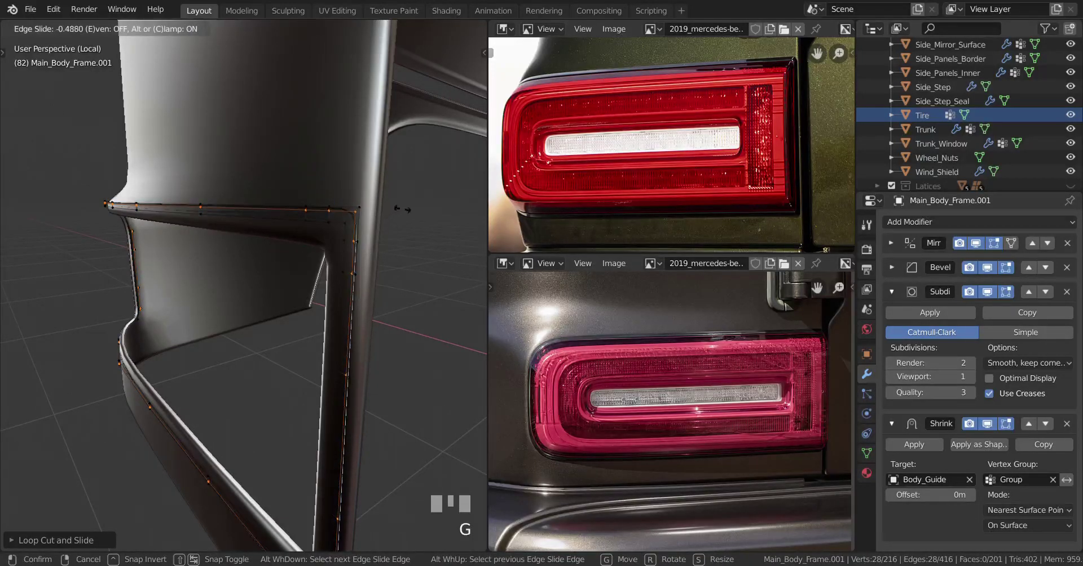
shift+click(404, 207)
Reveal the hidden lens geometry and check the border strip together with it in Object Mode
scroll(316, 251, down, 3)
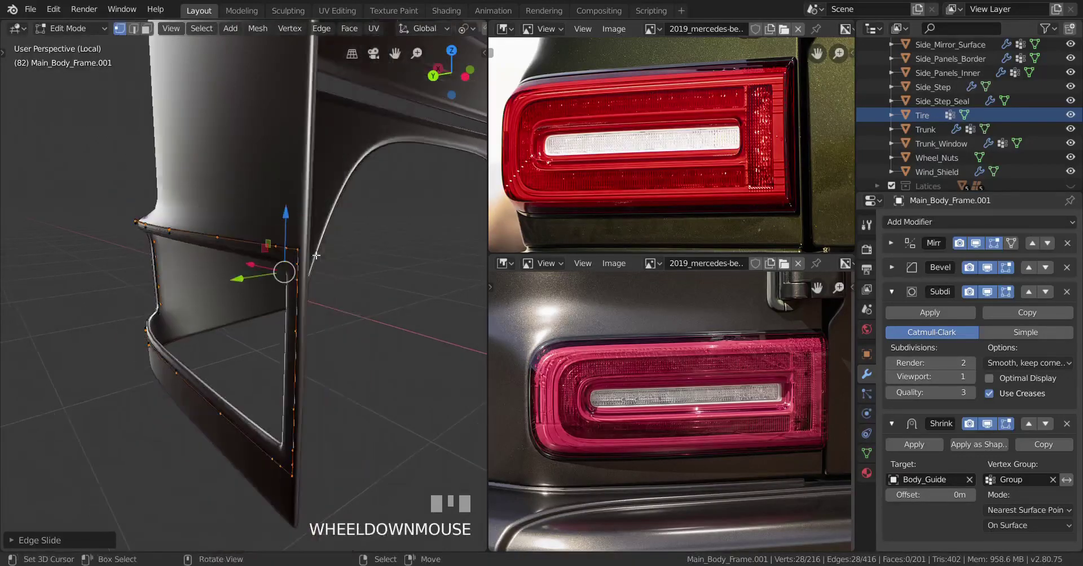
middle_drag(307, 251, 300, 341)
scroll(389, 273, up, 2)
key(alt+h)
key(Tab)
key(Tab)
Select the region of front faces on the lens, working from one corner vertex across to the opposite lower corner
scroll(335, 270, up, 2)
scroll(315, 309, up, 2)
right_click(313, 321)
scroll(314, 321, down, 2)
scroll(218, 326, down, 1)
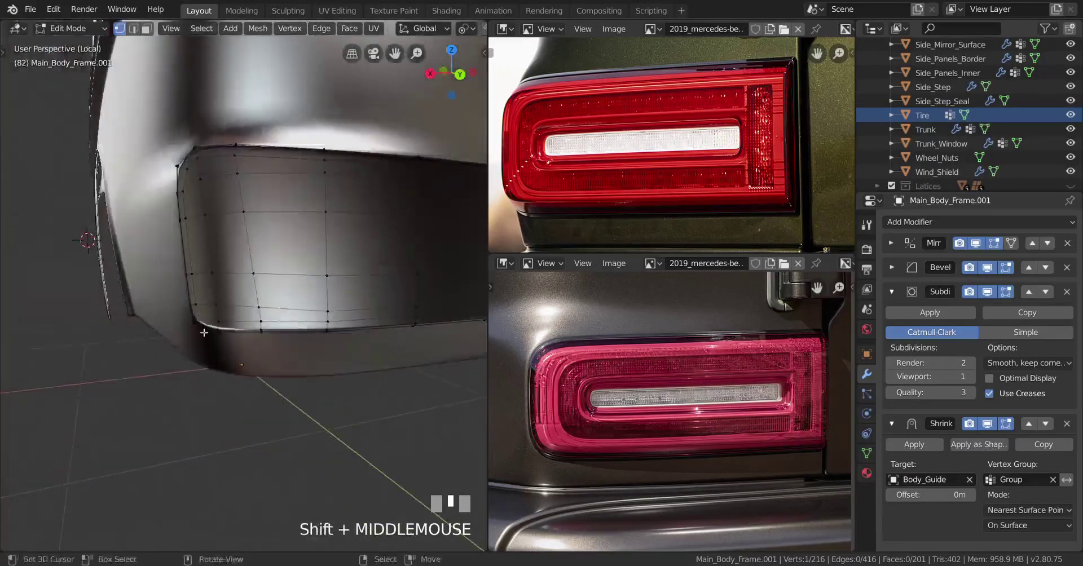
scroll(300, 340, up, 3)
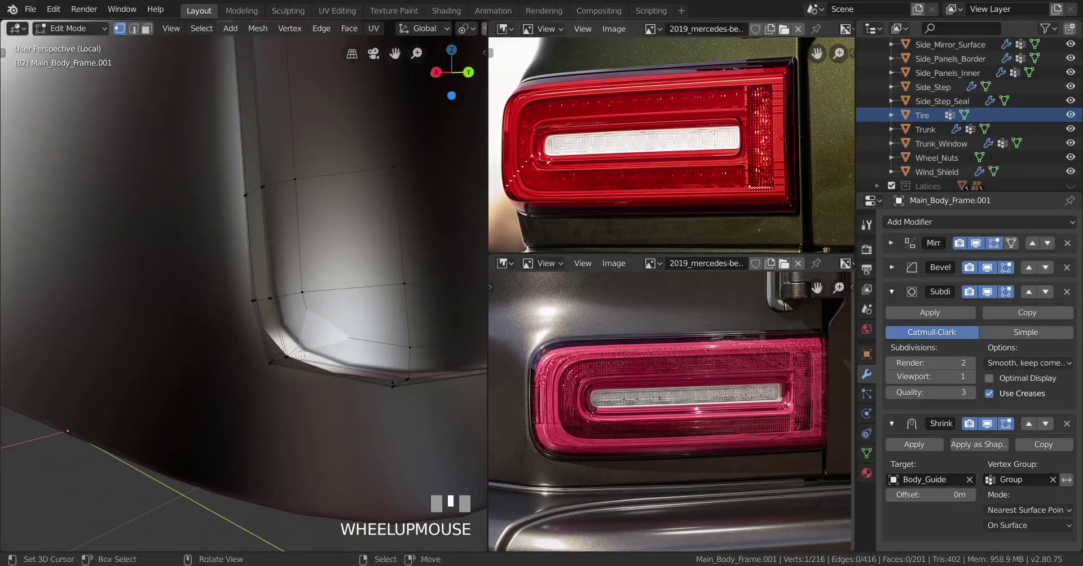
scroll(300, 356, up, 2)
ctrl+shift+right_click(320, 402)
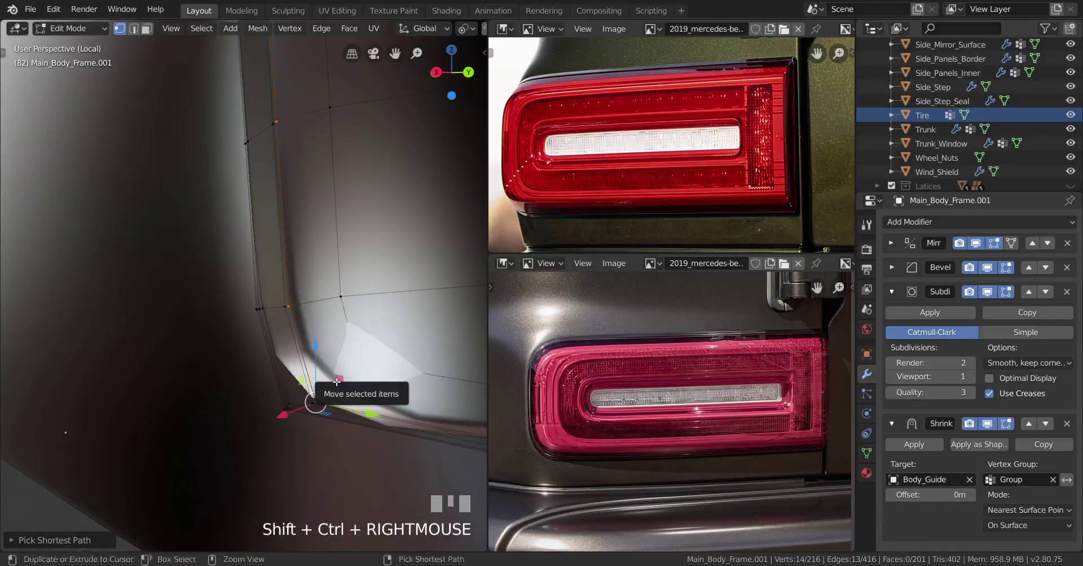
key(ctrl+z)
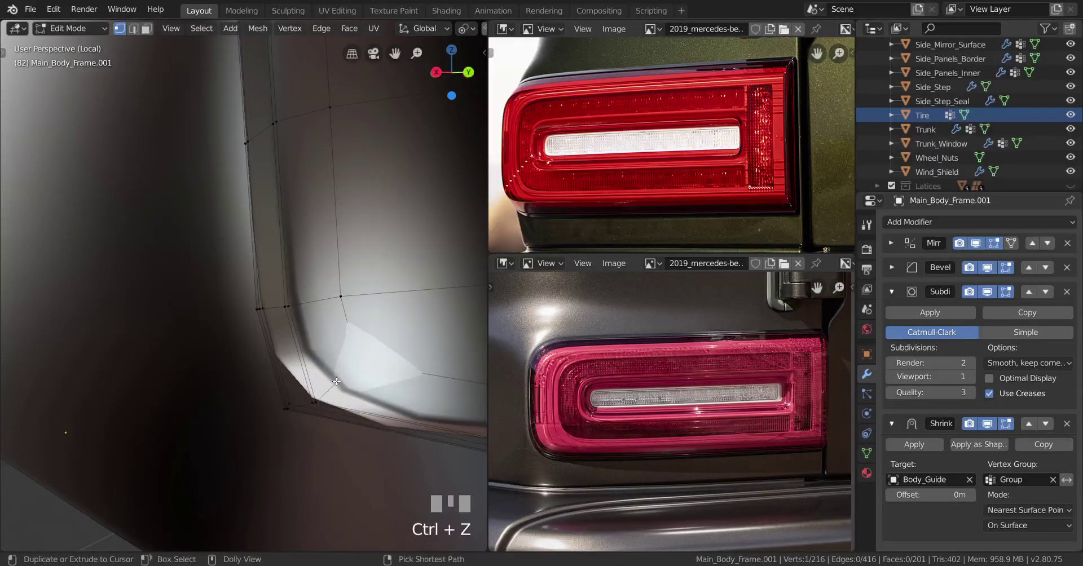
ctrl+shift+right_click(331, 384)
Extend the selection to the last row of front faces at the lens's lower edge and inset them by about 0.0005
scroll(332, 384, down, 3)
middle_drag(331, 383, 271, 310)
scroll(265, 330, up, 3)
scroll(289, 317, up, 2)
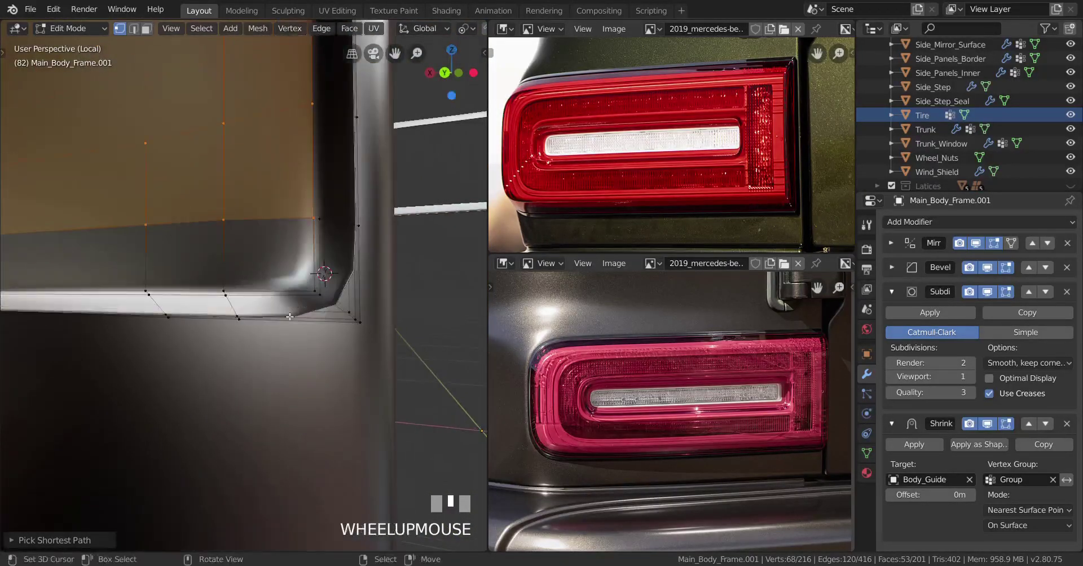
ctrl+shift+right_click(313, 293)
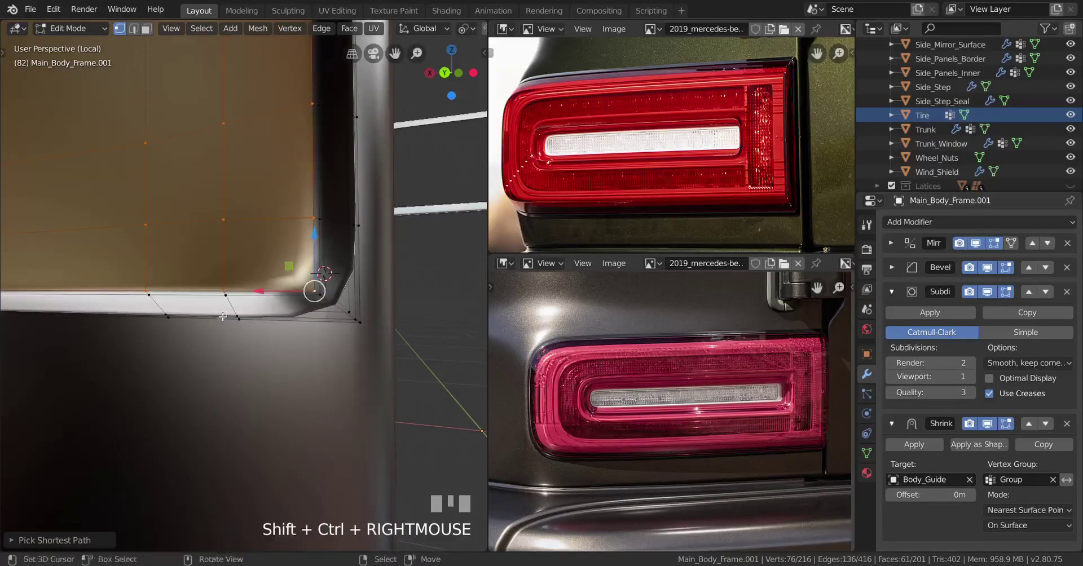
middle_drag(313, 293, 334, 303)
scroll(265, 372, up, 3)
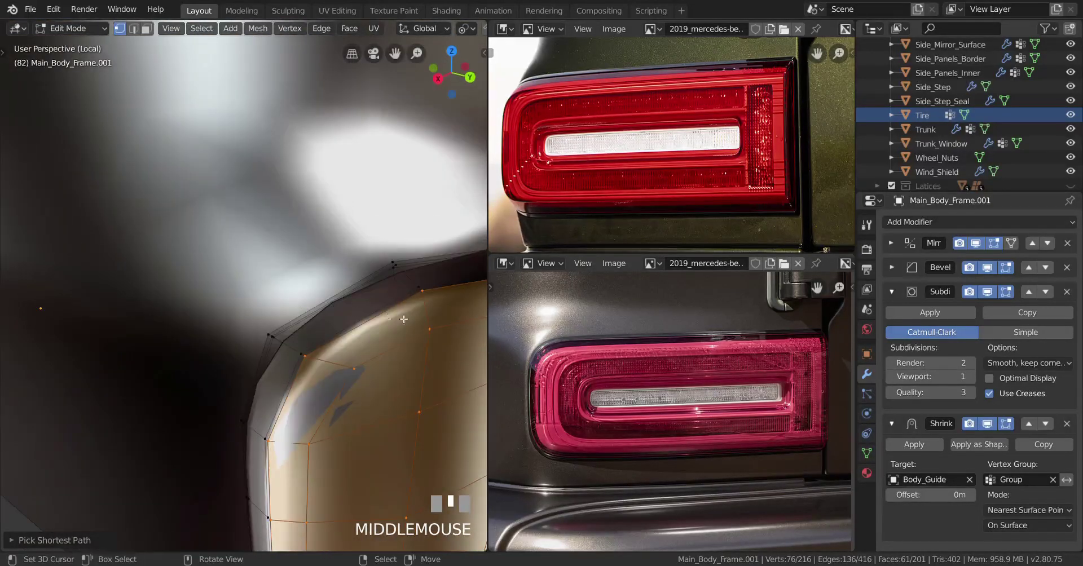
scroll(361, 328, up, 1)
middle_drag(389, 325, 328, 332)
scroll(196, 335, up, 1)
key(i)
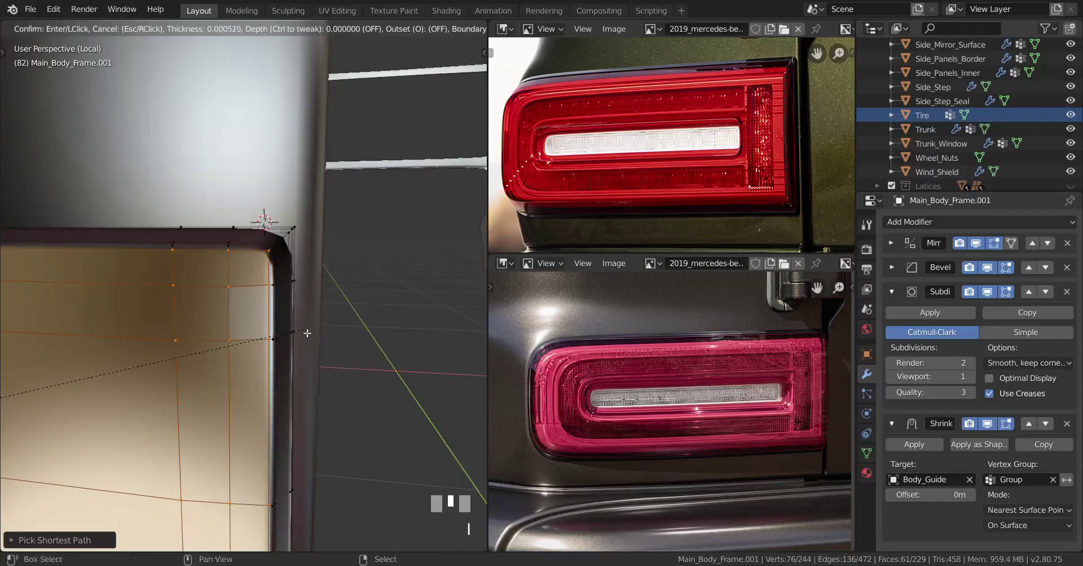
click(306, 332)
Examine the inset lens and its rim in Object Mode from several angles and compare them with the tail light reference photos
key(Tab)
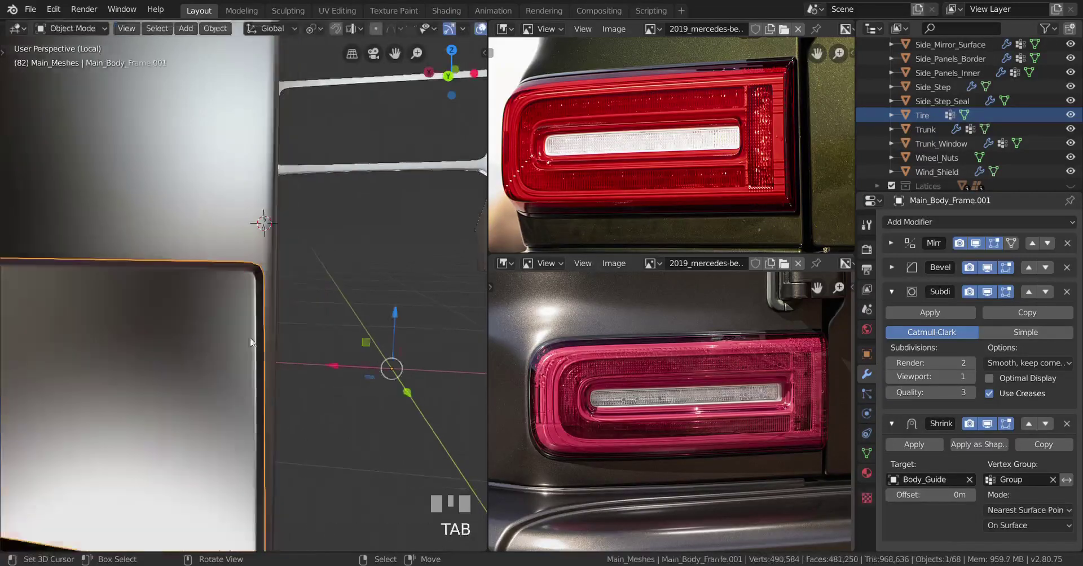
middle_drag(253, 340, 282, 338)
shift+middle_drag(282, 338, 302, 350)
scroll(282, 344, down, 3)
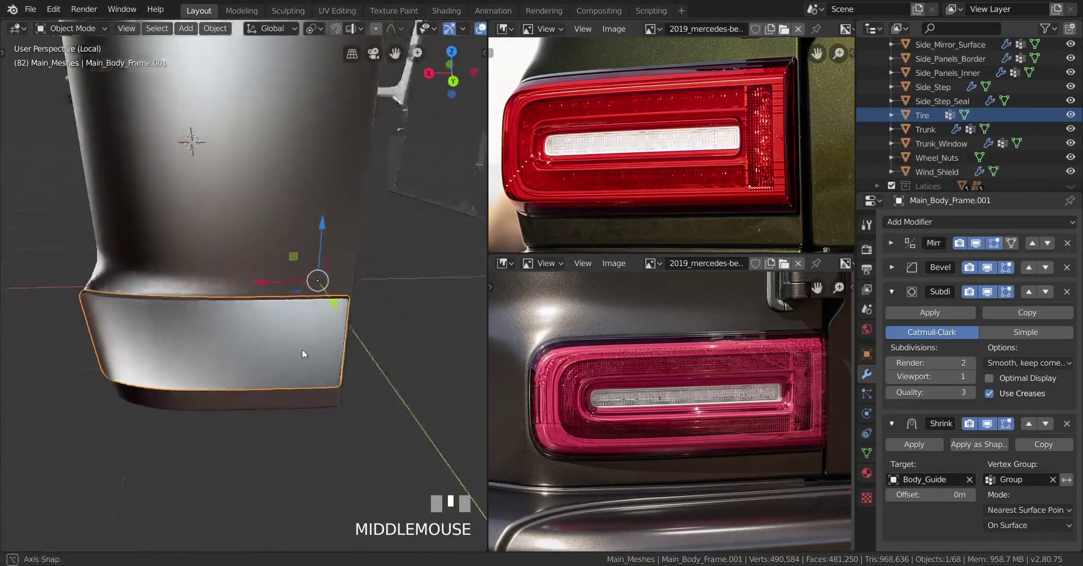
scroll(267, 343, up, 4)
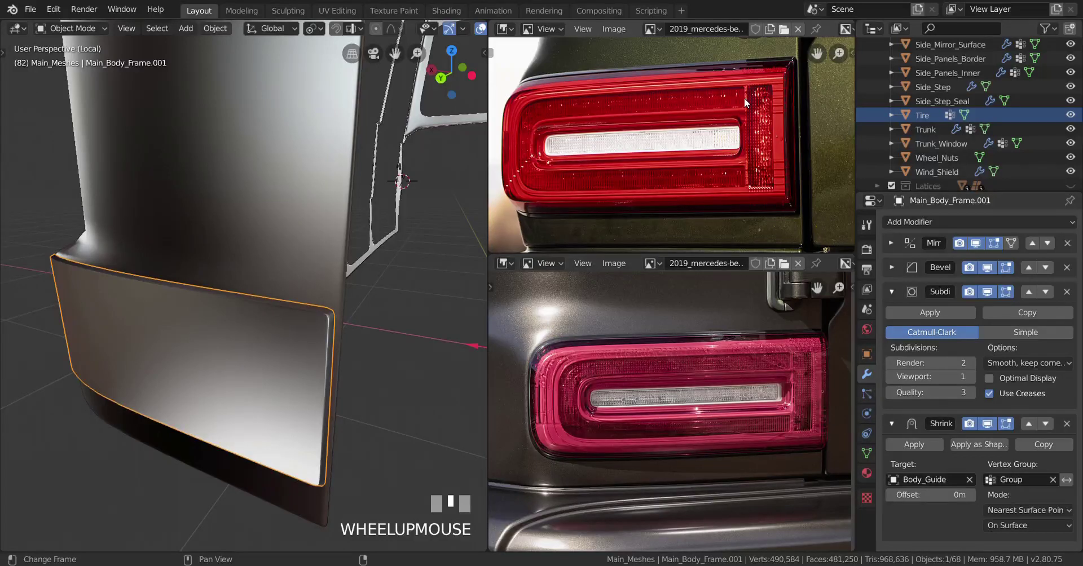
scroll(154, 296, down, 2)
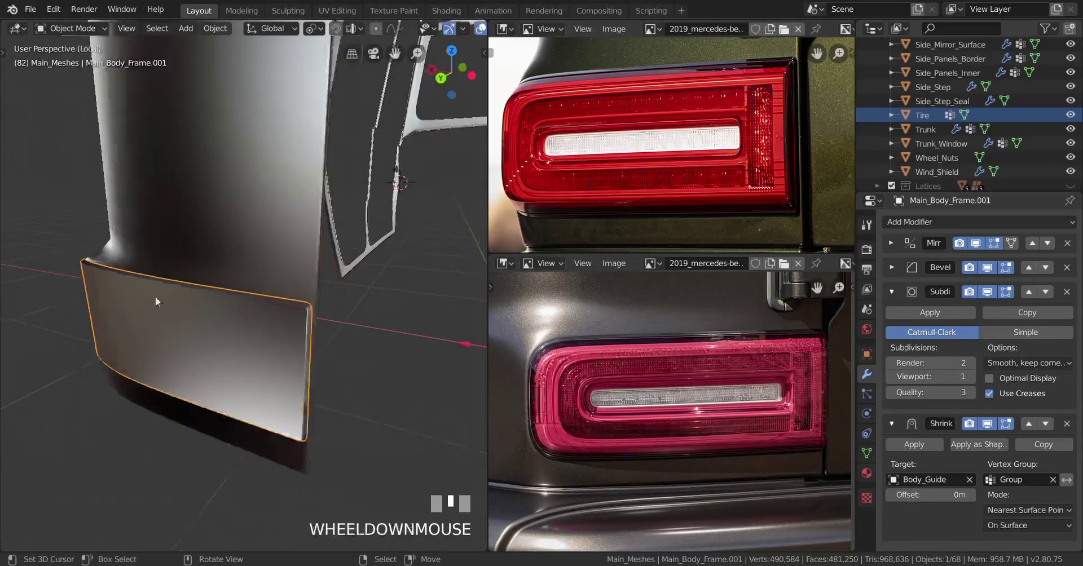
middle_drag(155, 297, 228, 295)
scroll(312, 292, up, 2)
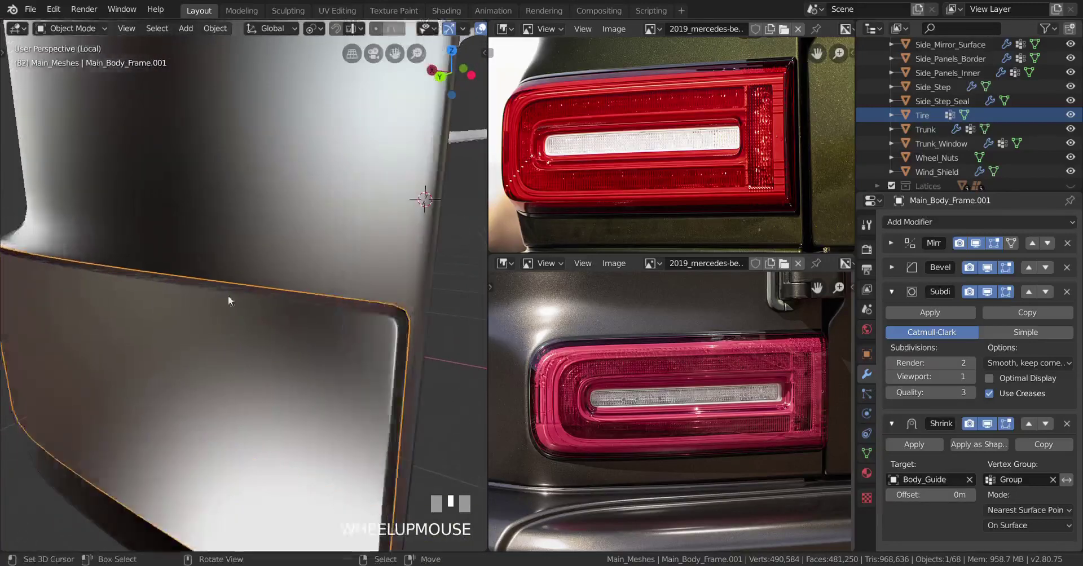
Duplicate the edge loop around the tail light's border in place and separate it into its own object
key(Tab)
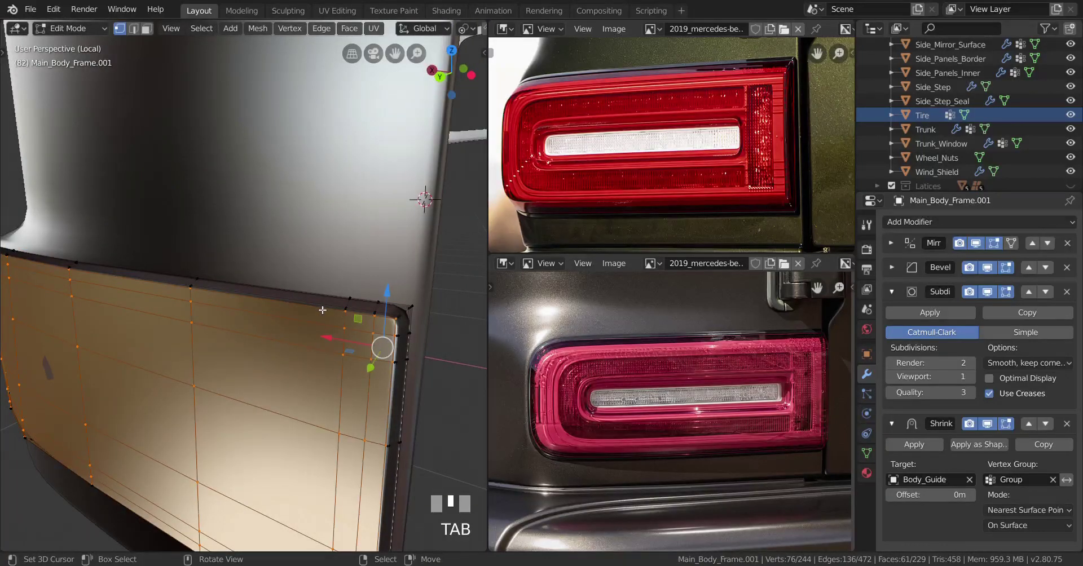
scroll(322, 310, up, 2)
middle_drag(311, 309, 325, 304)
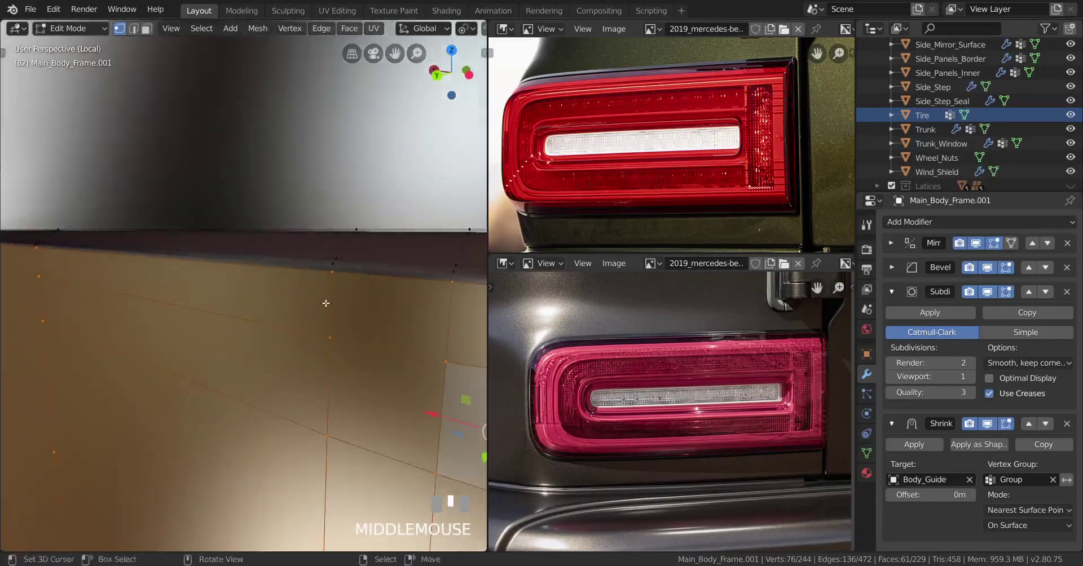
alt+right_click(378, 267)
scroll(375, 270, down, 2)
scroll(373, 287, up, 1)
scroll(265, 338, down, 1)
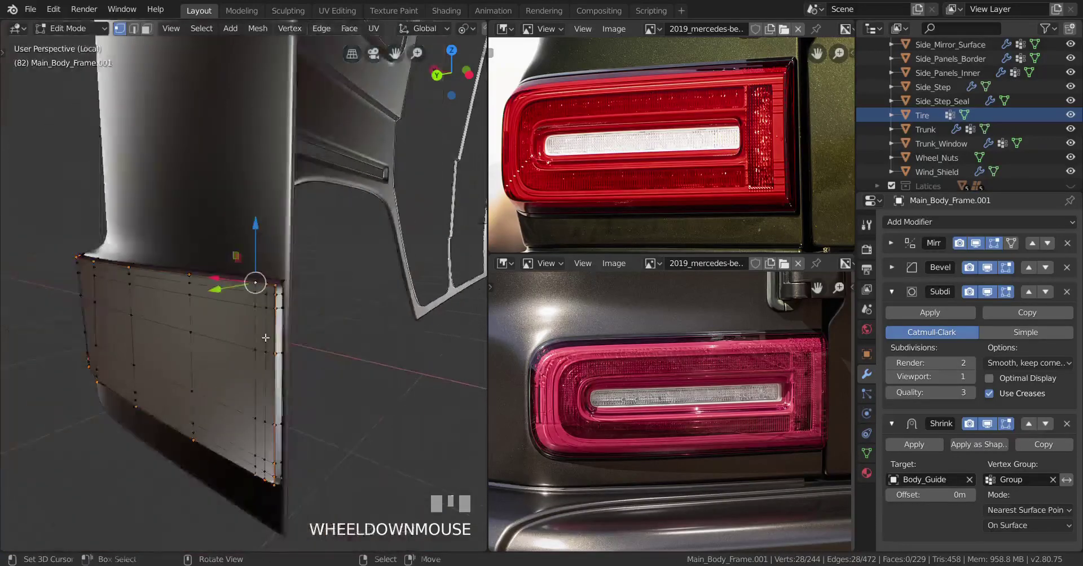
mouse_move(266, 337)
middle_down()
mouse_move(425, 326)
mouse_move(269, 329)
middle_up()
scroll(269, 329, up, 1)
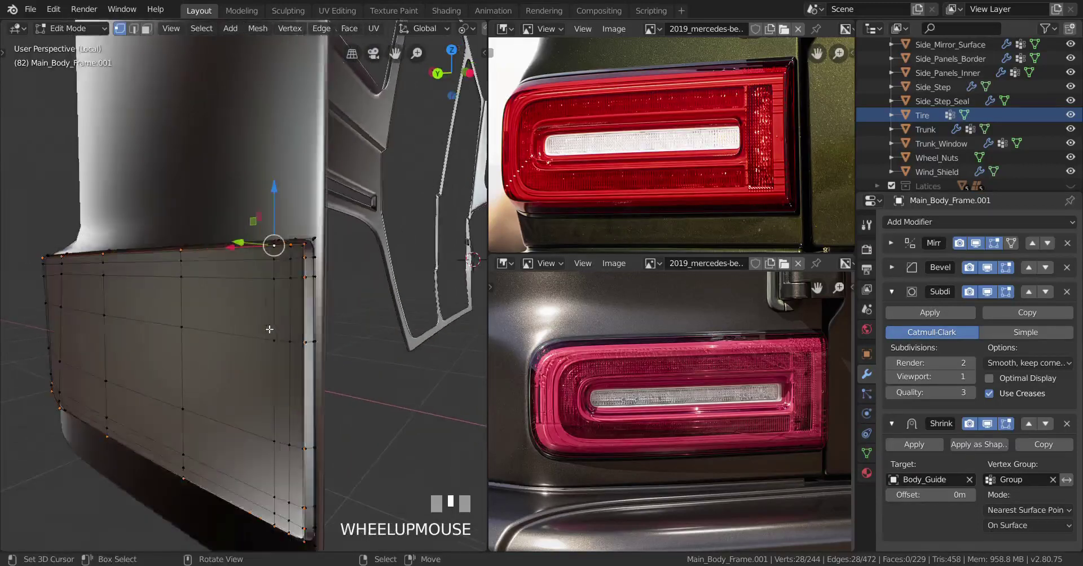
key(shift+d)
right_click(296, 326)
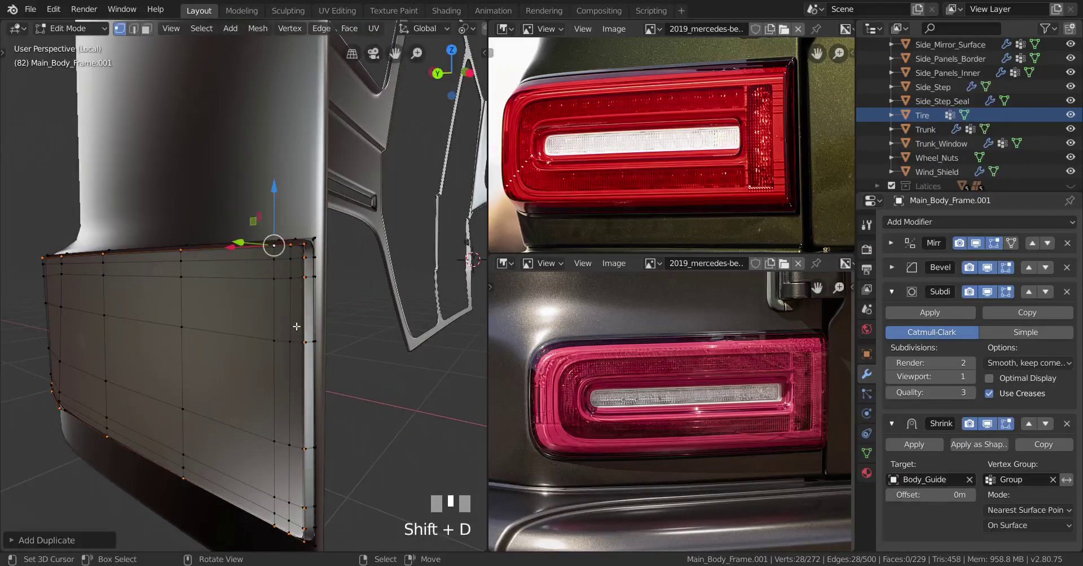
key(p)
click(292, 323)
key(Tab)
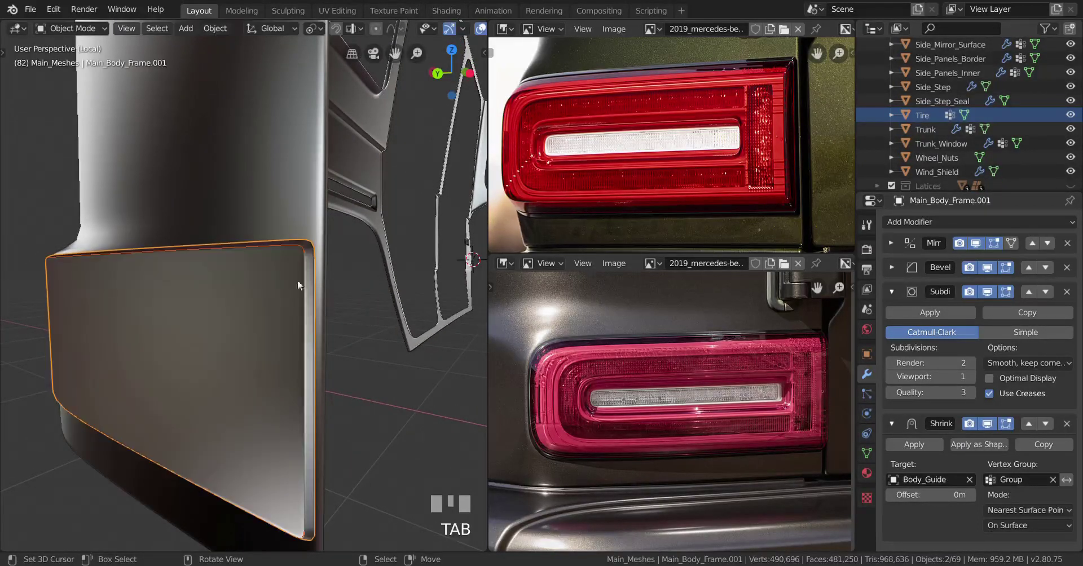
Select the separated edge loop object and examine its mesh in wireframe from the back against the reference photos
right_click(295, 246)
scroll(293, 251, down, 2)
key(Tab)
mouse_move(221, 343)
middle_down()
mouse_move(301, 356)
mouse_move(243, 343)
middle_up()
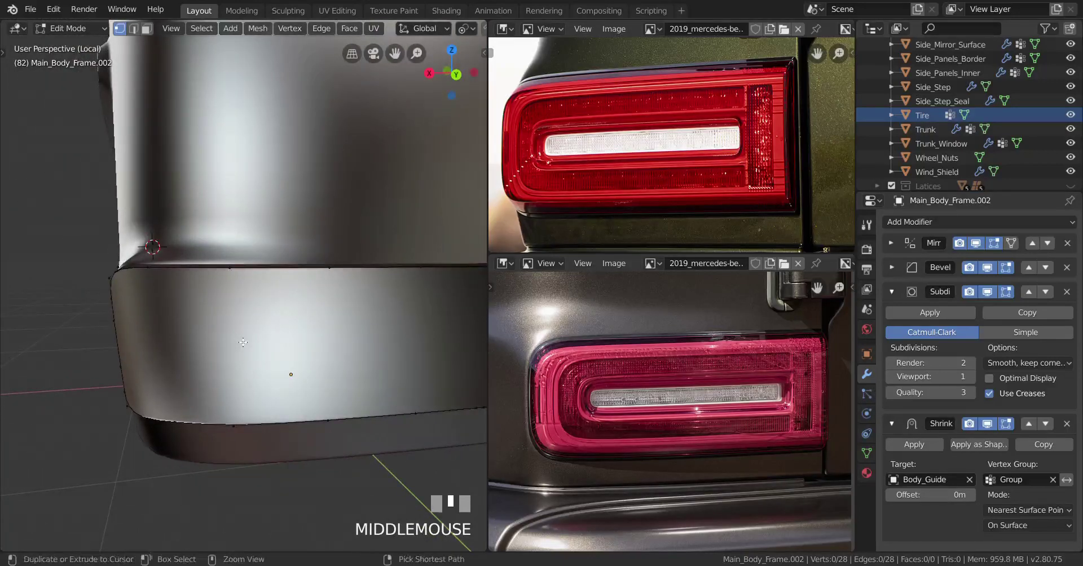
key(ctrl+KP_1)
key(shift+z)
scroll(270, 321, up, 2)
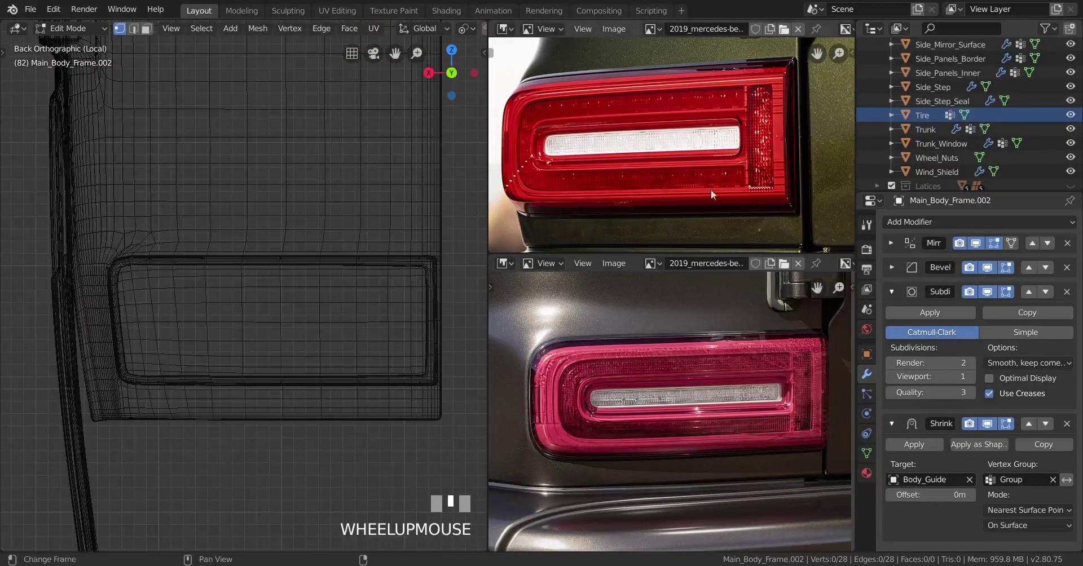
scroll(246, 346, down, 1)
key(Tab)
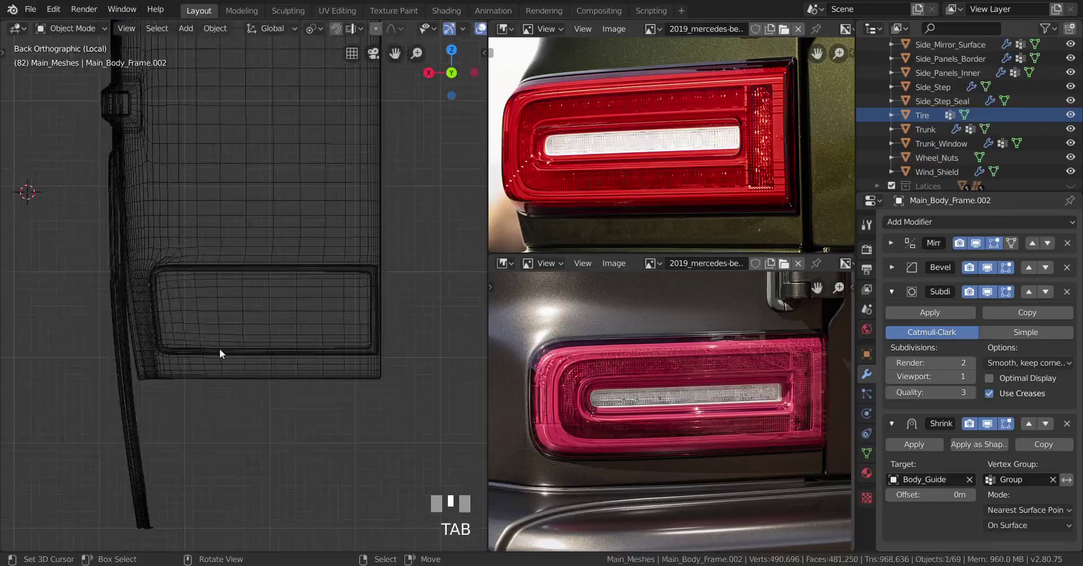
Return to solid shading, leave local view and show the whole car's rear in back orthographic view
key(z)
key(KP_Divide)
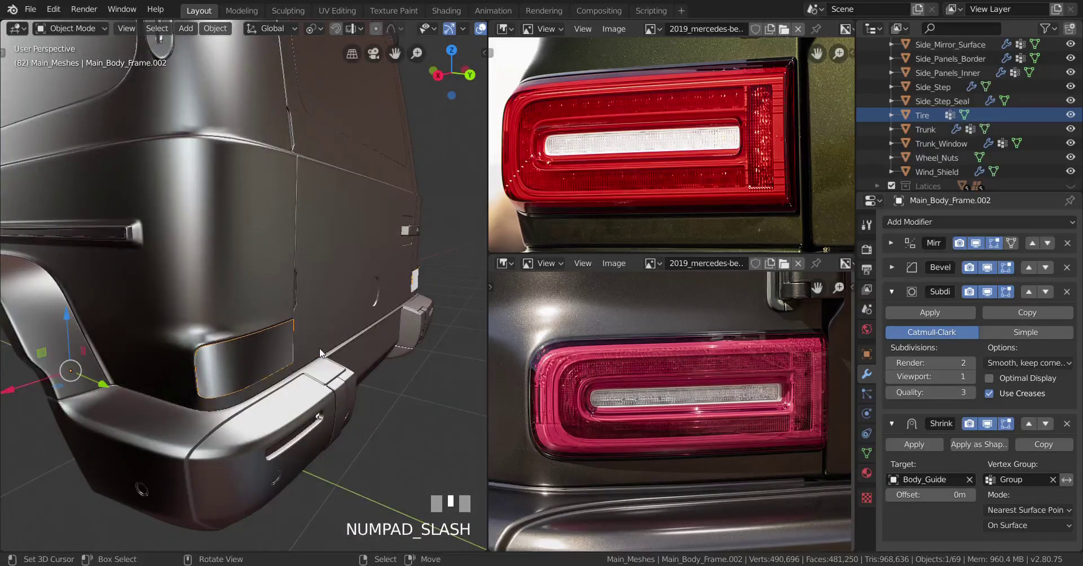
key(ctrl+KP_1)
scroll(262, 372, up, 2)
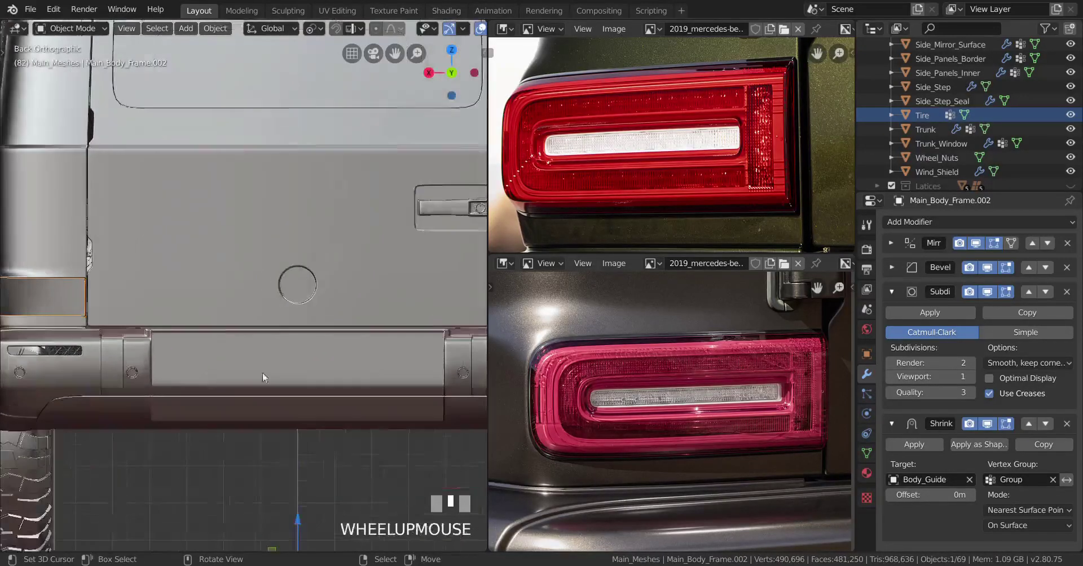
Select the tail light parts together with the main body frame, invert the selection and hide all other objects
mouse_move(262, 372)
shift+middle_down()
mouse_move(331, 364)
mouse_move(268, 357)
shift+middle_up()
key(shift+z)
scroll(384, 366, up, 2)
scroll(268, 356, up, 2)
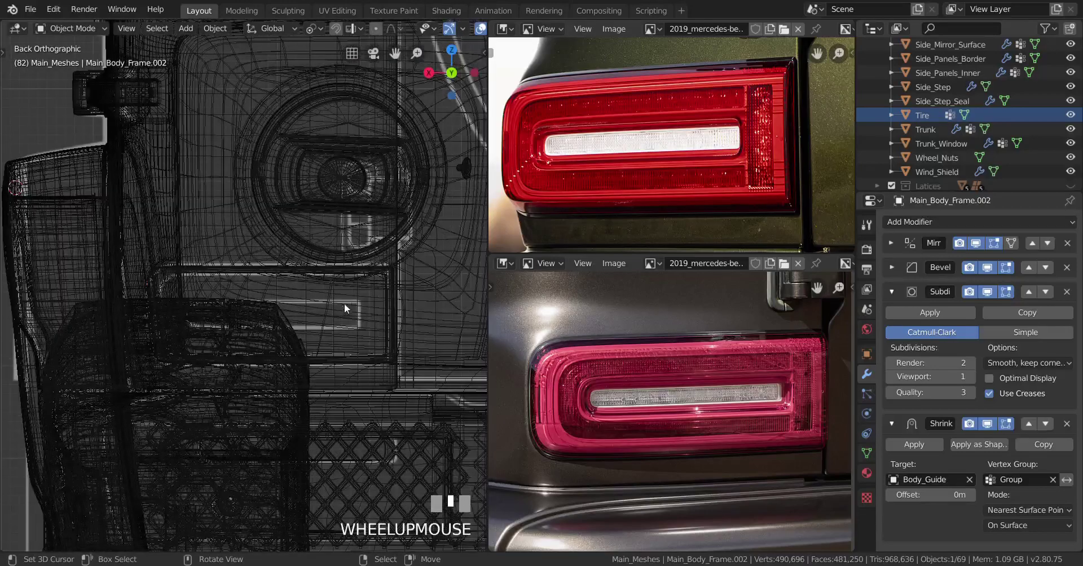
scroll(300, 330, down, 5)
key(shift+z)
scroll(375, 339, up, 1)
shift+middle_drag(381, 376, 319, 344)
shift+right_click(319, 343)
shift+right_click(322, 273)
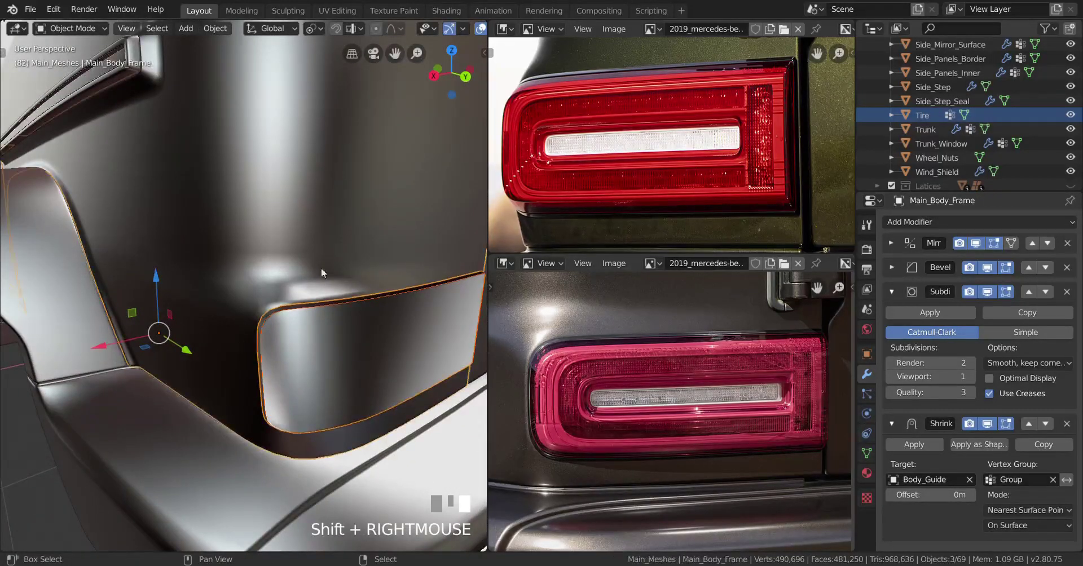
key(ctrl+i)
key(h)
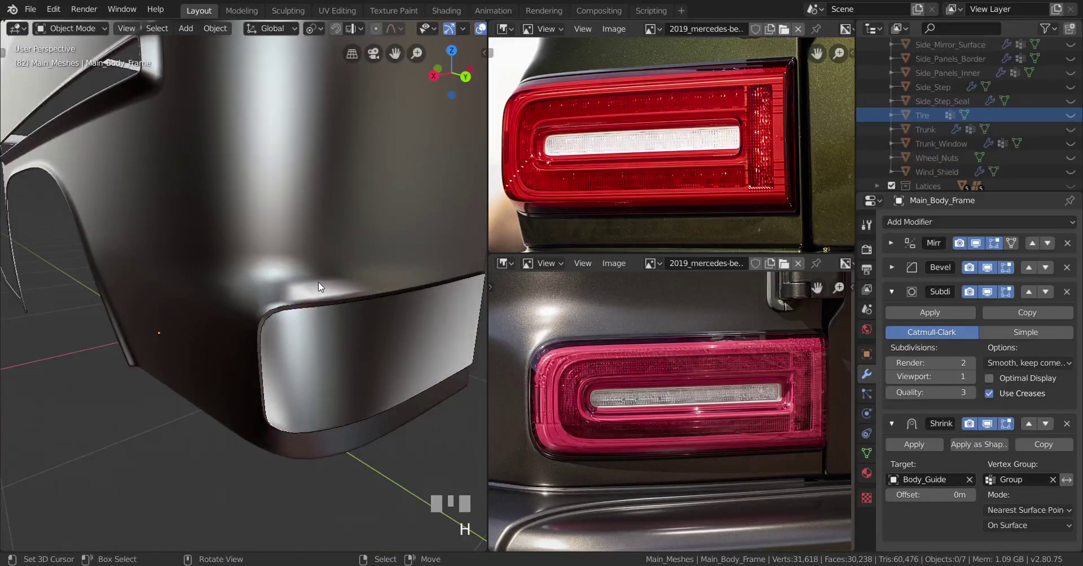
Select the separated edge loop object around the tail light and enter Edit Mode on it
key(ctrl+KP_1)
scroll(262, 265, up, 3)
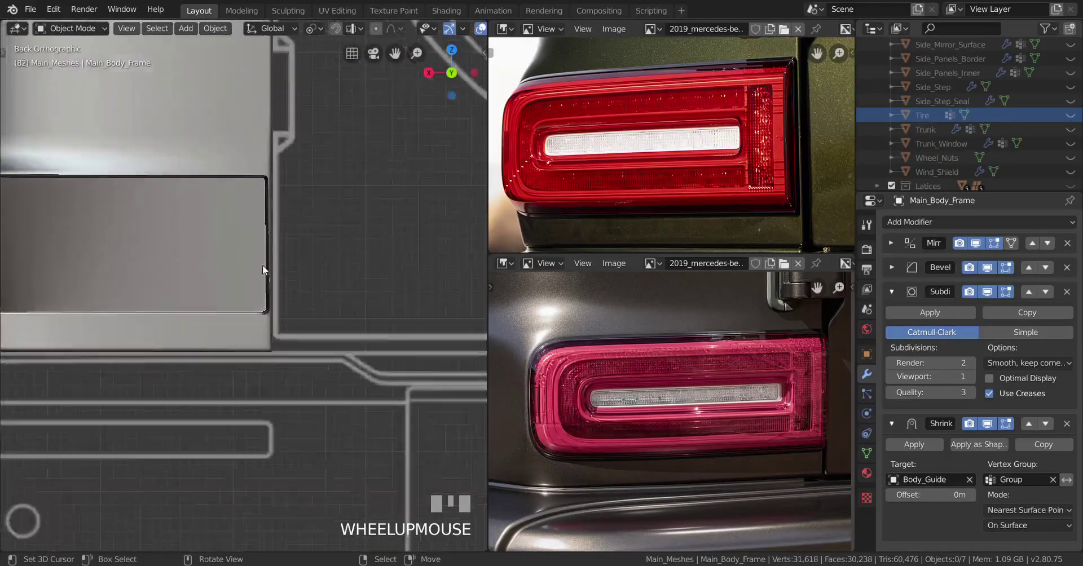
scroll(263, 270, up, 3)
right_click(263, 329)
middle_drag(263, 329, 288, 349)
scroll(266, 350, down, 2)
scroll(289, 350, up, 2)
key(Tab)
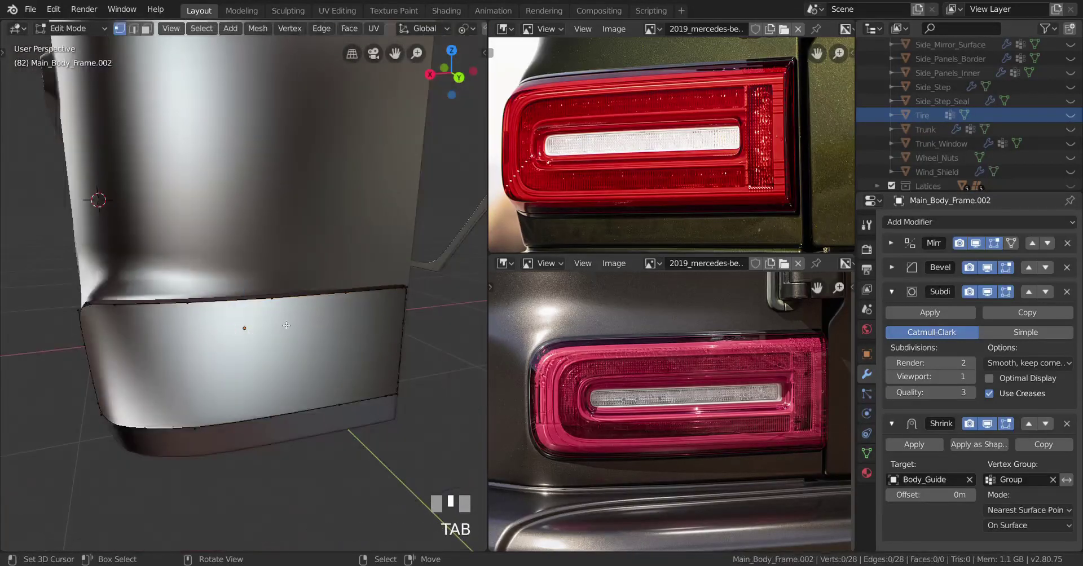
Select all vertices of the edge loop and show them in wireframe from the back orthographic view
key(a)
key(ctrl+KP_1)
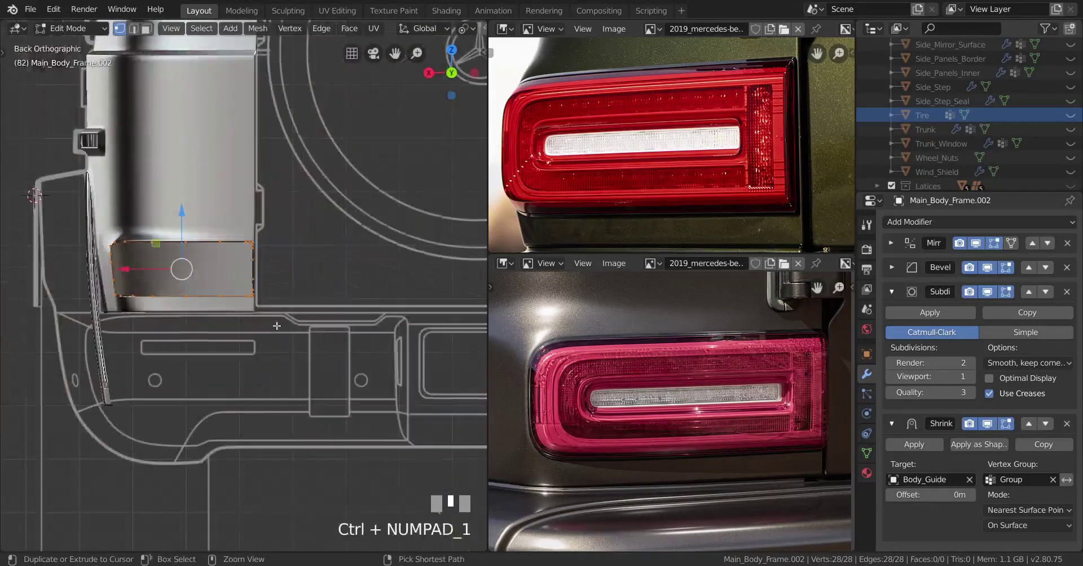
scroll(277, 326, up, 2)
shift+middle_drag(285, 308, 305, 316)
key(z)
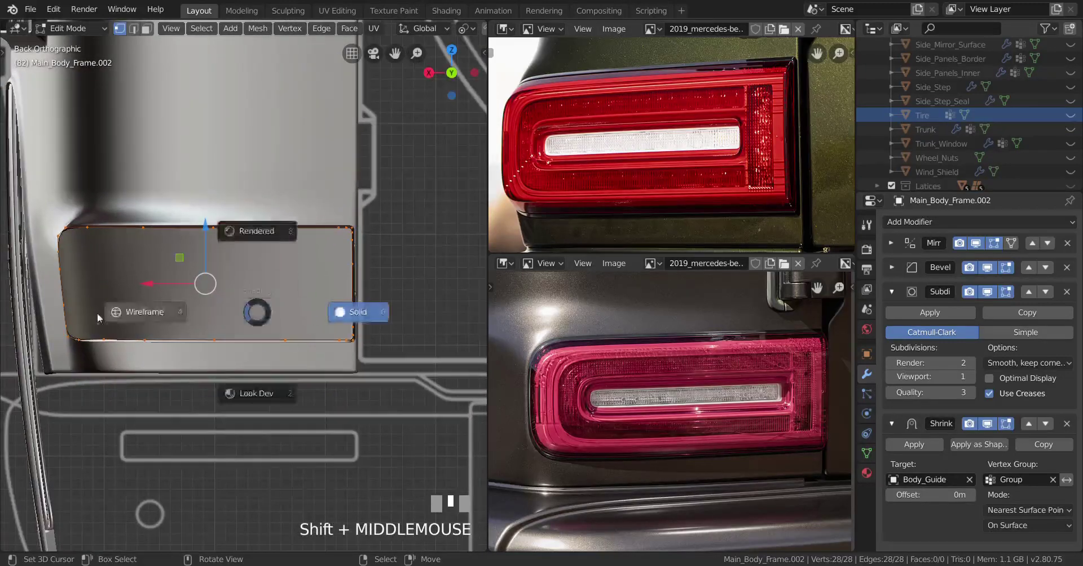
click(249, 291)
scroll(249, 291, up, 2)
scroll(331, 269, down, 2)
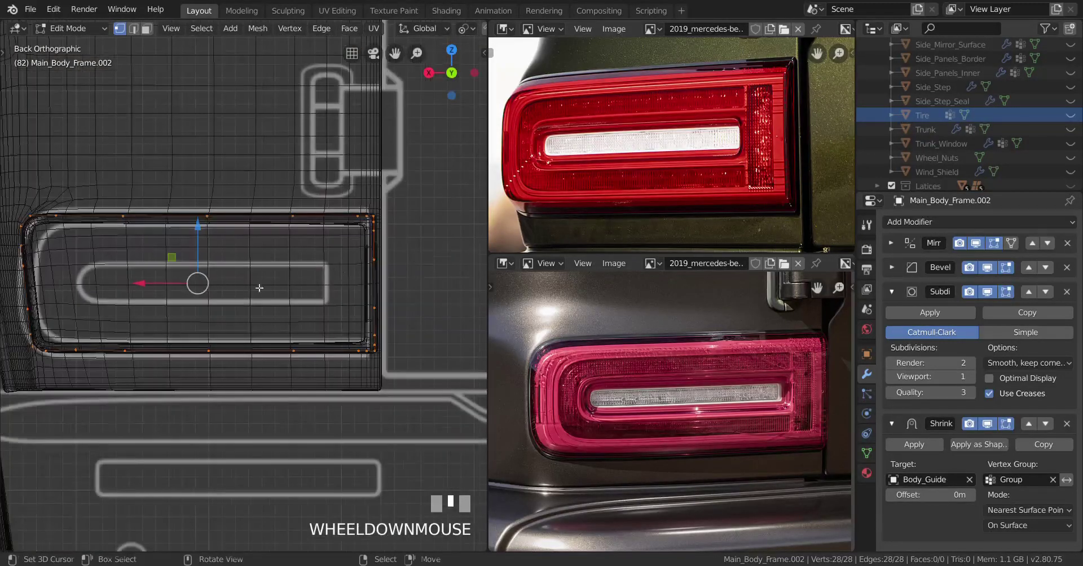
shift+middle_drag(331, 269, 308, 312)
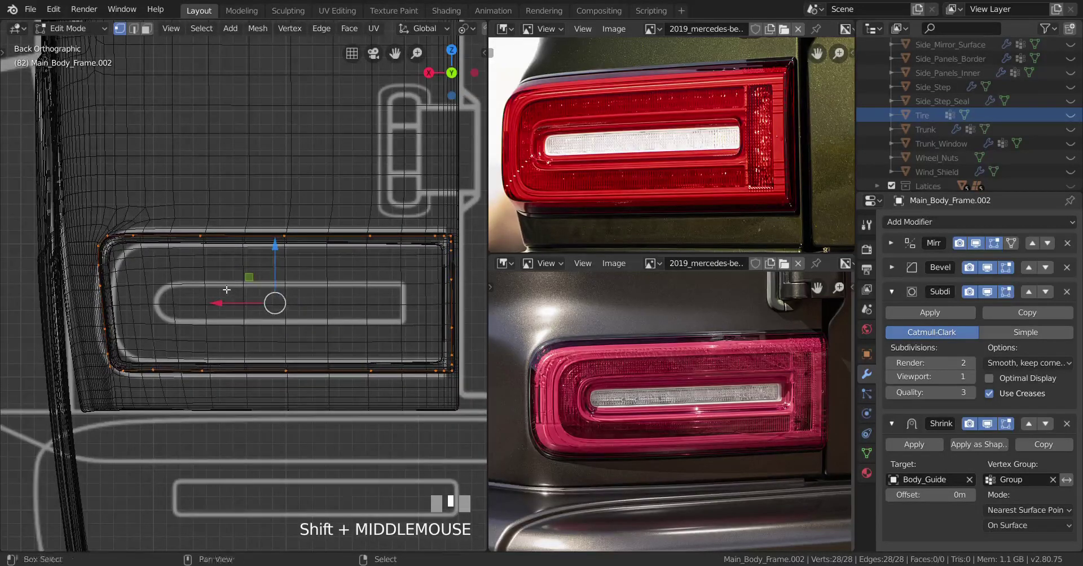
Slide the lower vertex on the loop's outer side slightly upward along its edge
scroll(275, 303, up, 3)
key(b)
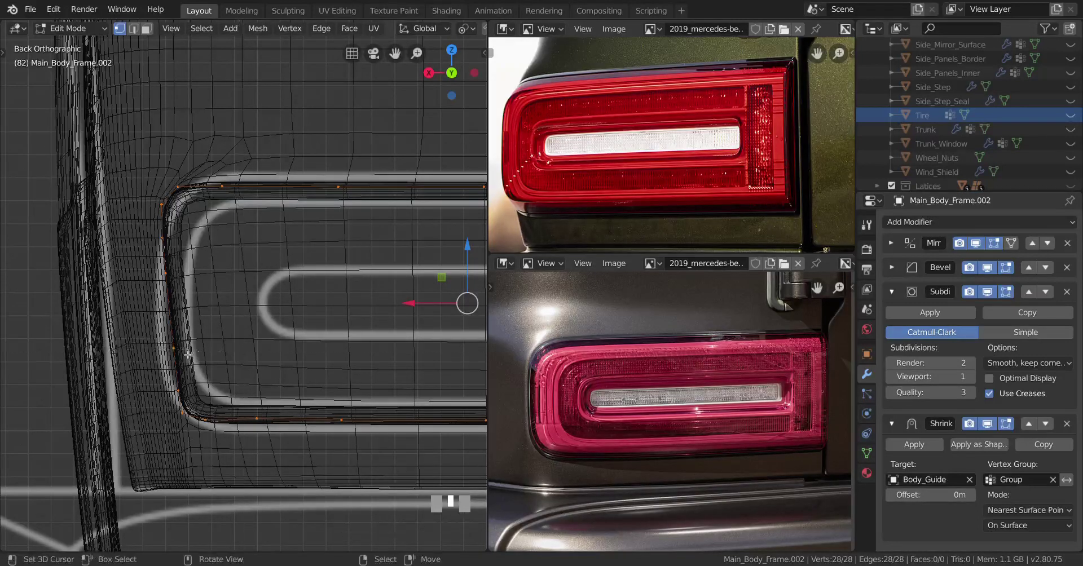
right_click(254, 358)
key(g)
key(g)
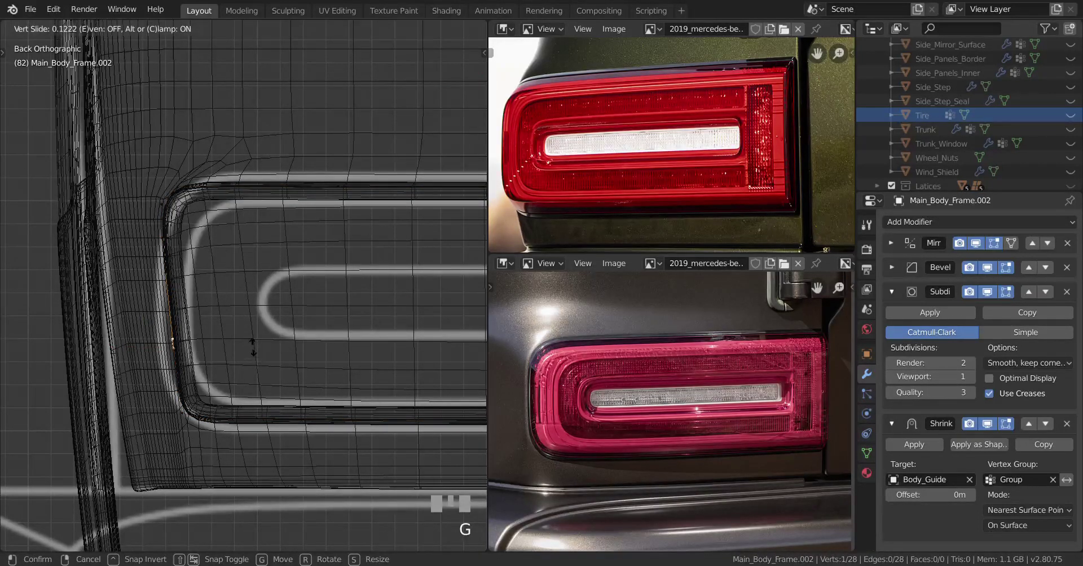
click(251, 344)
key(b)
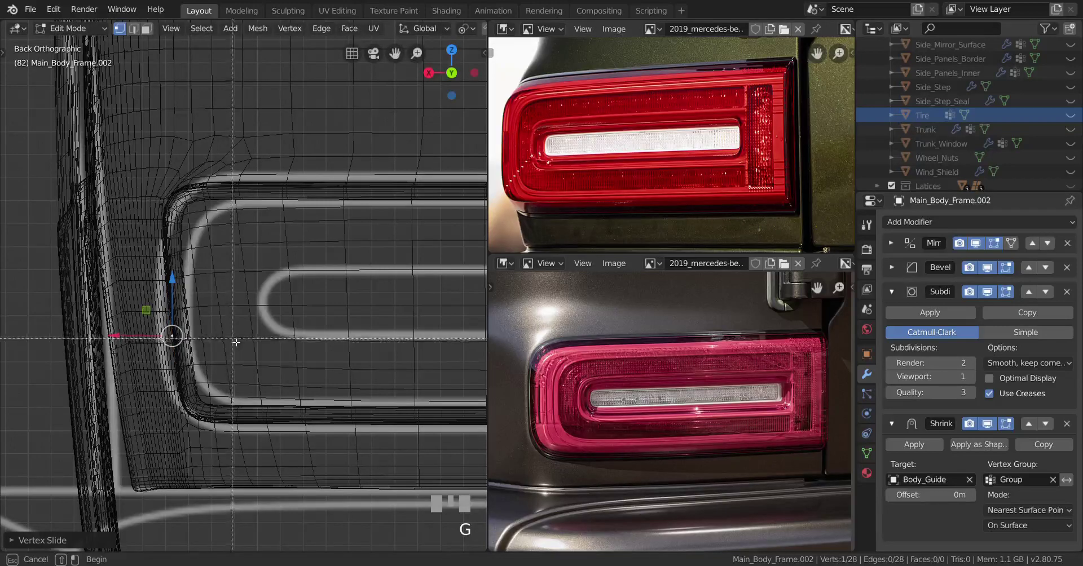
mouse_move(282, 331)
shift+middle_down()
mouse_move(198, 316)
mouse_move(222, 313)
shift+middle_up()
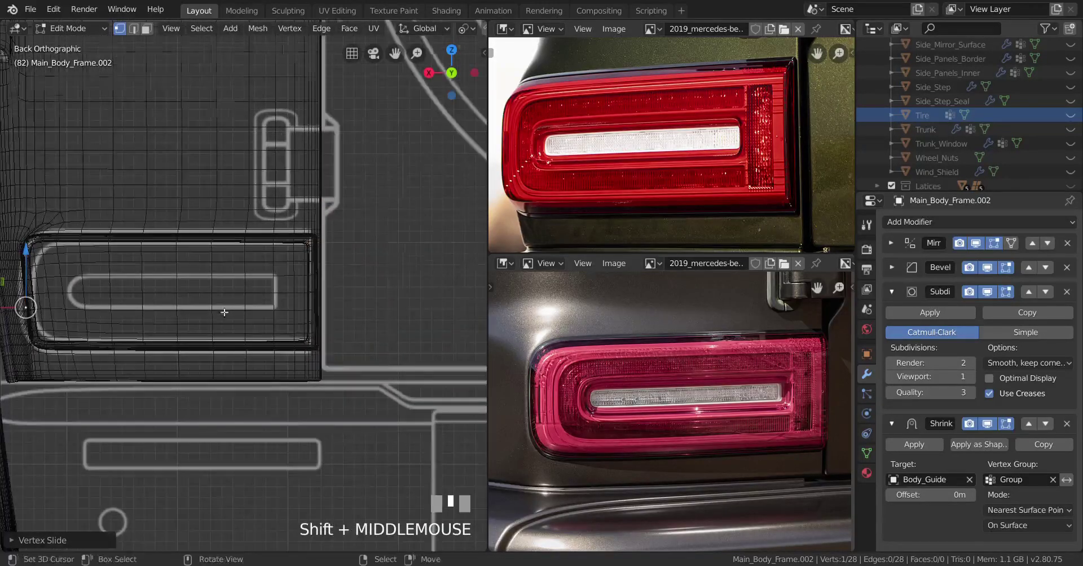
Examine the edge loop in solid shading from the back and compare its shape with the tail light reference photos
scroll(223, 313, up, 2)
key(z)
click(280, 323)
scroll(279, 323, down, 2)
shift+middle_drag(248, 259, 303, 322)
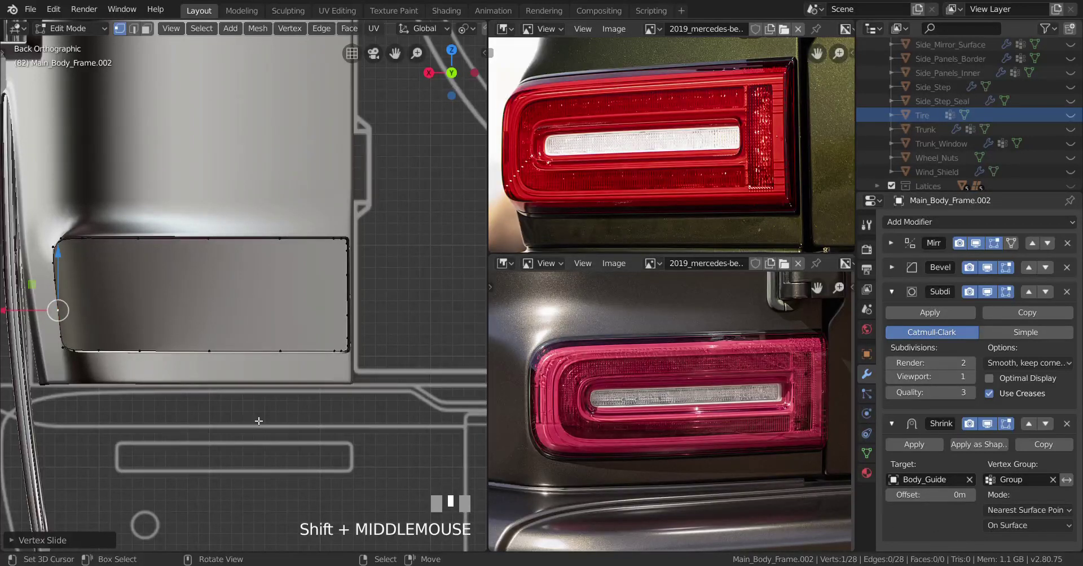
scroll(163, 361, up, 3)
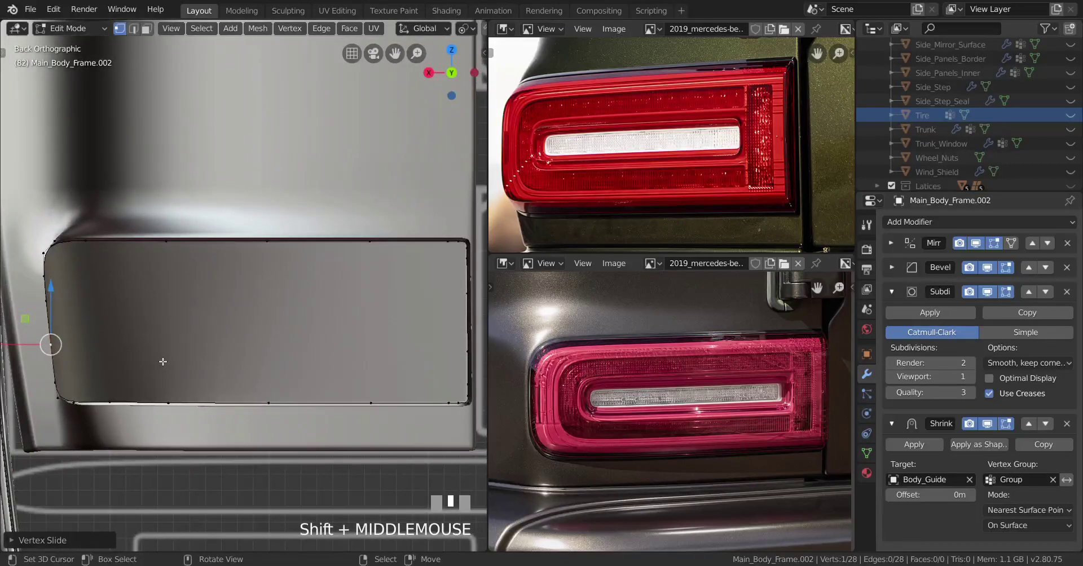
scroll(163, 350, down, 2)
scroll(169, 338, up, 1)
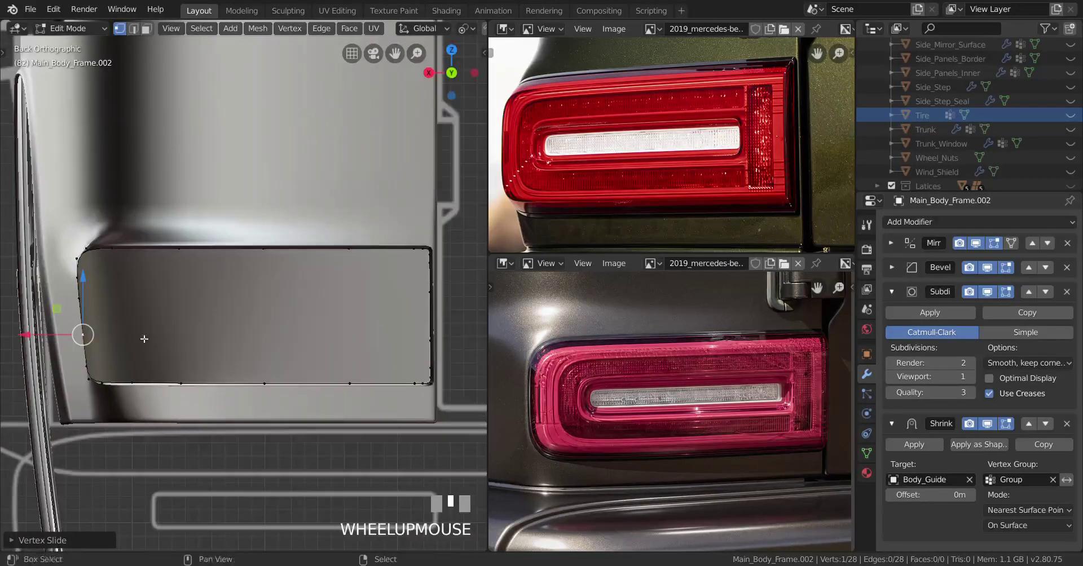
shift+middle_drag(141, 338, 236, 344)
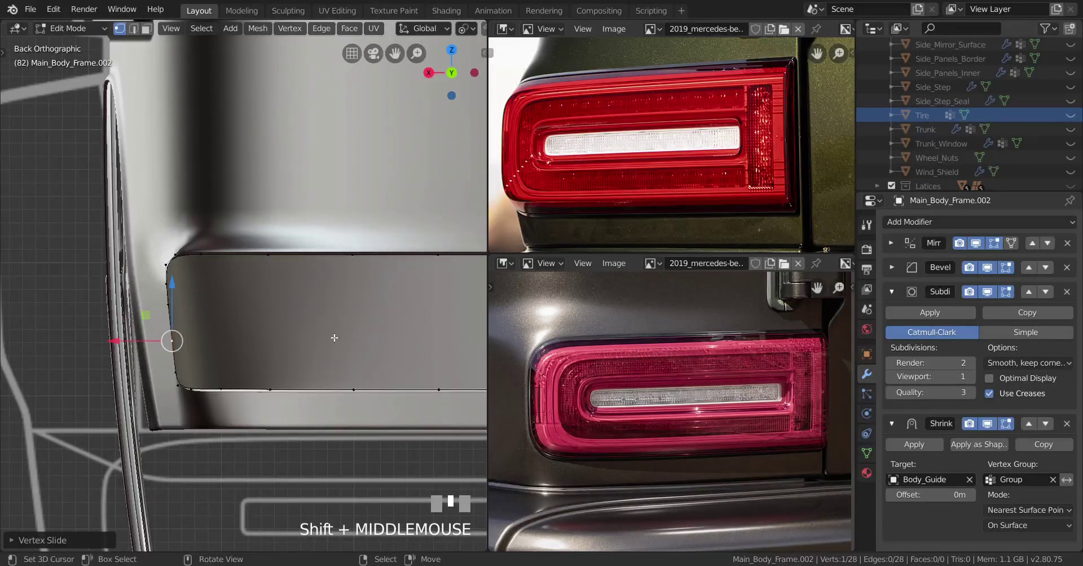
Select all loop vertices in wireframe and check their spacing along the outer side
scroll(322, 337, up, 2)
key(alt+z)
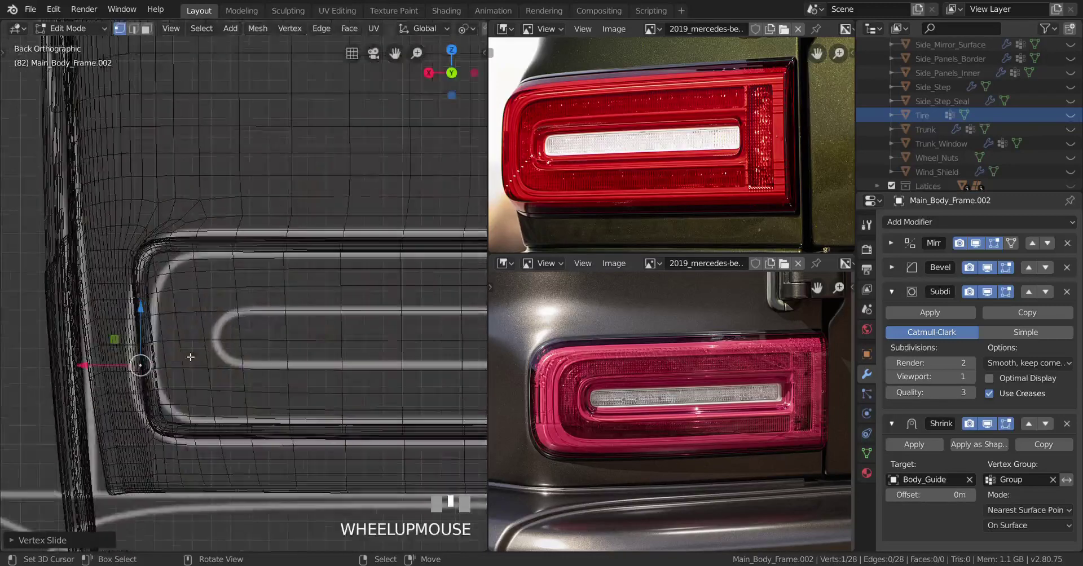
key(b)
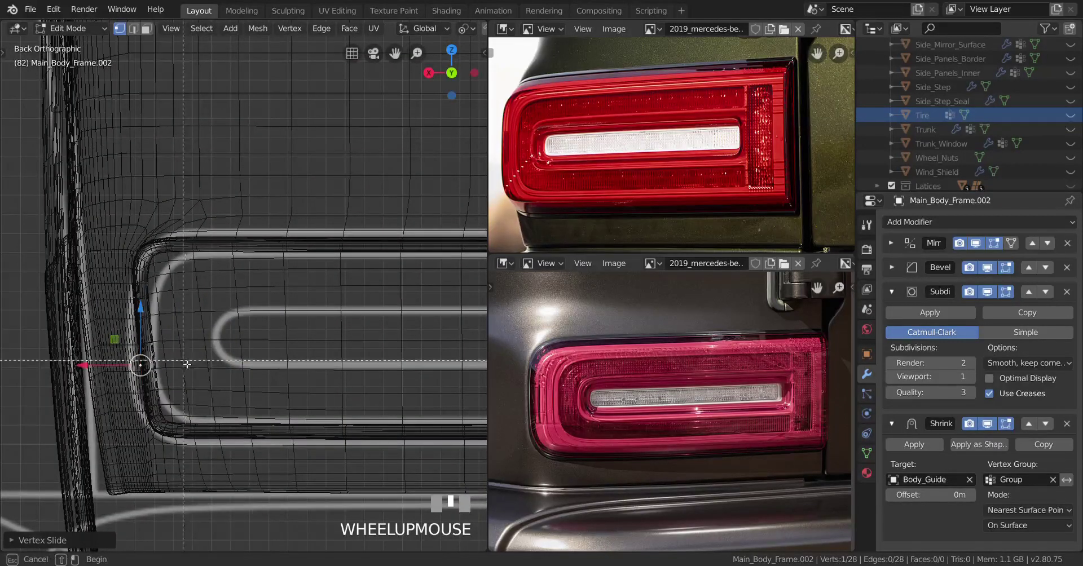
right_click(183, 314)
key(a)
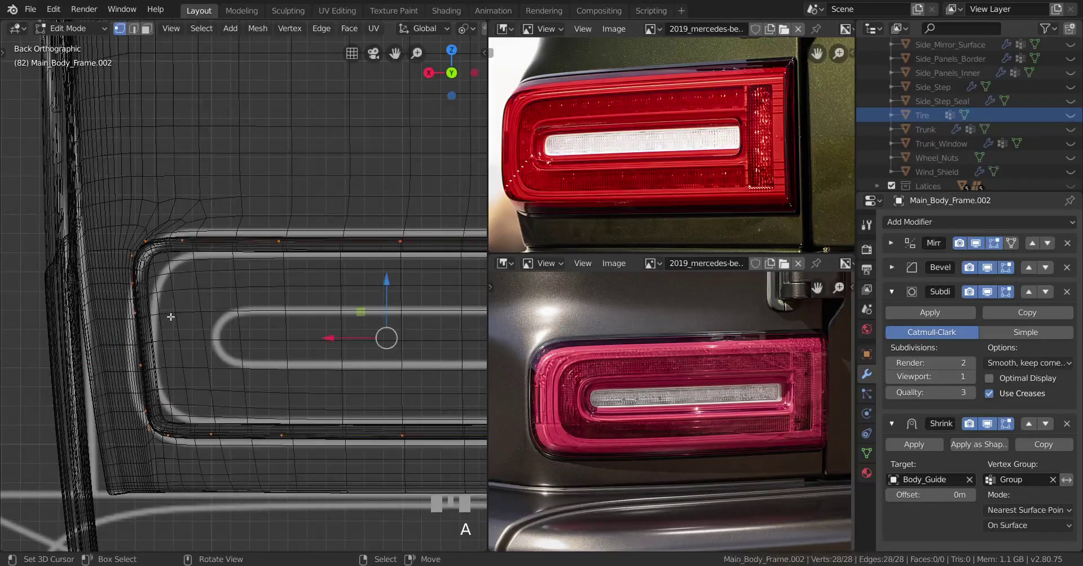
key(b)
scroll(170, 317, down, 2)
shift+middle_drag(170, 317, 56, 313)
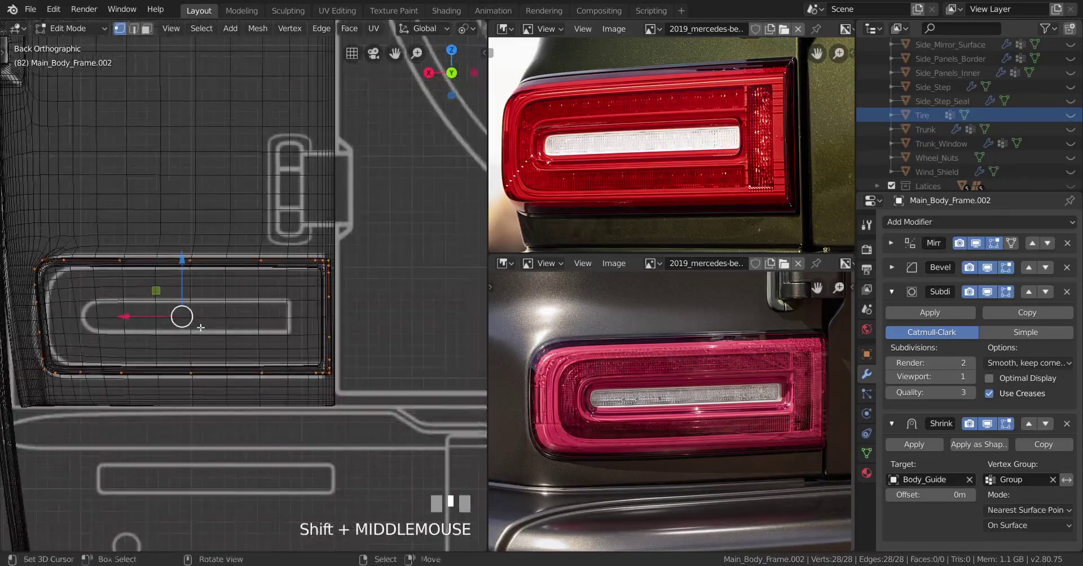
Align the upper middle vertices of the loop's two short sides by scaling them to 0 along Z
scroll(57, 313, up, 2)
shift+middle_drag(356, 316, 428, 302)
right_click(428, 301)
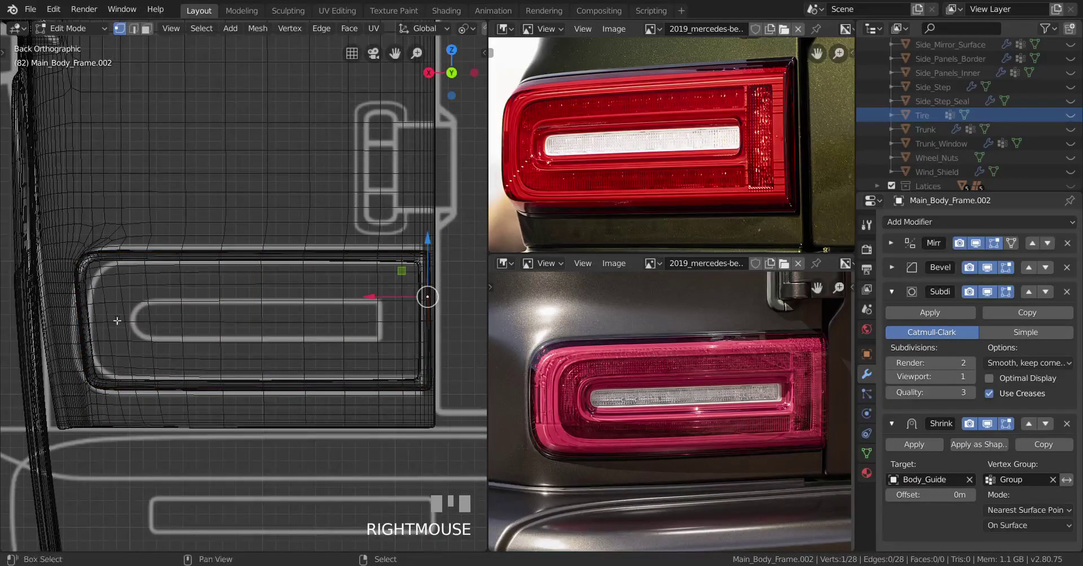
shift+right_click(77, 303)
text(sz)
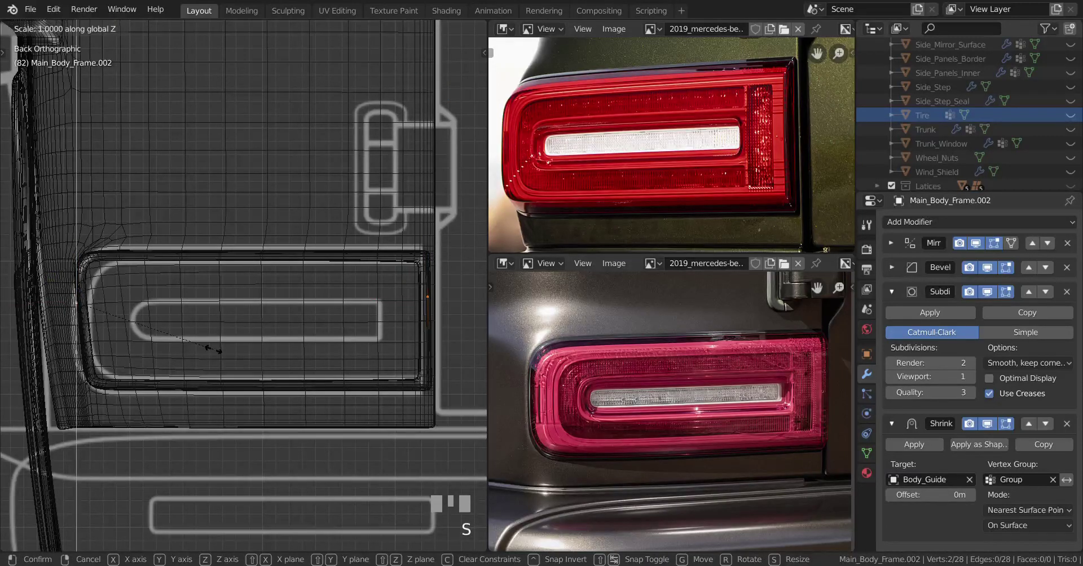
text(0)
key(Return)
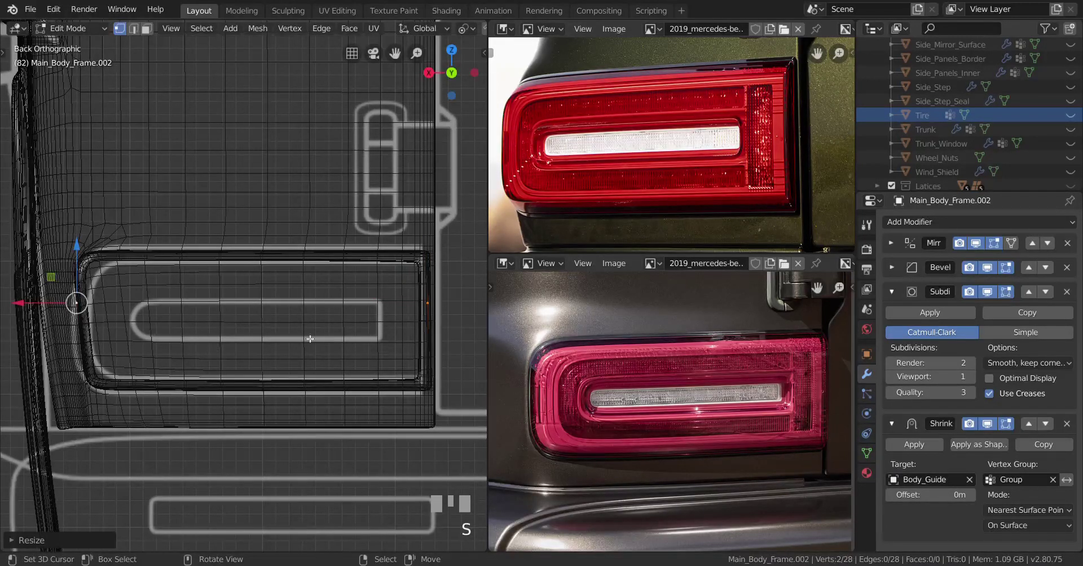
Slide the upper middle vertex on the loop's outer side along its edge in wireframe
right_click(427, 345)
key(z)
click(226, 326)
shift+middle_drag(176, 327, 323, 329)
scroll(316, 328, up, 3)
key(z)
click(162, 325)
right_click(221, 312)
key(g)
key(g)
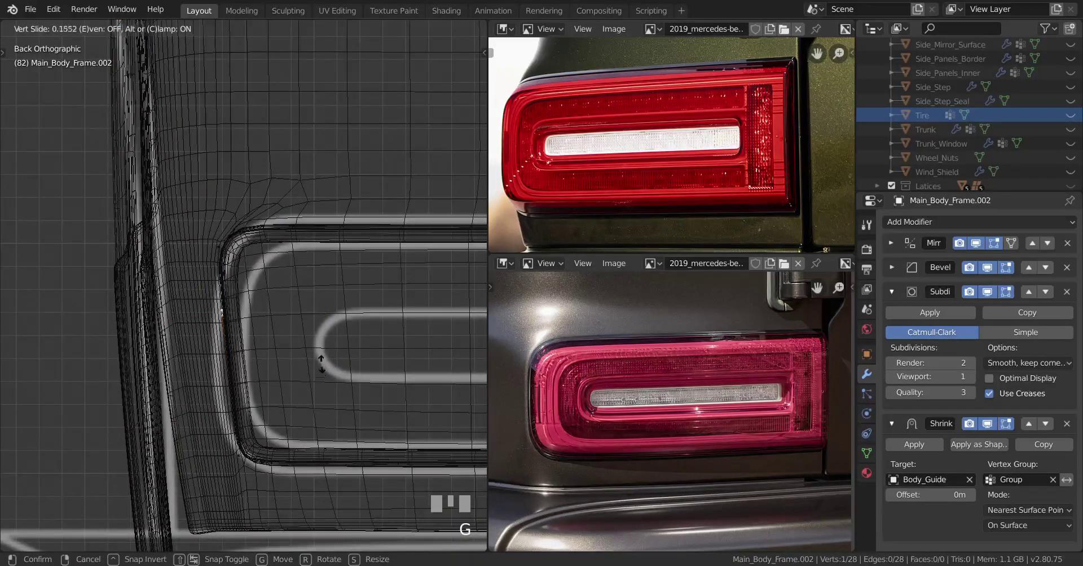
click(322, 360)
Level the inner side's upper middle vertex with the outer one by scaling the pair to 0 along Z
scroll(322, 361, down, 2)
shift+middle_drag(50, 309, 258, 309)
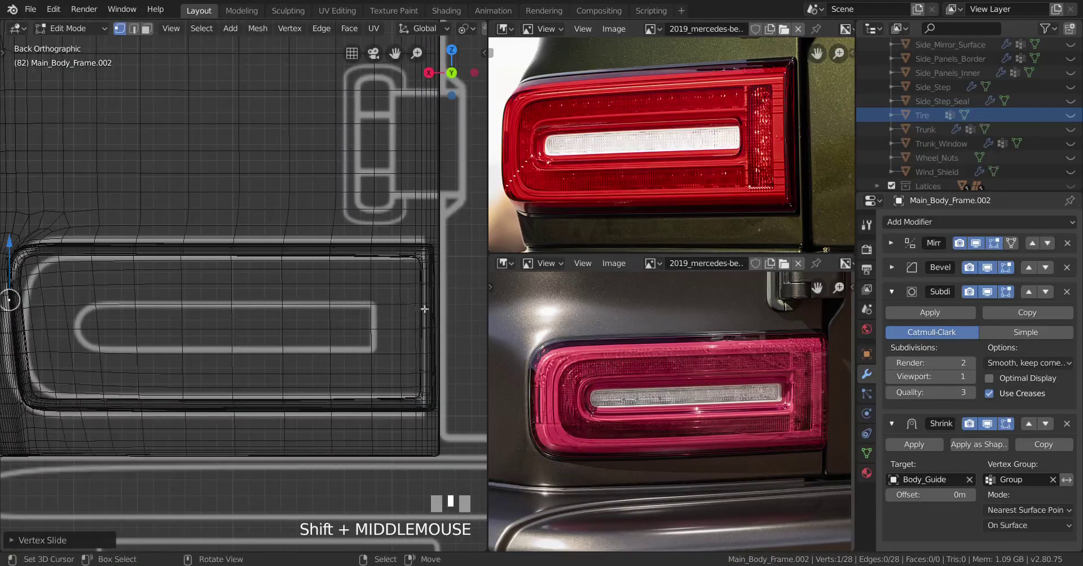
right_click(259, 309)
shift+right_click(10, 300)
shift+middle_drag(100, 313, 145, 313)
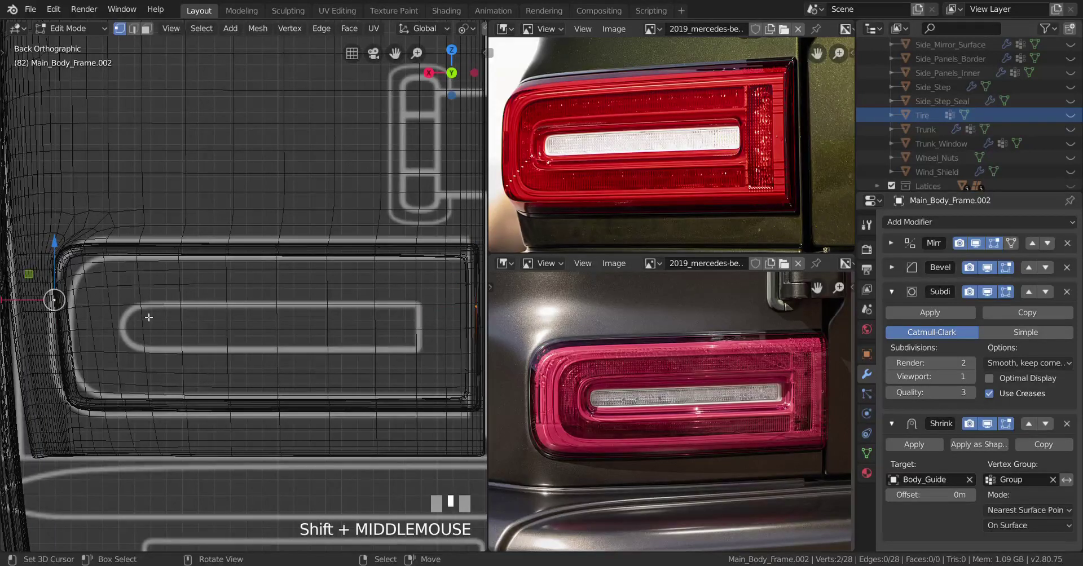
key(s)
key(x)
key(0)
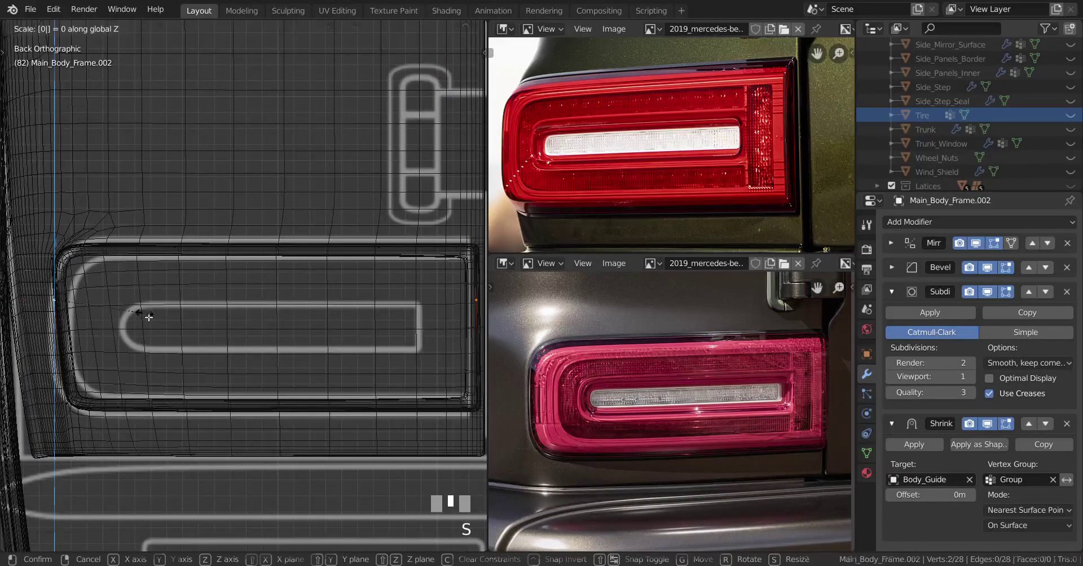
key(Return)
Level the lower middle vertices of the loop's two short sides by scaling them to 0 along Z in solid shading
key(z)
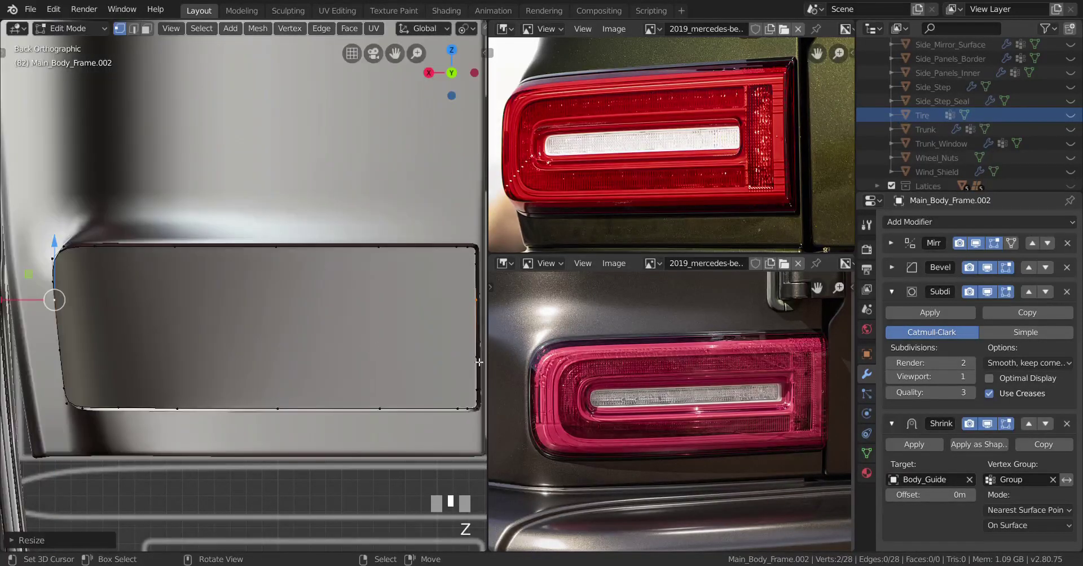
right_click(101, 381)
shift+right_click(55, 296)
key(s)
key(z)
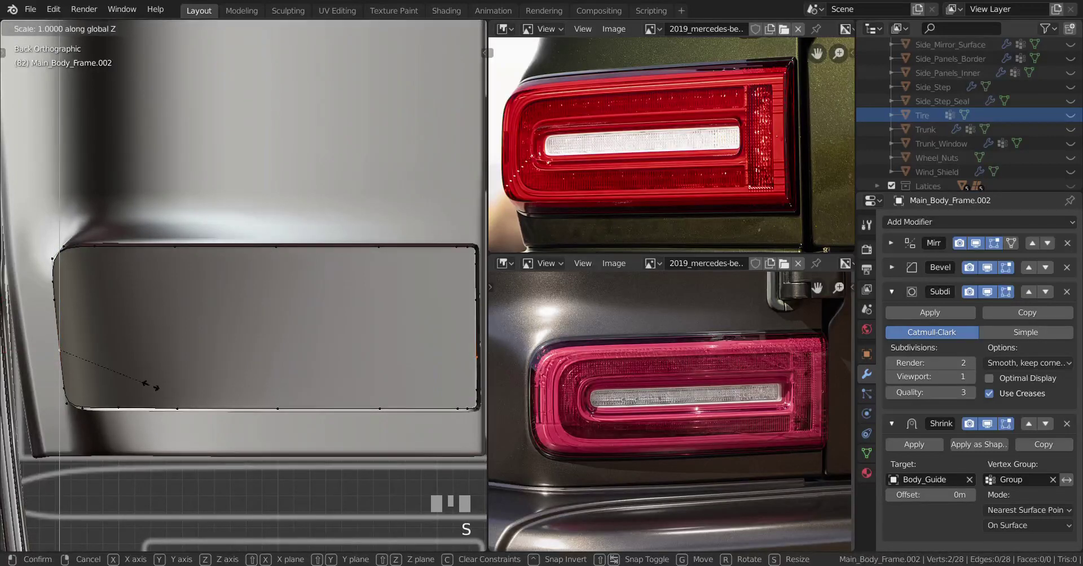
key(0)
key(Return)
Add a vertex by loop cut to the border loop's upper edge near its inner end, in wireframe back view
key(z)
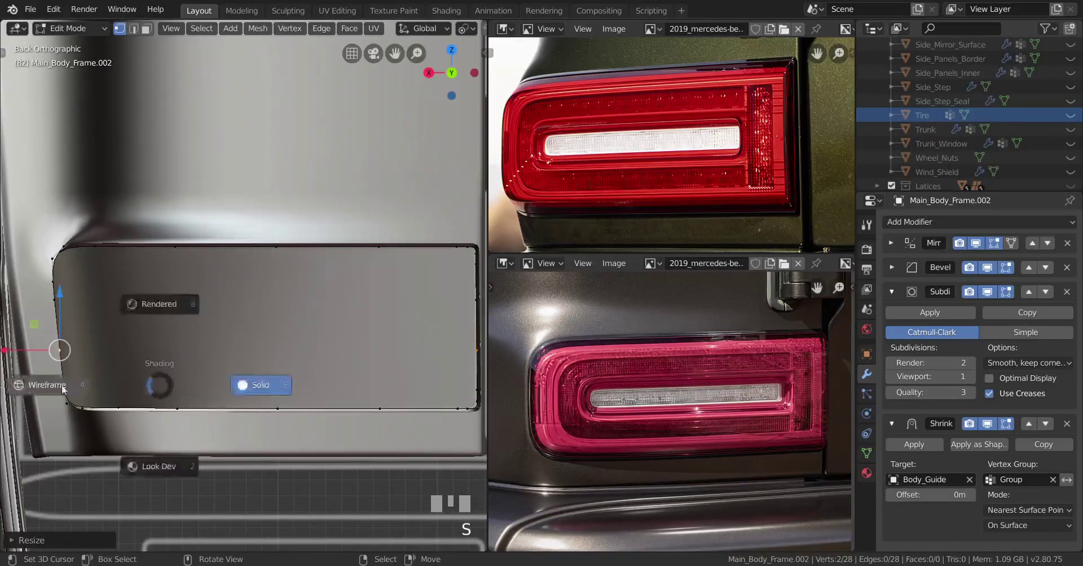
scroll(472, 377, down, 2)
mouse_move(434, 389)
middle_down()
mouse_move(362, 410)
mouse_move(434, 414)
mouse_move(252, 377)
mouse_move(193, 384)
middle_up()
scroll(431, 414, down, 2)
scroll(193, 383, up, 2)
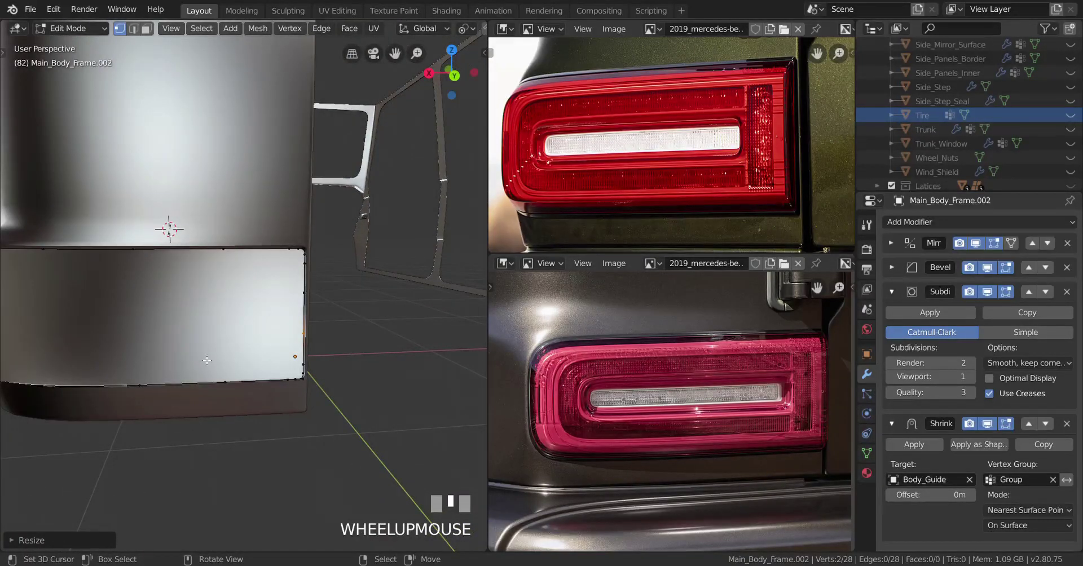
key(KP_1)
key(ctrl+KP_1)
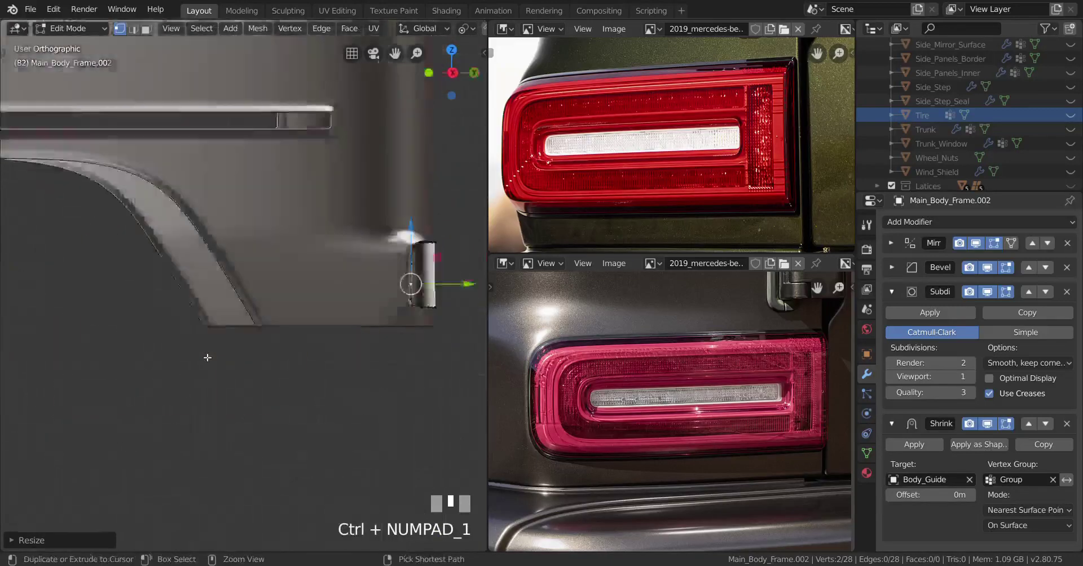
scroll(148, 363, up, 2)
shift+middle_drag(148, 363, 209, 396)
scroll(210, 395, up, 3)
key(z)
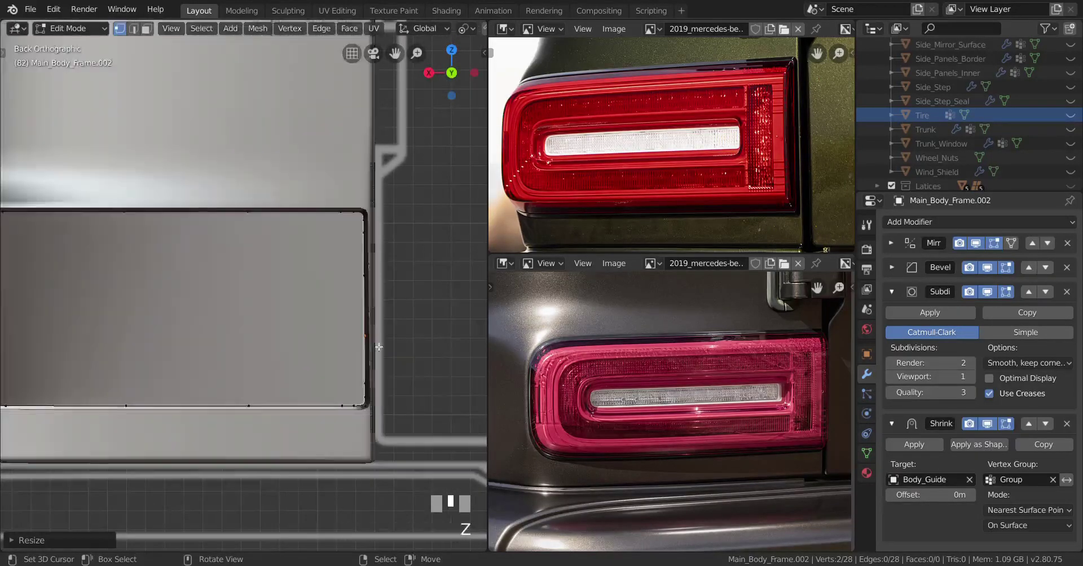
key(z)
key(ctrl+r)
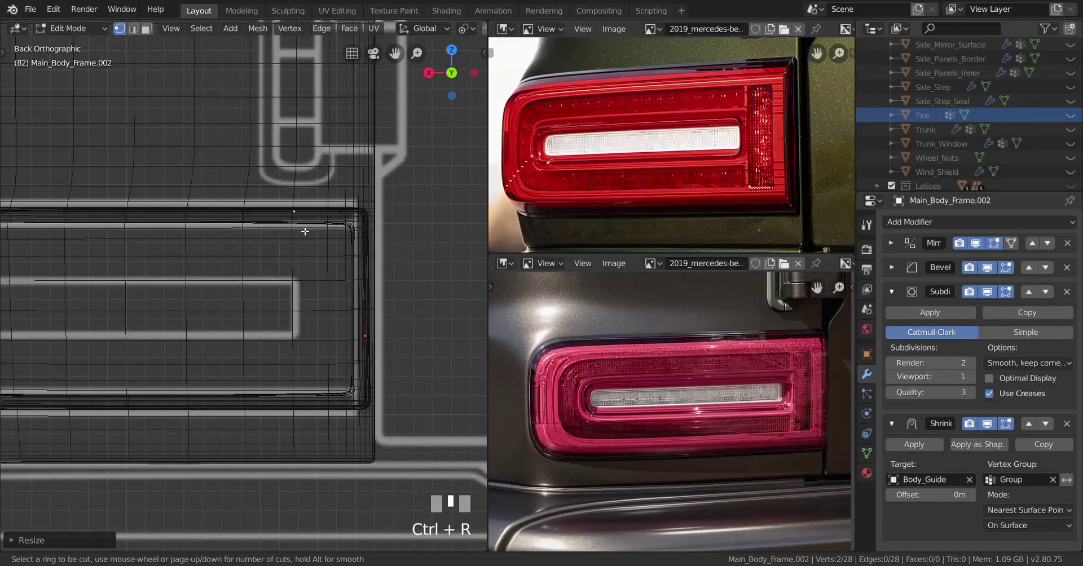
right_click(305, 231)
key(a)
scroll(265, 278, down, 4)
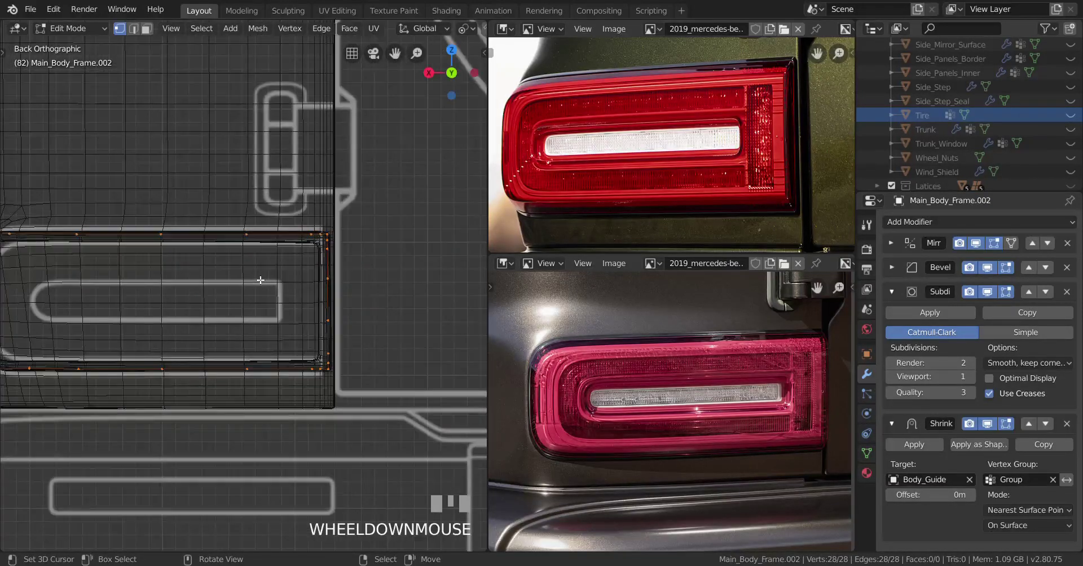
scroll(264, 268, up, 4)
key(ctrl+r)
click(294, 241)
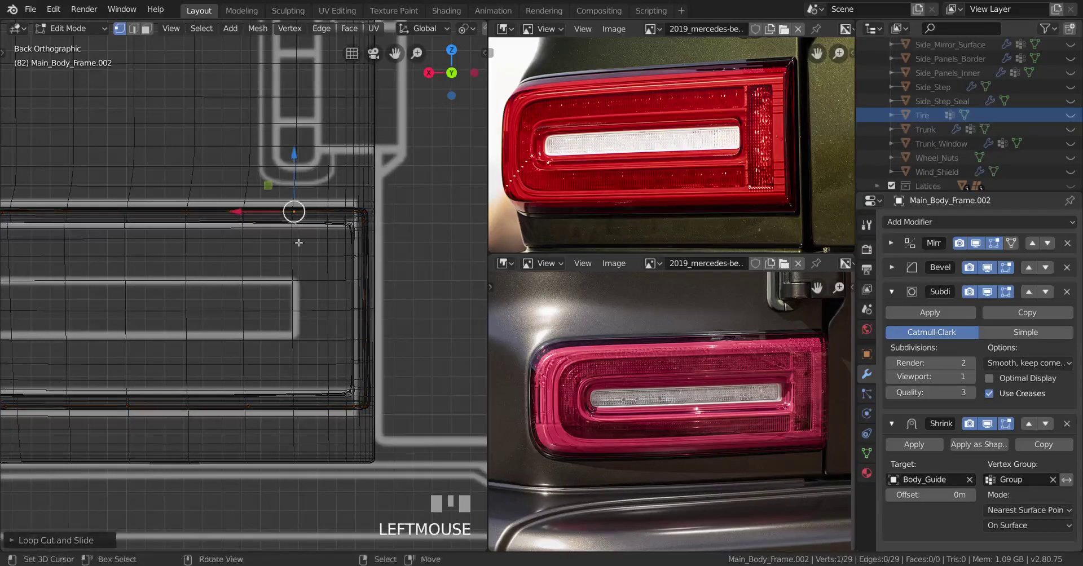
Add a matching centred vertex by loop cut to the loop's lower edge near its inner end
key(ctrl+r)
click(302, 426)
right_click(295, 406)
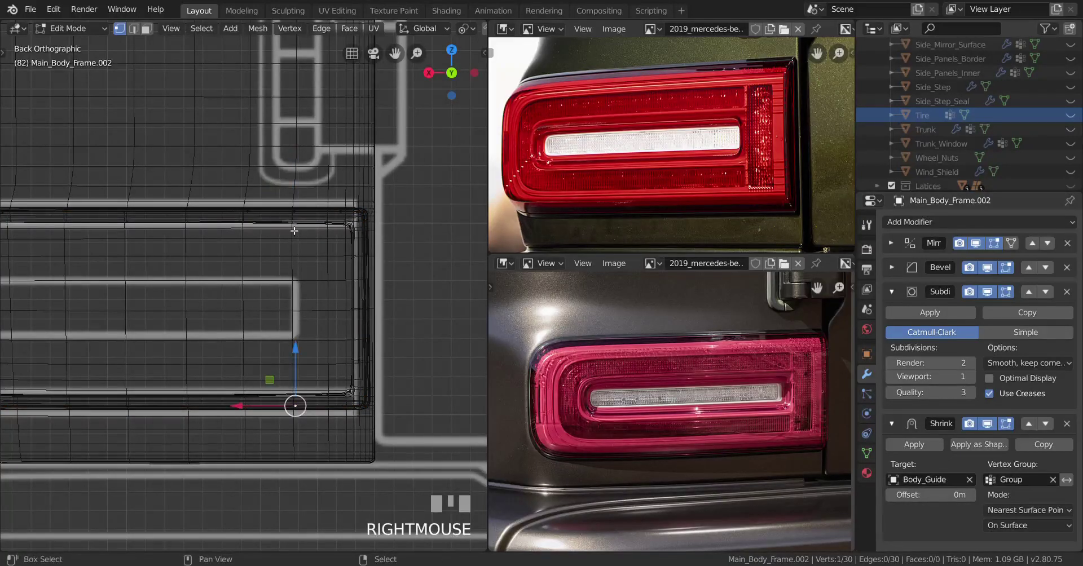
Shift the two new upper and lower vertices slightly along X and line them up by scaling the pair along X
shift+right_click(293, 211)
key(b)
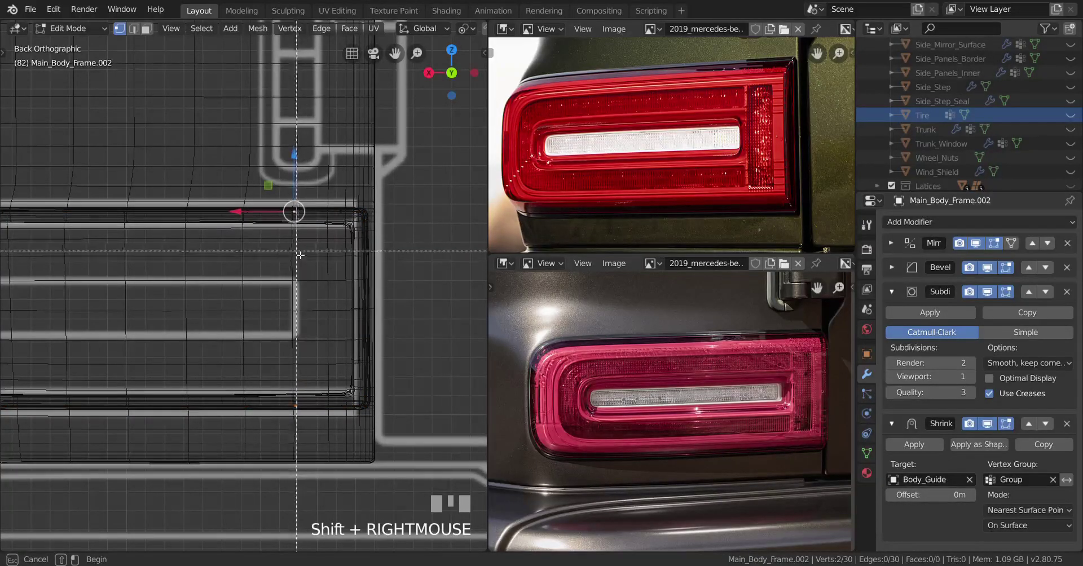
right_click(299, 251)
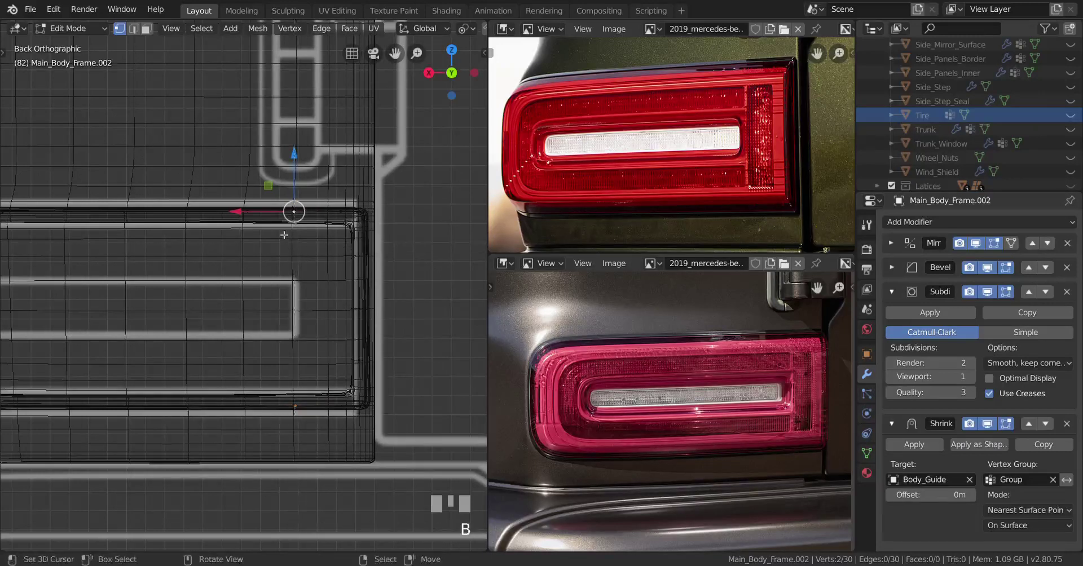
drag(254, 213, 256, 214)
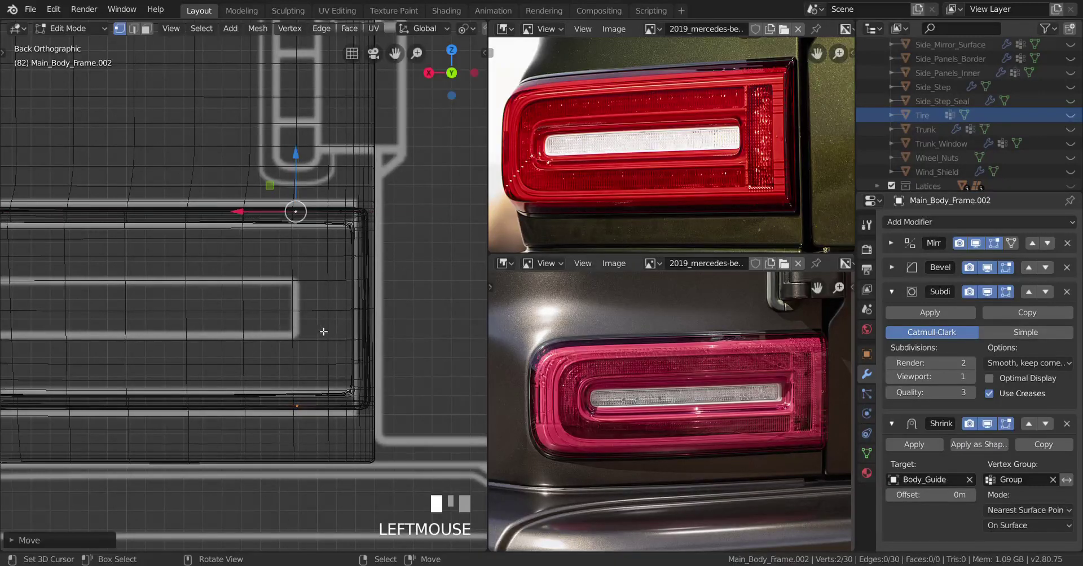
key(s)
key(x)
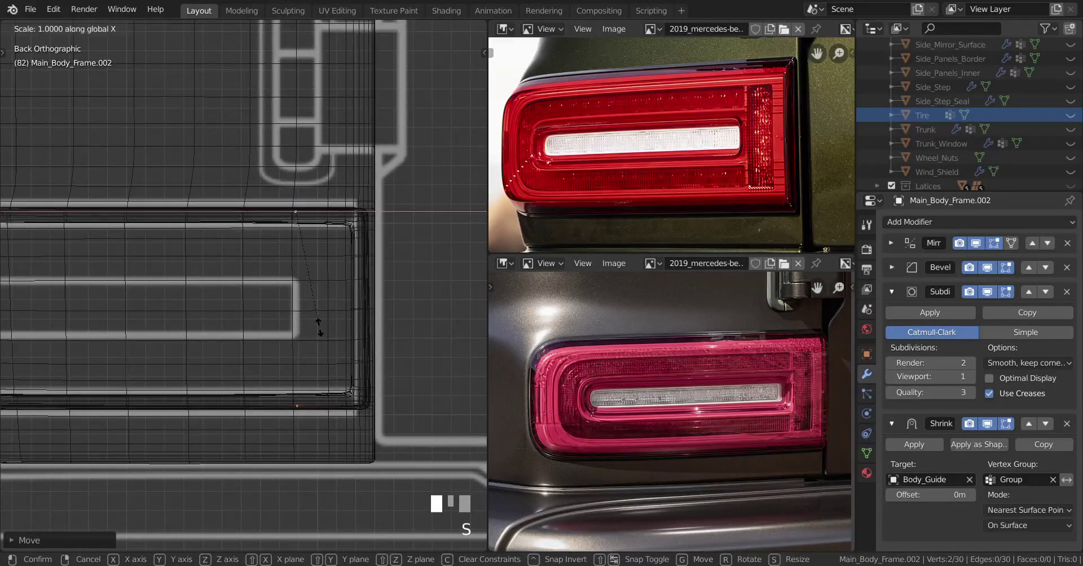
click(323, 332)
key(b)
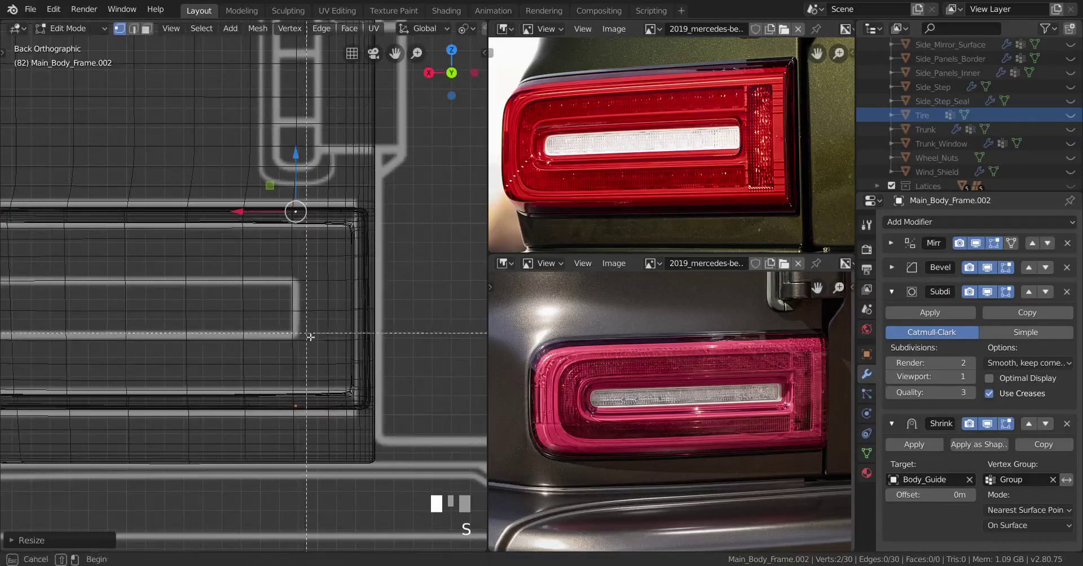
right_click(300, 335)
Examine the whole loop's vertex placement in solid and wireframe shading against the rear blueprint
scroll(276, 342, down, 4)
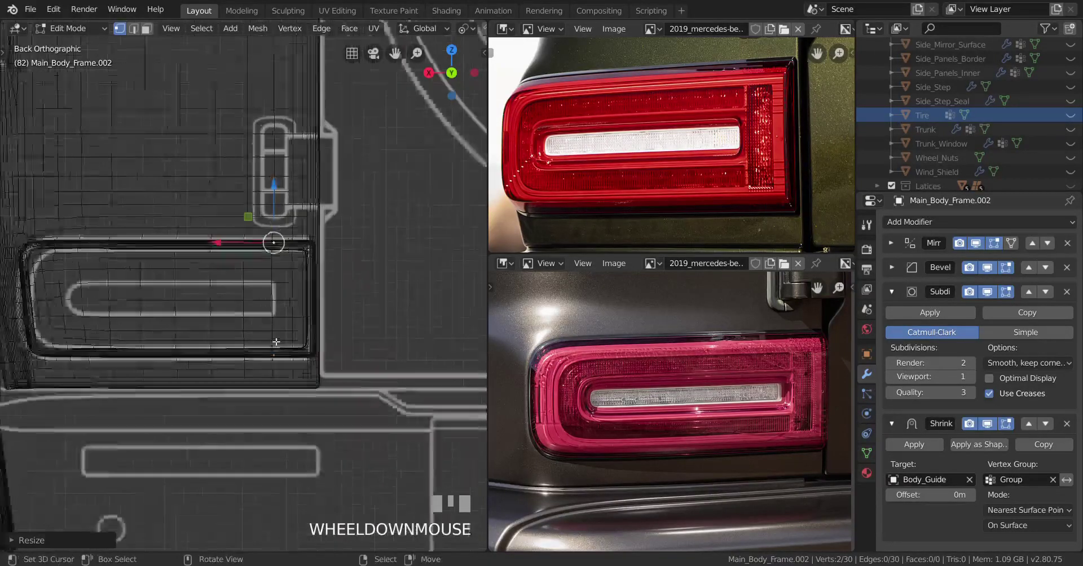
shift+middle_drag(189, 341, 247, 338)
key(z)
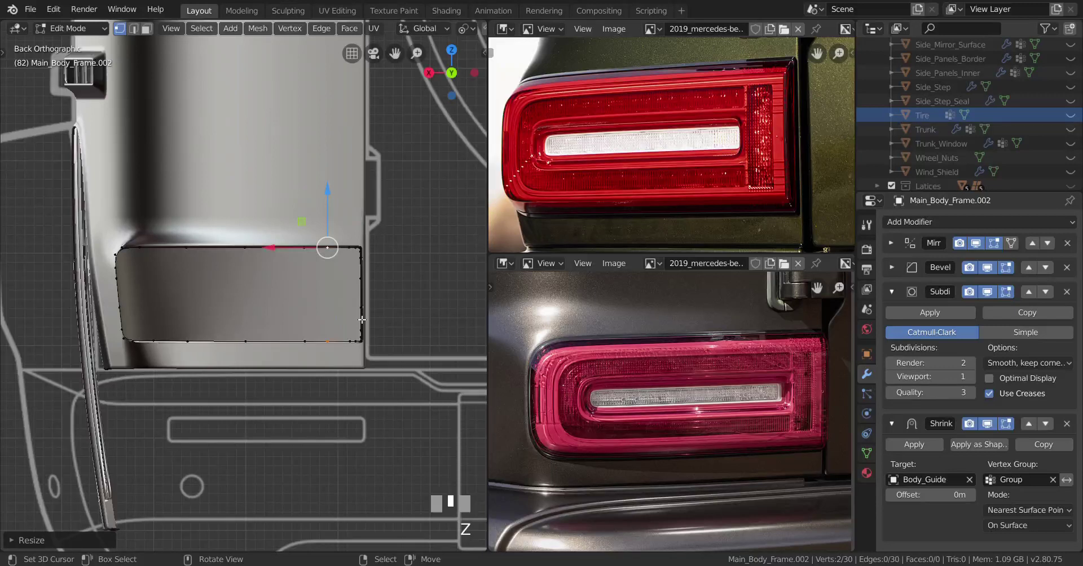
key(z)
scroll(192, 330, up, 3)
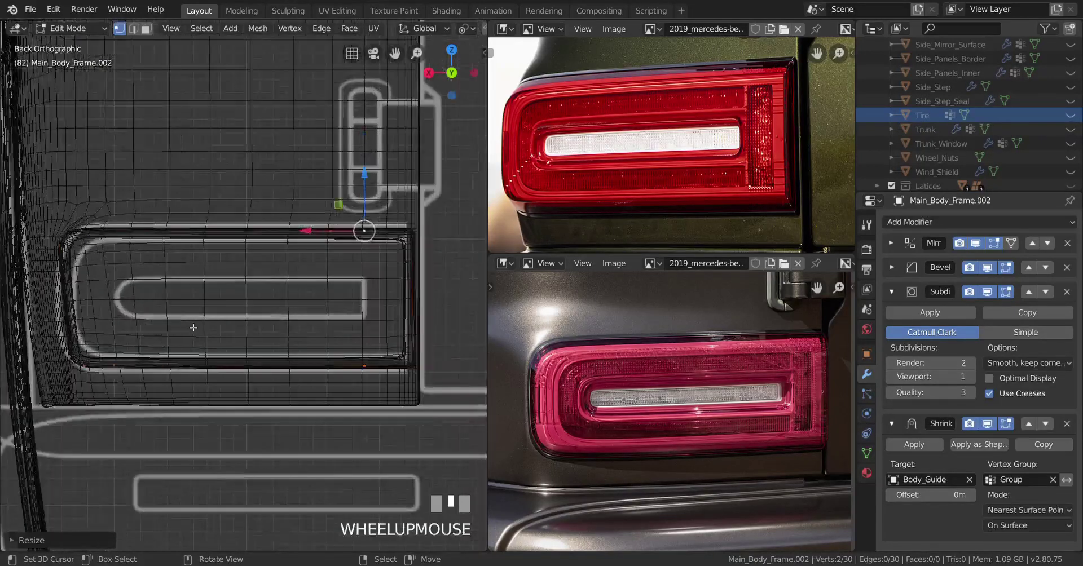
key(a)
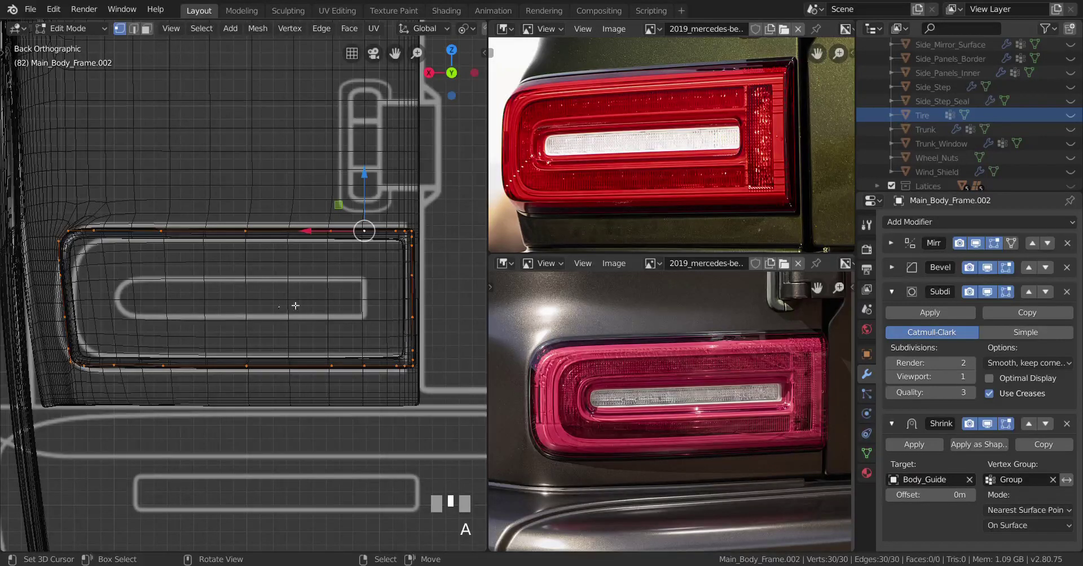
shift+middle_drag(295, 305, 220, 304)
scroll(331, 287, up, 2)
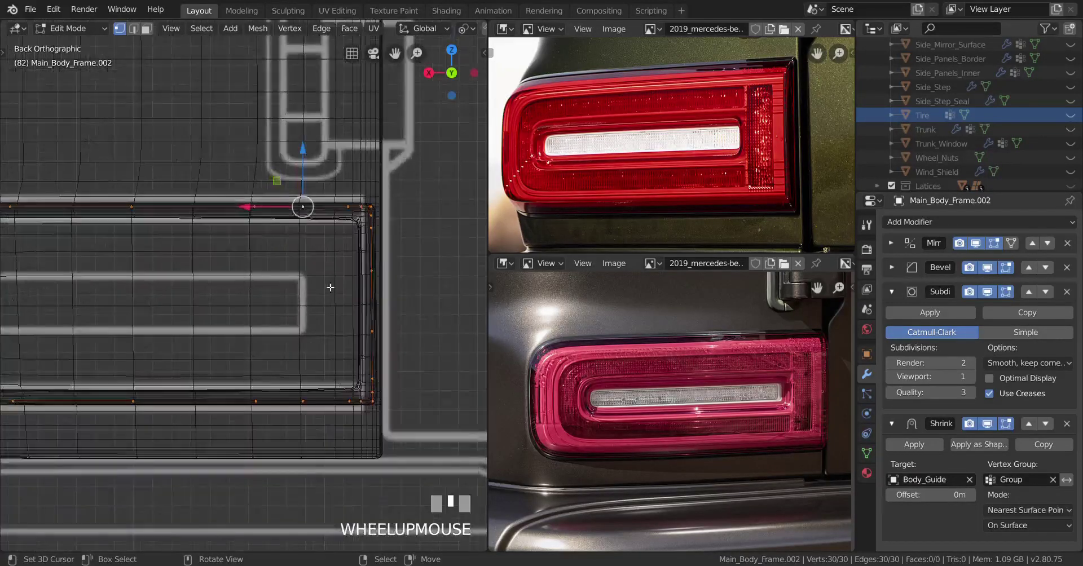
right_click(390, 272)
shift+right_click(386, 391)
key(e)
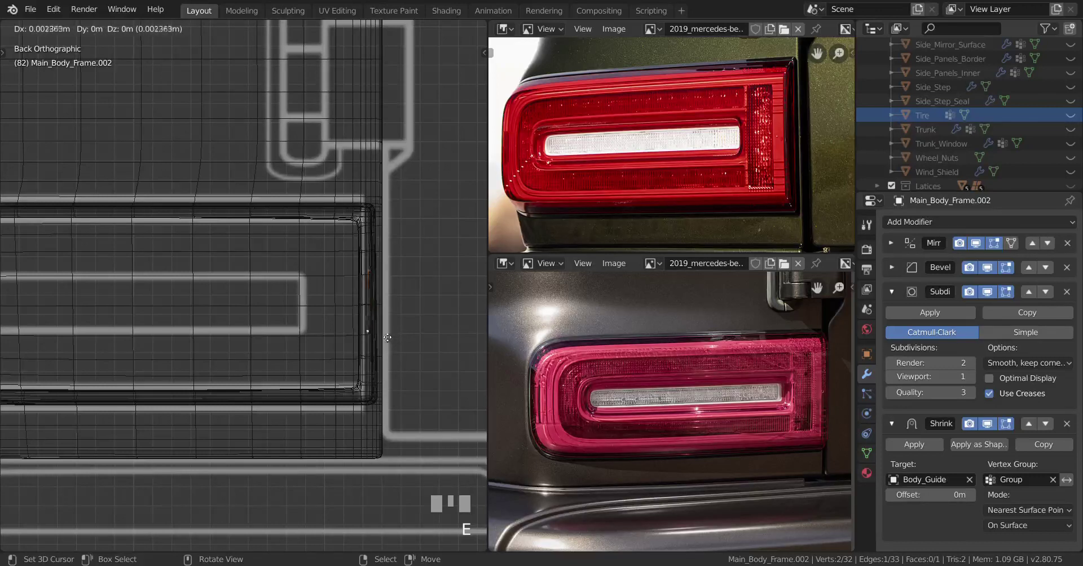
right_click(354, 337)
key(x)
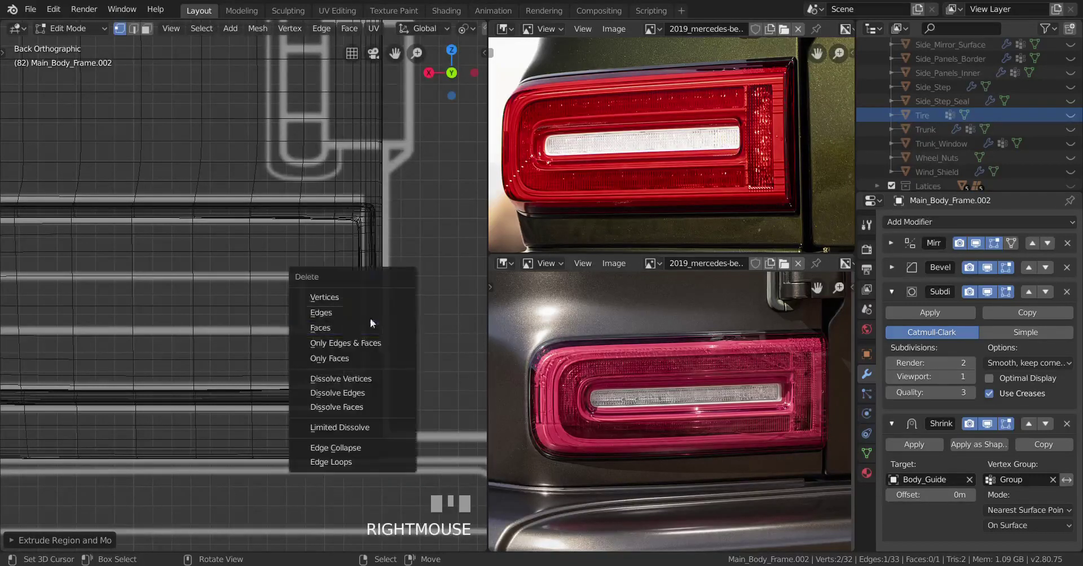
click(368, 298)
Extrude the entire border loop outward along global Y by about 0.013 m, matching the side blueprint
scroll(333, 313, down, 2)
key(z)
mouse_move(298, 323)
middle_down()
mouse_move(326, 349)
mouse_move(293, 319)
mouse_move(246, 329)
mouse_move(354, 344)
middle_up()
scroll(326, 349, up, 2)
scroll(259, 333, up, 2)
alt+right_click(313, 336)
key(KP_3)
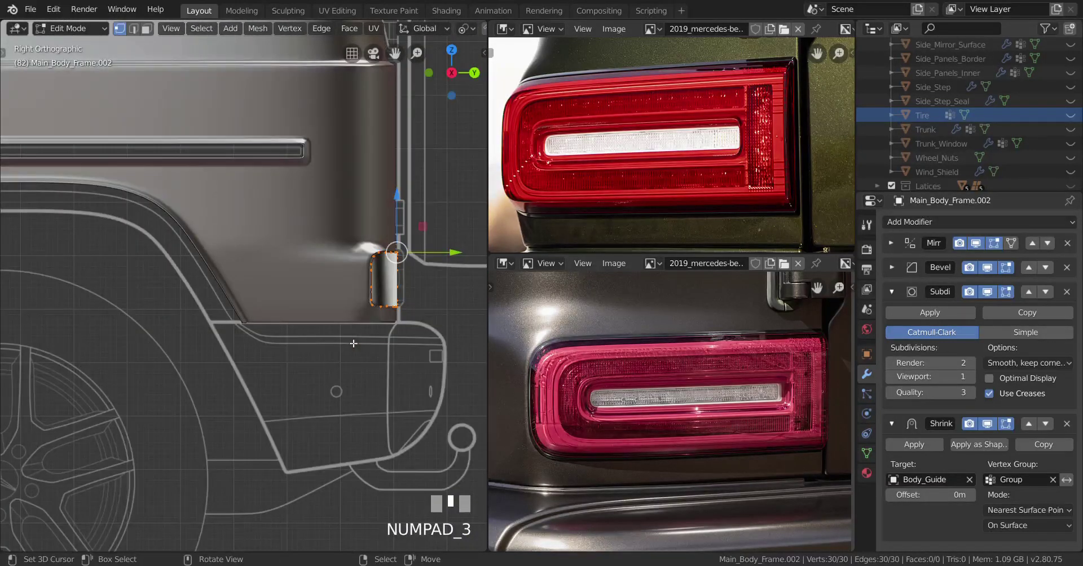
shift+middle_drag(353, 343, 218, 321)
scroll(276, 330, up, 3)
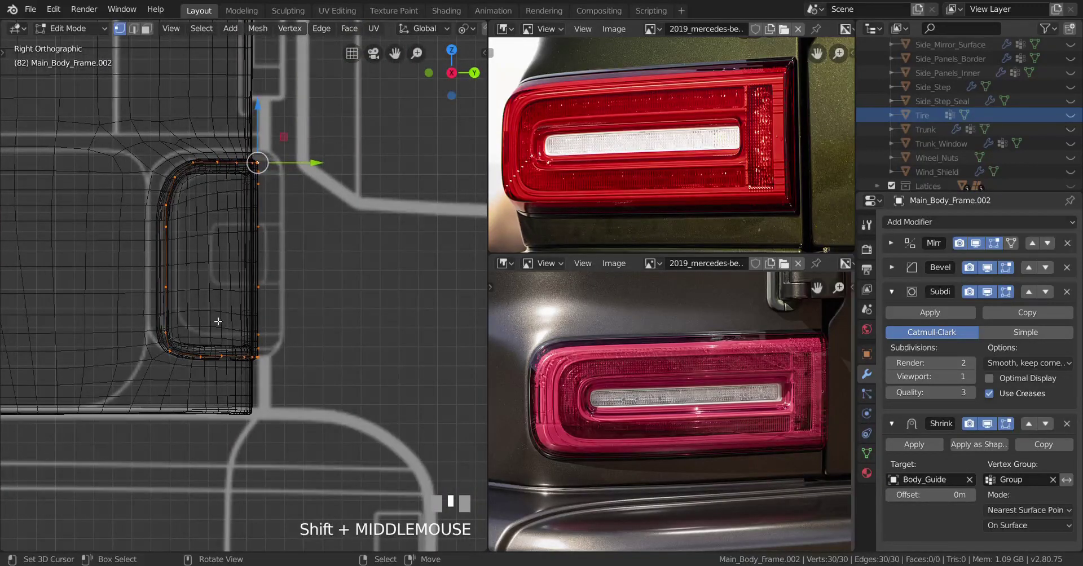
key(e)
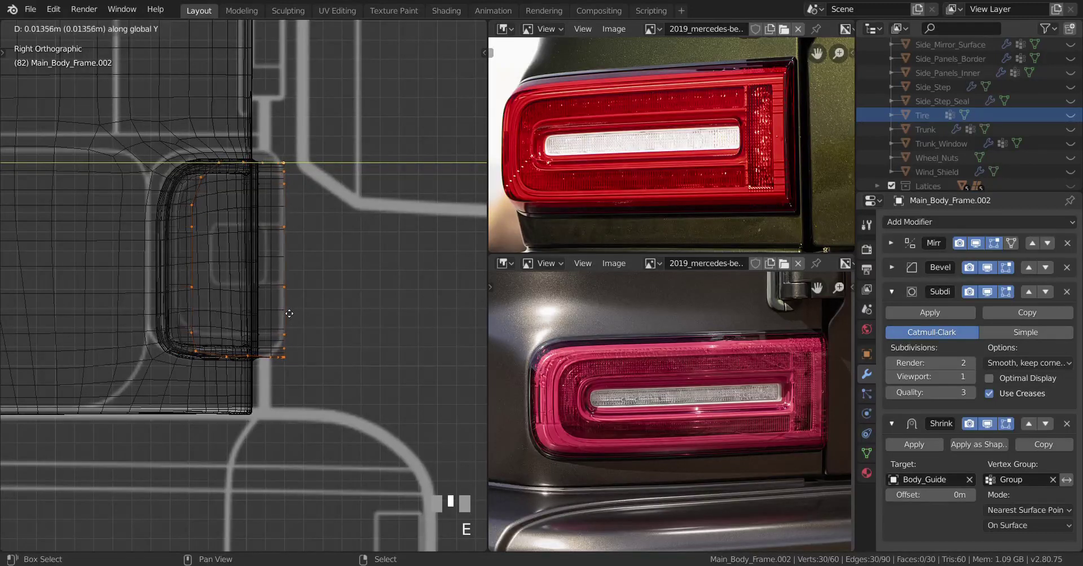
click(286, 312)
Check the extruded rim in solid shading and set the transform pivot point to Median Point
key(shift+z)
scroll(339, 319, down, 3)
middle_drag(339, 319, 263, 358)
key(comma)
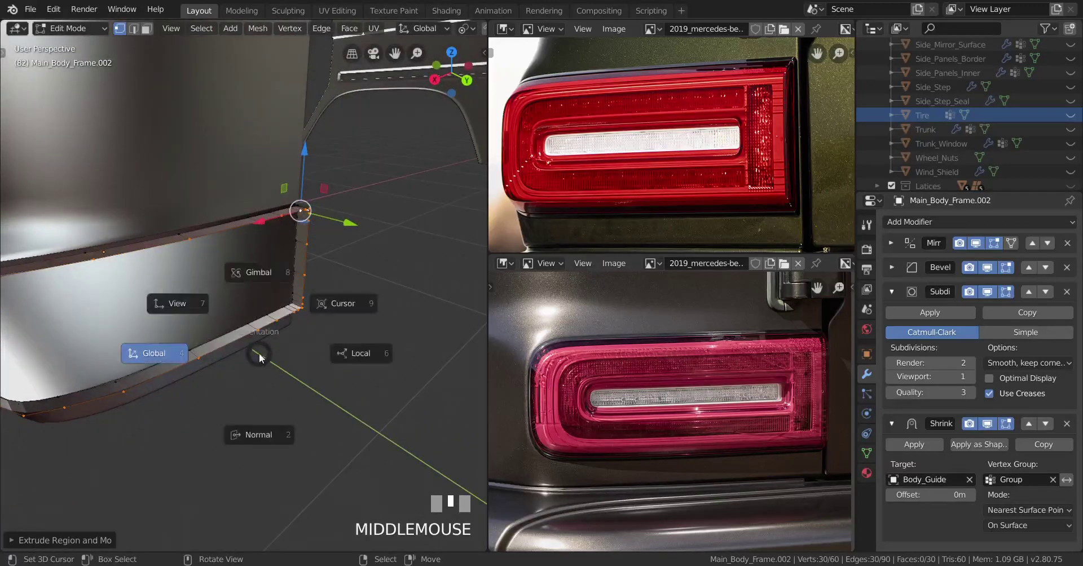
right_click(306, 353)
key(period)
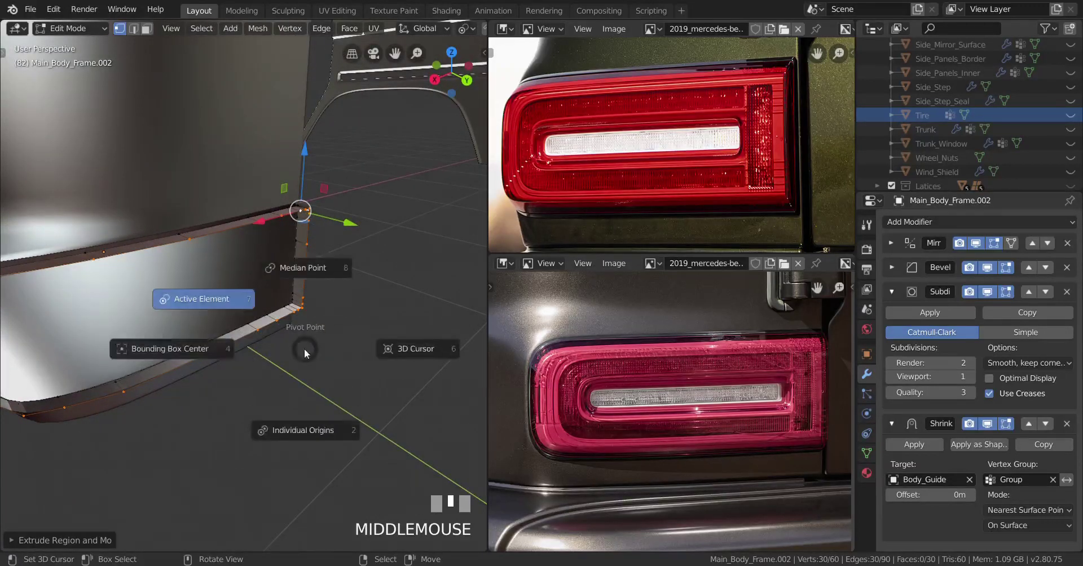
click(300, 274)
scroll(232, 326, down, 2)
middle_drag(233, 326, 303, 317)
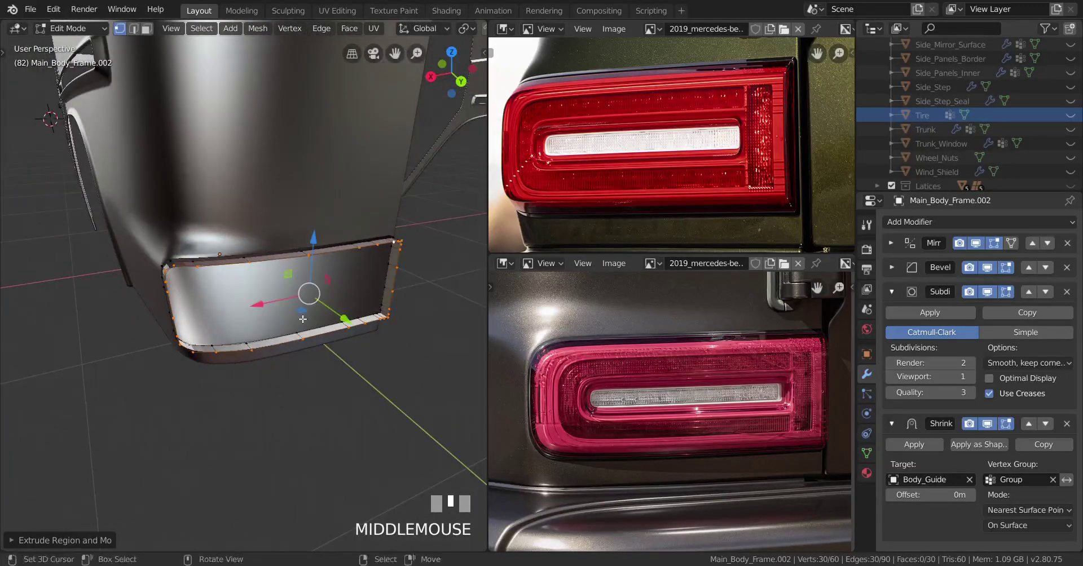
Scale the extruded front loop uniformly to about 0.946 in wireframe back view
key(ctrl+KP_1)
key(shift+z)
scroll(303, 319, up, 3)
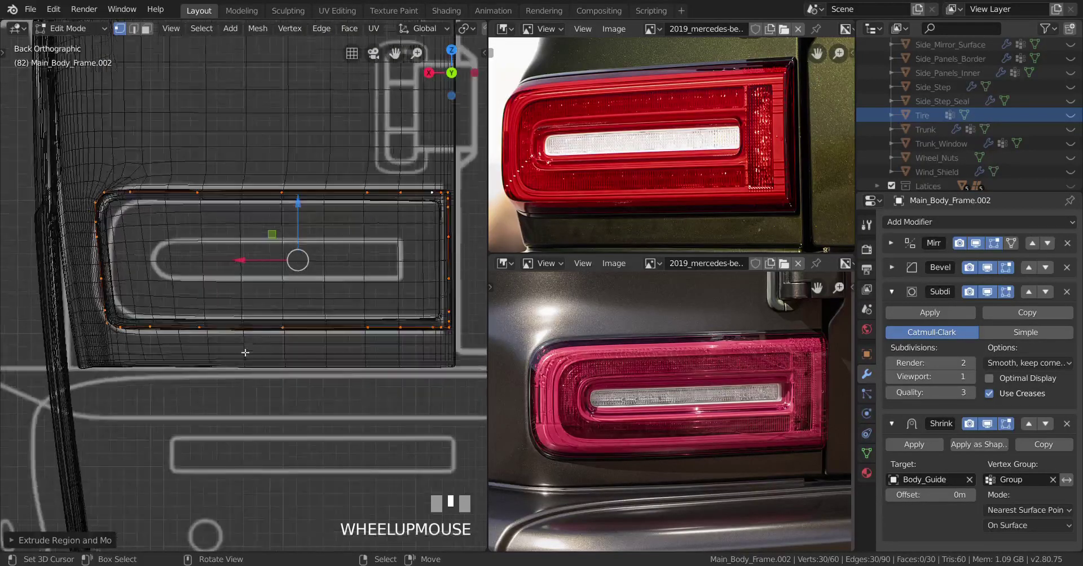
key(s)
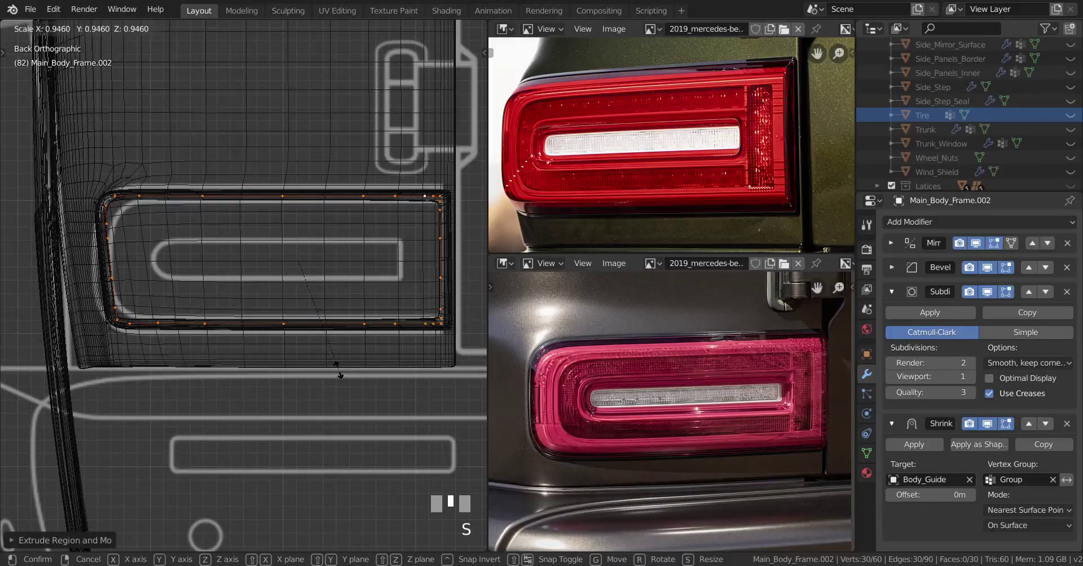
click(340, 375)
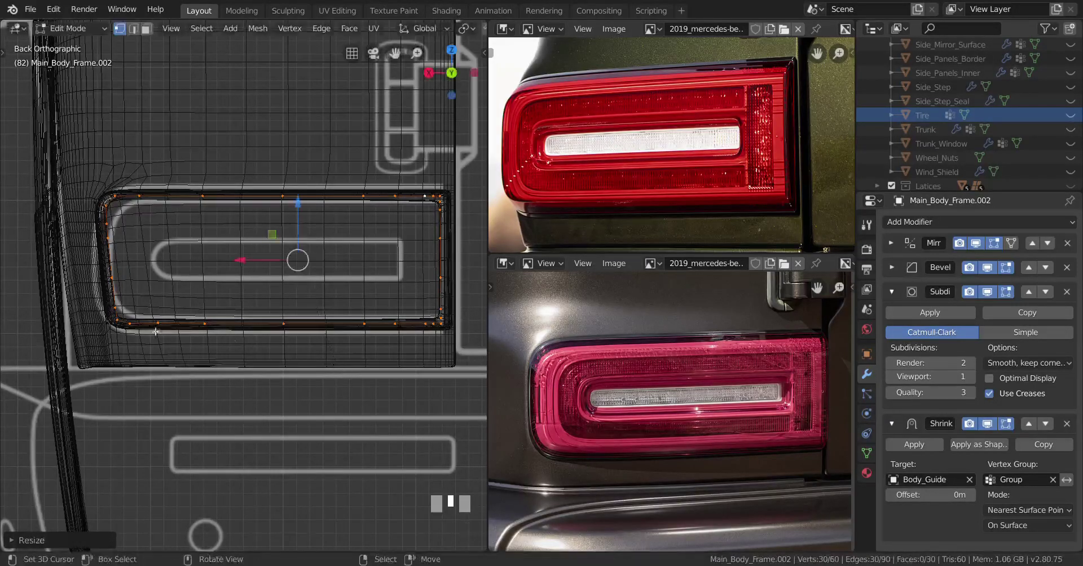
Scale the front loop along global Z to about 0.88 to taper the rim's upper and lower walls
mouse_move(340, 375)
middle_down()
mouse_move(407, 359)
mouse_move(397, 358)
middle_up()
key(shift+z)
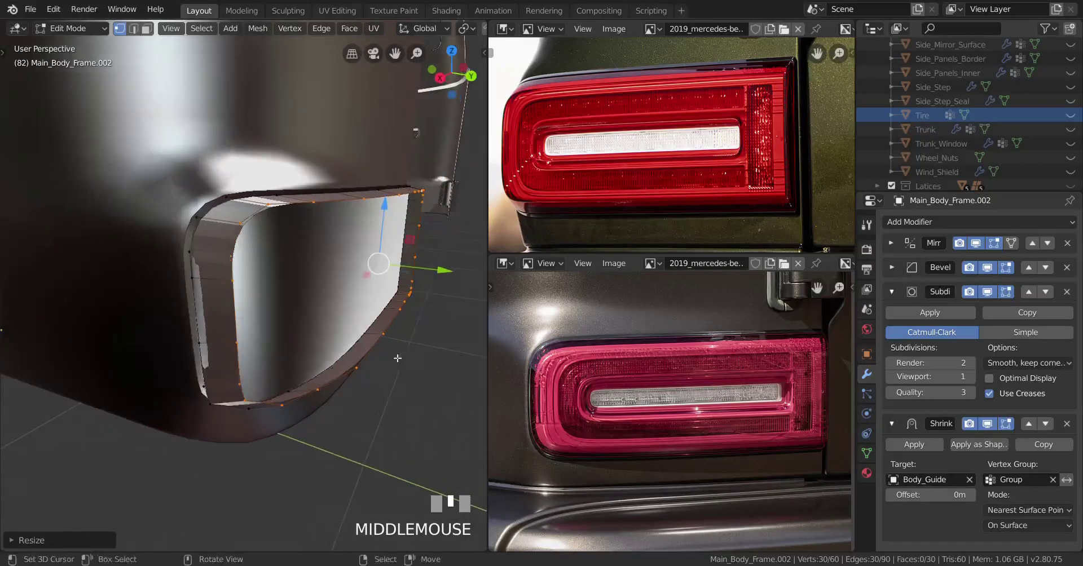
key(s)
key(z)
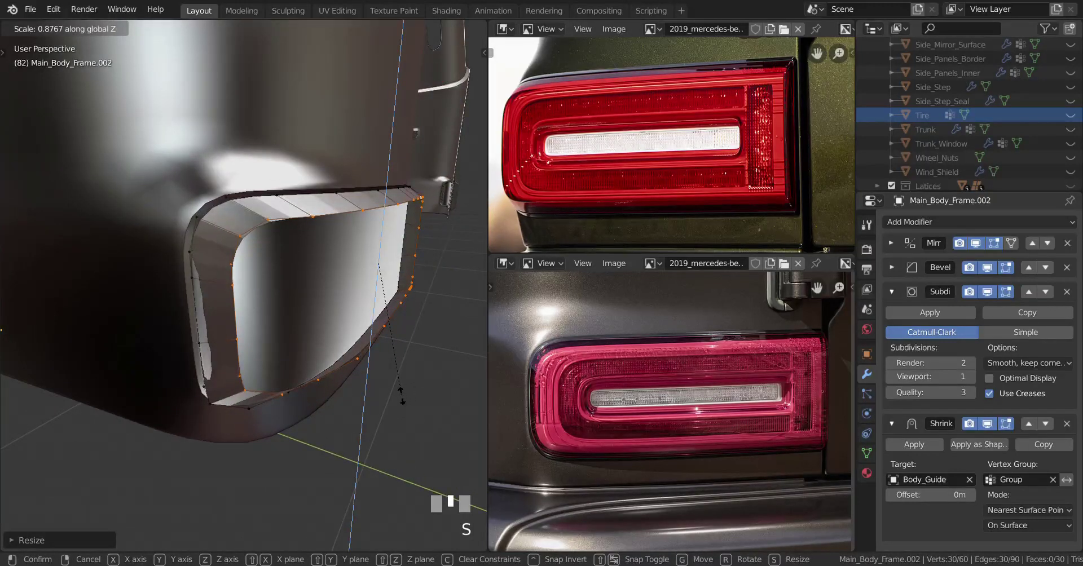
click(402, 396)
Move the front loop slightly outward along Y and adjust its sideways position, checking the rim in Object Mode
middle_drag(402, 397, 130, 373)
key(Tab)
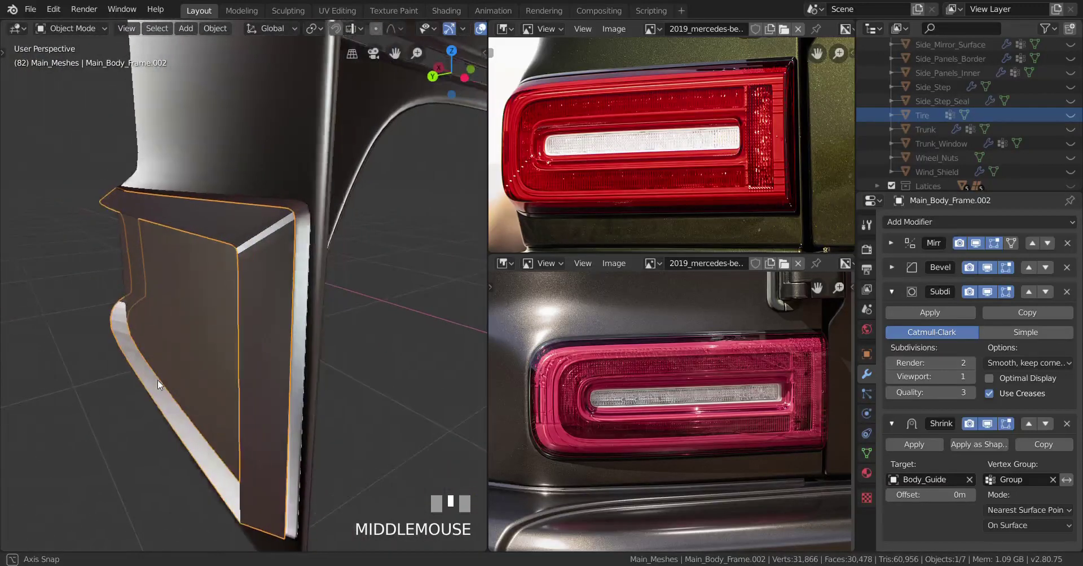
middle_drag(120, 294, 233, 313)
key(Tab)
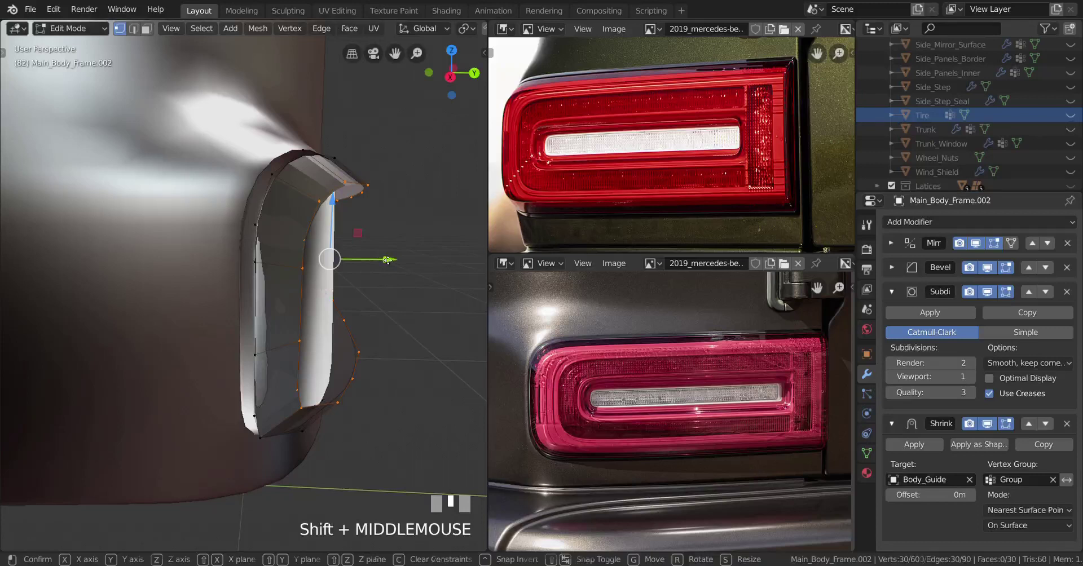
drag(344, 260, 354, 262)
middle_drag(354, 263, 288, 281)
drag(237, 279, 179, 277)
middle_drag(178, 277, 213, 314)
drag(184, 311, 182, 309)
middle_drag(210, 313, 336, 286)
key(Tab)
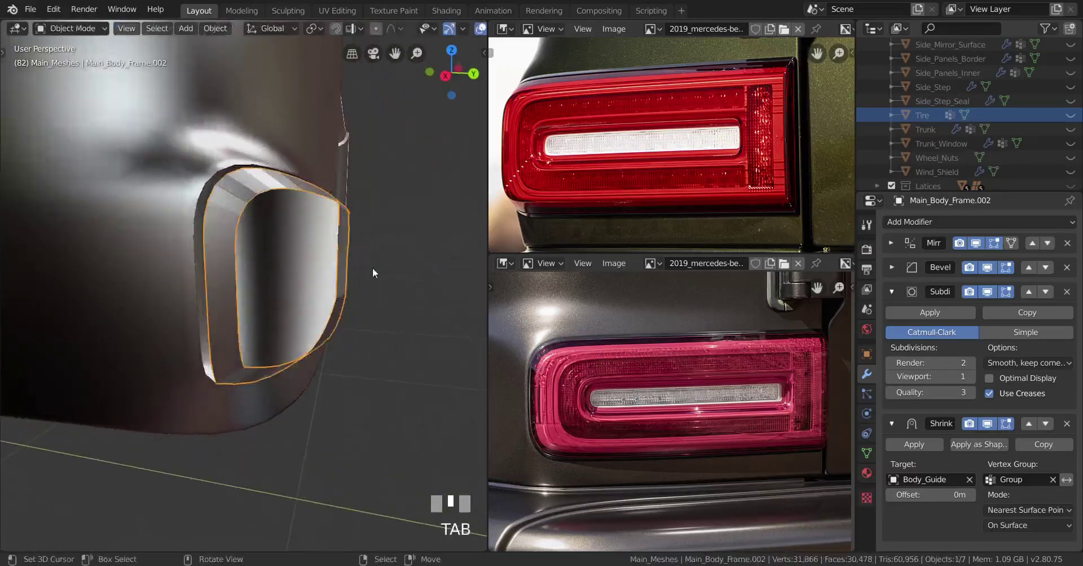
Fill the selected front loop of the rim with a single face in Edit Mode
middle_drag(373, 270, 271, 303)
key(Tab)
key(f)
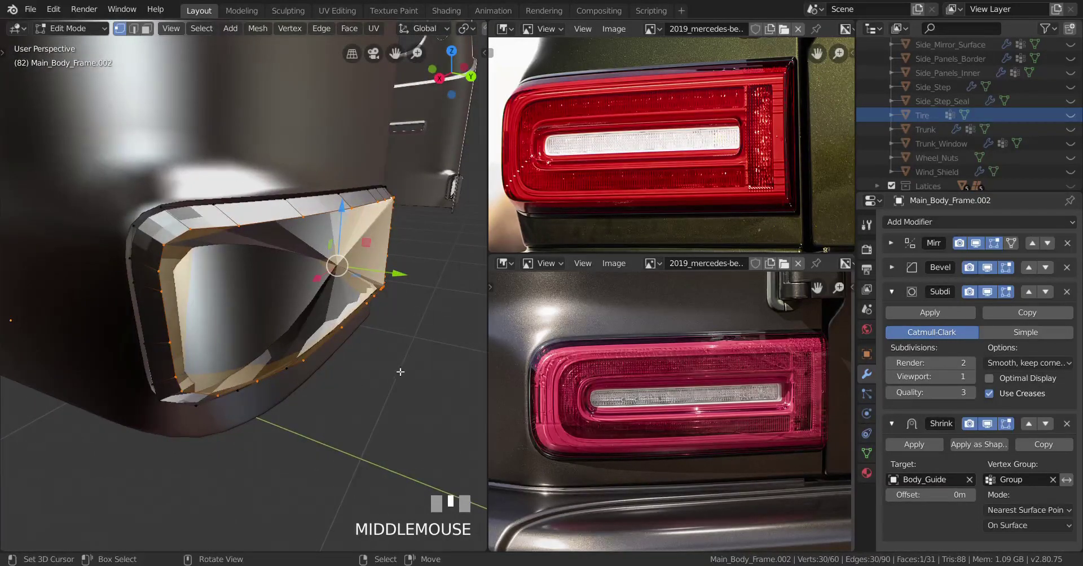
Try to inset the filled front face of the rim, and undo both the inset and the fill
key(i)
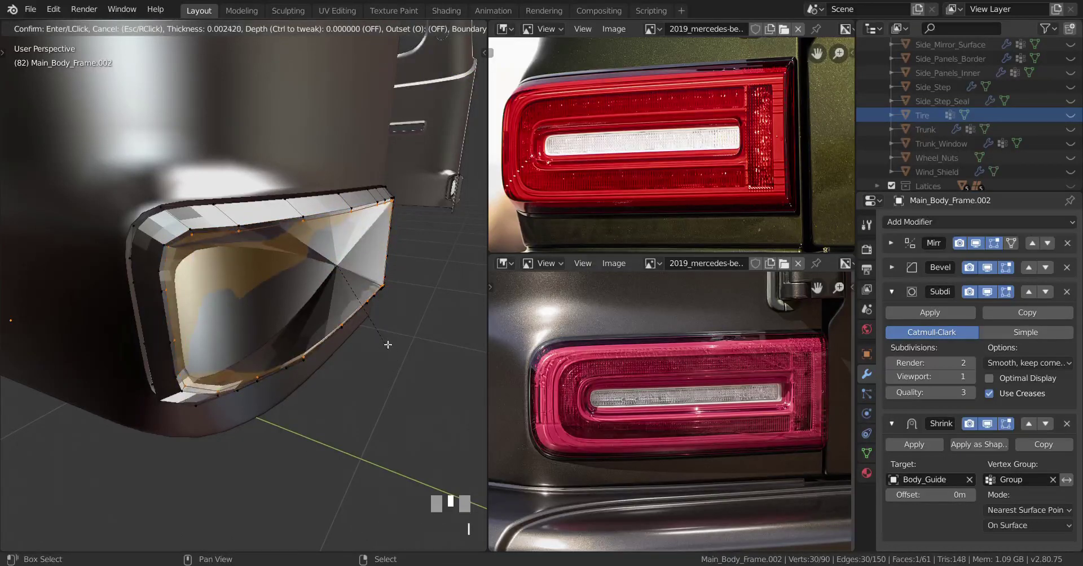
click(388, 345)
middle_drag(388, 344, 438, 331)
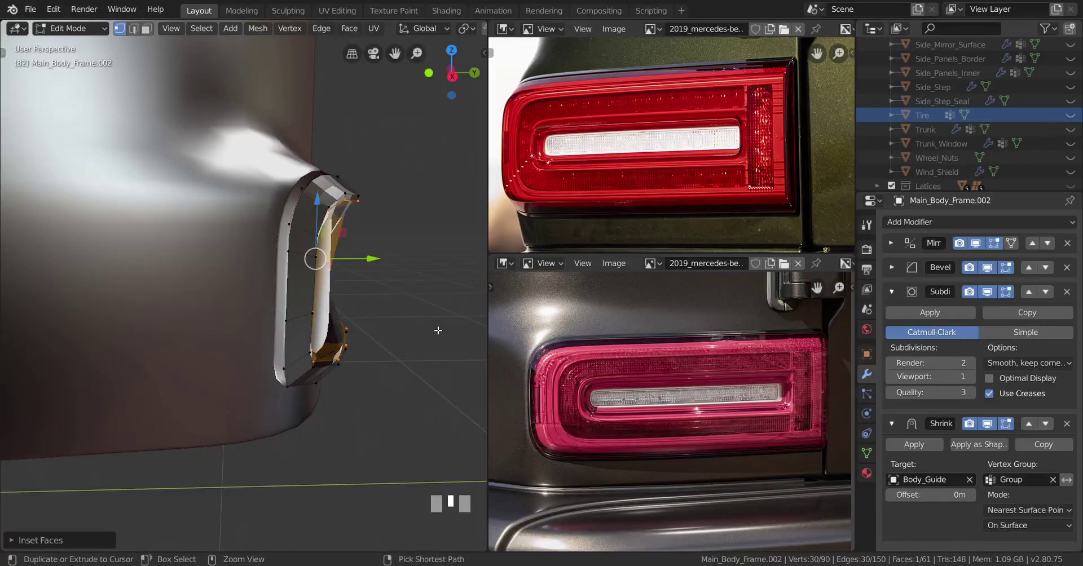
middle_drag(424, 332, 351, 337)
key(ctrl+z)
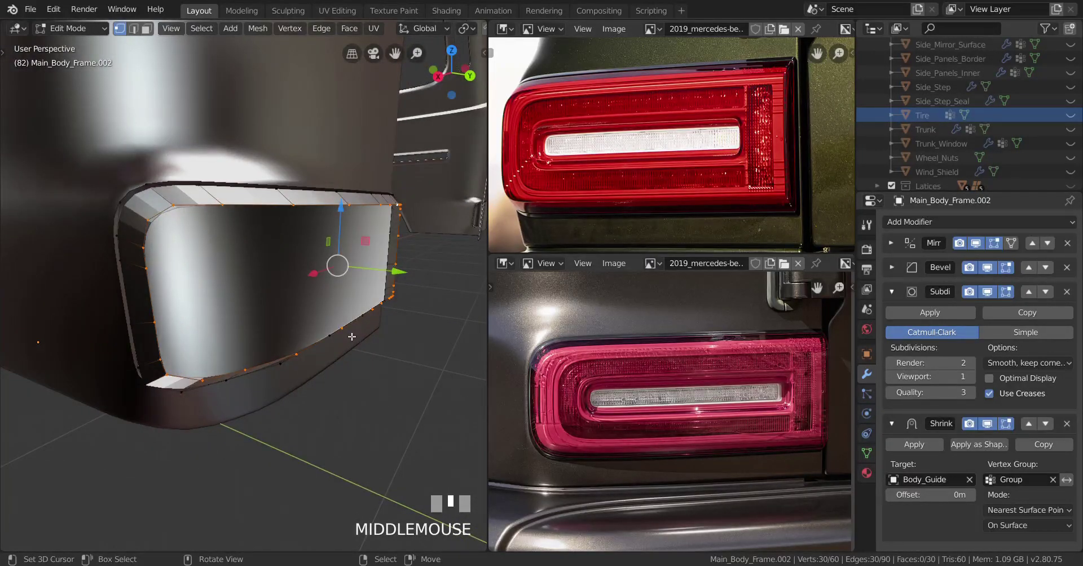
Fill a quad face between matching upper and lower edges of the rim's open front
middle_drag(370, 328, 275, 322)
key(Tab)
key(Tab)
scroll(331, 346, up, 3)
scroll(276, 337, up, 2)
right_click(275, 322)
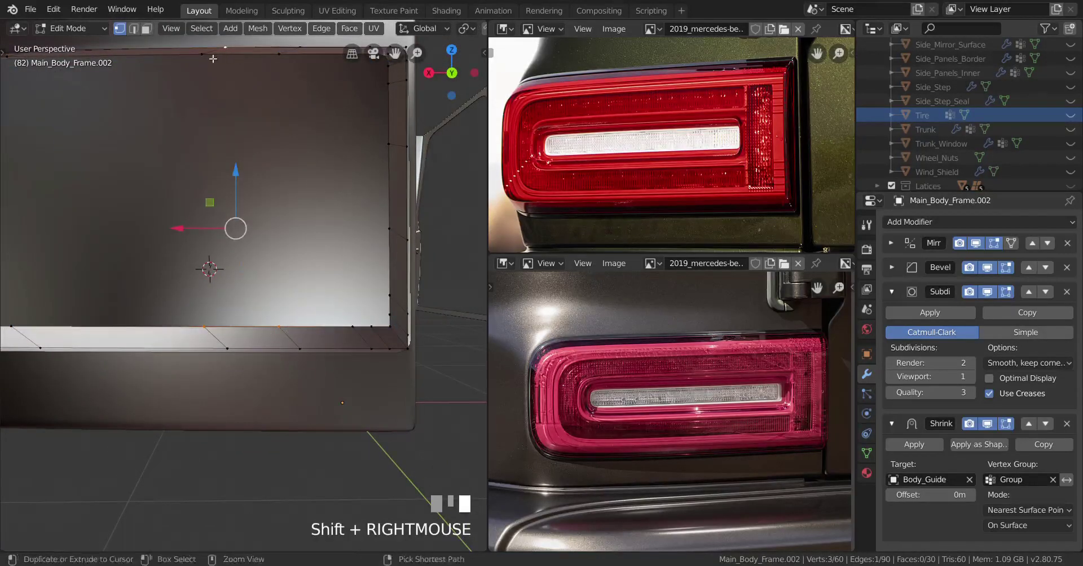
key(f)
scroll(275, 85, down, 2)
shift+middle_drag(275, 85, 341, 235)
Continue bridging the upper and lower edges with quad faces until every column up to the square end is filled
middle_drag(337, 366, 234, 318)
key(j)
key(j)
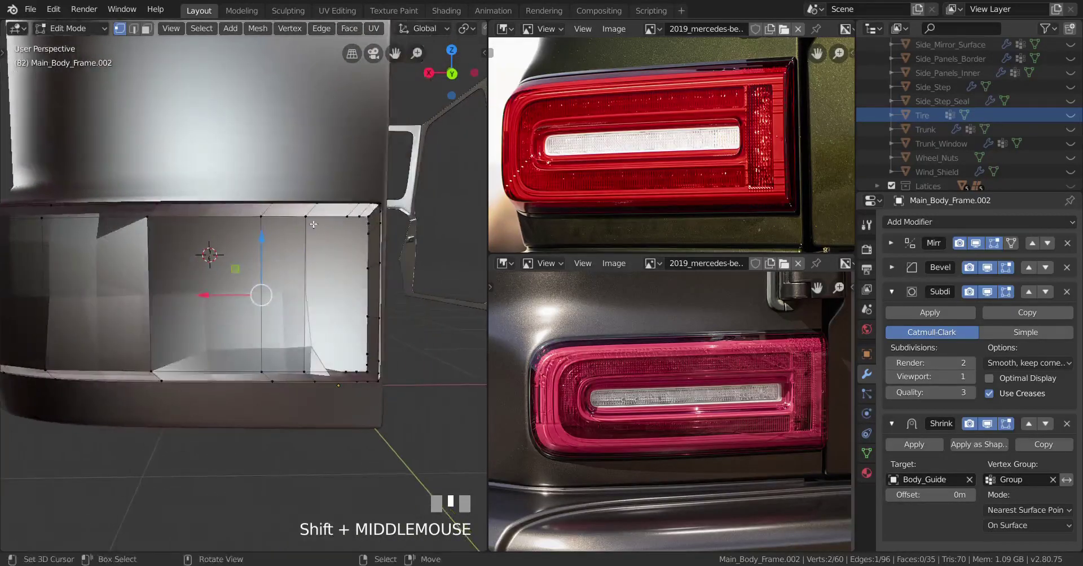
key(f)
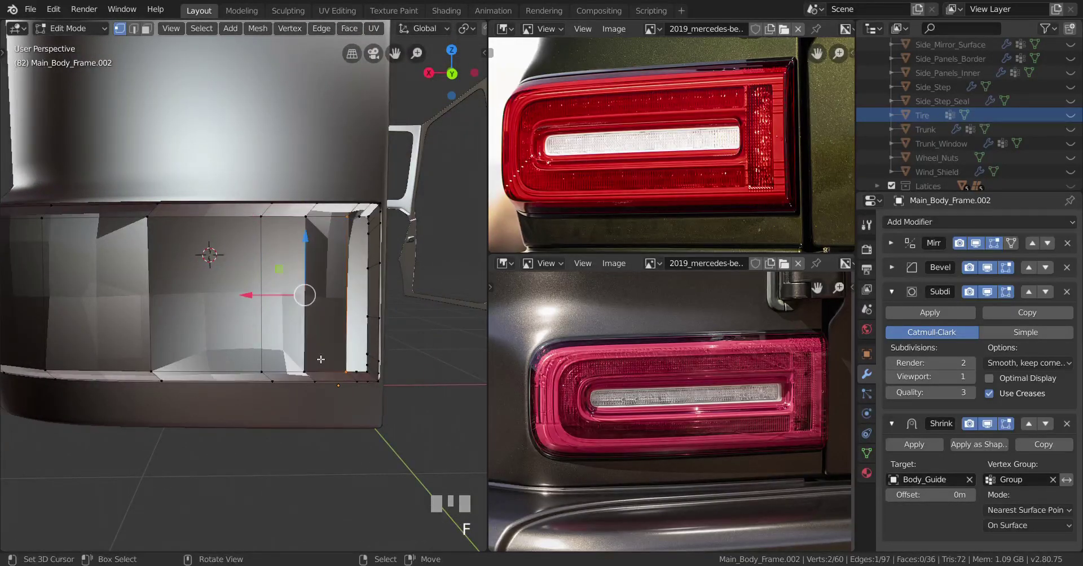
shift+middle_drag(322, 340, 249, 309)
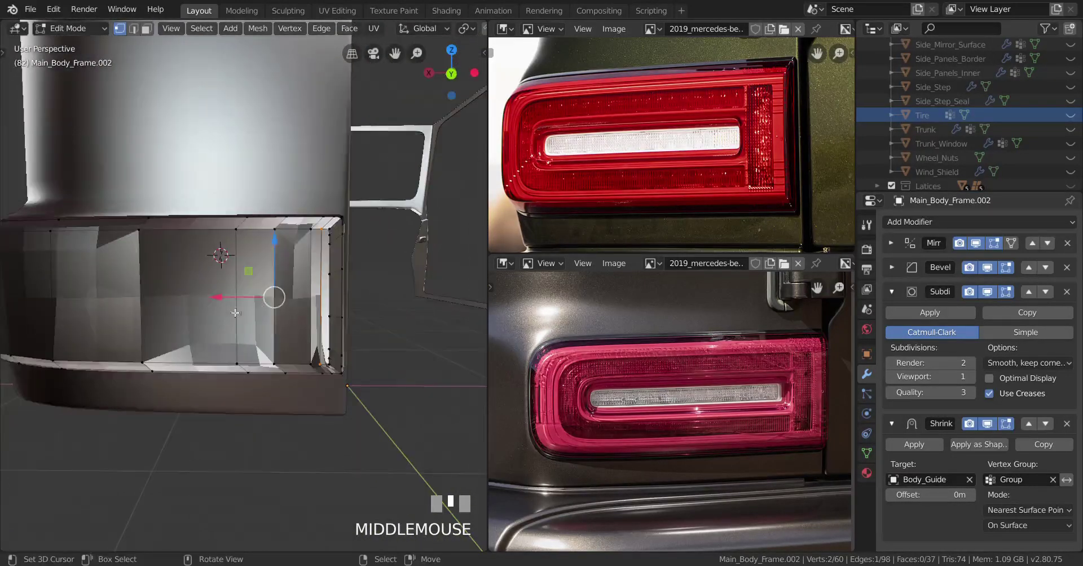
scroll(257, 308, up, 1)
key(z)
key(z)
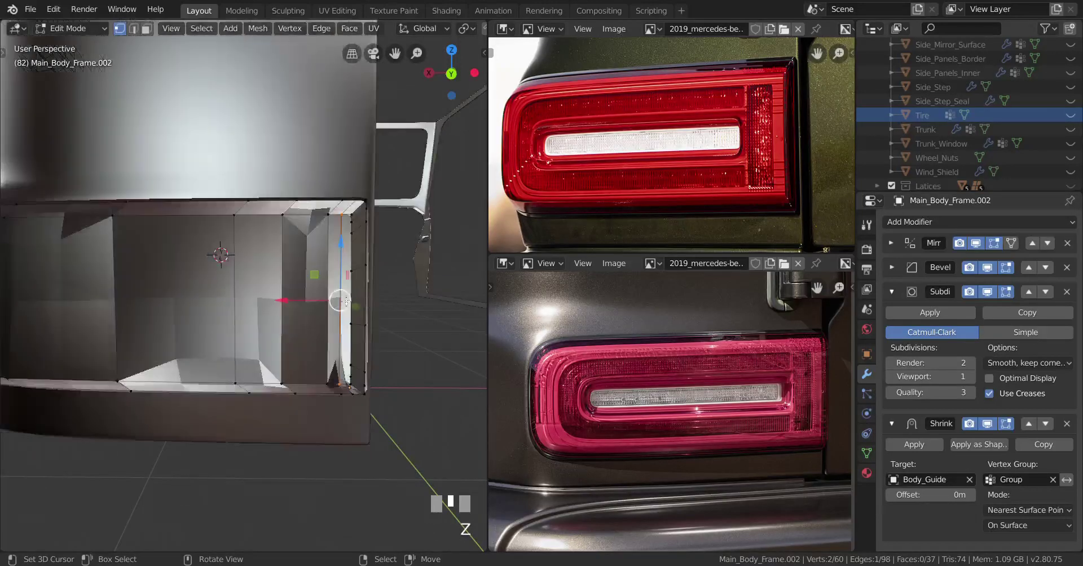
Add a horizontal loop cut across the upper part of the front faces and scale it to 0 along global Z at the active rim vertex
scroll(313, 296, down, 2)
mouse_move(313, 296)
middle_down()
mouse_move(287, 310)
mouse_move(305, 317)
mouse_move(190, 317)
mouse_move(337, 317)
mouse_move(276, 319)
mouse_move(232, 312)
mouse_move(222, 295)
mouse_move(234, 300)
mouse_move(164, 295)
mouse_move(254, 285)
mouse_move(287, 310)
mouse_move(325, 311)
middle_up()
scroll(337, 316, up, 3)
scroll(325, 311, up, 2)
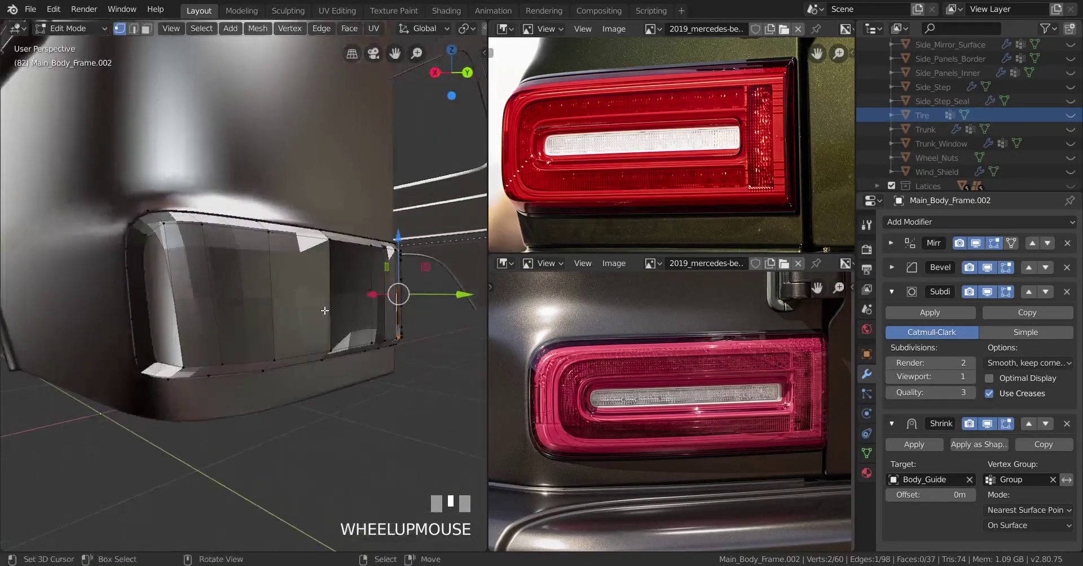
click(226, 307)
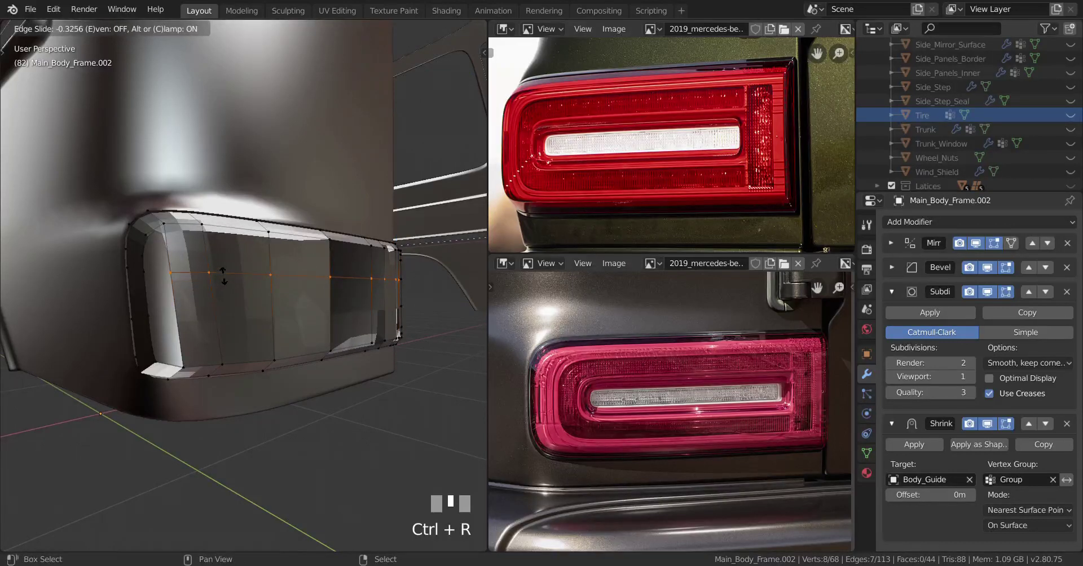
click(223, 277)
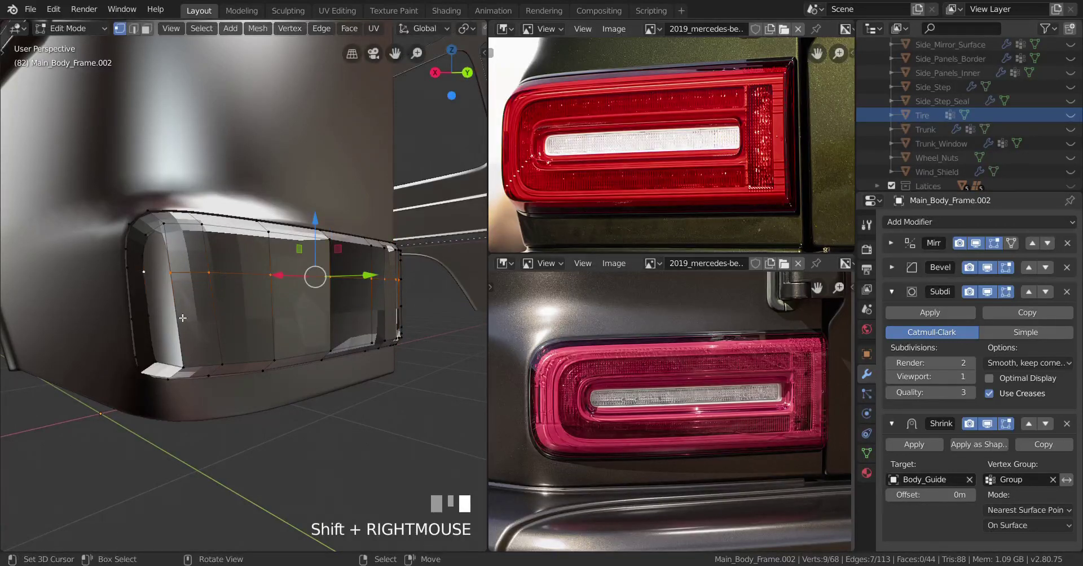
key(period)
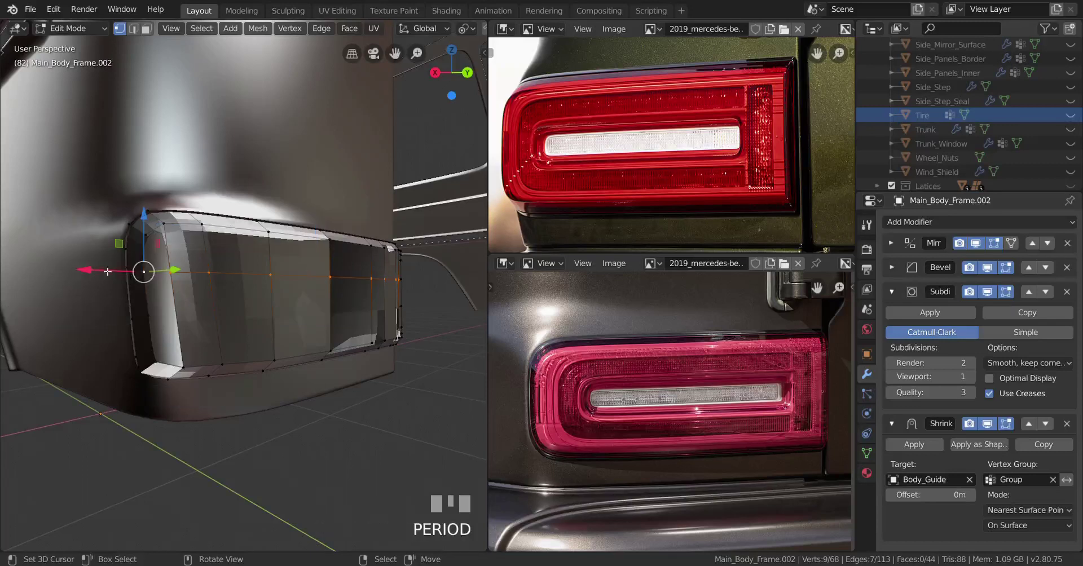
key(s)
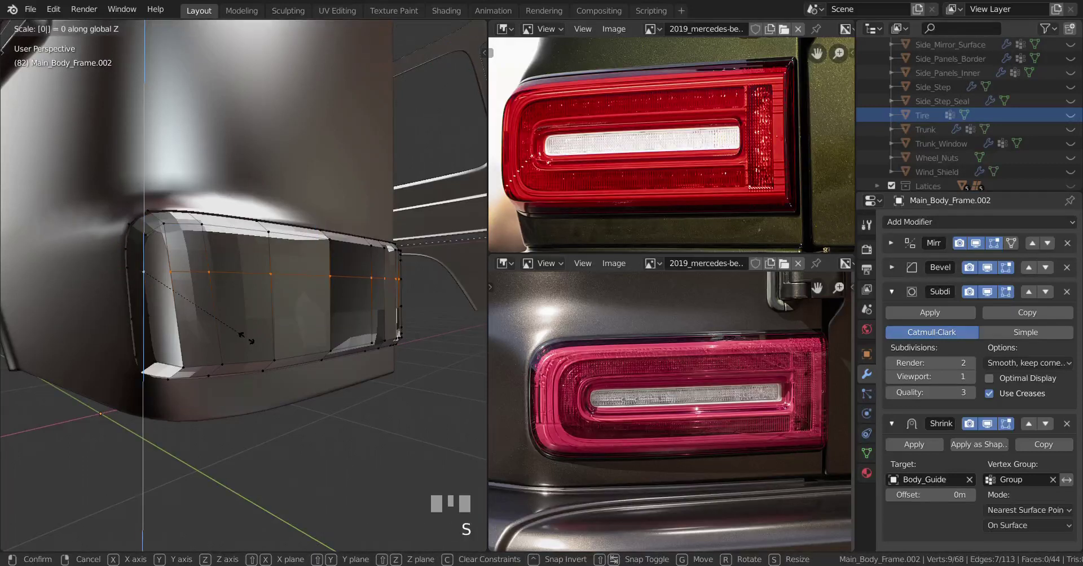
click(249, 339)
Add a second horizontal loop cut across the lower part of the front and level it along global Z with the adjacent rim vertex
click(222, 320)
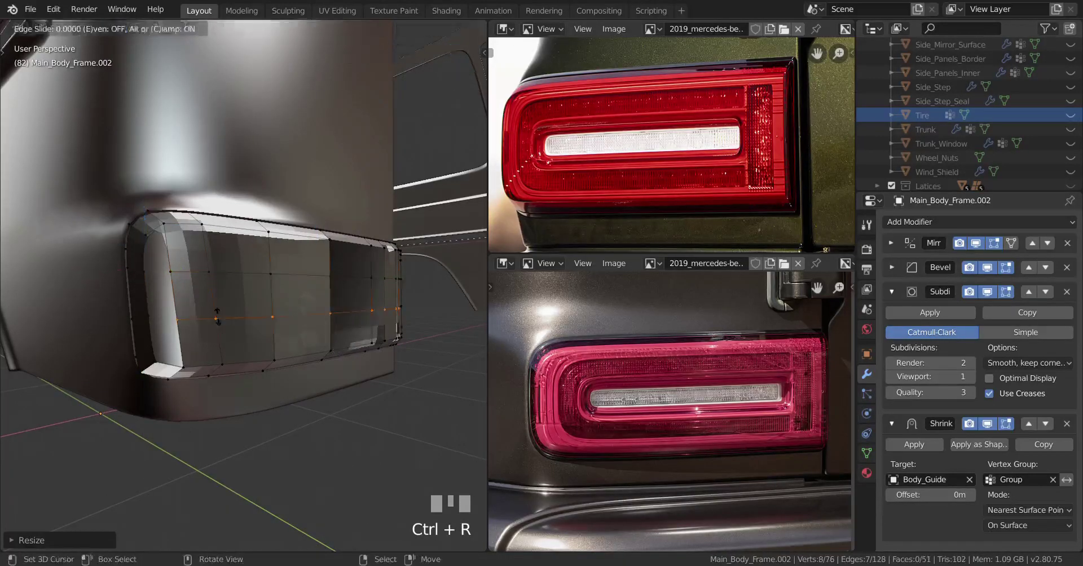
middle_drag(222, 321, 210, 364)
key(s)
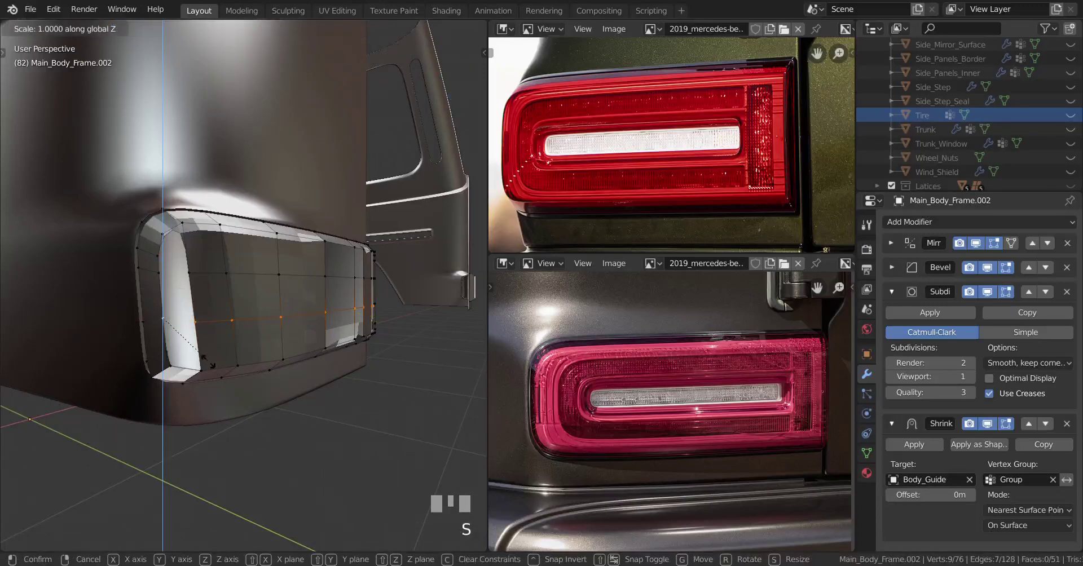
click(210, 364)
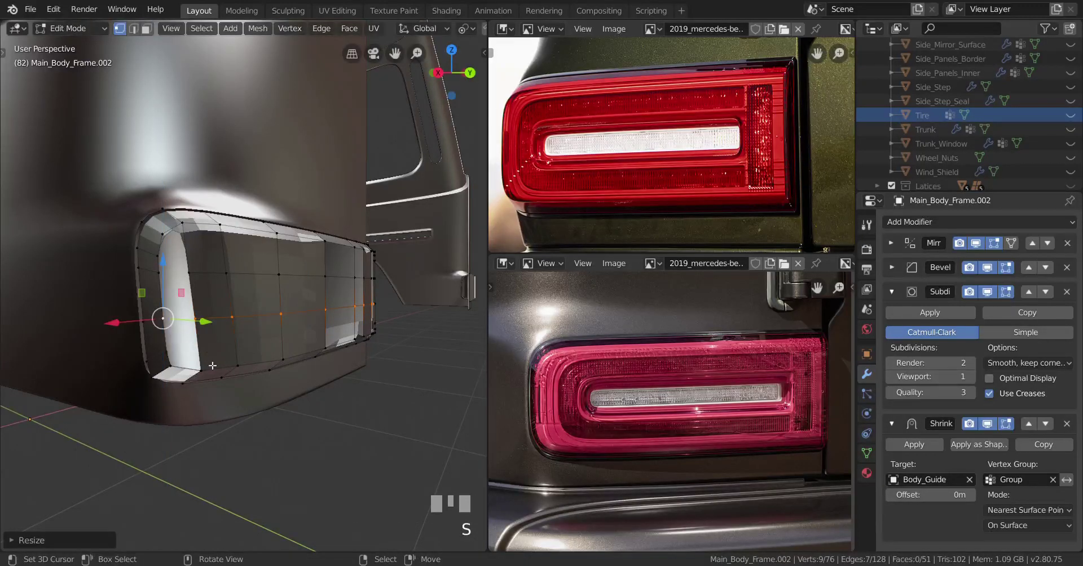
middle_drag(210, 364, 364, 354)
Recalculate the normals of the whole tail light mesh and check the shading in Object Mode
key(Tab)
scroll(335, 333, up, 3)
key(a)
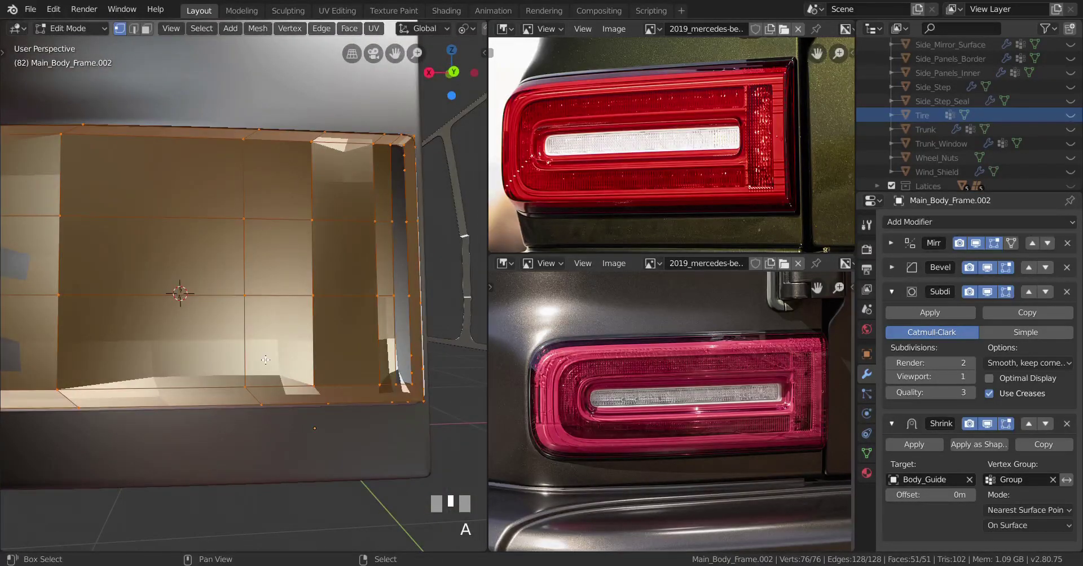
key(shift+n)
shift+middle_drag(266, 360, 282, 324)
key(Tab)
key(Tab)
Try dissolving the two vertices of the edge crossing the square end's side wall near its upper corner, and undo it
scroll(284, 368, up, 3)
scroll(260, 383, up, 2)
scroll(261, 382, down, 2)
scroll(334, 338, down, 2)
scroll(269, 320, up, 3)
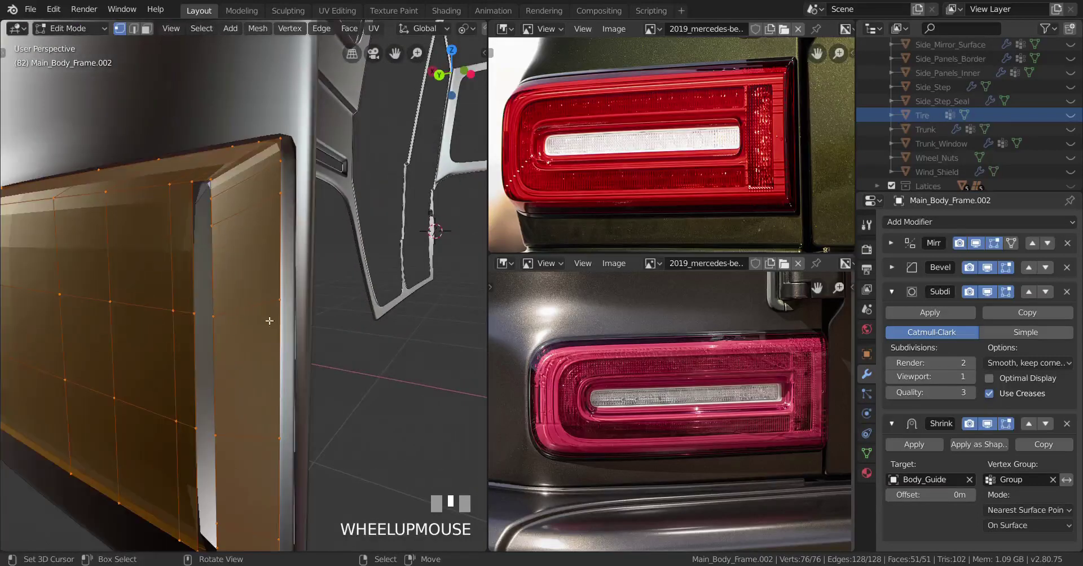
alt+right_click(214, 194)
key(x)
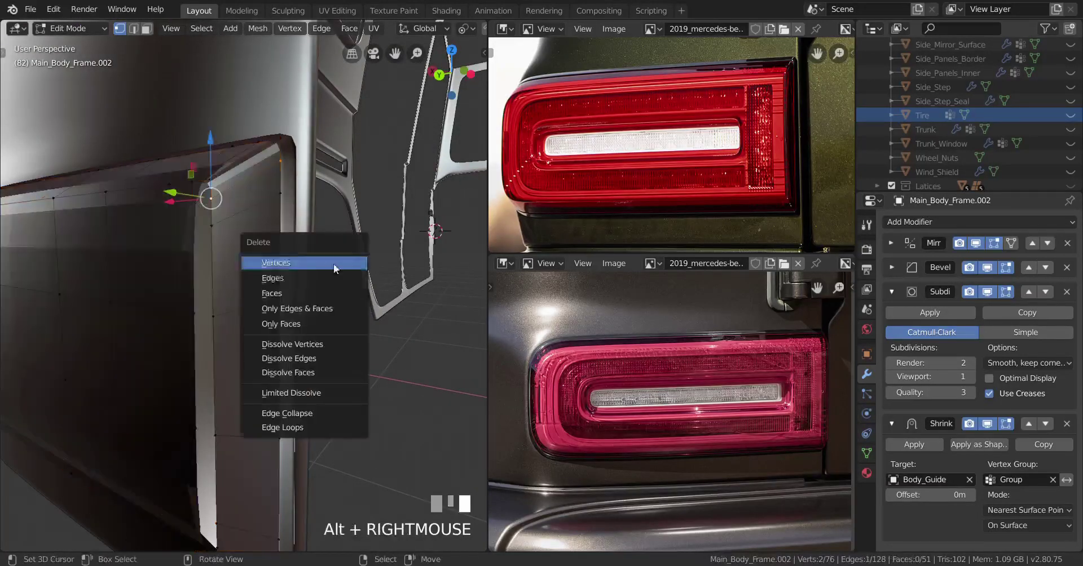
click(322, 347)
middle_drag(322, 347, 336, 366)
key(Tab)
key(Tab)
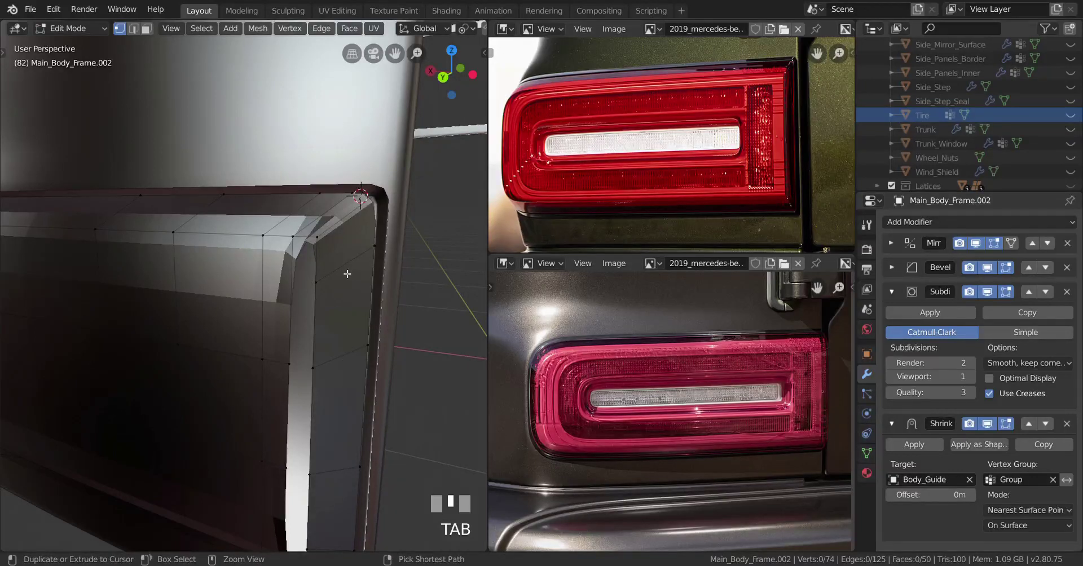
key(ctrl+z)
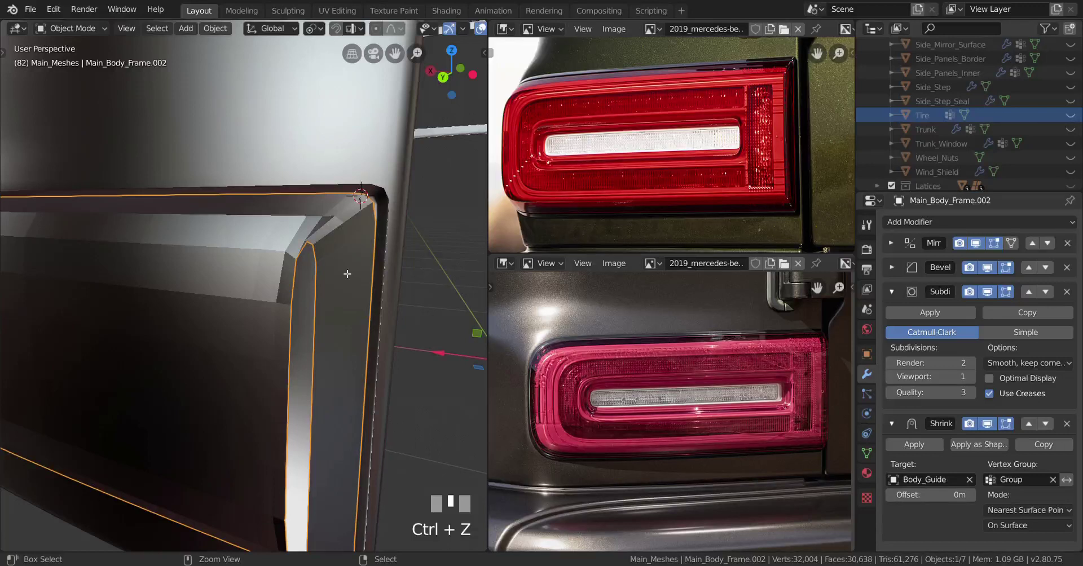
key(ctrl+z)
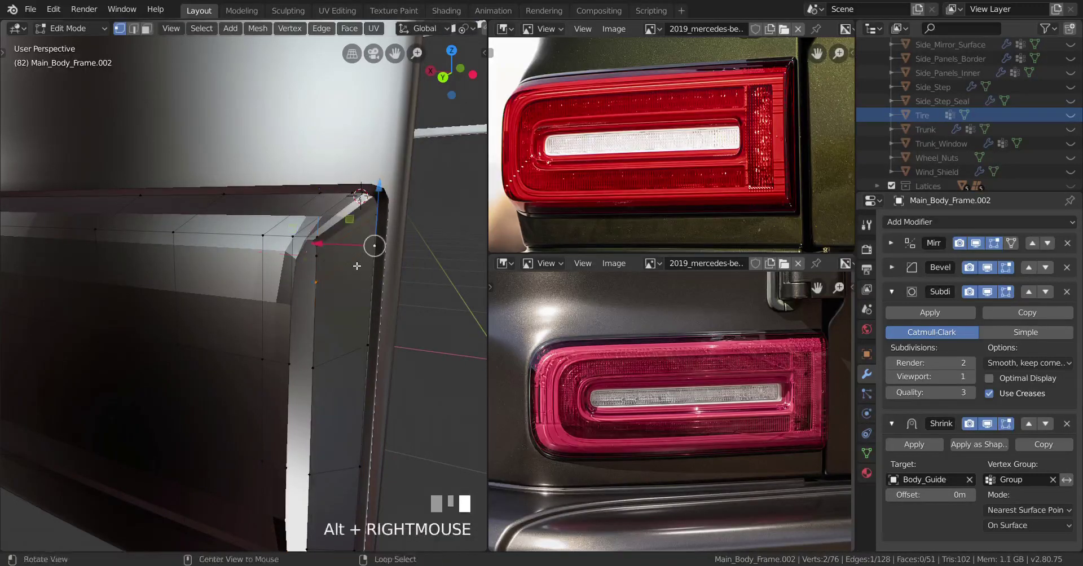
Dissolve the edges crossing the square end's side wall near its upper and lower corners
key(x)
click(410, 296)
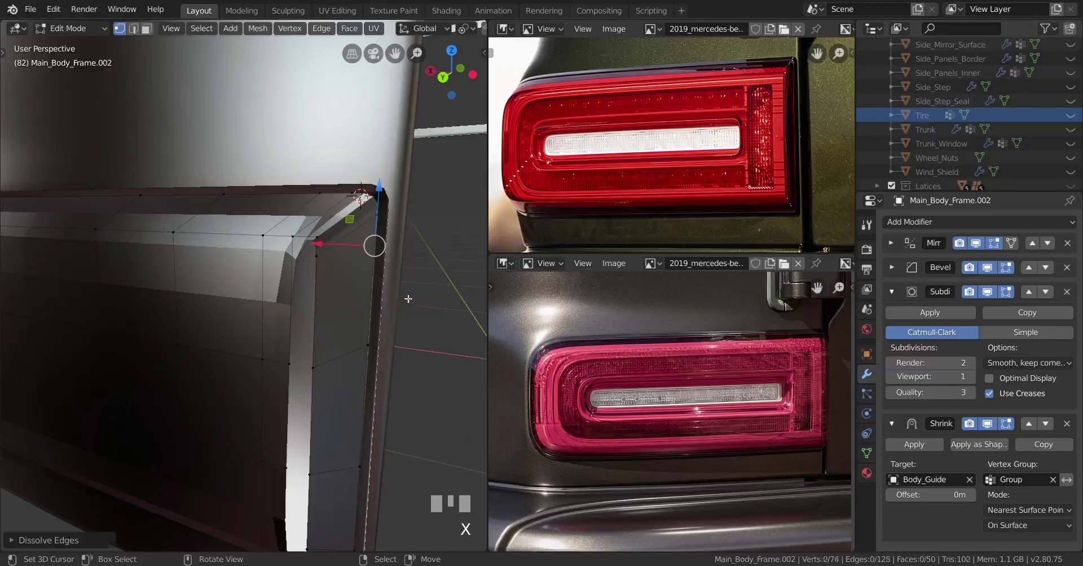
key(Tab)
key(Tab)
shift+middle_drag(381, 387, 377, 273)
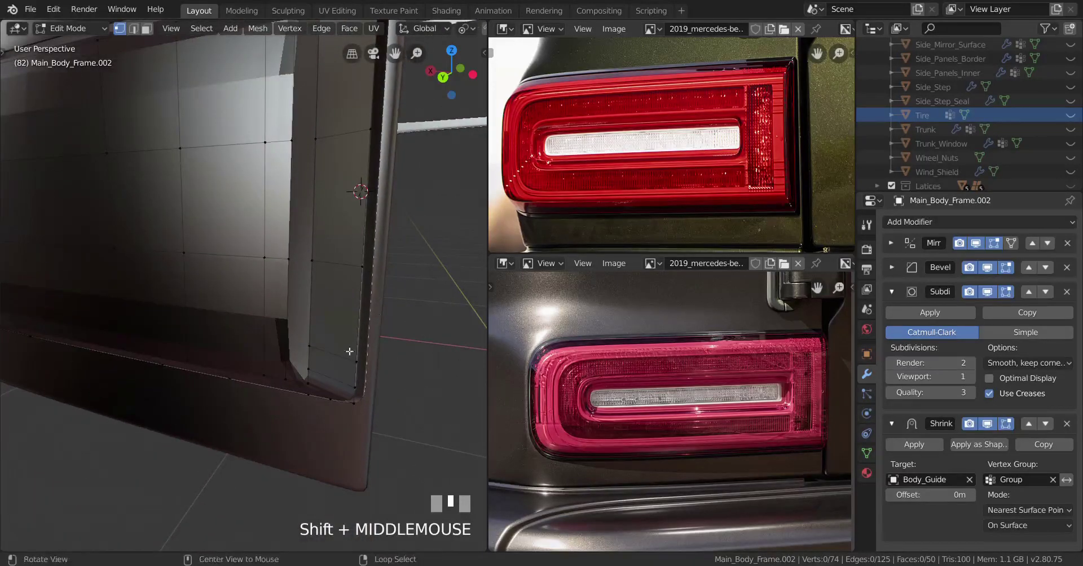
alt+right_click(349, 349)
key(x)
click(442, 345)
Add two more horizontal loop cuts across the front, one near its lower border and one near its upper border
middle_drag(443, 345, 328, 334)
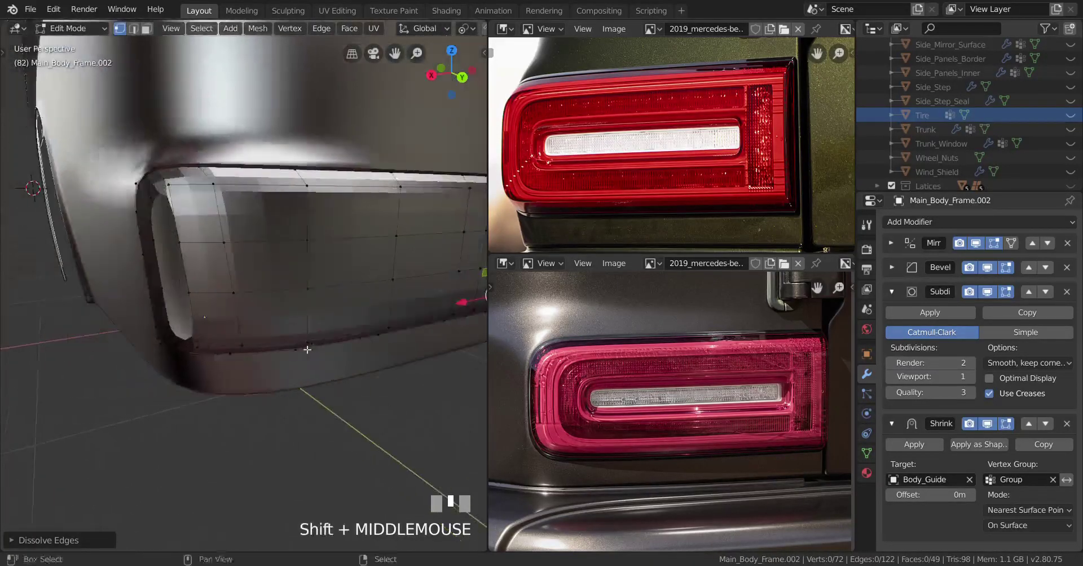
scroll(332, 314, up, 2)
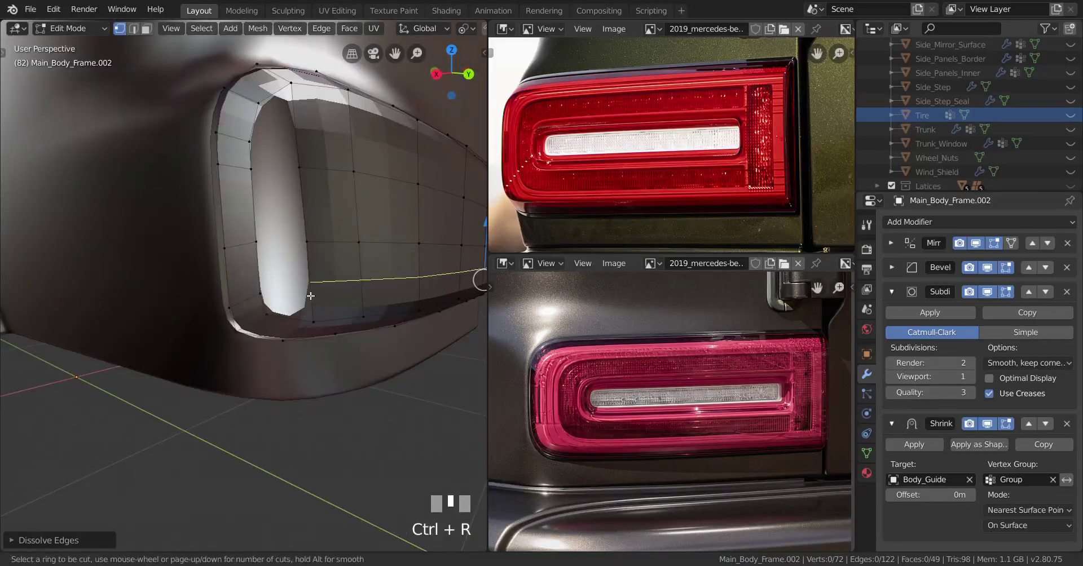
click(311, 295)
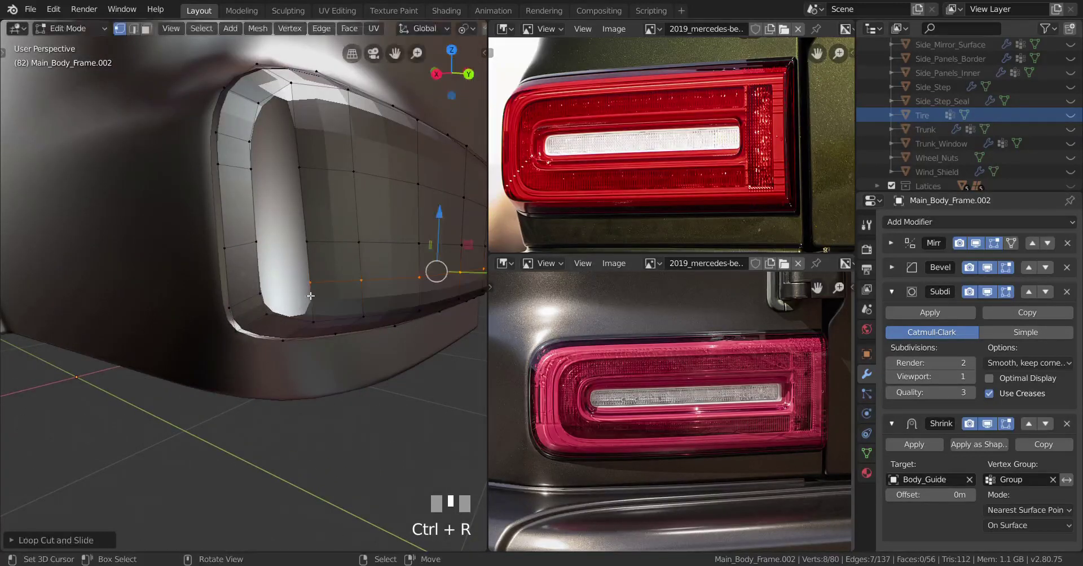
click(307, 133)
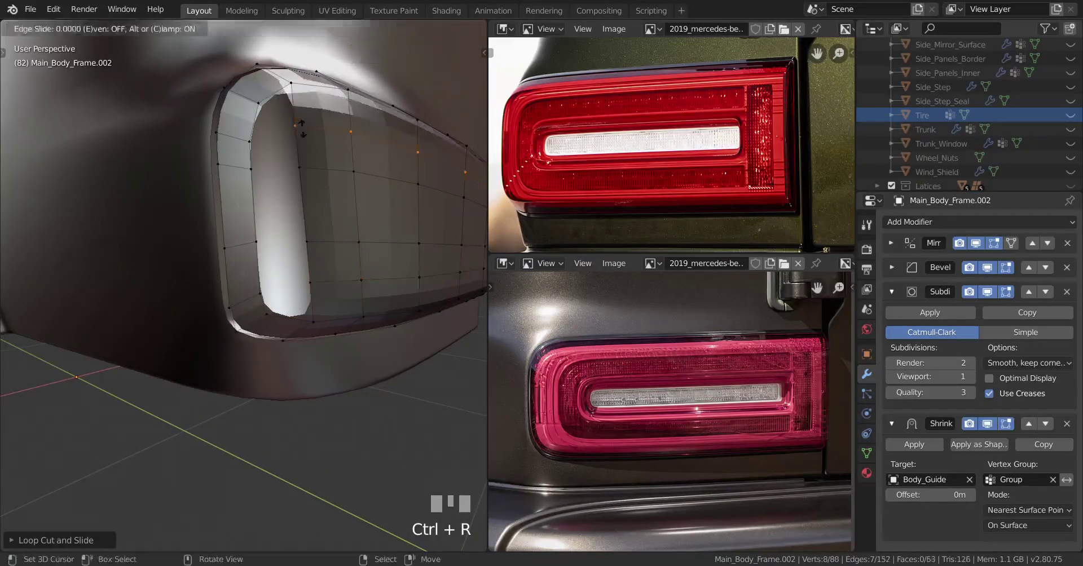
right_click(307, 132)
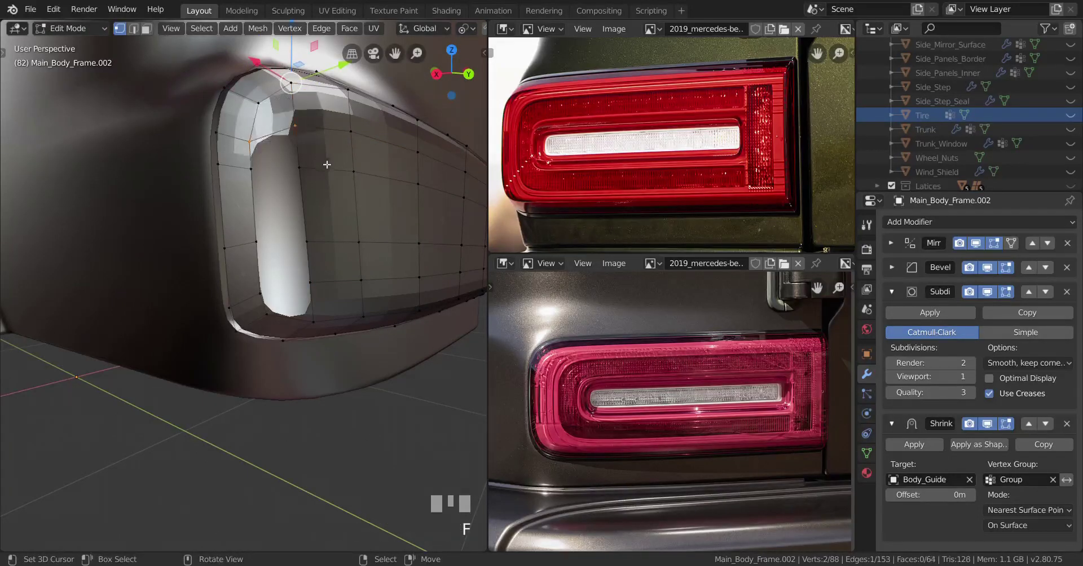
Fill the gaps between the front faces and the rim's side walls at both ends, checking the result in Object Mode
key(f)
scroll(361, 237, down, 4)
middle_drag(384, 250, 276, 266)
scroll(276, 265, up, 4)
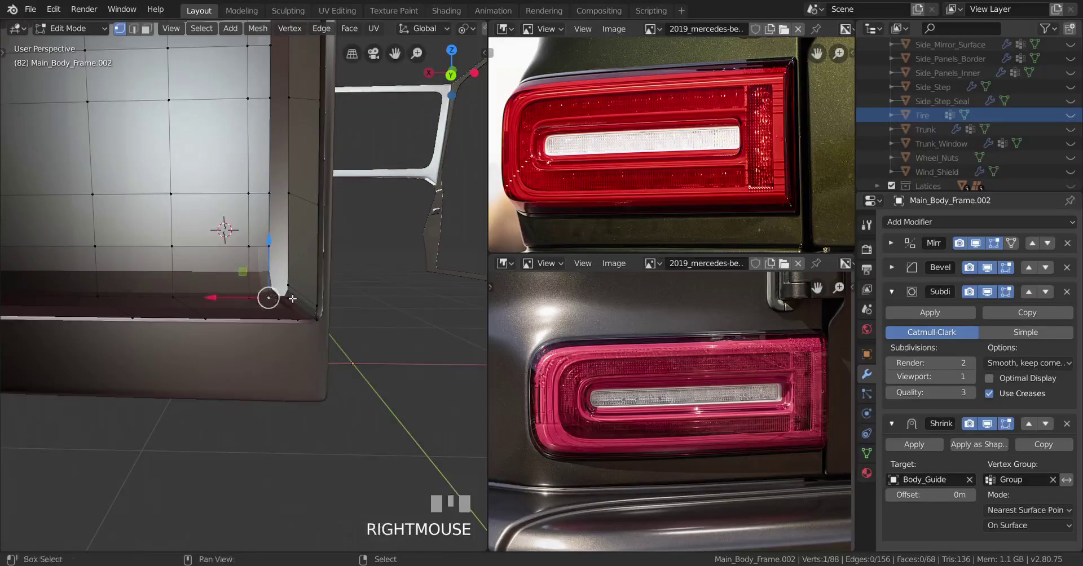
scroll(290, 282, down, 3)
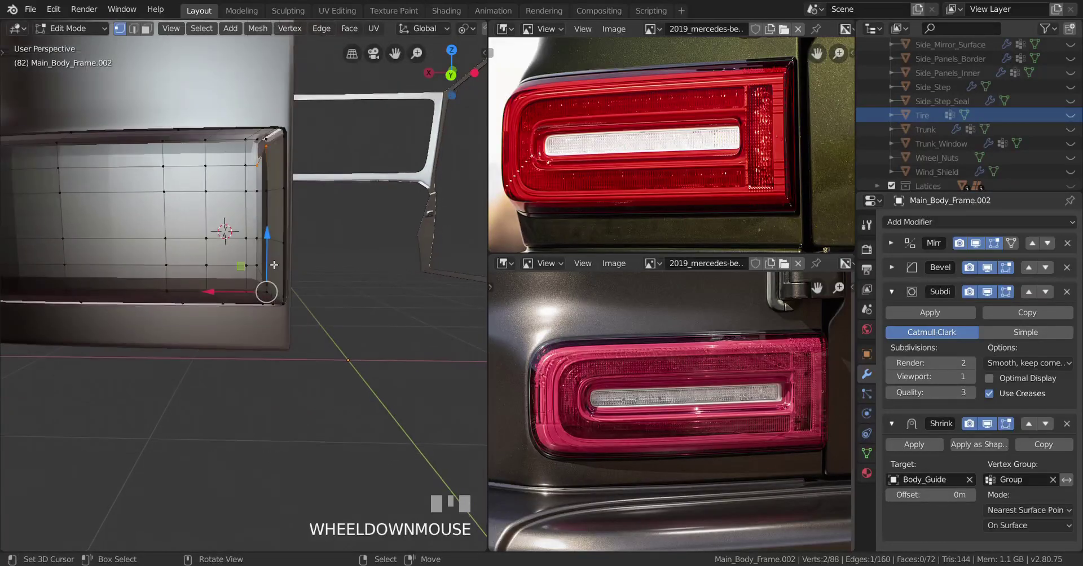
middle_drag(251, 264, 259, 243)
key(Tab)
scroll(288, 285, up, 5)
key(Tab)
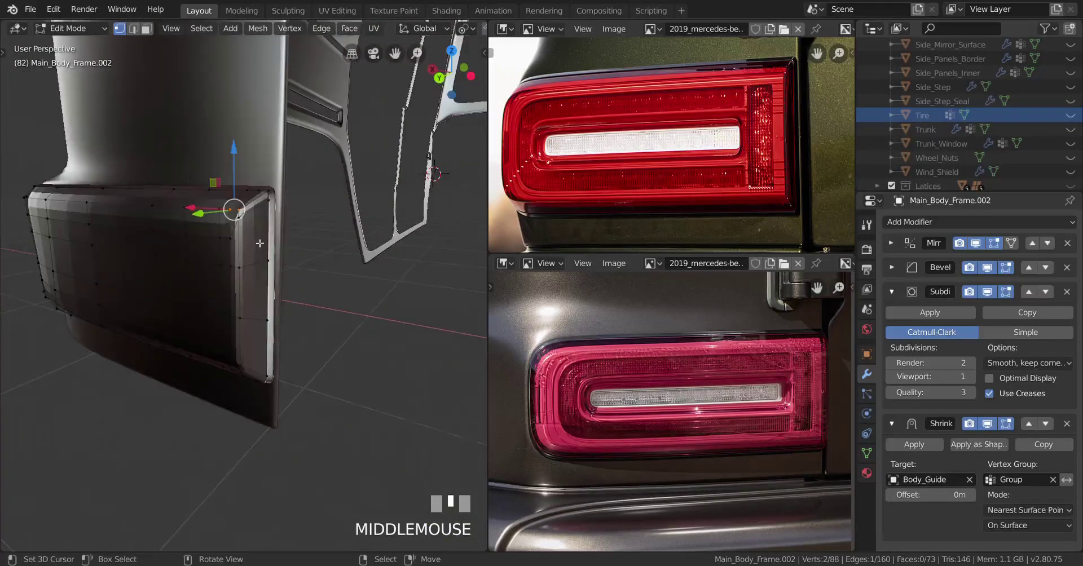
Select the faces covering the tail light housing's front, excluding the rim walls, and inset them by a thin border
scroll(259, 244, up, 2)
middle_drag(243, 161, 248, 222)
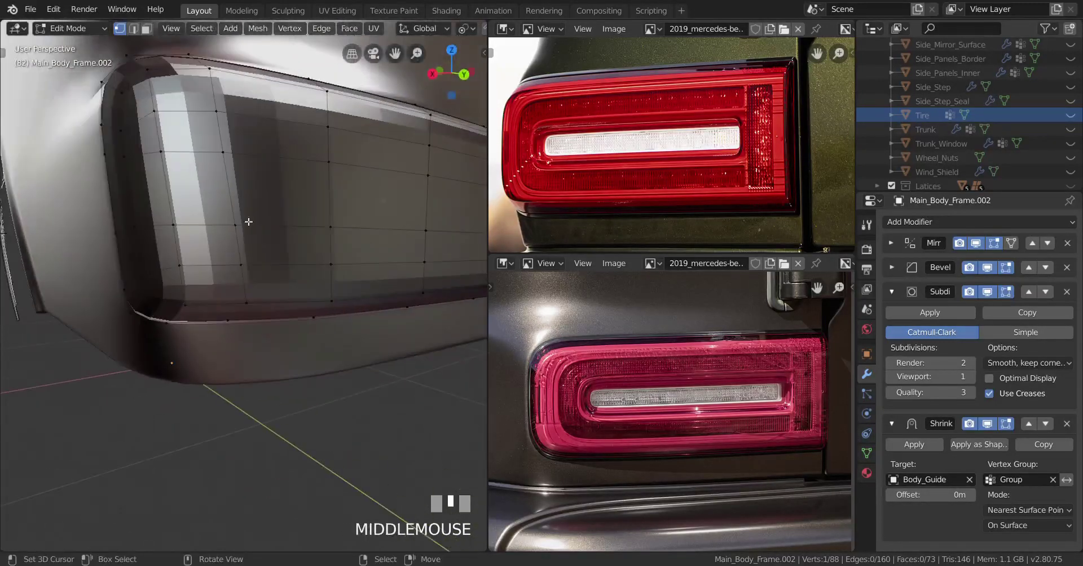
ctrl+shift+right_click(151, 297)
scroll(151, 297, down, 3)
middle_drag(151, 297, 186, 282)
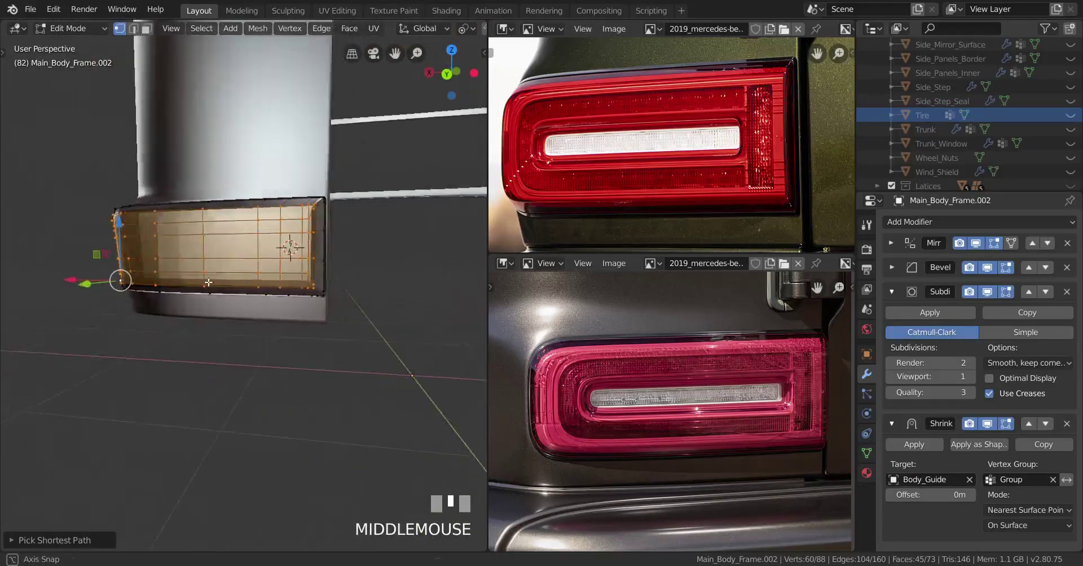
scroll(186, 282, up, 3)
shift+middle_drag(297, 257, 361, 289)
scroll(331, 263, up, 3)
key(i)
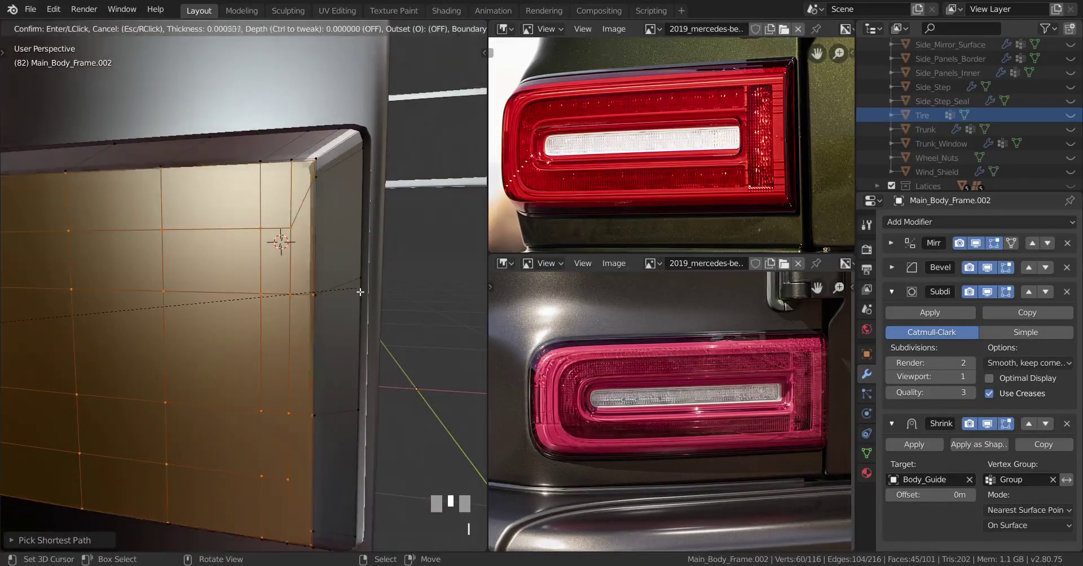
click(329, 289)
Inset the same front faces a second time by a slightly wider border and check the shading in Object Mode
key(i)
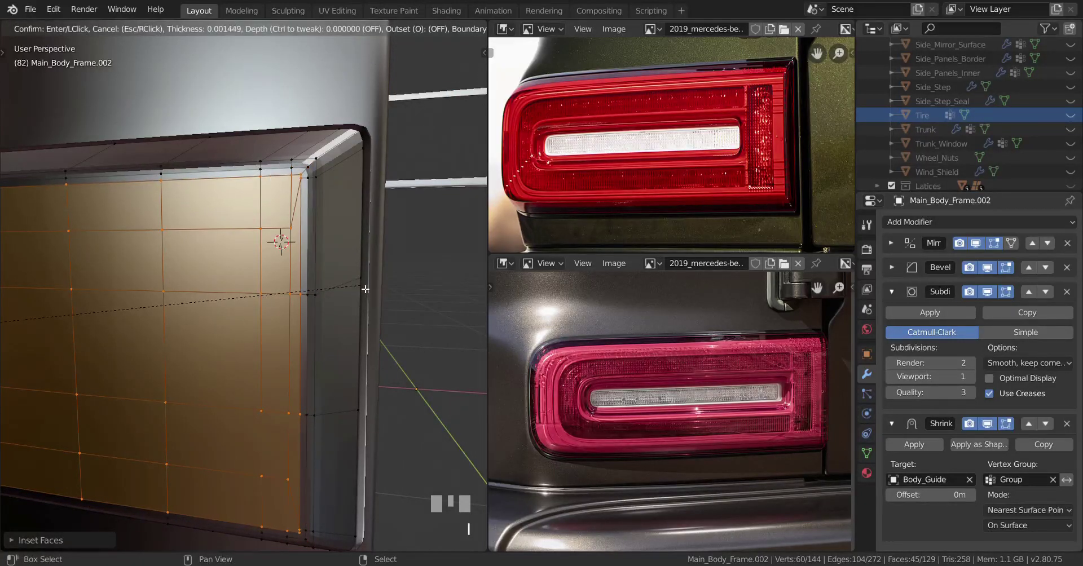
click(358, 289)
scroll(354, 288, down, 5)
middle_drag(349, 293, 294, 327)
shift+middle_drag(294, 327, 328, 315)
key(Tab)
scroll(261, 316, up, 3)
key(Tab)
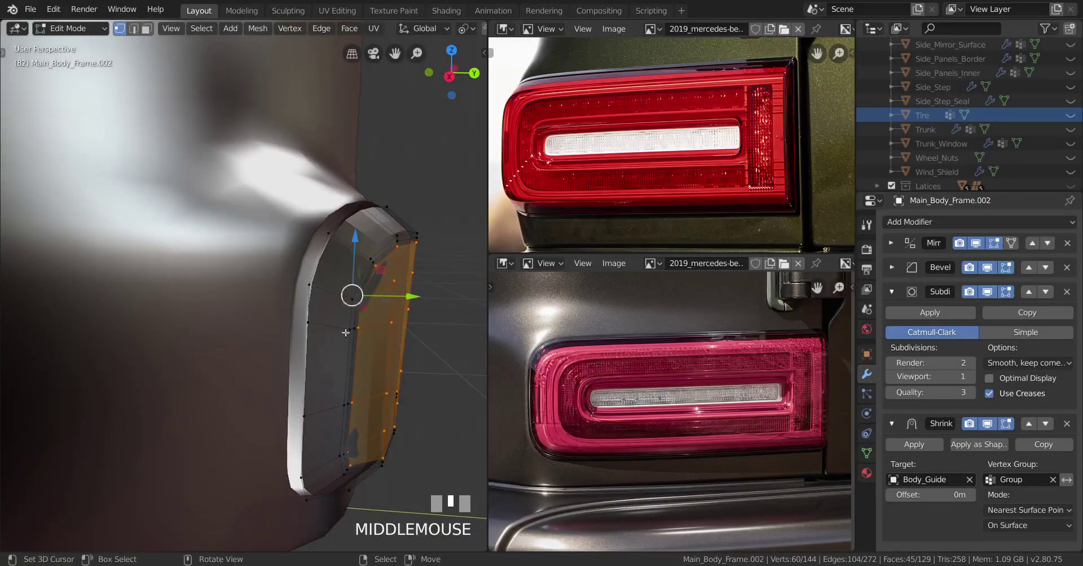
middle_drag(380, 392, 316, 339)
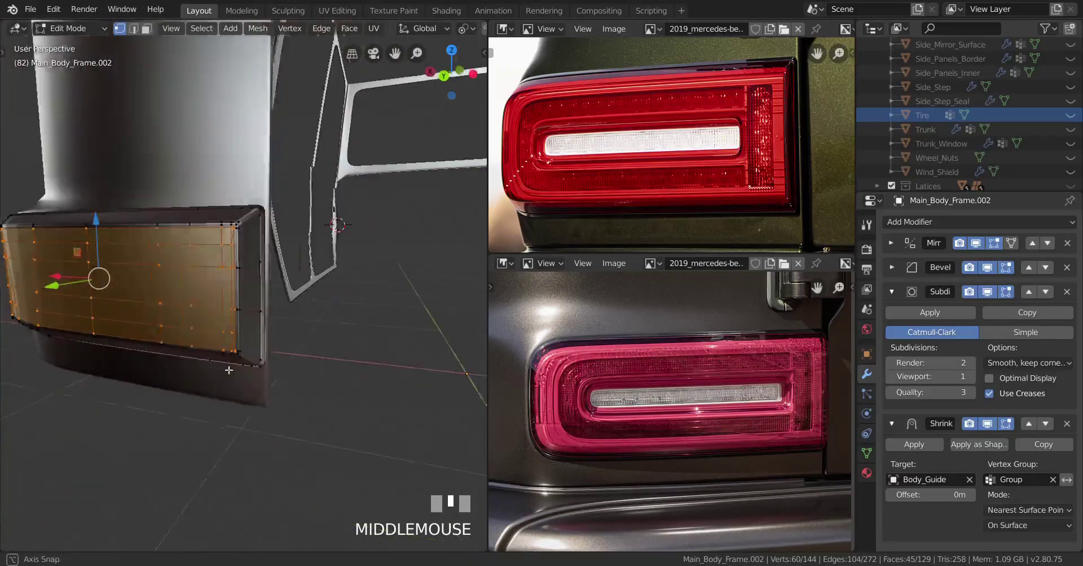
Slide the inner inset vertex near the square end's upper corner down along its edge by a factor of about 0.2
scroll(306, 334, up, 5)
scroll(316, 327, up, 2)
scroll(342, 271, down, 1)
shift+middle_drag(344, 208, 338, 266)
right_click(325, 263)
key(g)
key(g)
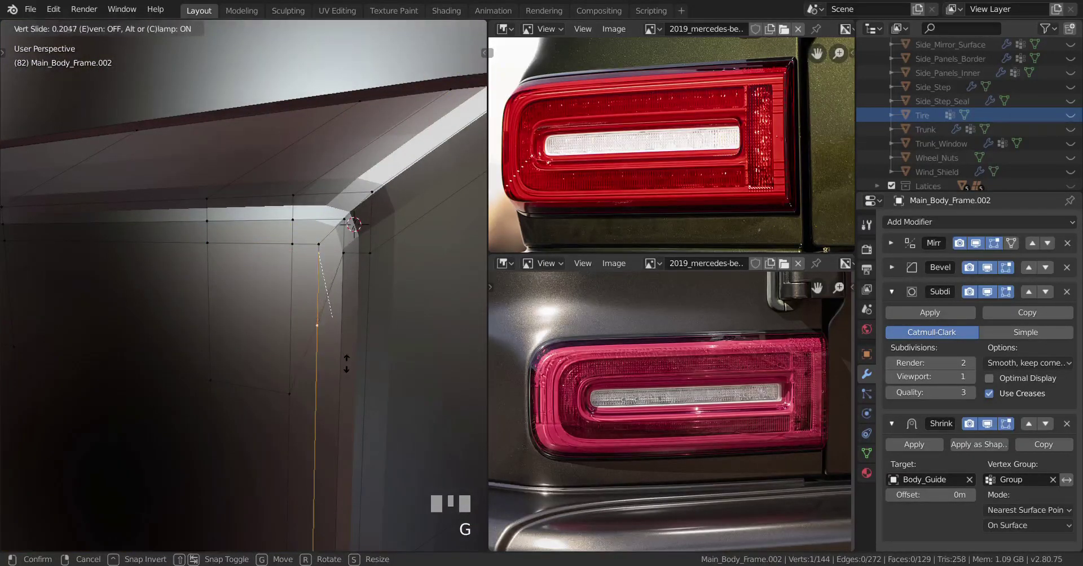
click(347, 361)
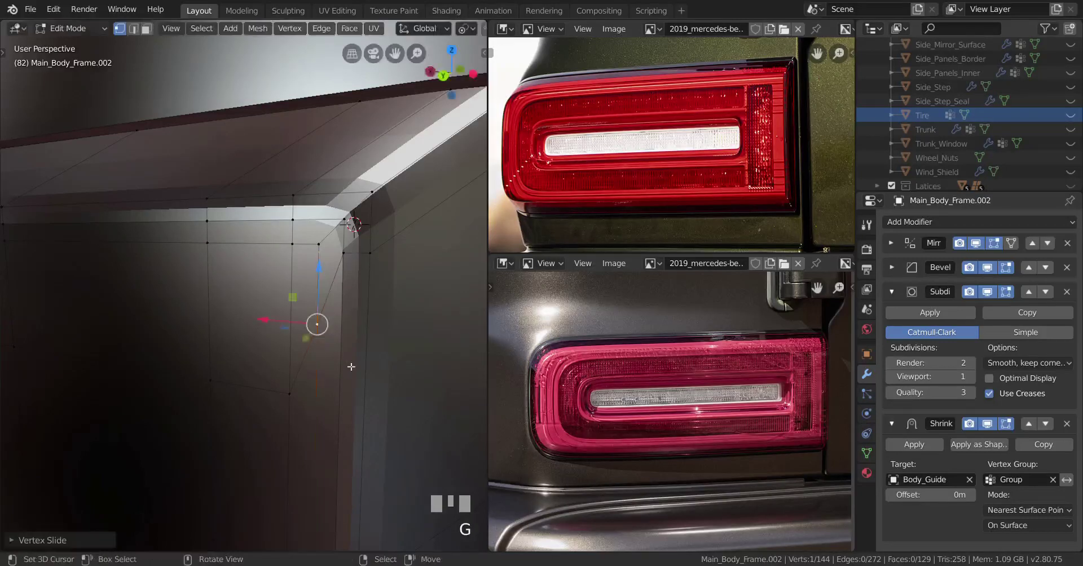
Slide the matching inner vertex near the square end's lower corner up along its edge
shift+middle_drag(346, 361, 342, 307)
scroll(344, 306, up, 2)
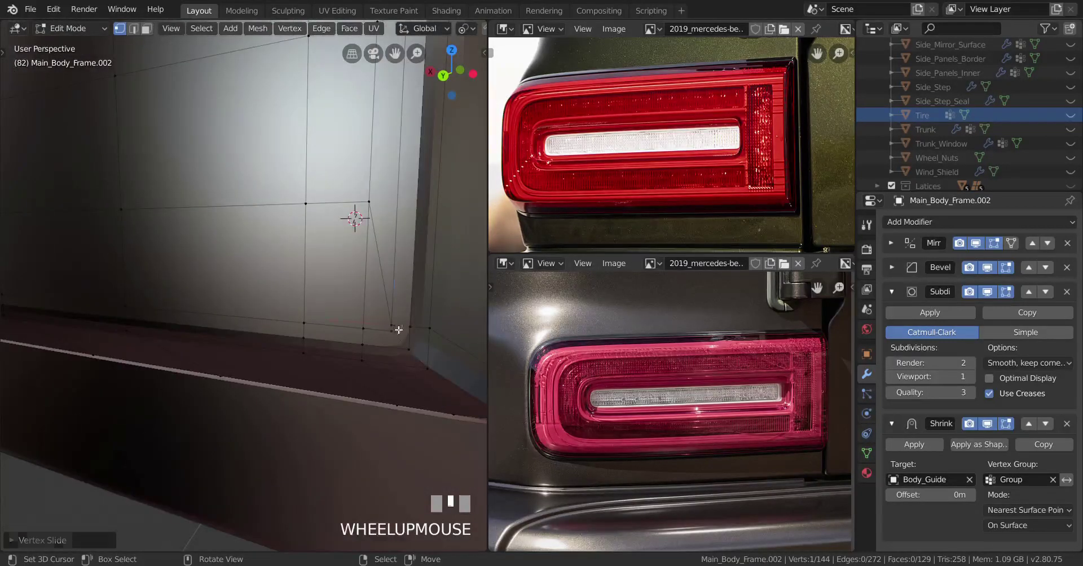
key(g)
key(g)
click(427, 305)
Apply smooth shading to the housing object and look at the result from both ends
middle_drag(427, 305, 270, 311)
key(Tab)
click(213, 30)
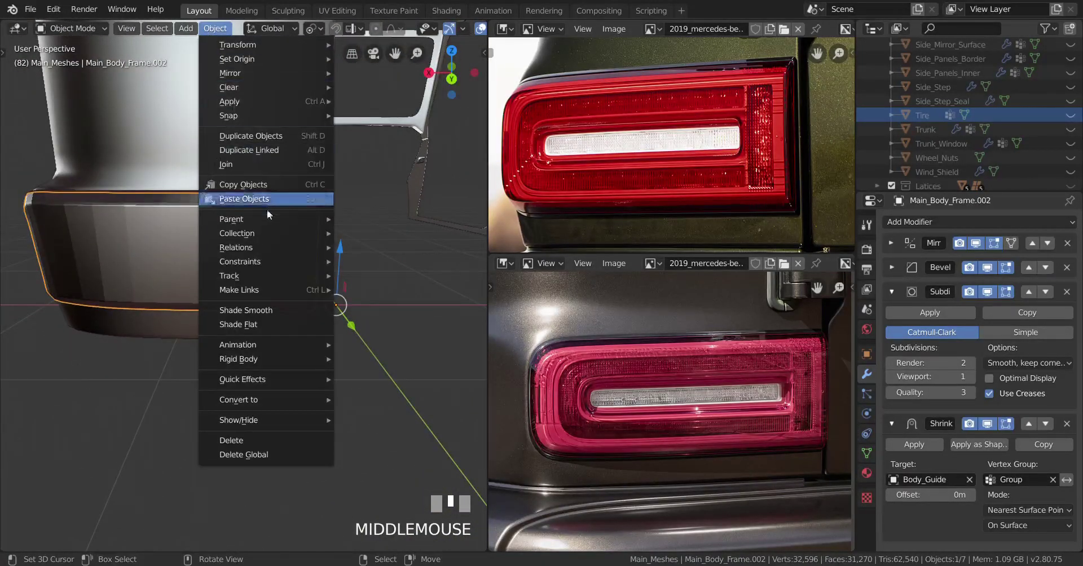
click(268, 305)
middle_drag(179, 293, 260, 273)
middle_drag(277, 275, 192, 292)
Move the three inset border vertices just below the rounded end's upper corner outward along Y by about 0.004 m
scroll(275, 288, up, 3)
key(Tab)
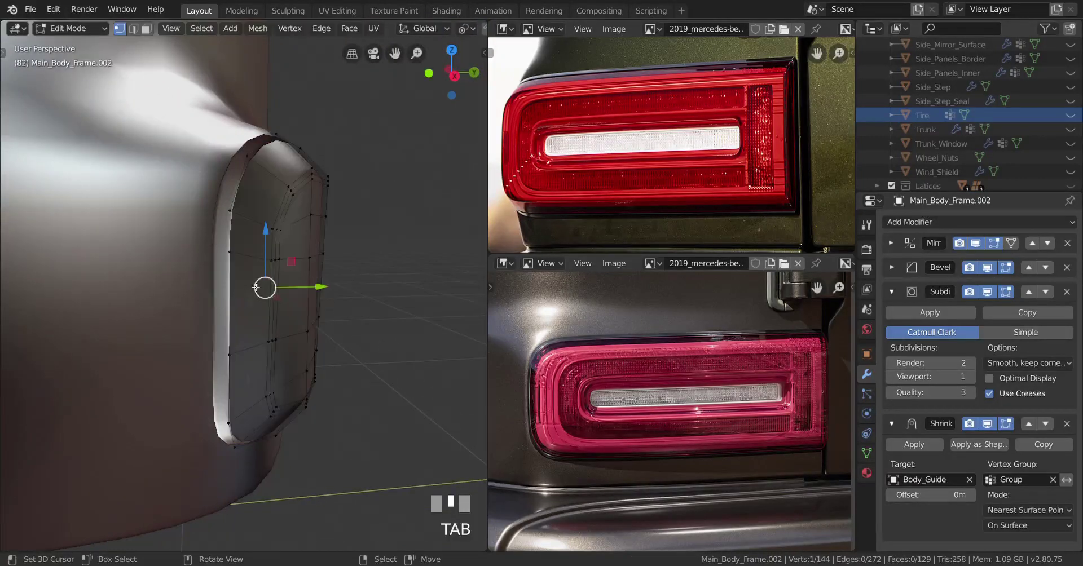
scroll(265, 288, up, 3)
shift+middle_drag(265, 287, 271, 237)
right_click(257, 224)
ctrl+right_click(280, 223)
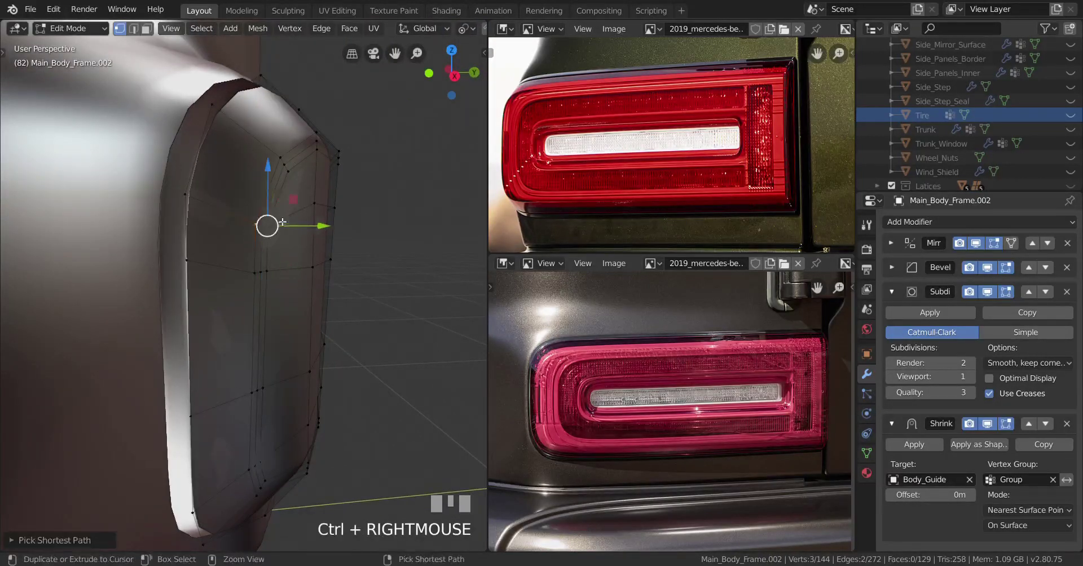
drag(325, 228, 329, 234)
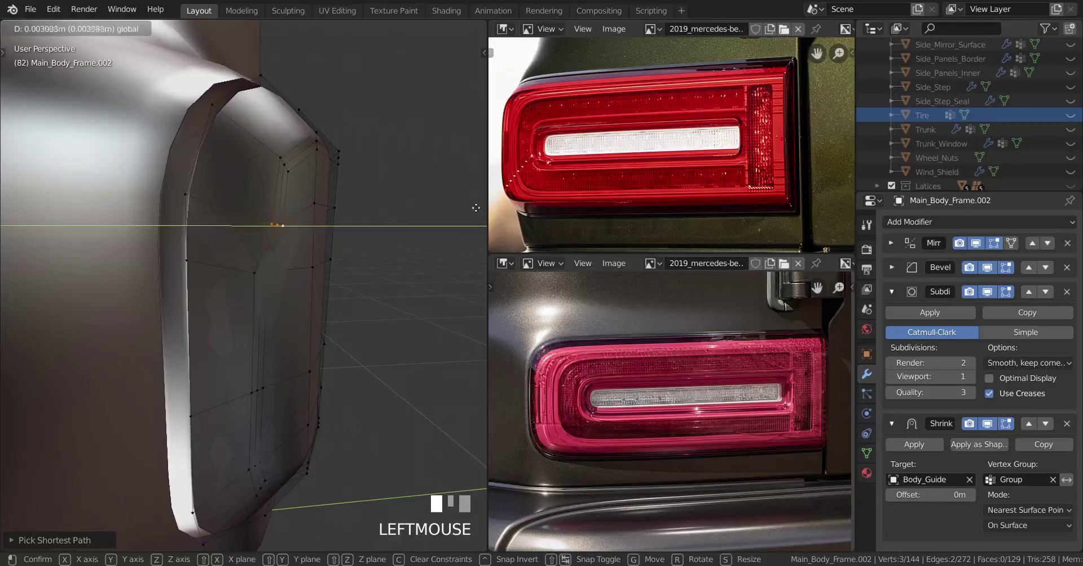
drag(20, 201, 73, 229)
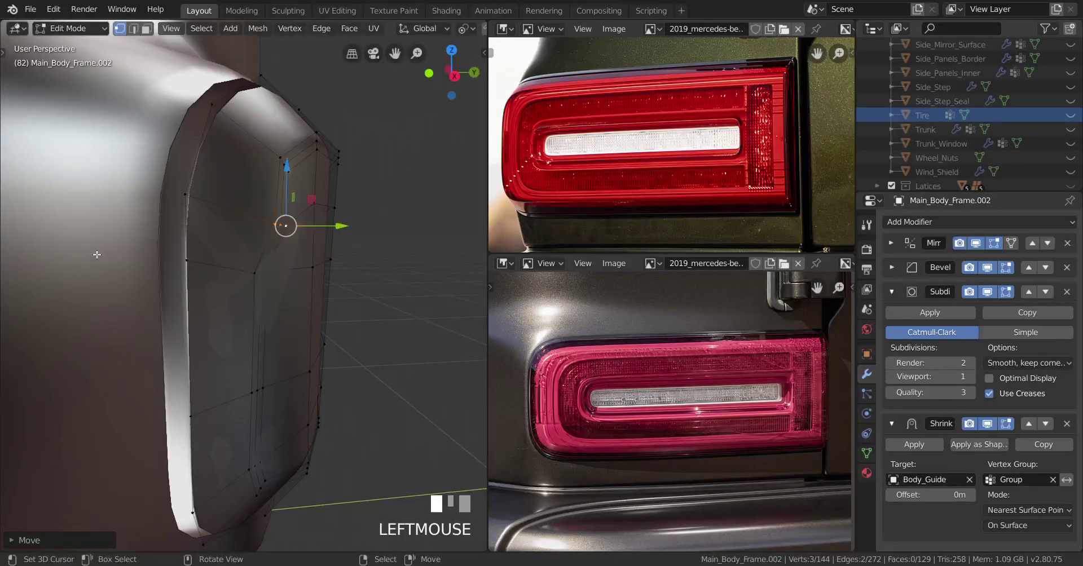
Compare the rounded end before and after the last vertex move by undoing and redoing it
key(KP_Decimal)
scroll(208, 314, down, 5)
middle_drag(208, 314, 296, 325)
key(ctrl+z)
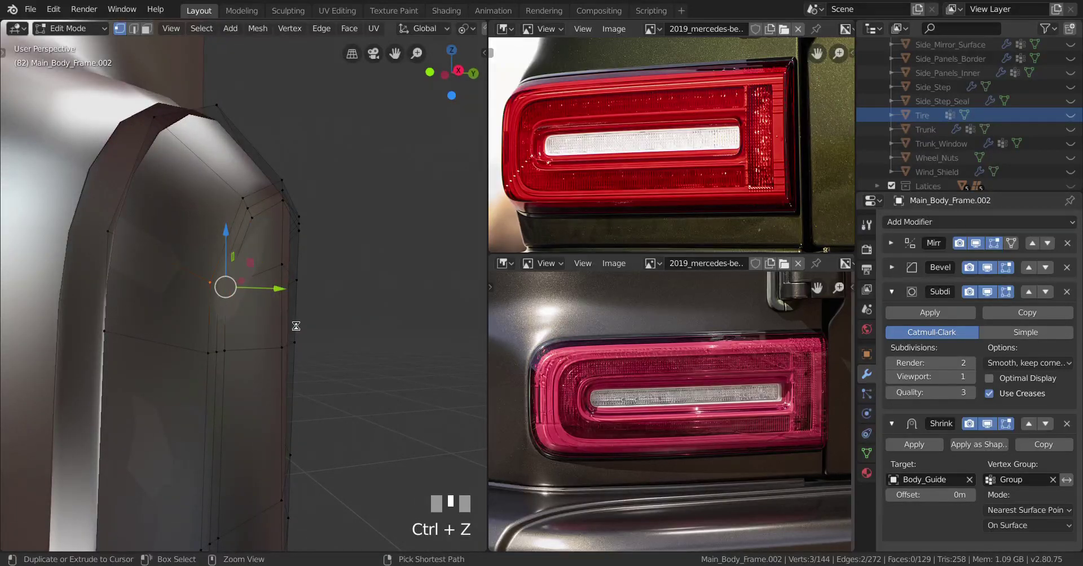
key(ctrl+shift+z)
Move the second row of three inset border vertices on the rounded end outward along Y by about 0.0035 m
shift+middle_drag(296, 326, 285, 286)
right_click(203, 298)
ctrl+right_click(257, 286)
drag(285, 286, 349, 286)
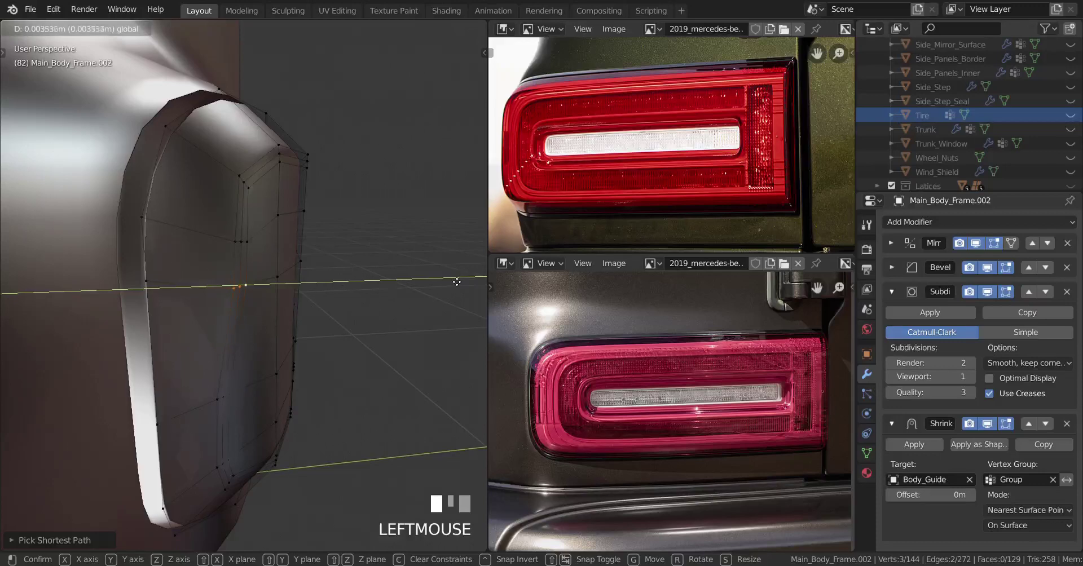
drag(465, 278, 457, 279)
middle_drag(457, 279, 271, 290)
scroll(254, 327, down, 2)
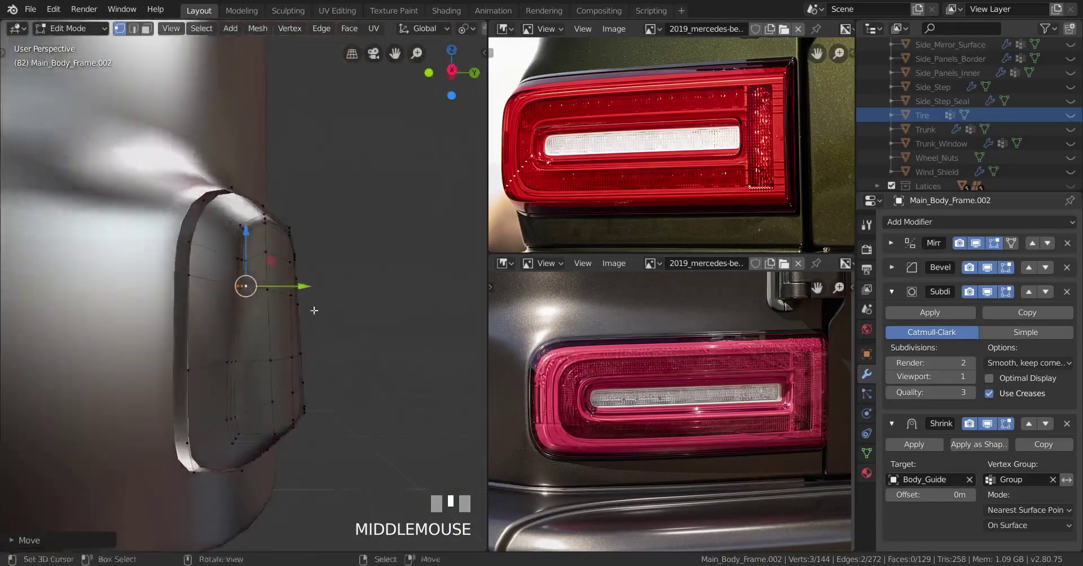
Move the third row of border vertices on the rounded end outward along Y, fine-tuning it in the right side view
scroll(283, 283, up, 2)
ctrl+right_click(217, 281)
drag(285, 279, 345, 282)
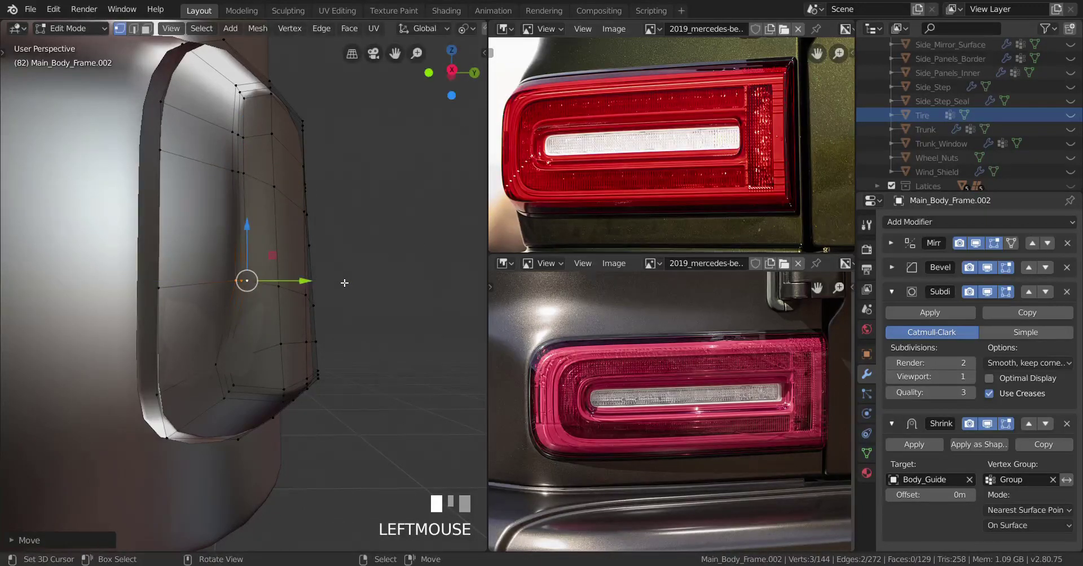
key(KP_3)
scroll(296, 294, up, 1)
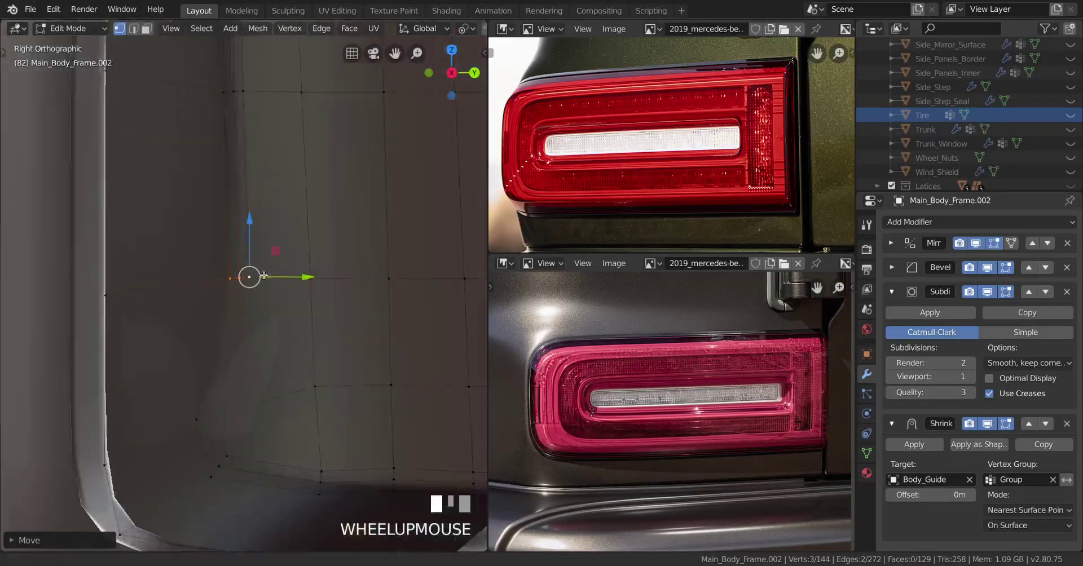
shift+middle_drag(281, 258, 290, 343)
drag(279, 359, 255, 358)
shift+middle_drag(255, 358, 266, 314)
Move the three border vertices just above the rounded end's lower corner outward along Y by about 0.0044 m
right_click(235, 414)
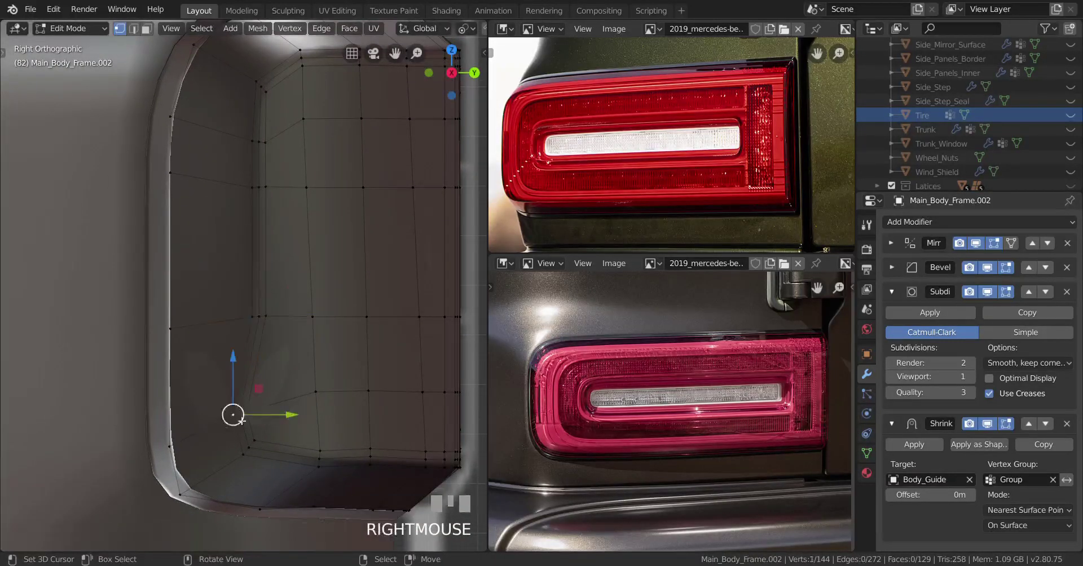
ctrl+right_click(270, 412)
drag(271, 412, 367, 407)
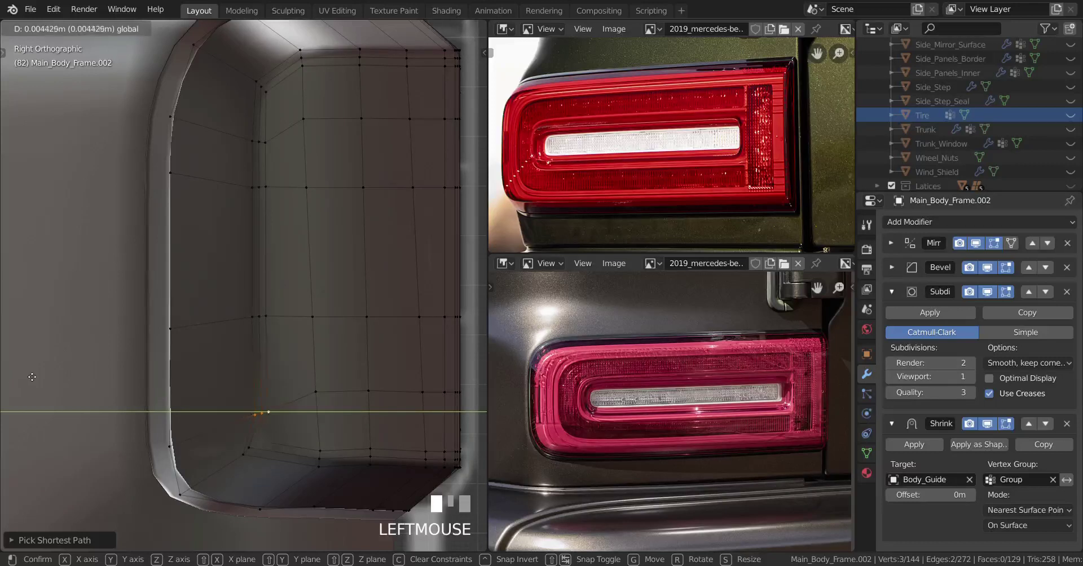
drag(30, 375, 30, 375)
Shift the border vertices at the rounded end's lower corner slightly outward along Y
right_click(249, 448)
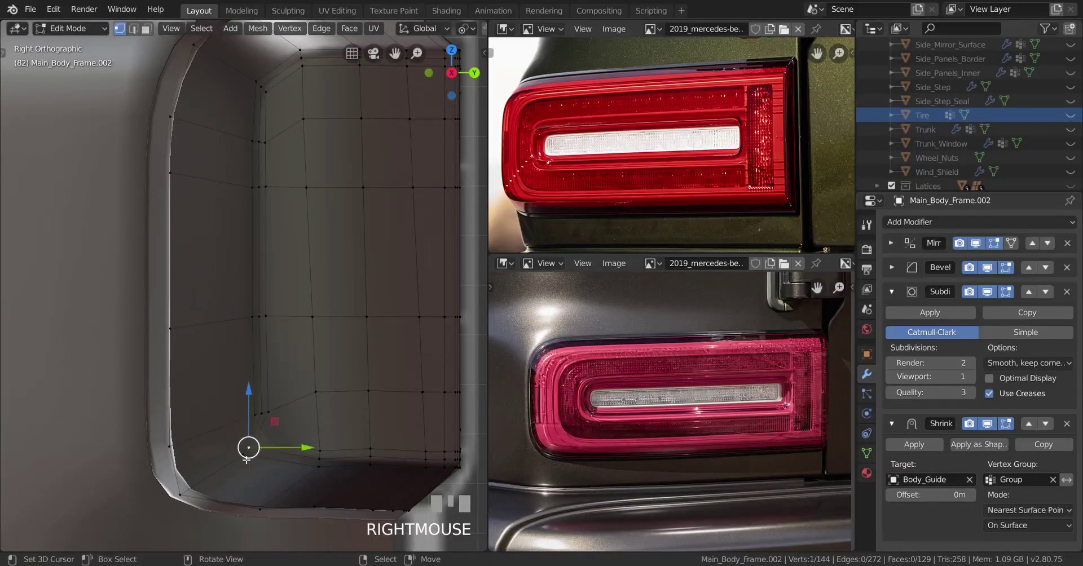
ctrl+right_click(250, 450)
drag(285, 450, 310, 438)
Examine the housing's smoothed surface in Object Mode from several angles and compare it with the reference photos
middle_drag(310, 437, 268, 432)
key(Tab)
scroll(273, 375, down, 2)
middle_drag(275, 377, 235, 373)
key(a)
scroll(116, 375, up, 3)
middle_drag(117, 375, 286, 348)
scroll(237, 380, up, 3)
key(Tab)
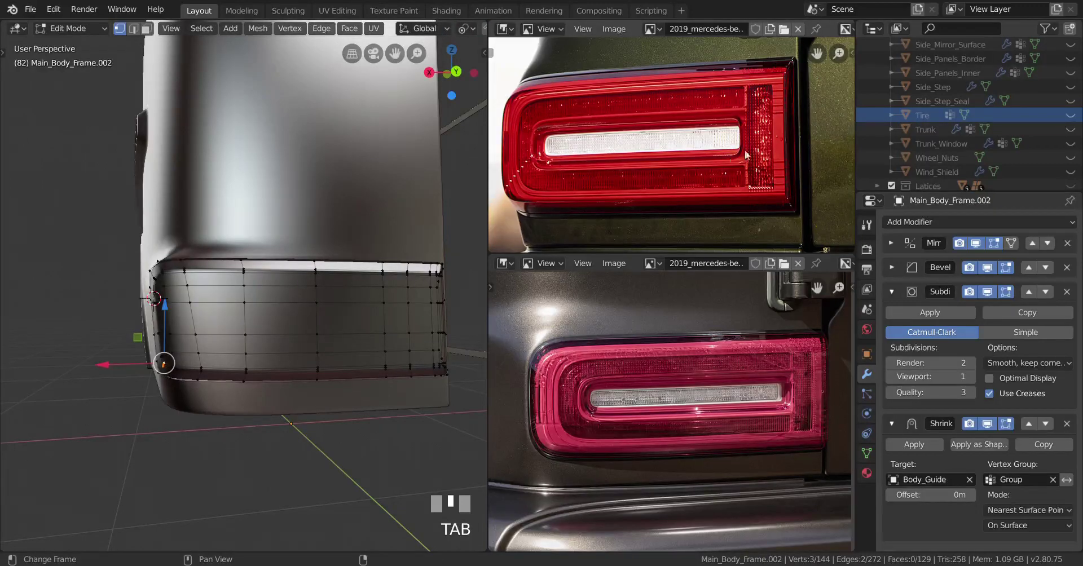
middle_drag(232, 389, 277, 401)
key(Tab)
scroll(282, 391, up, 3)
scroll(282, 395, down, 3)
key(Tab)
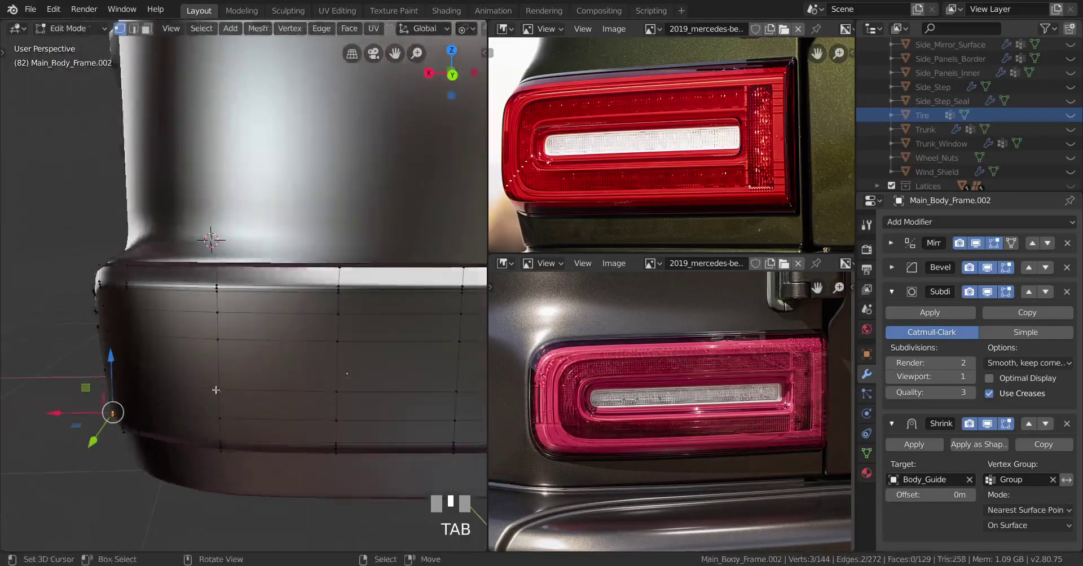
shift+middle_drag(216, 390, 268, 367)
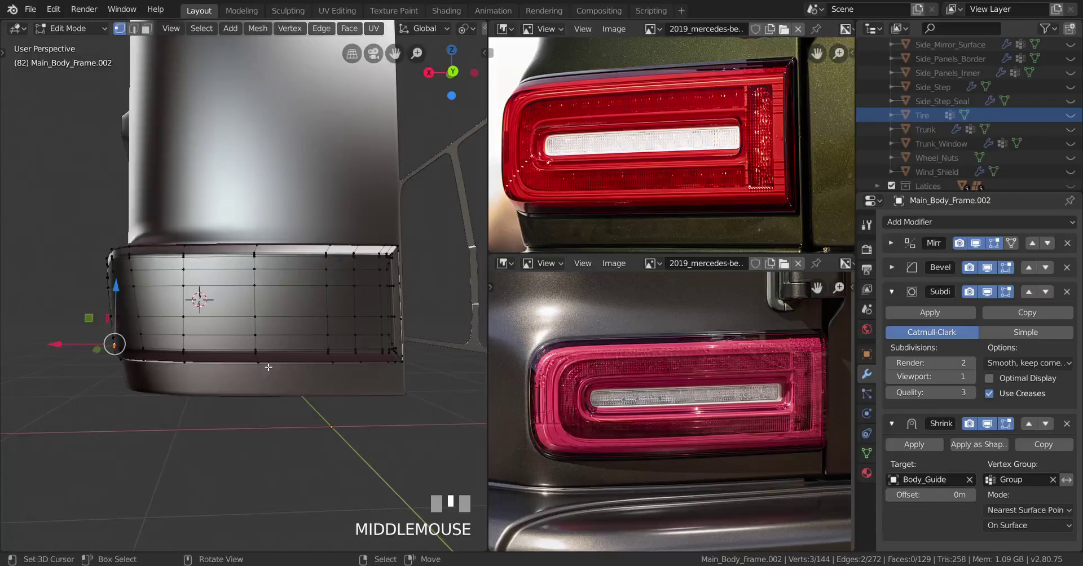
In the back view with wireframe shading, slide the vertex near the rounded end at the slot's upper outline inward by about 0.09
key(ctrl+KP_1)
scroll(163, 366, up, 3)
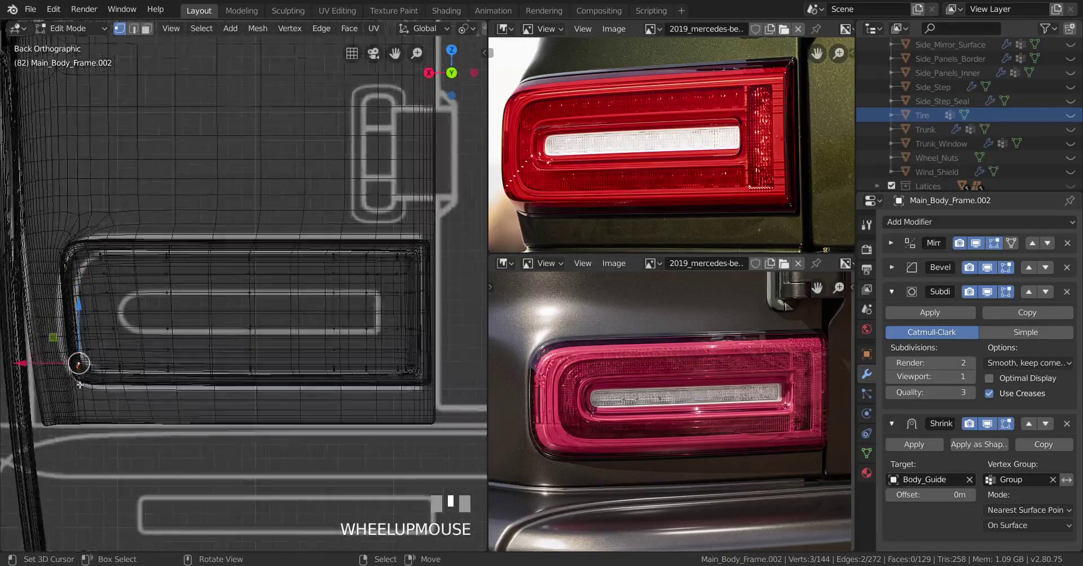
shift+middle_drag(160, 367, 242, 363)
scroll(239, 366, up, 2)
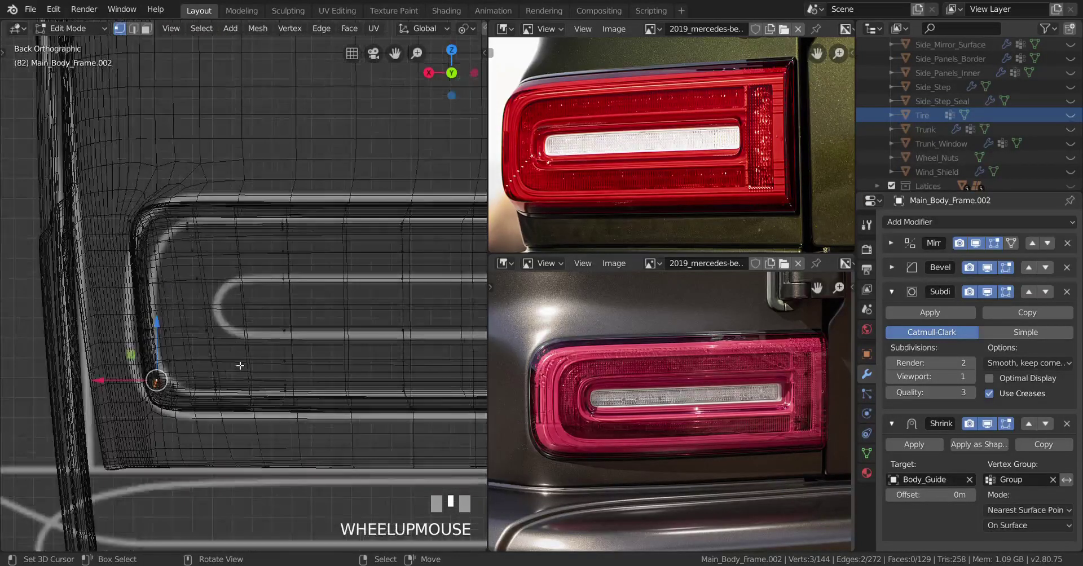
key(shift+z)
key(z)
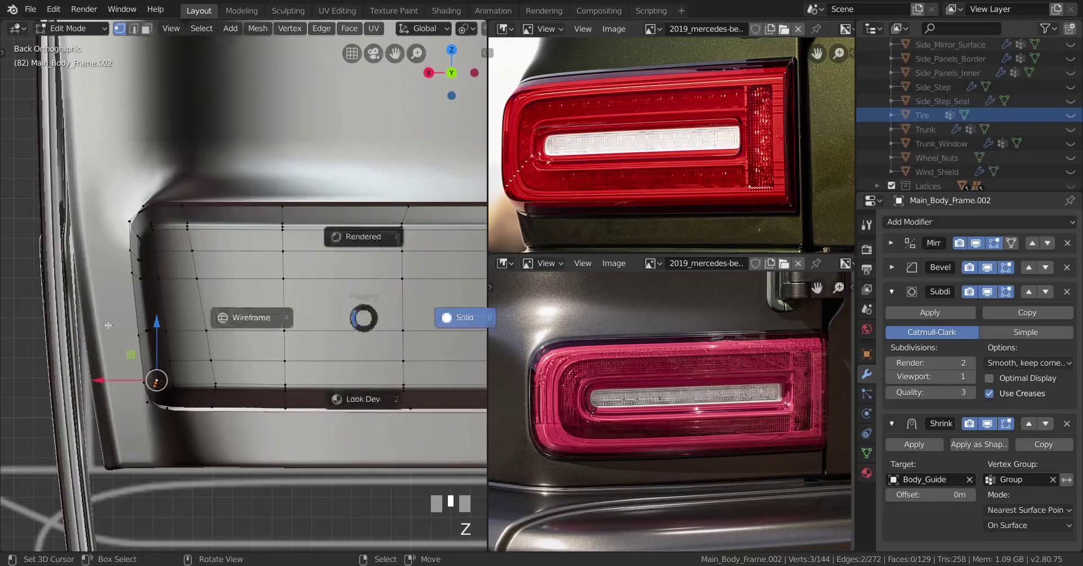
click(252, 317)
scroll(155, 315, up, 1)
right_click(192, 285)
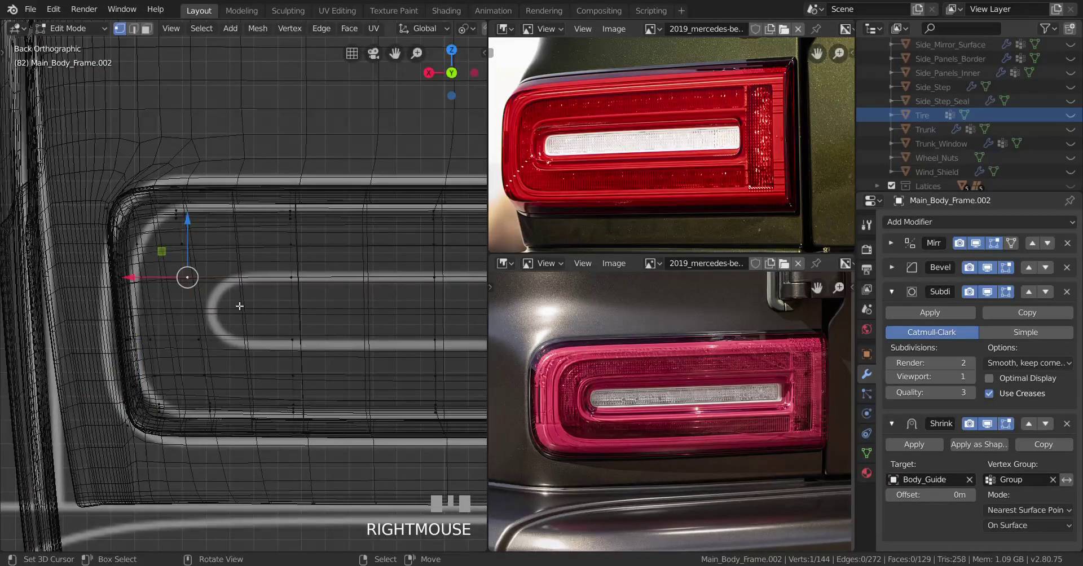
key(g)
key(g)
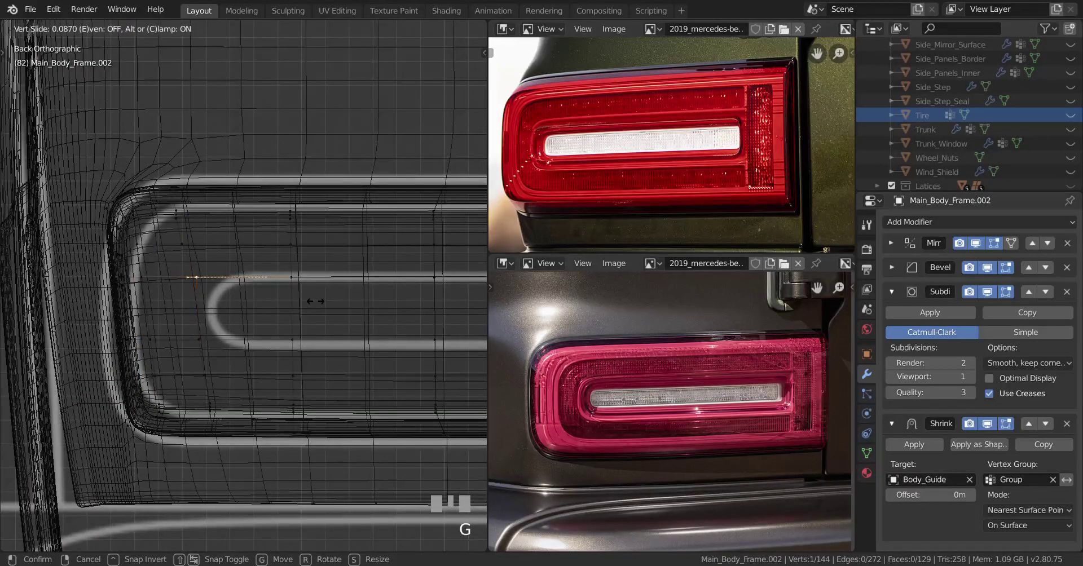
click(314, 301)
Slide that same vertex slightly further along its edge toward the slot's rounded tip in the wireframe back view
key(z)
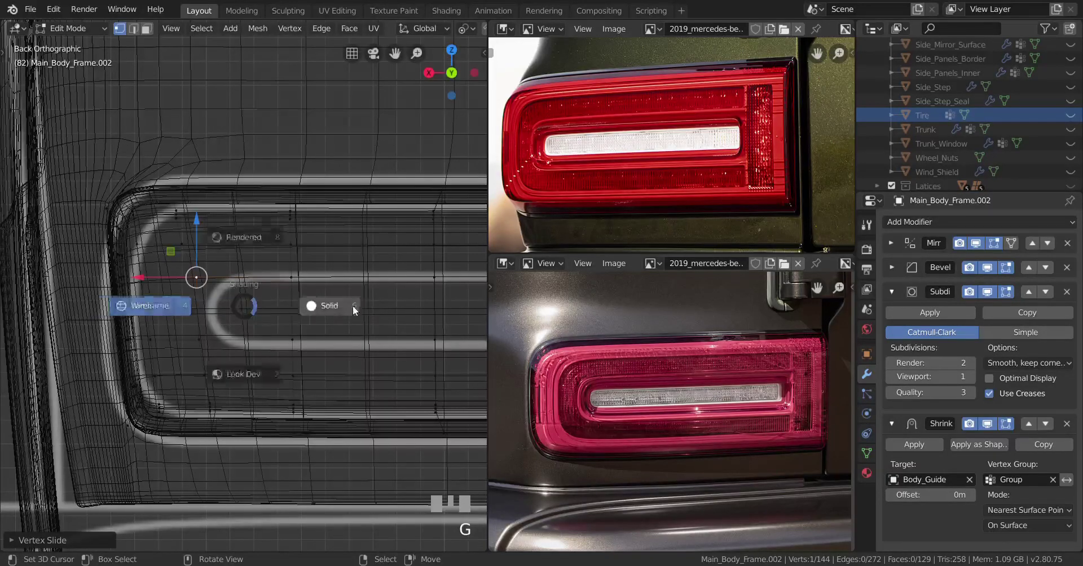
click(354, 306)
key(shift+z)
shift+middle_drag(232, 334, 276, 325)
scroll(277, 324, up, 2)
key(g)
key(g)
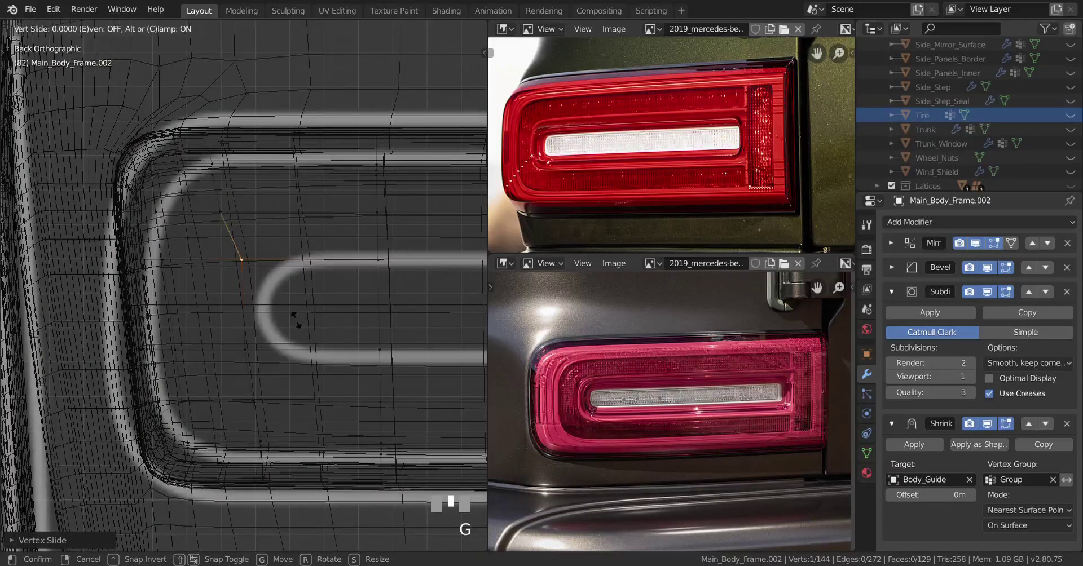
click(332, 324)
Add the vertex directly below at the slot's lower outline to the selection and align both vertically by scaling along X
shift+right_click(258, 356)
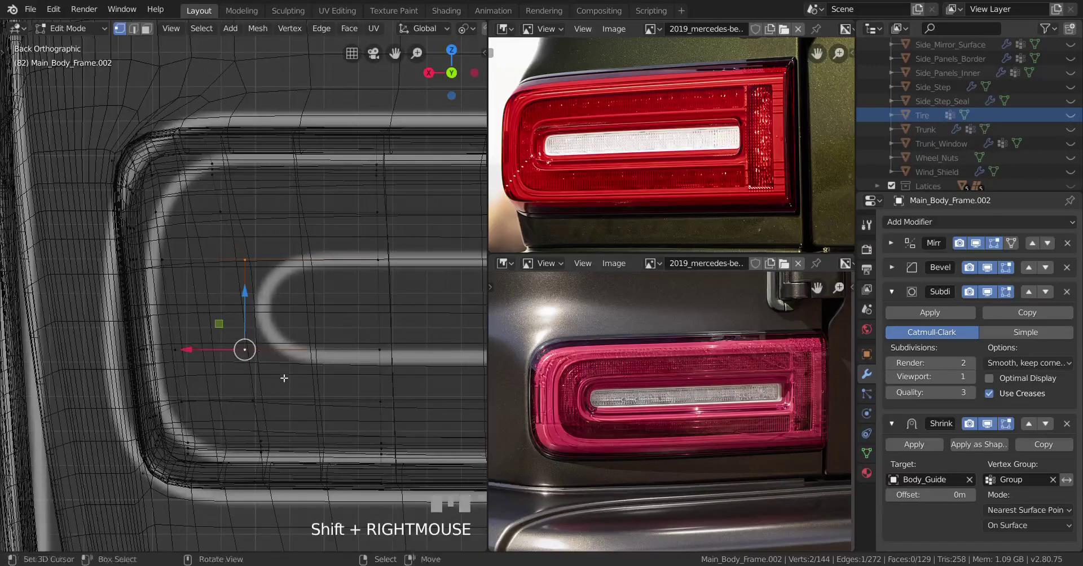
key(s)
key(x)
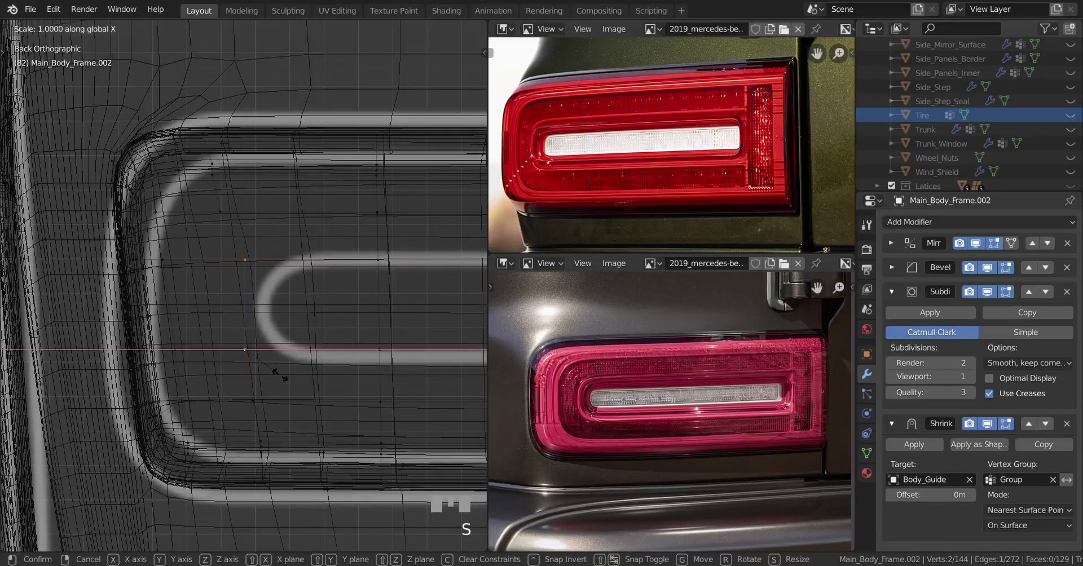
click(277, 374)
scroll(275, 359, down, 5)
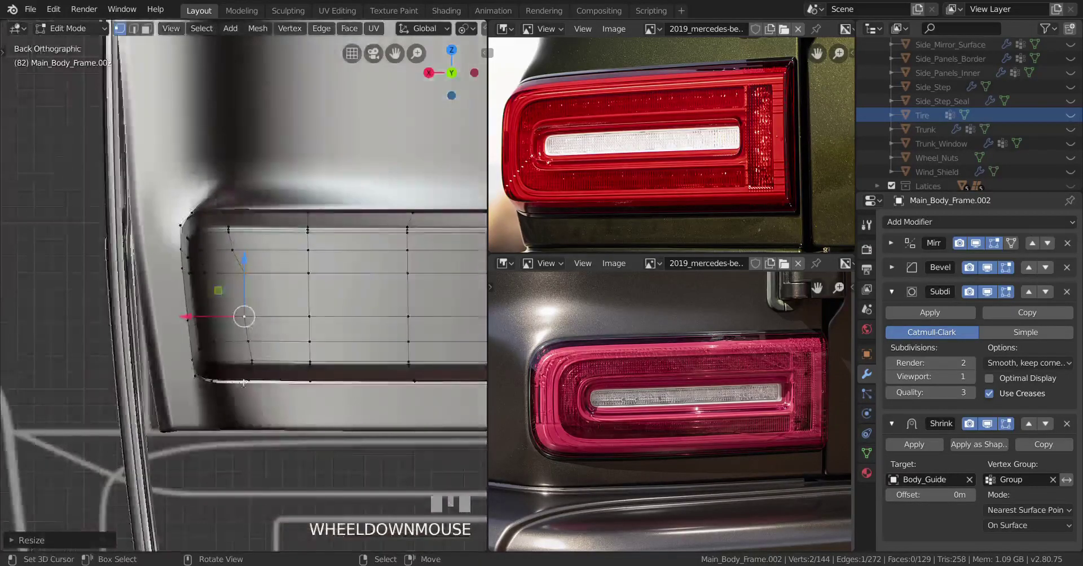
Examine the housing's smoothed surface in Object Mode from the back, and return to editing its wireframe
middle_drag(275, 360, 257, 374)
key(Tab)
key(ctrl+KP_1)
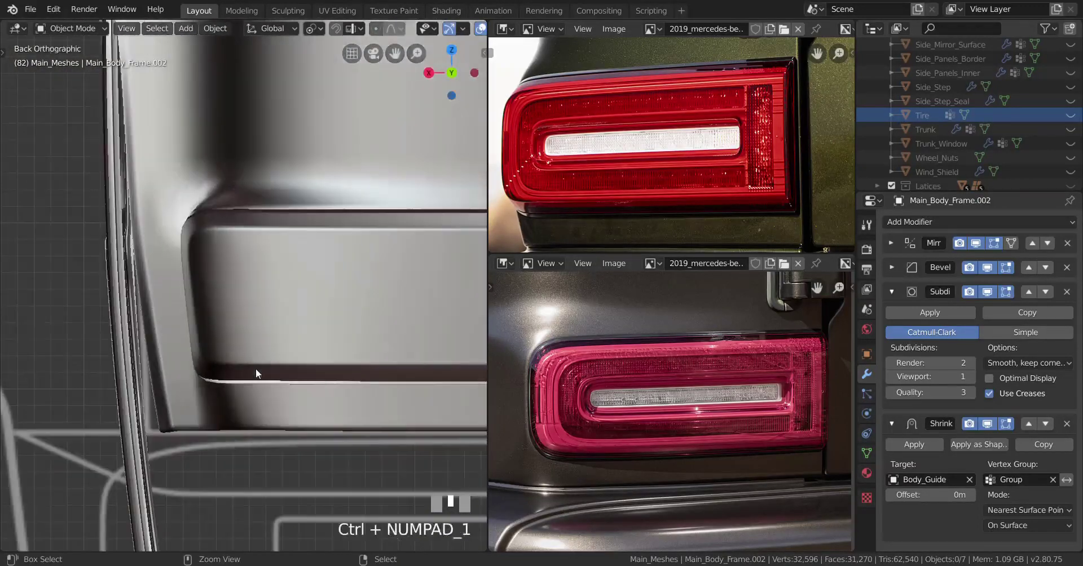
scroll(236, 362, up, 4)
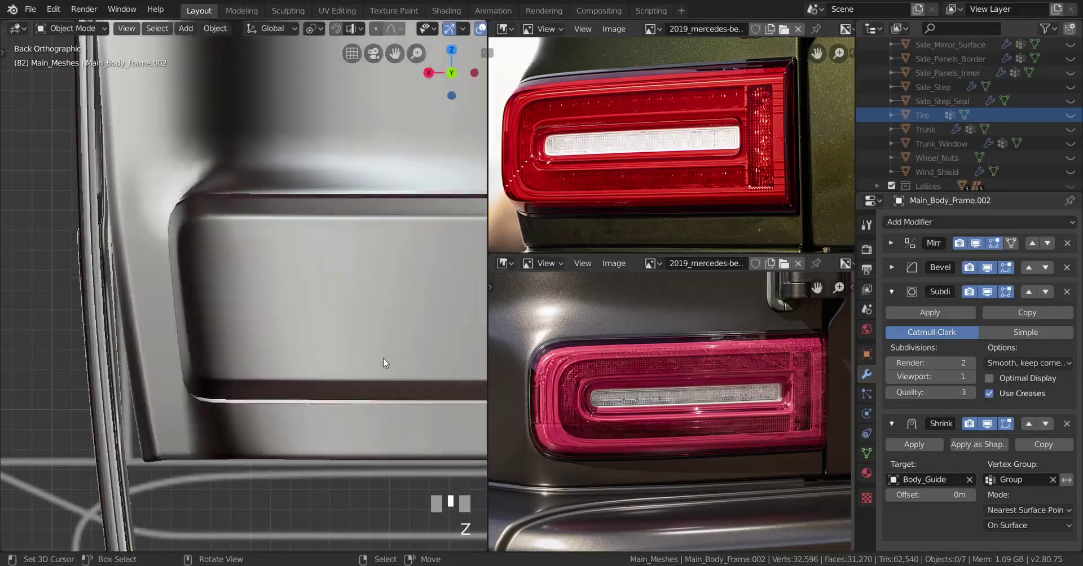
key(Tab)
scroll(283, 335, up, 1)
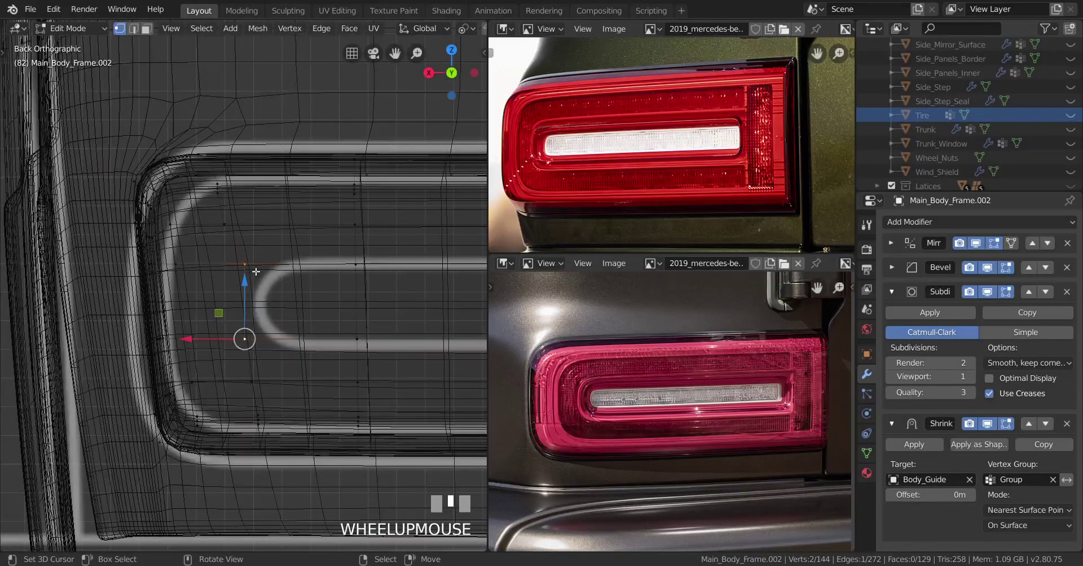
Slide the horizontal edge loop along the slot's upper outline slightly above it, leaving out the loop's vertices at the housing's rounded outer side
scroll(256, 272, down, 3)
shift+middle_drag(242, 271, 116, 282)
scroll(290, 296, up, 3)
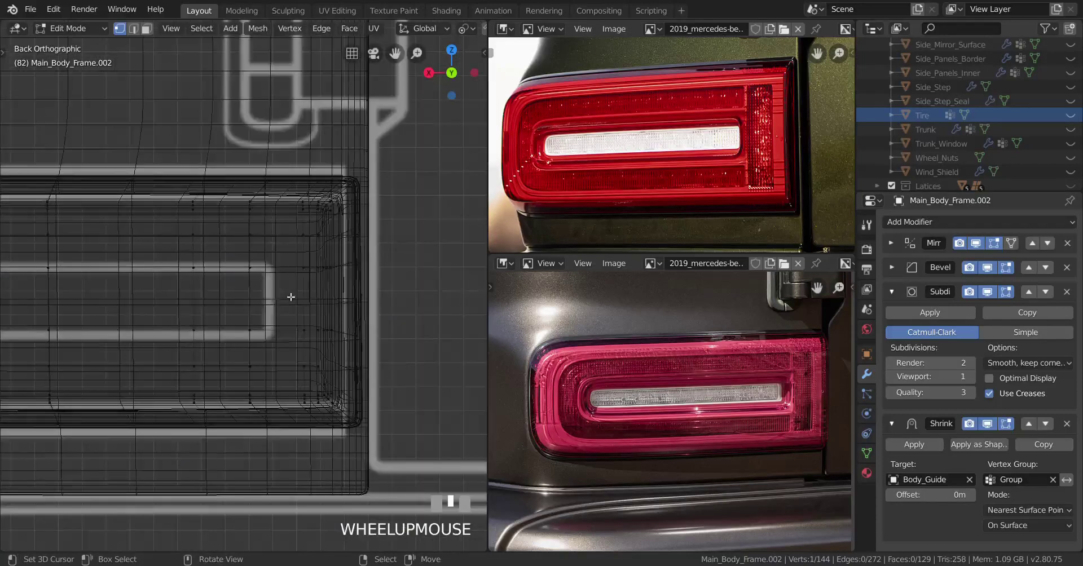
key(z)
key(z)
alt+right_click(288, 278)
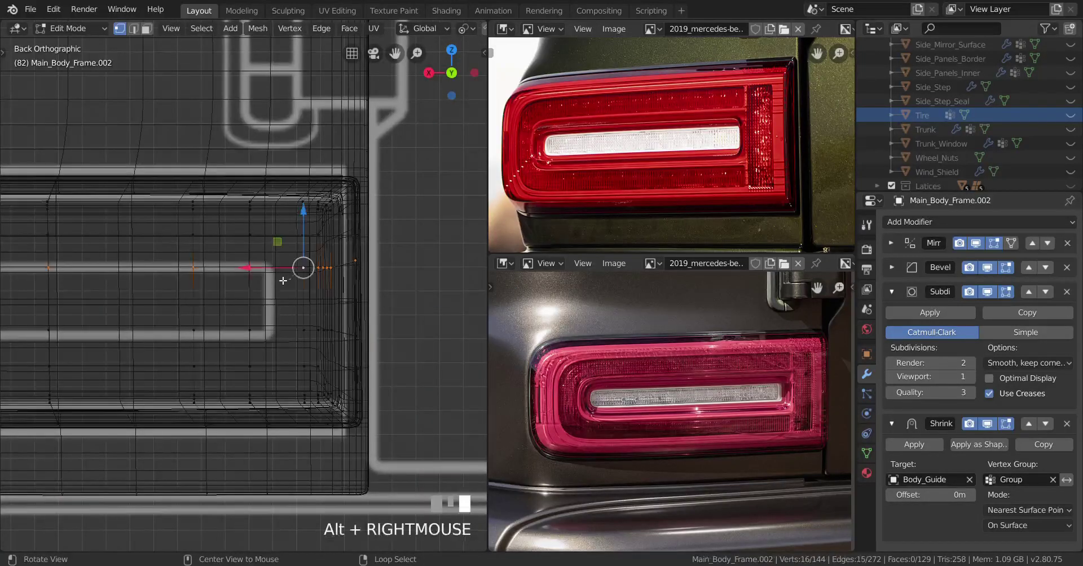
shift+middle_drag(288, 279, 460, 271)
scroll(271, 327, up, 4)
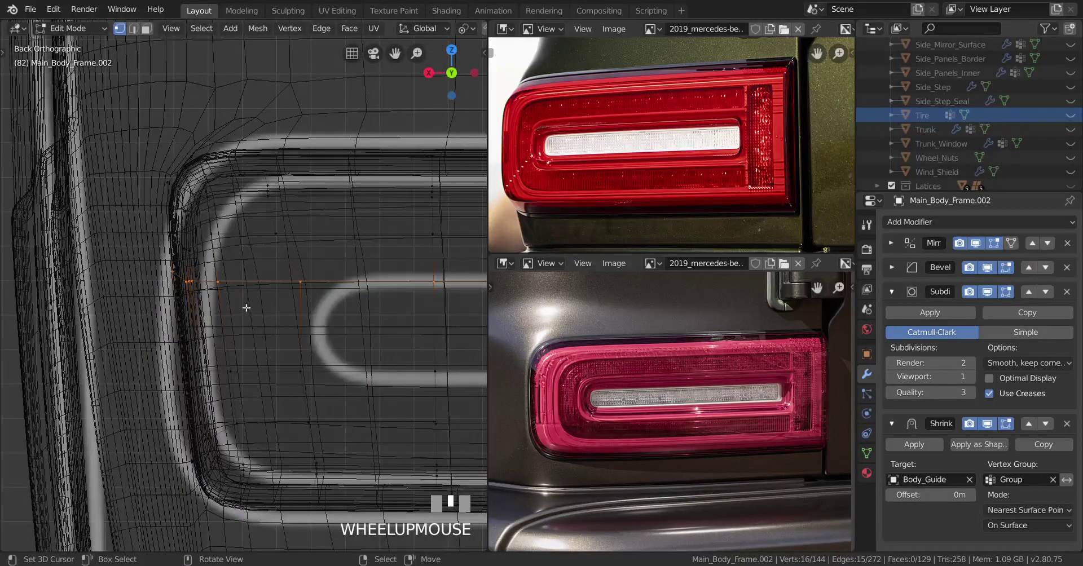
ctrl+drag(138, 226, 298, 370)
key(g)
key(g)
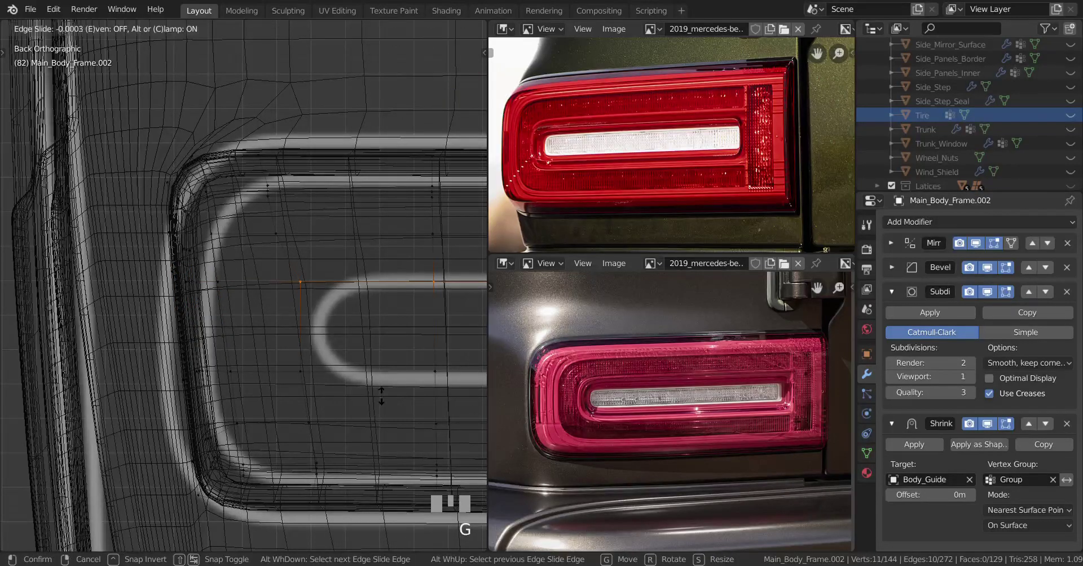
click(427, 224)
Slide the horizontal edge loop along the slot's lower outline slightly below it, leaving out the vertices at the housing's rounded outer side
scroll(330, 360, down, 2)
alt+right_click(293, 339)
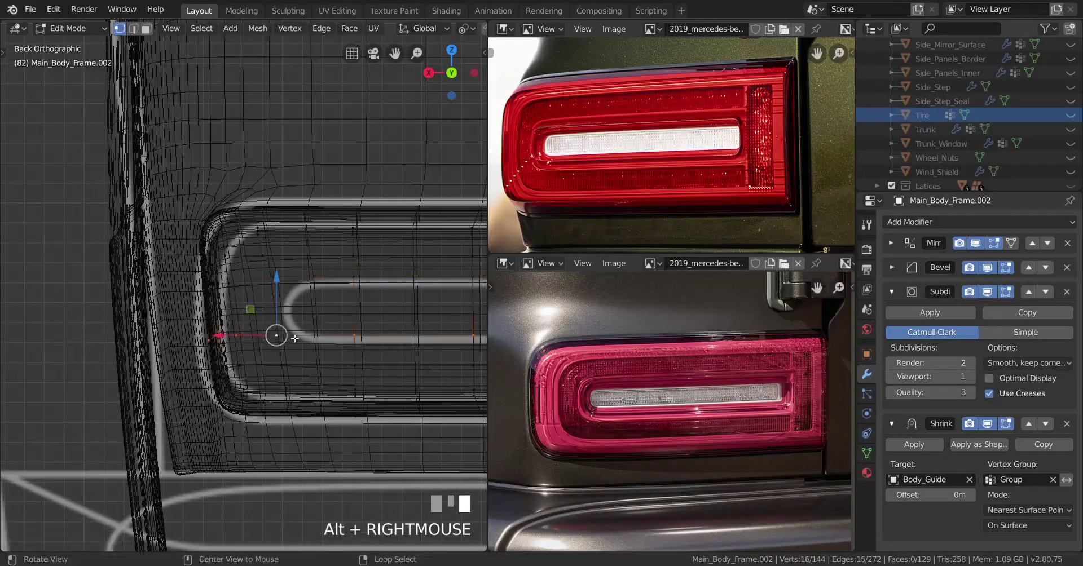
ctrl+drag(161, 279, 262, 434)
scroll(262, 433, down, 3)
shift+middle_drag(352, 405, 121, 402)
scroll(121, 402, up, 5)
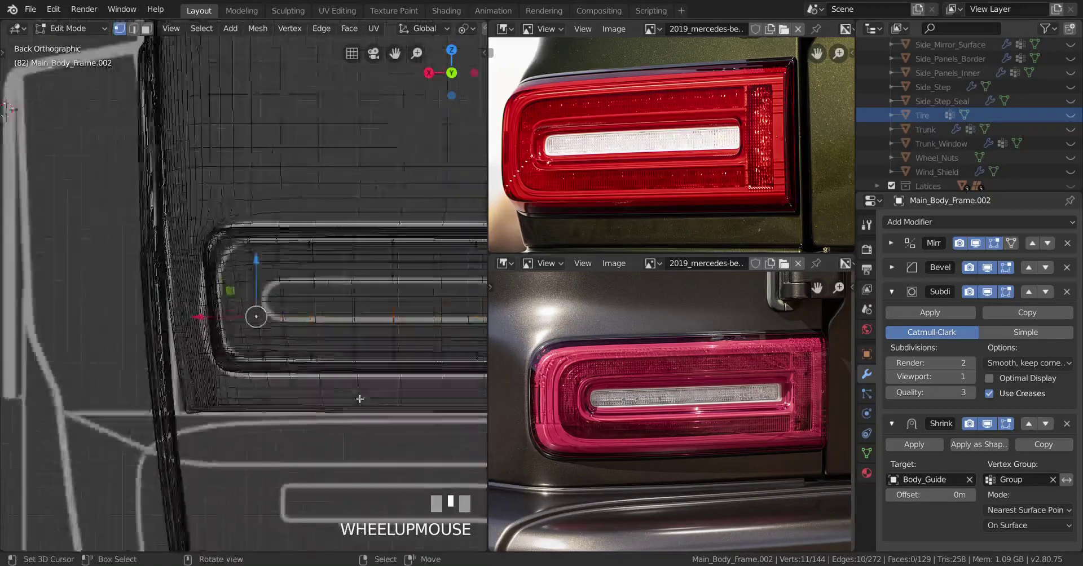
key(g)
key(g)
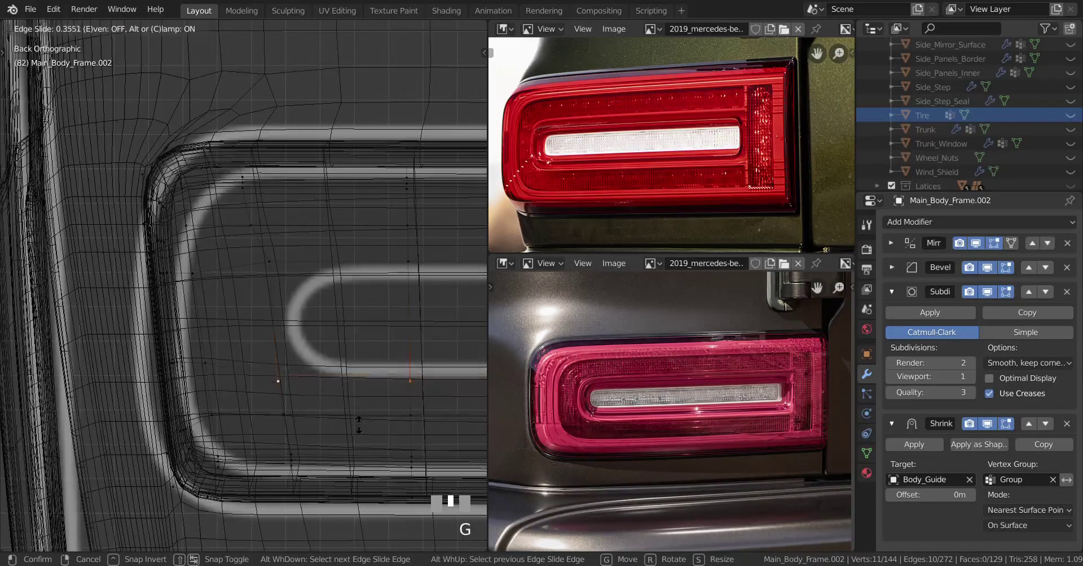
click(364, 435)
Slide the upper vertex beside the slot's rounded end along its edge and align it vertically with the vertex below by scaling along X
right_click(274, 279)
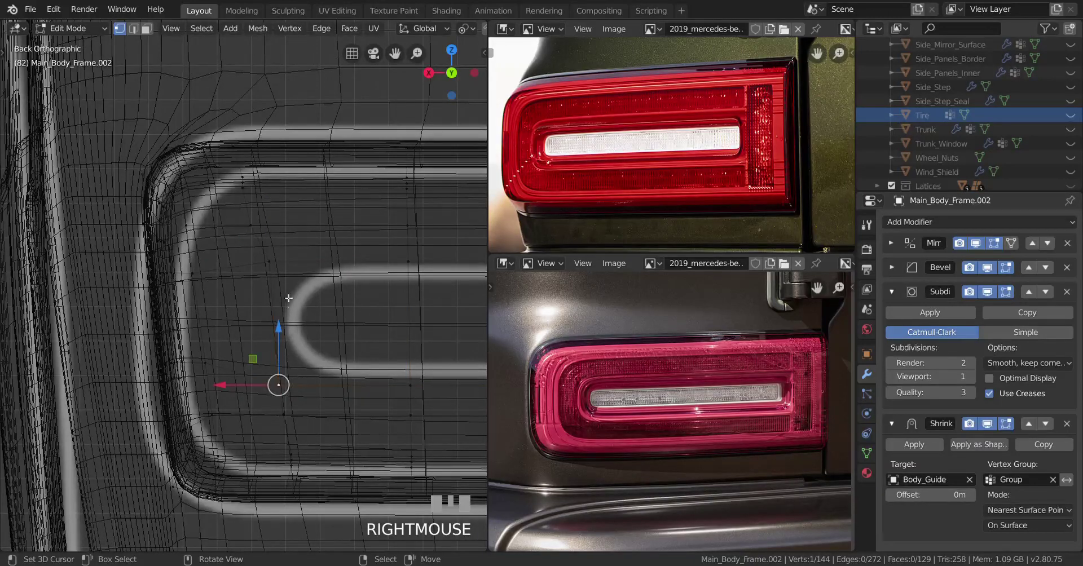
key(g)
key(g)
click(315, 351)
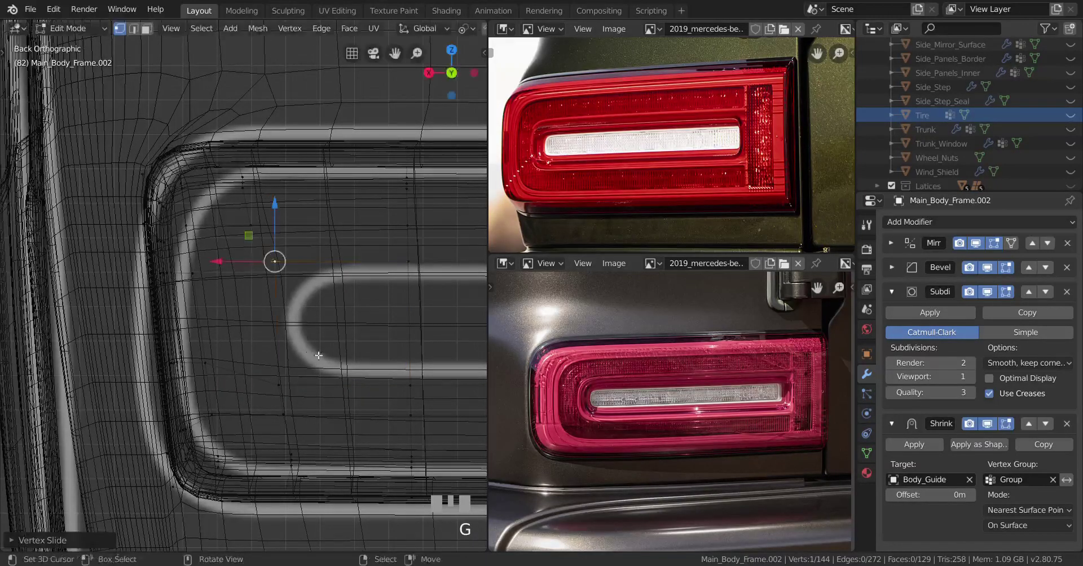
shift+right_click(278, 385)
key(s)
key(x)
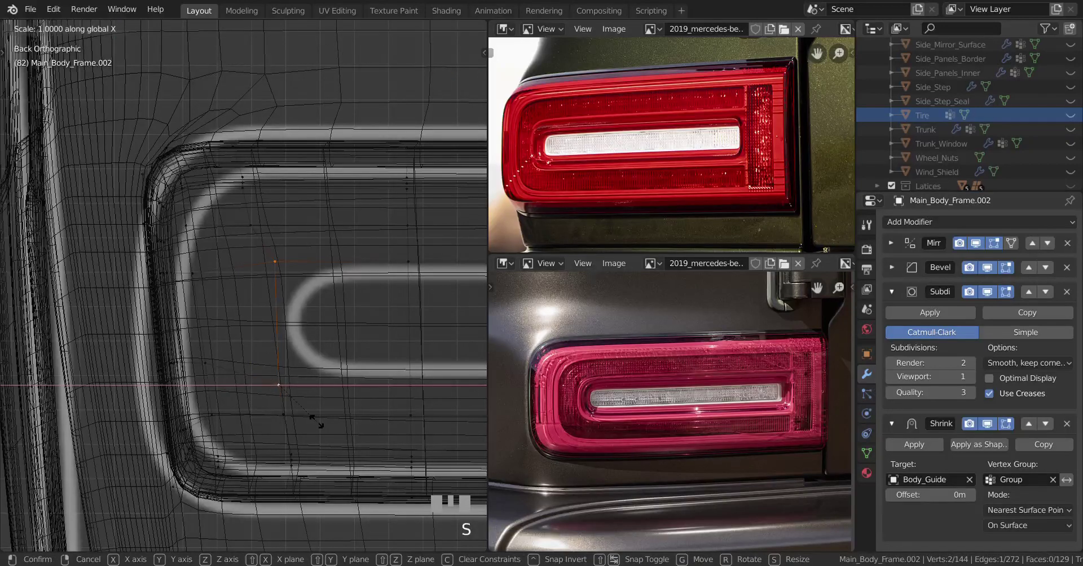
click(317, 421)
scroll(321, 425, down, 2)
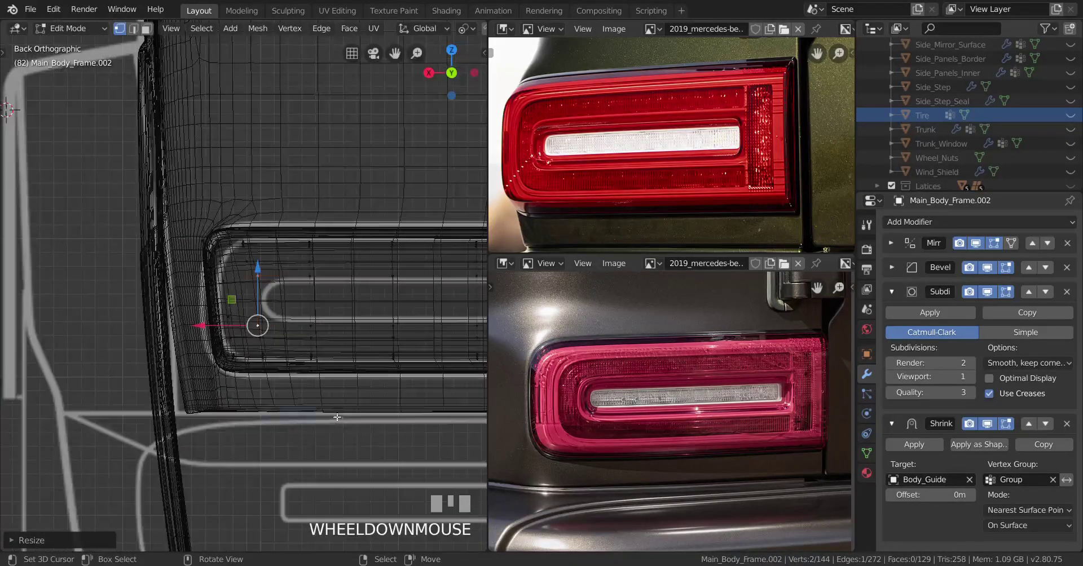
shift+middle_drag(321, 425, 155, 399)
scroll(156, 398, up, 3)
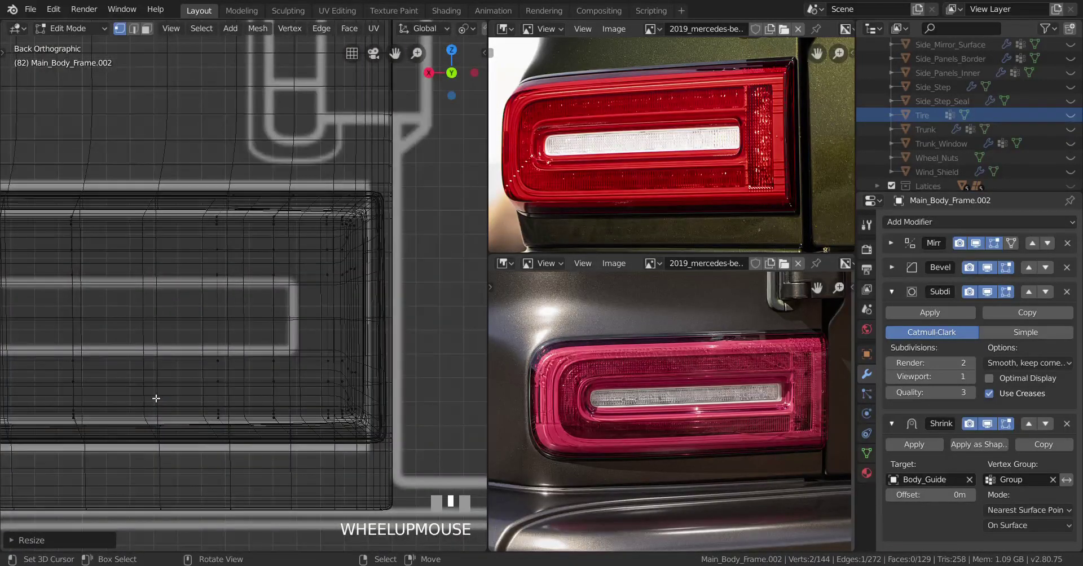
scroll(233, 386, up, 1)
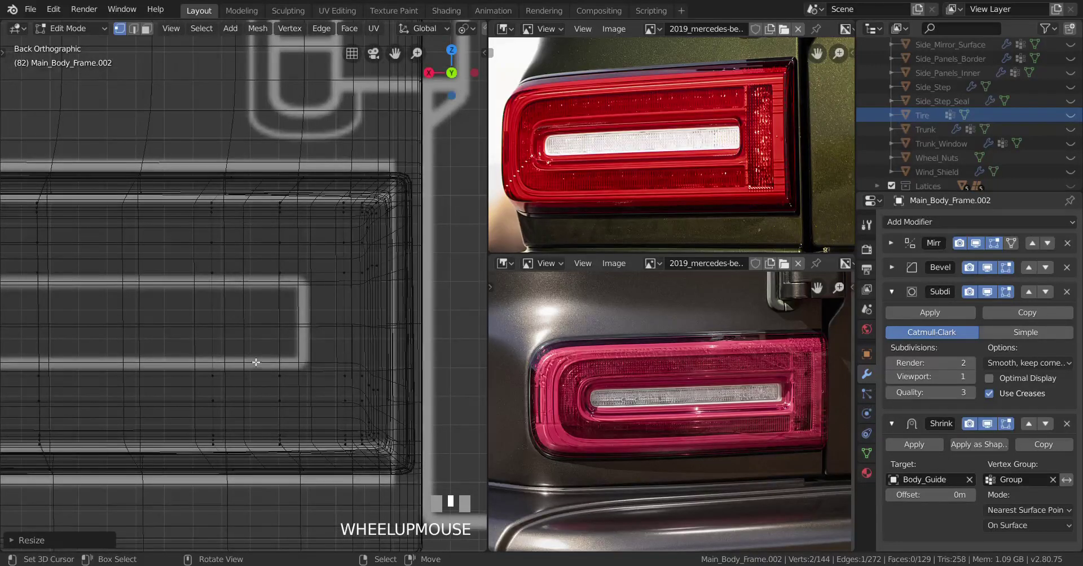
right_click(349, 310)
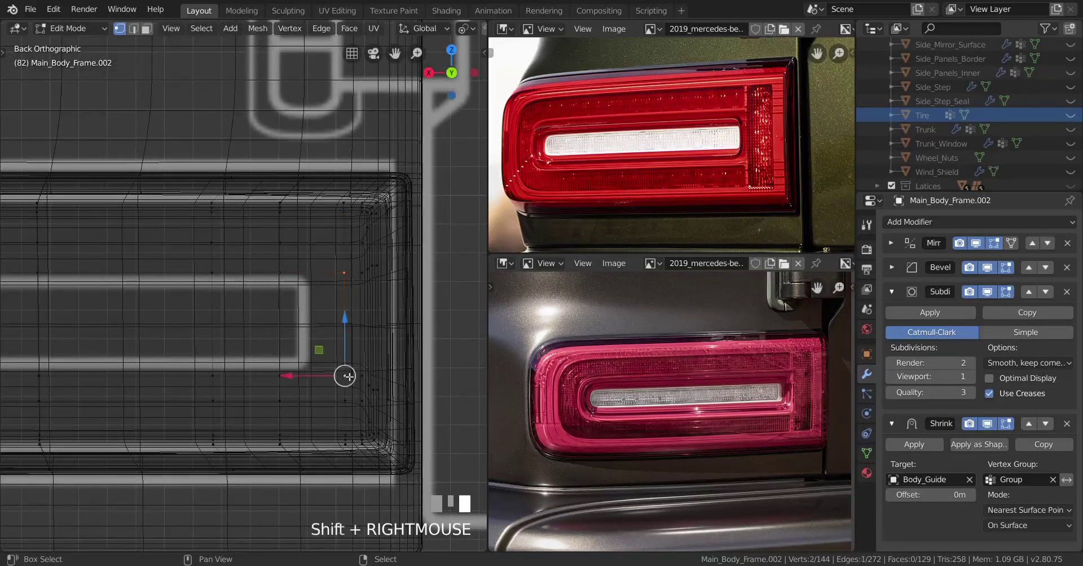
key(g)
key(g)
right_click(344, 375)
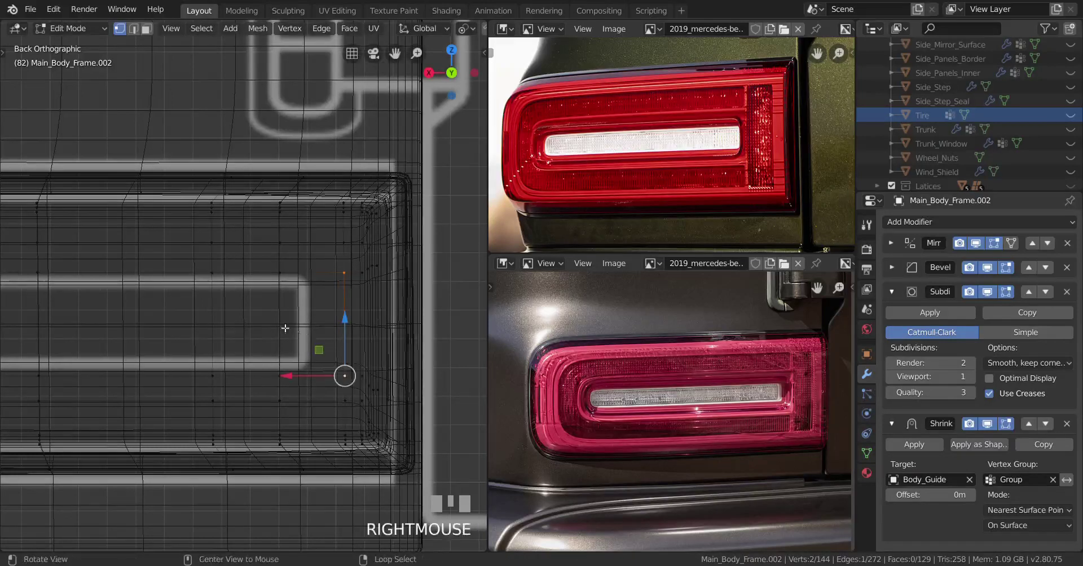
Slide the vertical edge loop beside the slot's square end about 0.70 toward the blueprint outline and check it in solid shading
alt+right_click(285, 278)
key(g)
key(g)
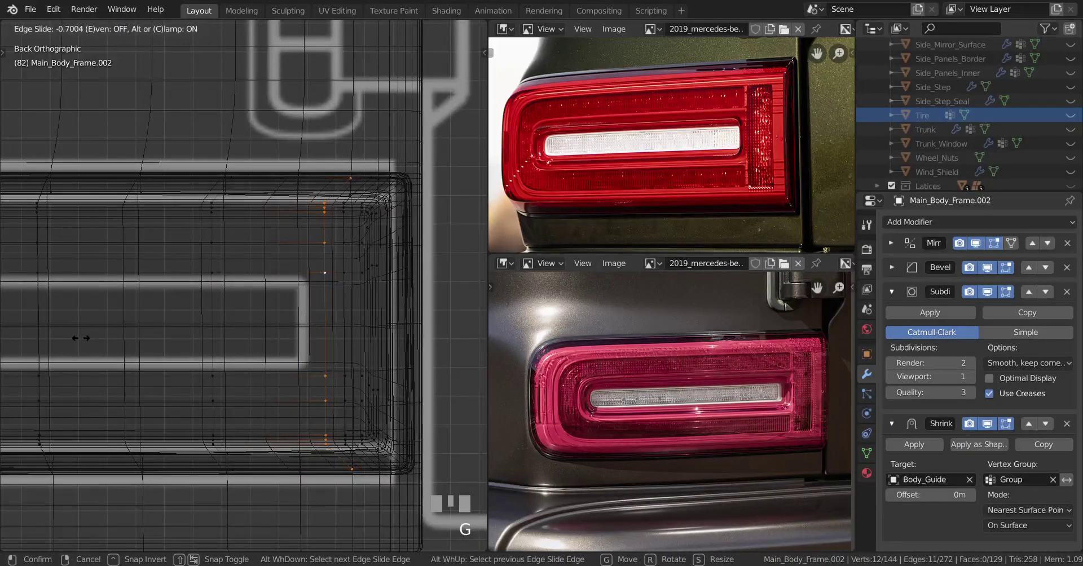
click(83, 337)
key(z)
click(384, 344)
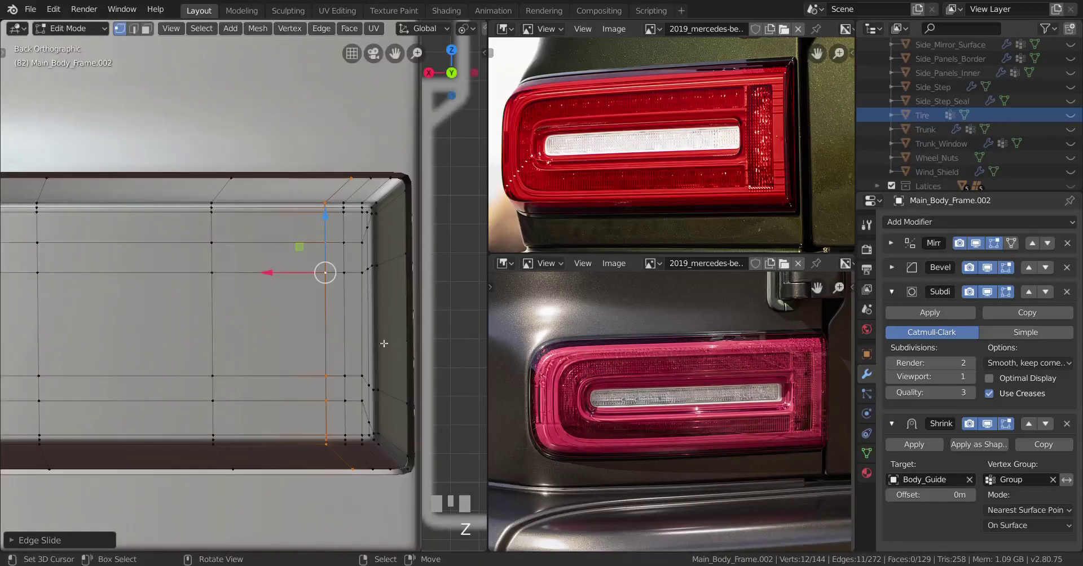
key(z)
click(233, 337)
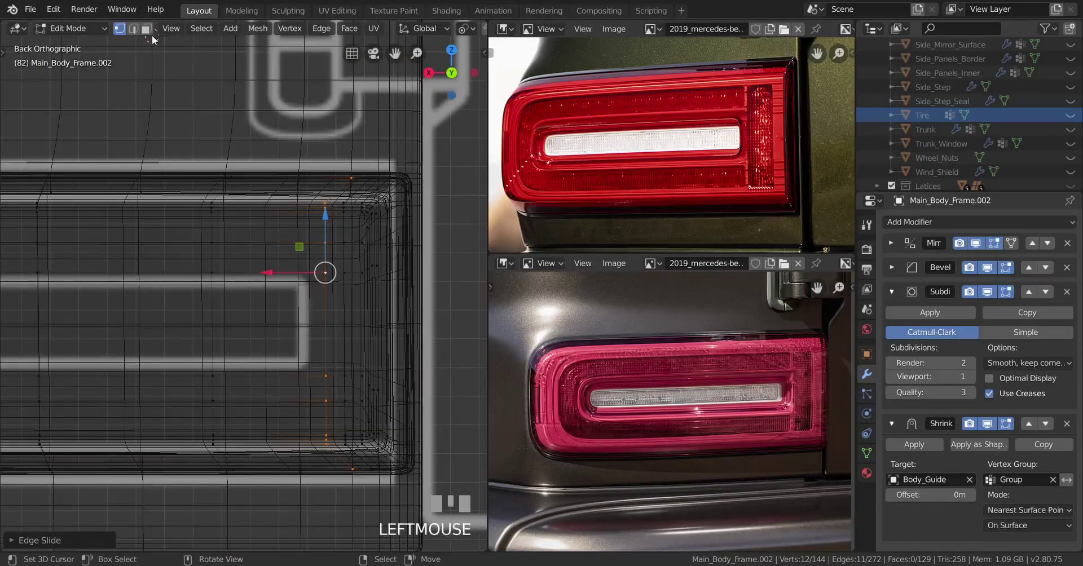
In face select mode, select the strip of four faces covering the slot from its square end to its rounded end
click(146, 28)
right_click(322, 335)
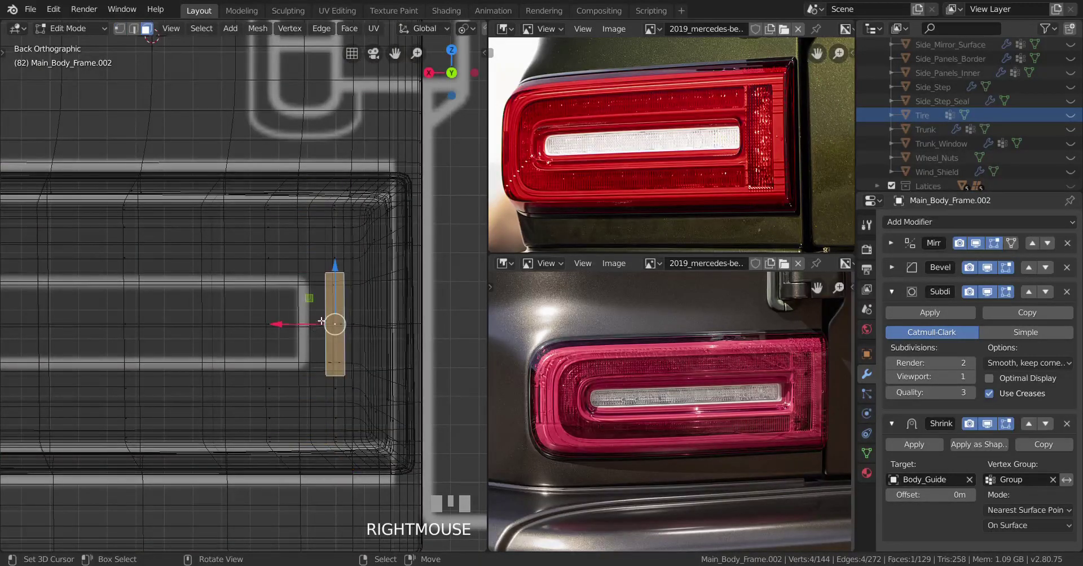
scroll(350, 338, up, 2)
right_click(316, 341)
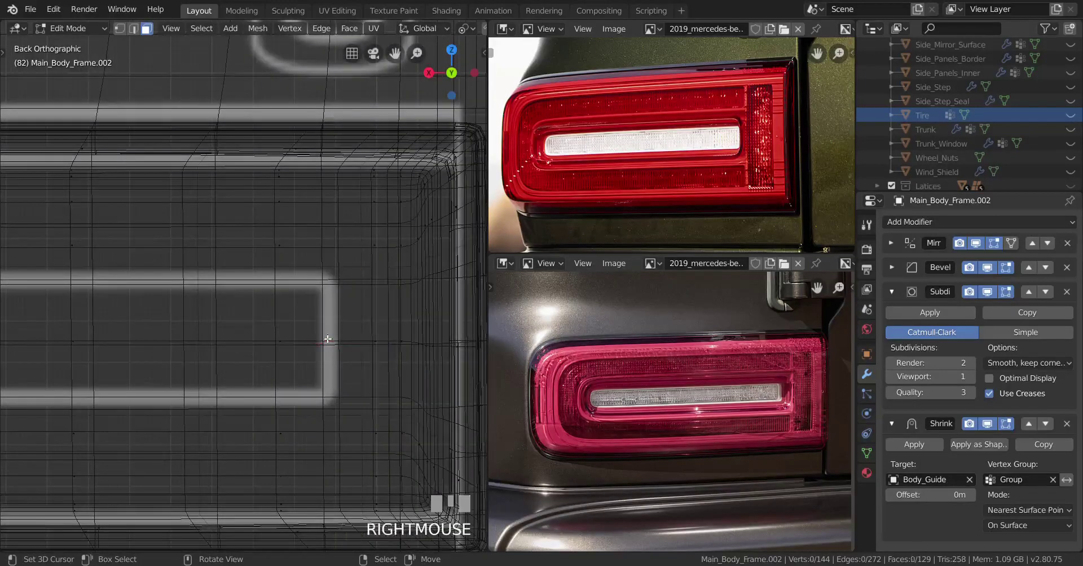
right_click(309, 343)
scroll(309, 344, down, 1)
shift+middle_drag(309, 345, 277, 376)
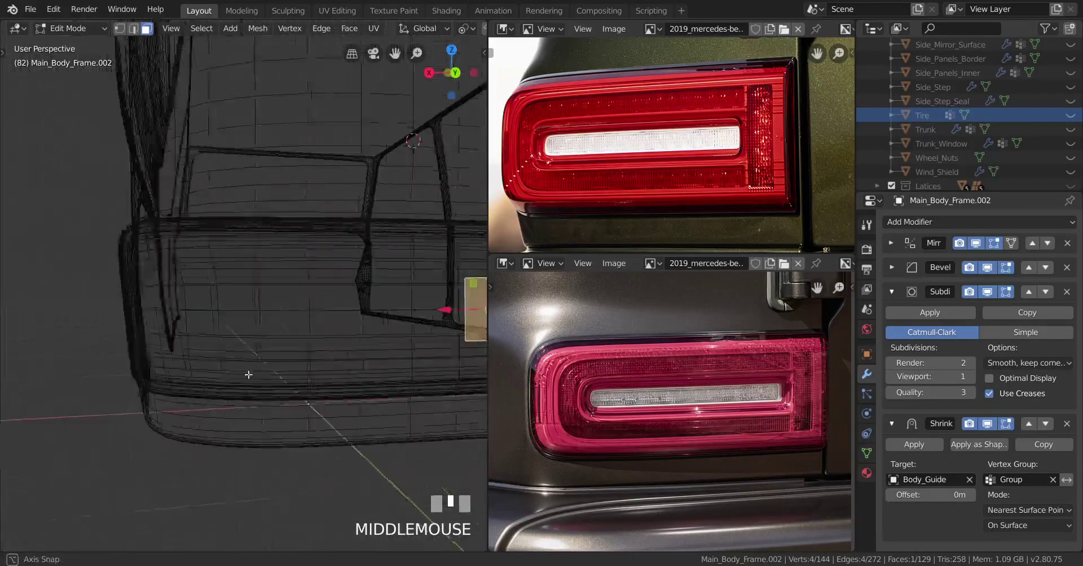
scroll(277, 376, up, 2)
key(z)
ctrl+right_click(278, 323)
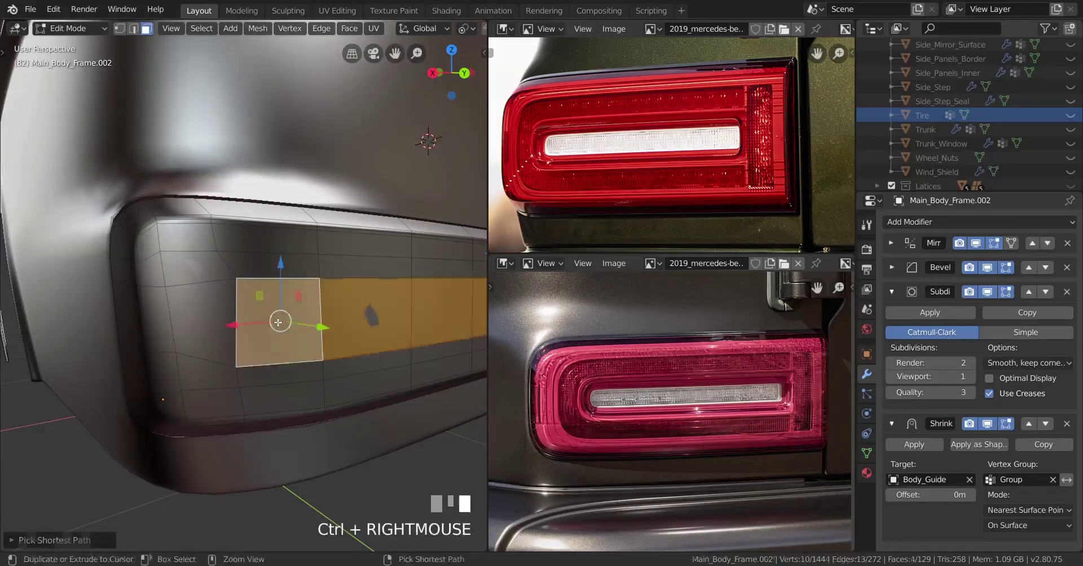
In the wireframe back view, inset the selected slot faces inward to fit the blueprint's slot outline
key(ctrl+KP_1)
key(shift+z)
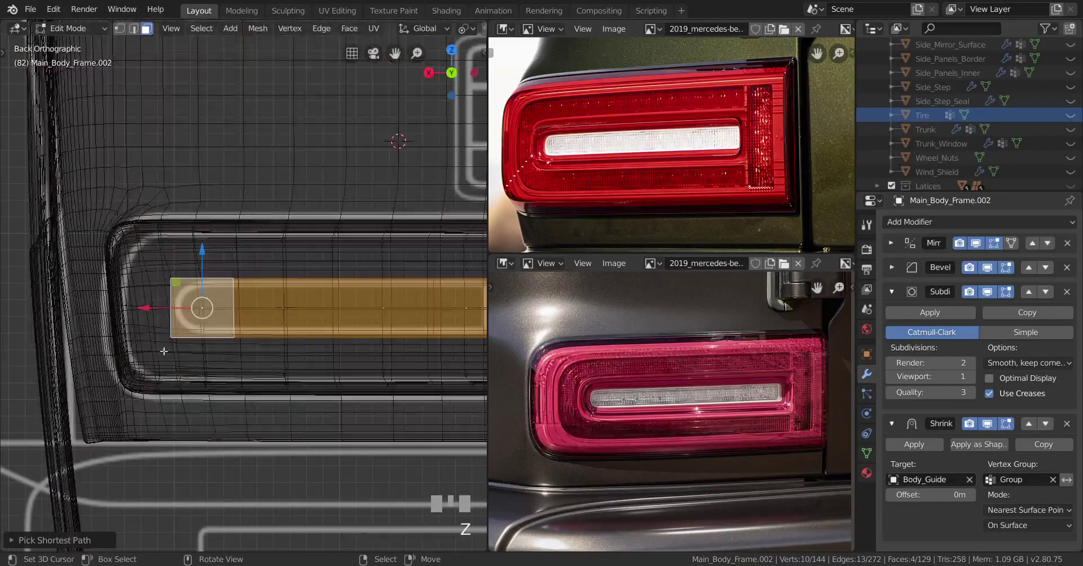
scroll(278, 322, down, 2)
shift+middle_drag(350, 336, 228, 337)
scroll(228, 336, up, 5)
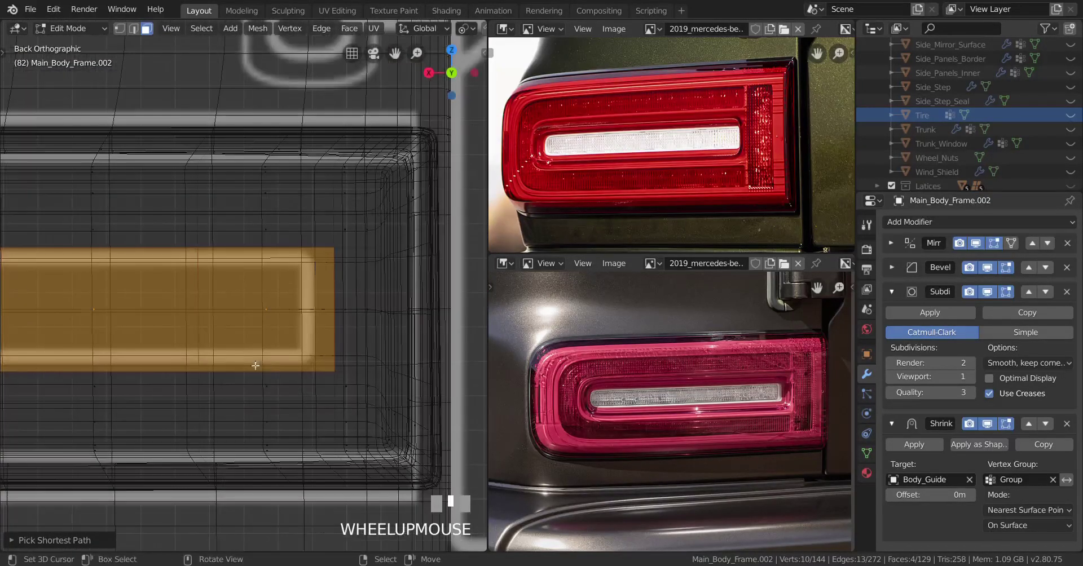
scroll(274, 367, up, 1)
shift+middle_drag(273, 367, 235, 367)
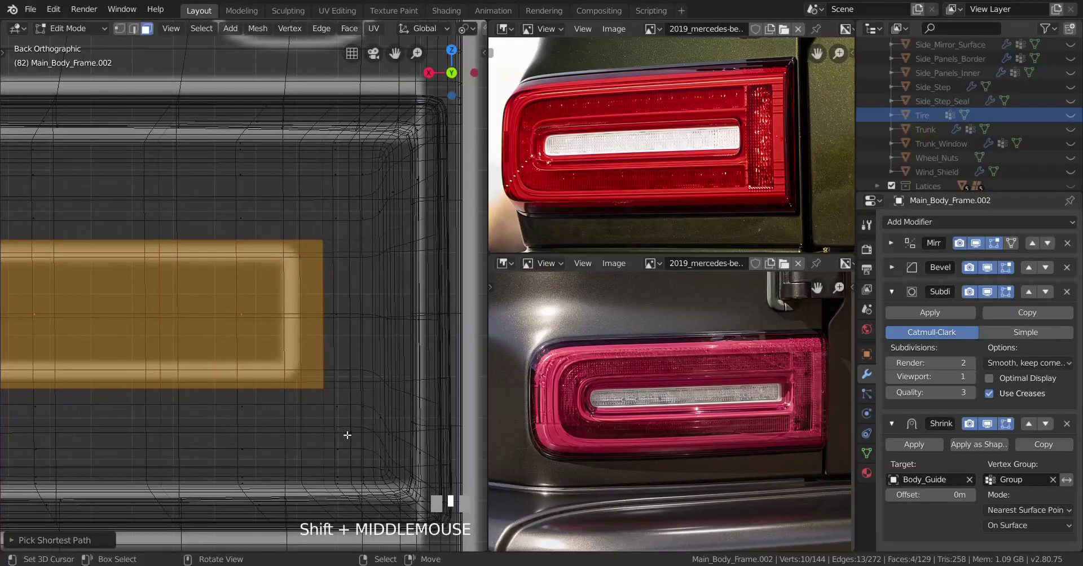
key(i)
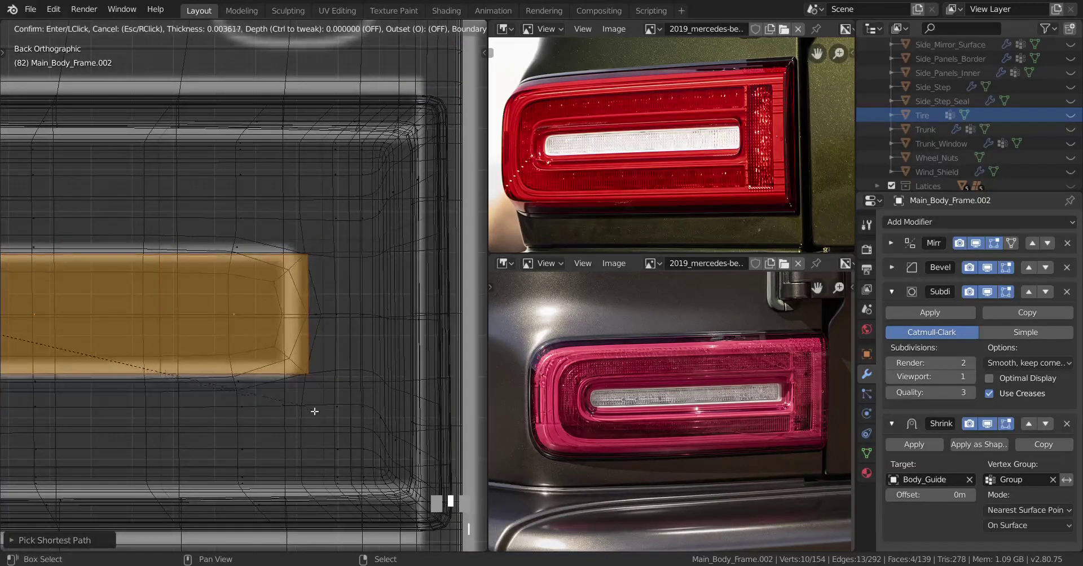
click(296, 399)
Delete the inset slot faces to open a hole in the housing's front
scroll(296, 399, down, 2)
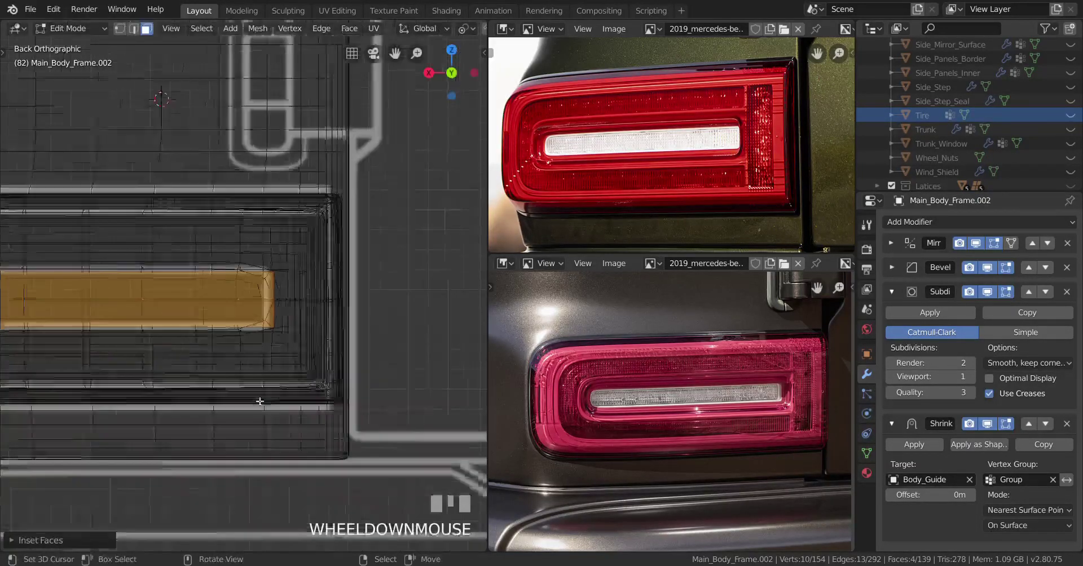
shift+middle_drag(295, 399, 221, 385)
scroll(339, 389, up, 2)
scroll(221, 385, down, 2)
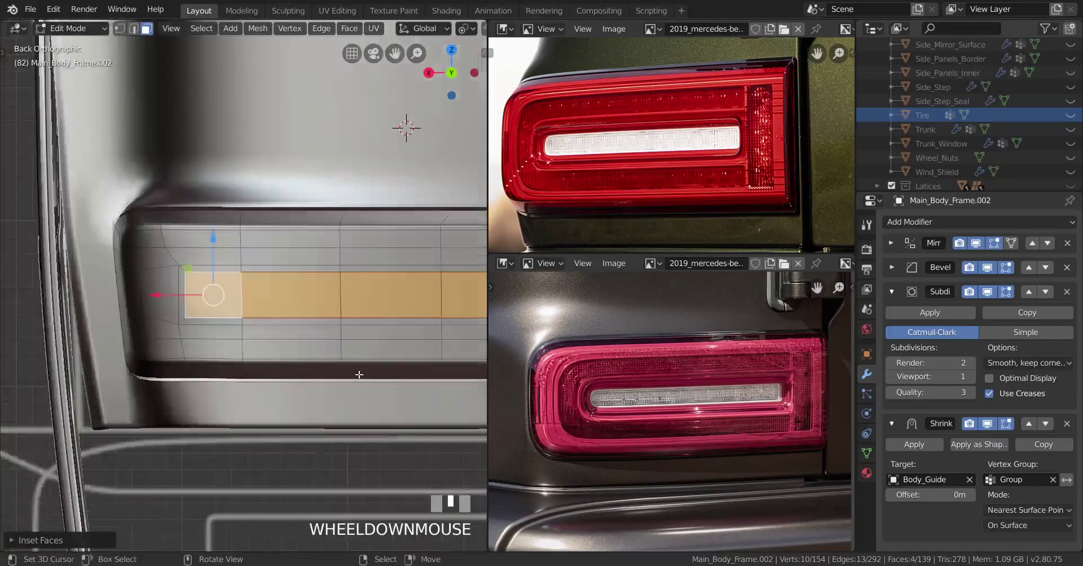
shift+middle_drag(472, 366, 357, 365)
key(x)
click(320, 299)
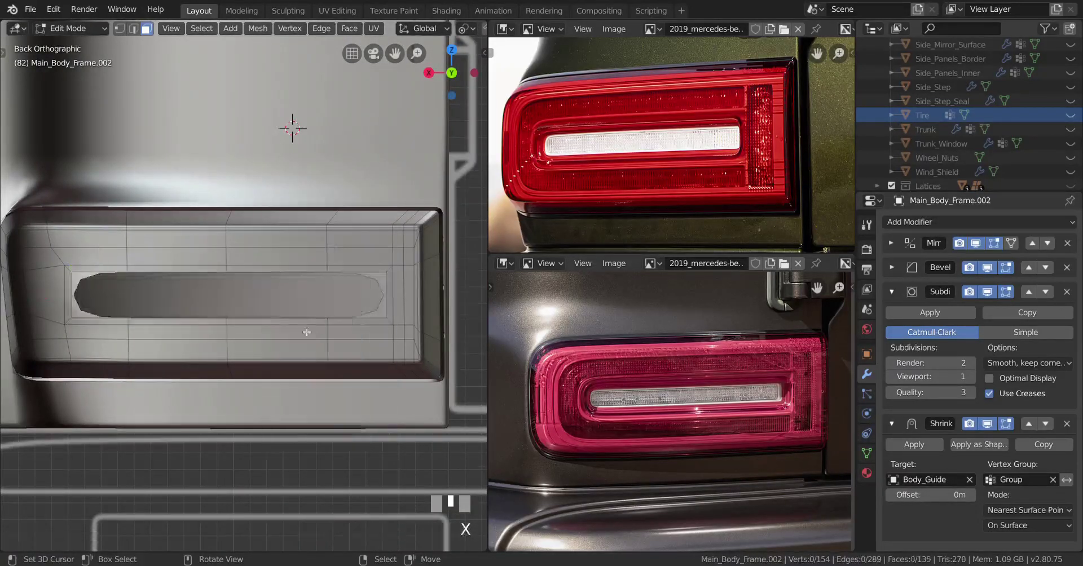
Examine the slot opening in Object Mode and Edit Mode from the back and from angled views
key(Tab)
shift+middle_drag(293, 303, 306, 336)
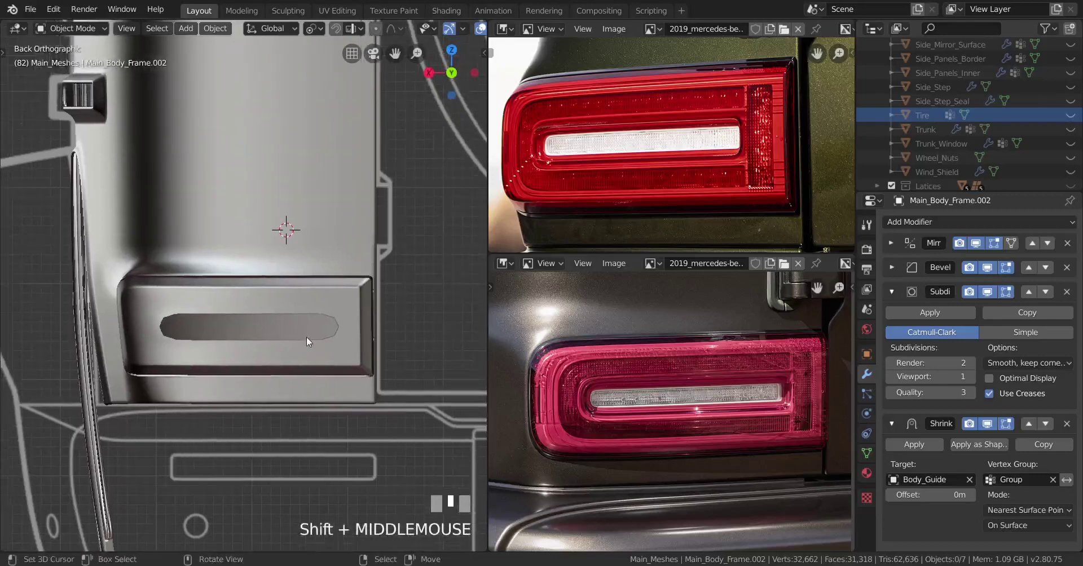
scroll(197, 365, up, 2)
middle_drag(197, 365, 475, 265)
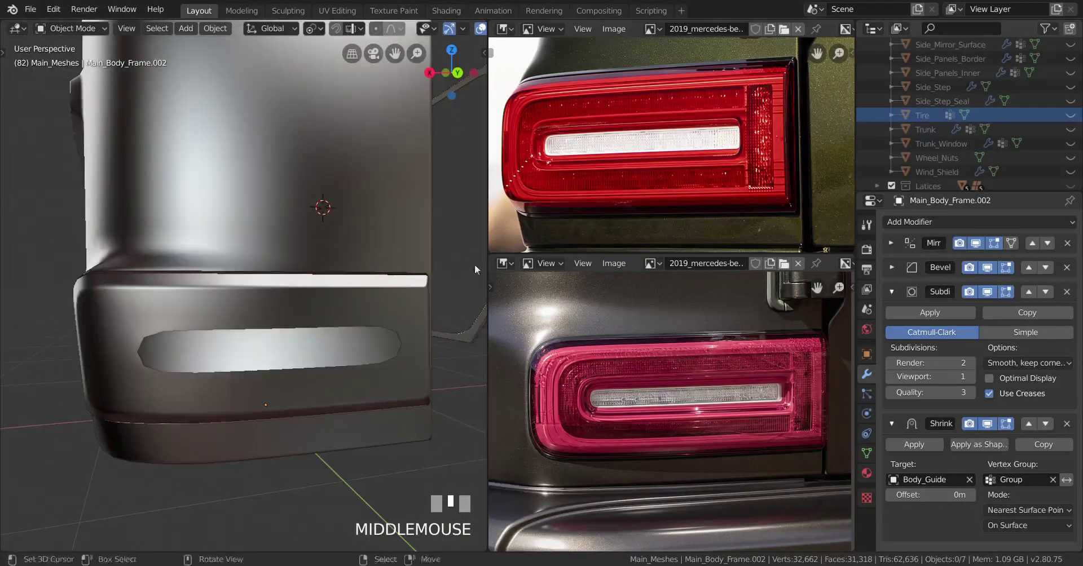
key(Tab)
middle_drag(333, 404, 285, 366)
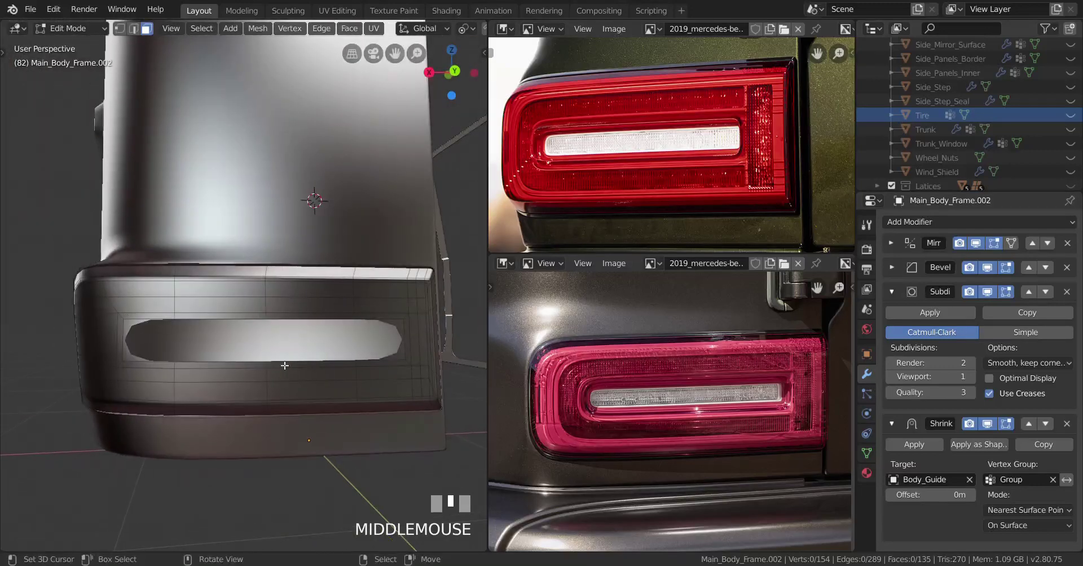
In the back view, add loop cuts above and below the slot near its square end, slid toward the slot's corners
key(ctrl+KP_1)
scroll(275, 345, up, 6)
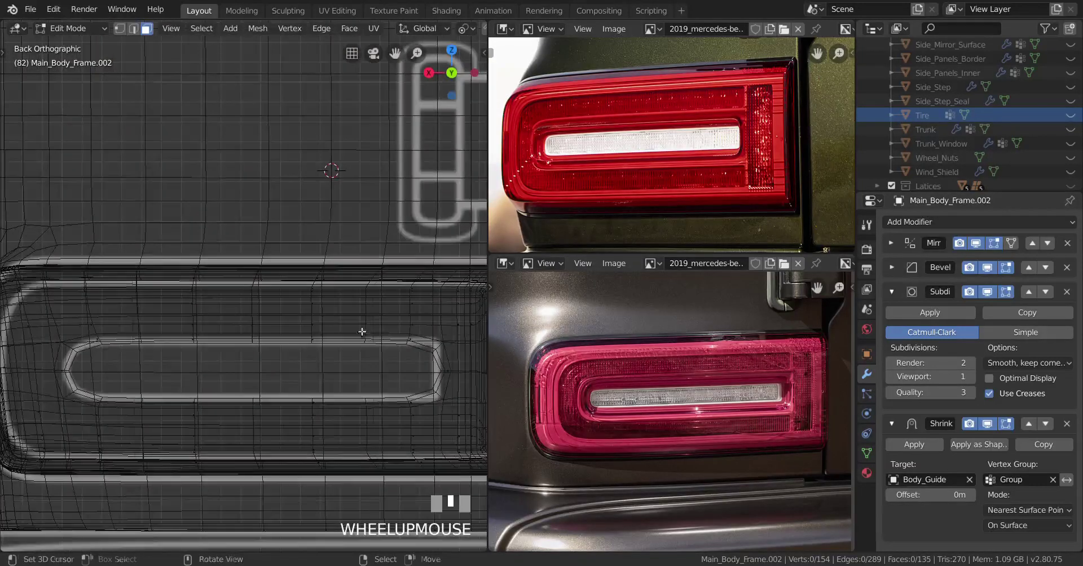
key(ctrl+r)
click(316, 365)
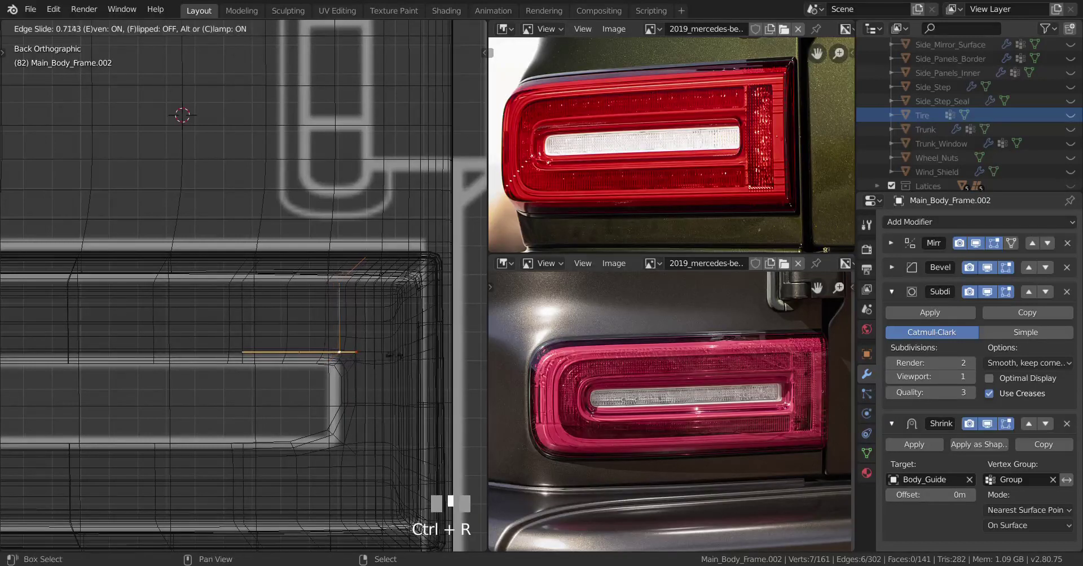
click(391, 350)
shift+middle_drag(345, 309, 341, 259)
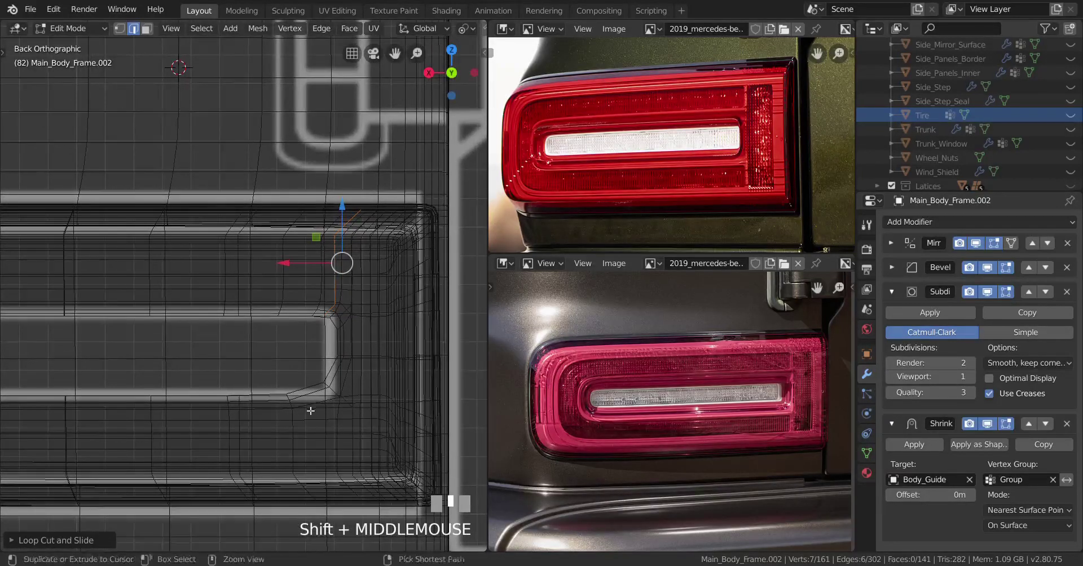
key(ctrl+r)
click(333, 405)
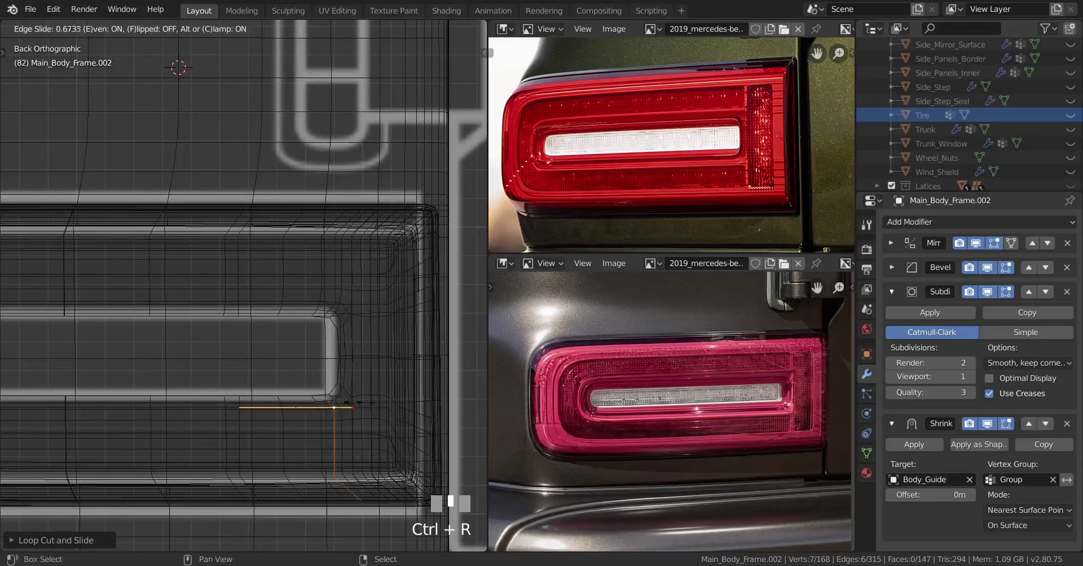
click(393, 398)
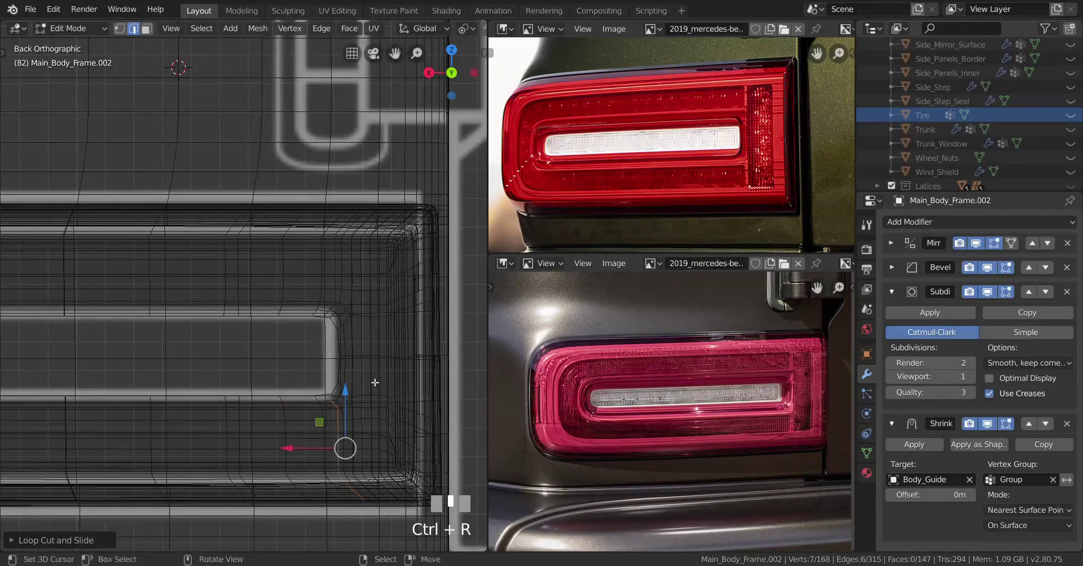
Add two loop cuts across the faces between the slot's square end and the housing's edge
key(ctrl+r)
click(378, 364)
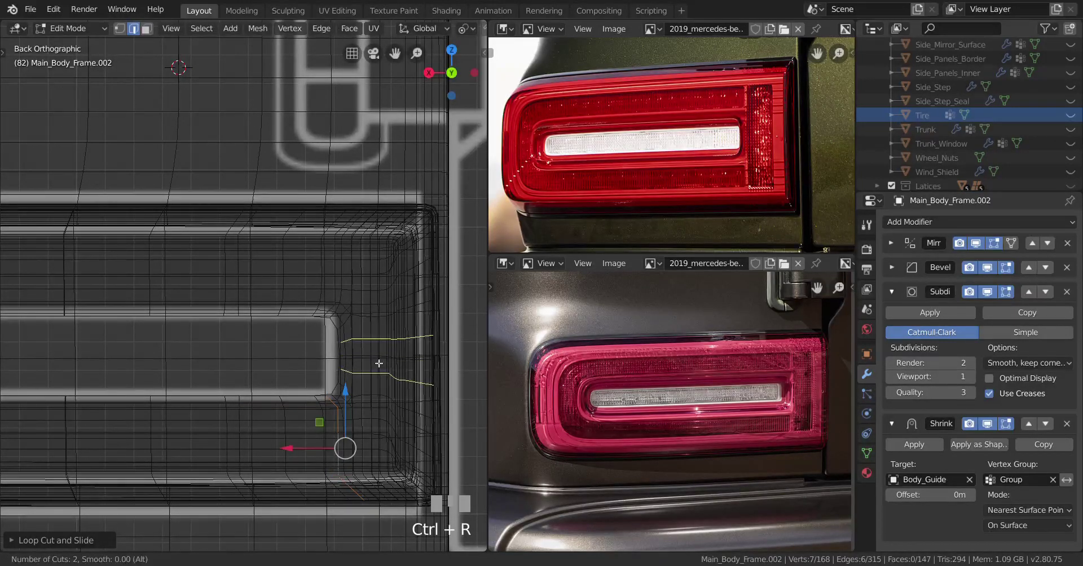
click(380, 361)
key(Tab)
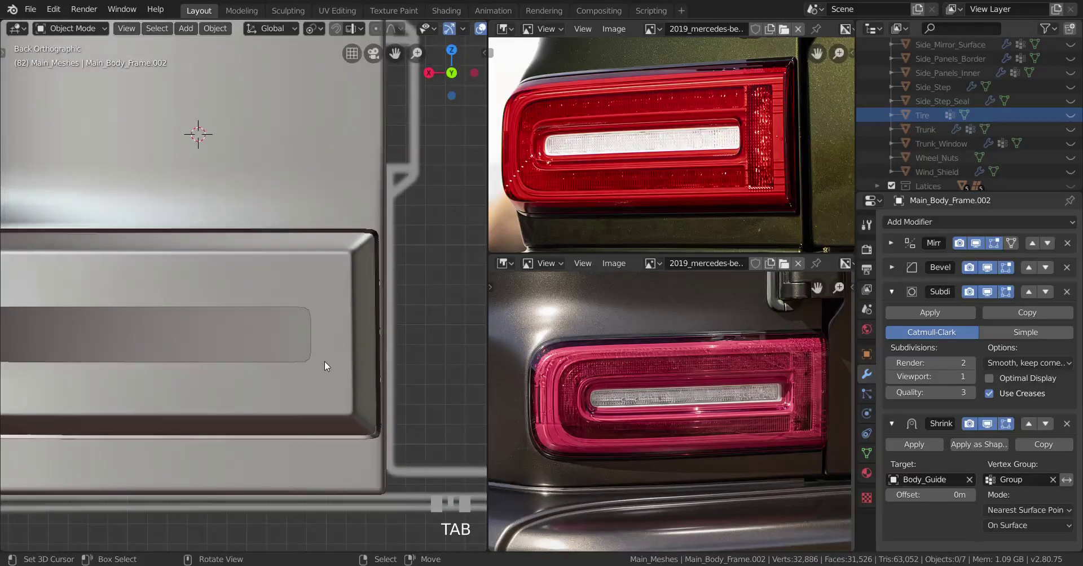
scroll(323, 361, up, 3)
key(Tab)
Edge-slide the vertical edge loops above and below the slot's square end to refine its corner rounding
alt+right_click(381, 333)
key(g)
key(g)
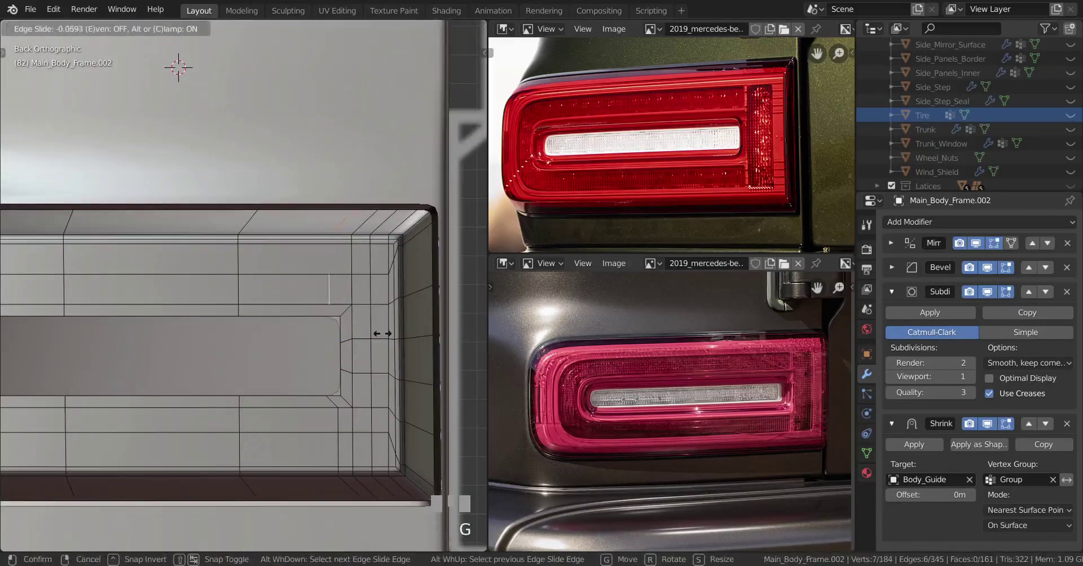
click(379, 333)
alt+right_click(336, 418)
key(g)
key(g)
click(352, 408)
key(Tab)
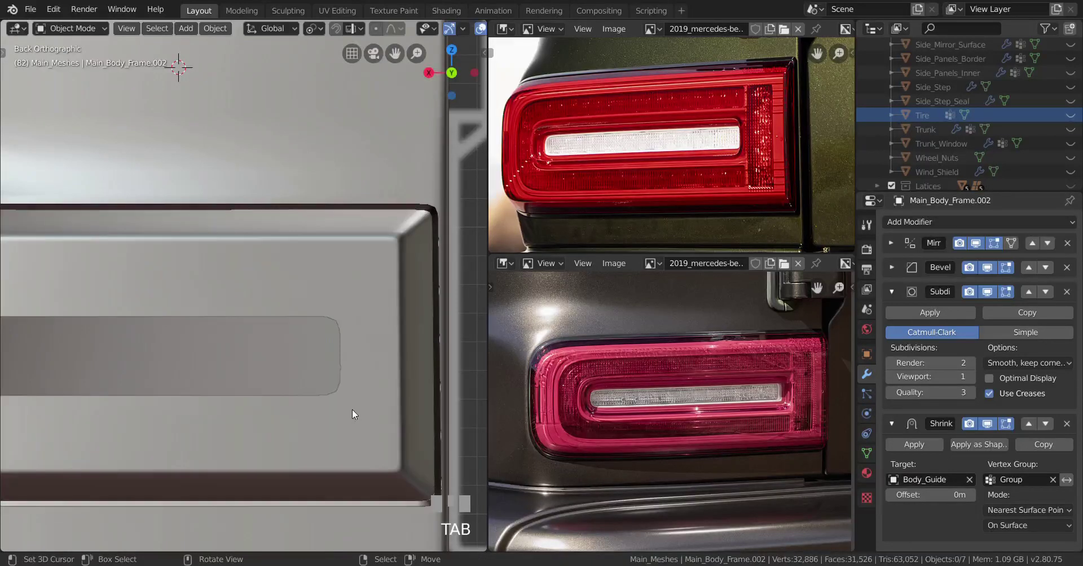
In wireframe, add a loop cut running from the middle of the slot's rounded end to the housing's edge
scroll(155, 388, down, 3)
scroll(375, 385, up, 6)
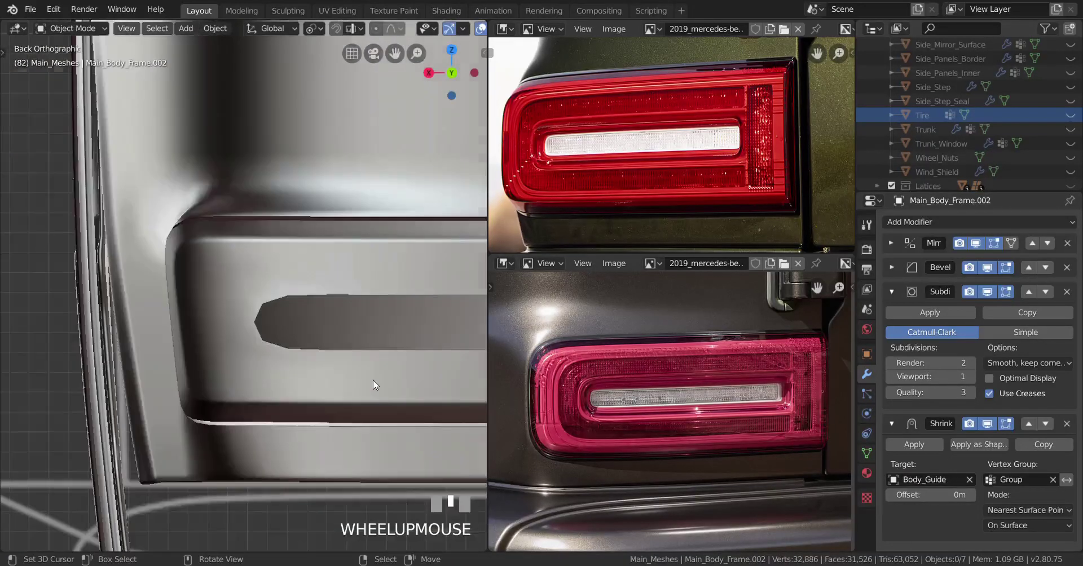
key(z)
click(242, 376)
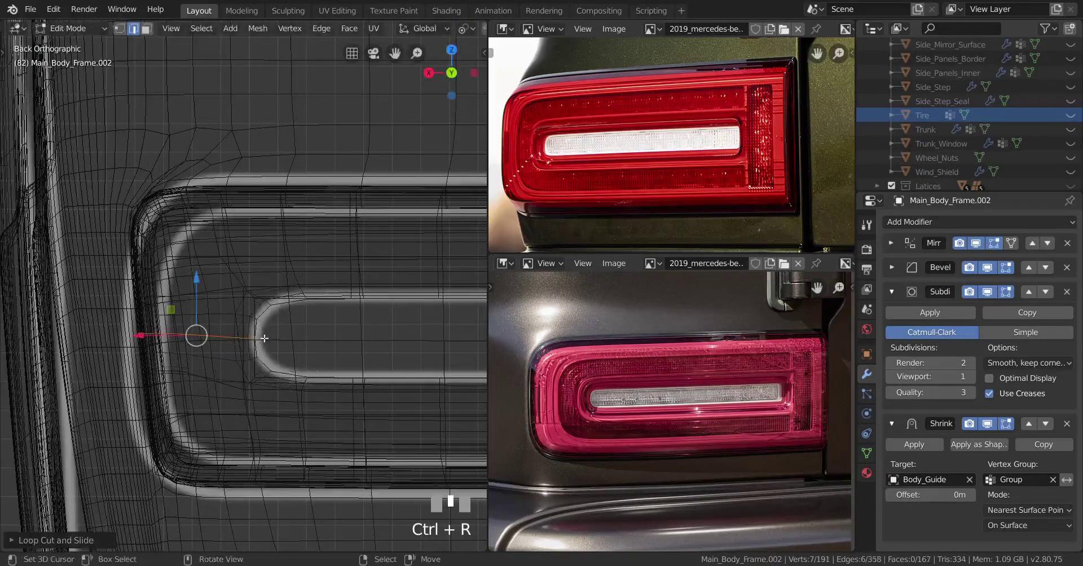
scroll(265, 339, down, 1)
key(Tab)
scroll(317, 346, down, 1)
scroll(319, 354, up, 1)
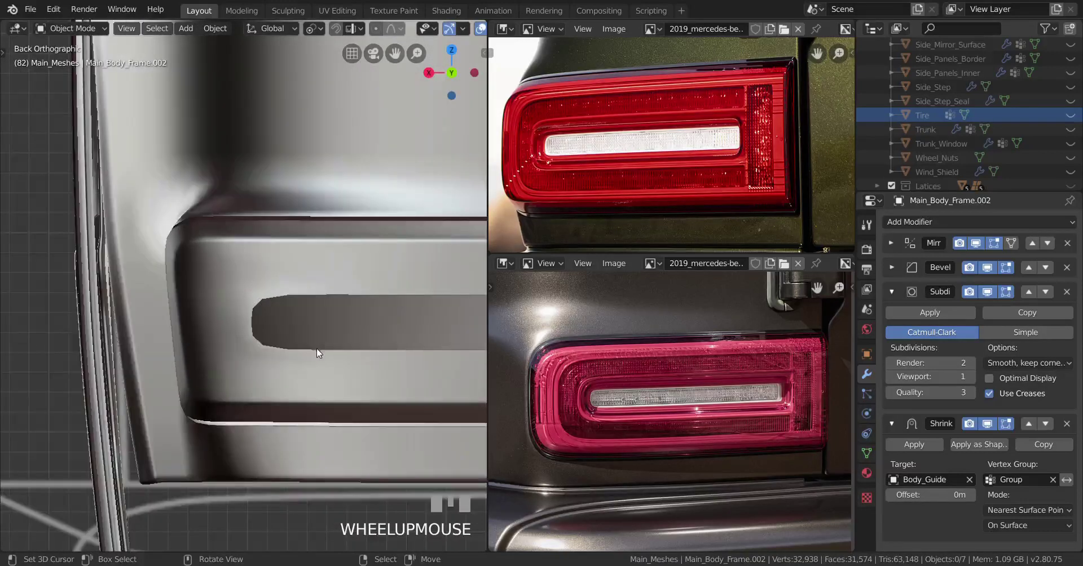
Fill the slot opening with a face and extrude it slightly inward to form the slot's walls
middle_drag(319, 353, 366, 352)
scroll(339, 348, up, 1)
scroll(339, 344, down, 1)
key(Tab)
scroll(297, 341, up, 1)
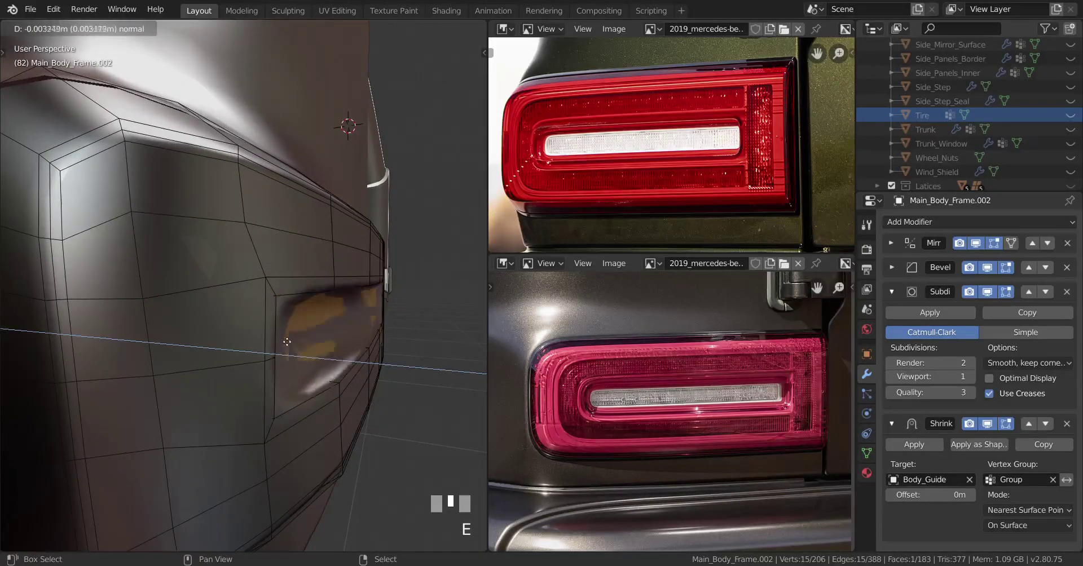
shift+click(273, 339)
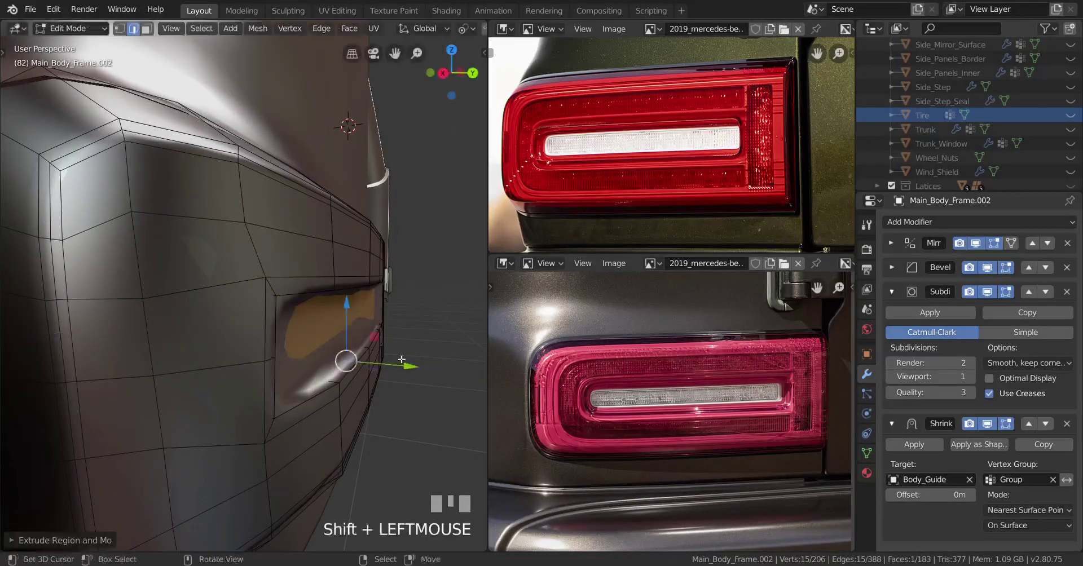
middle_drag(273, 341, 267, 356)
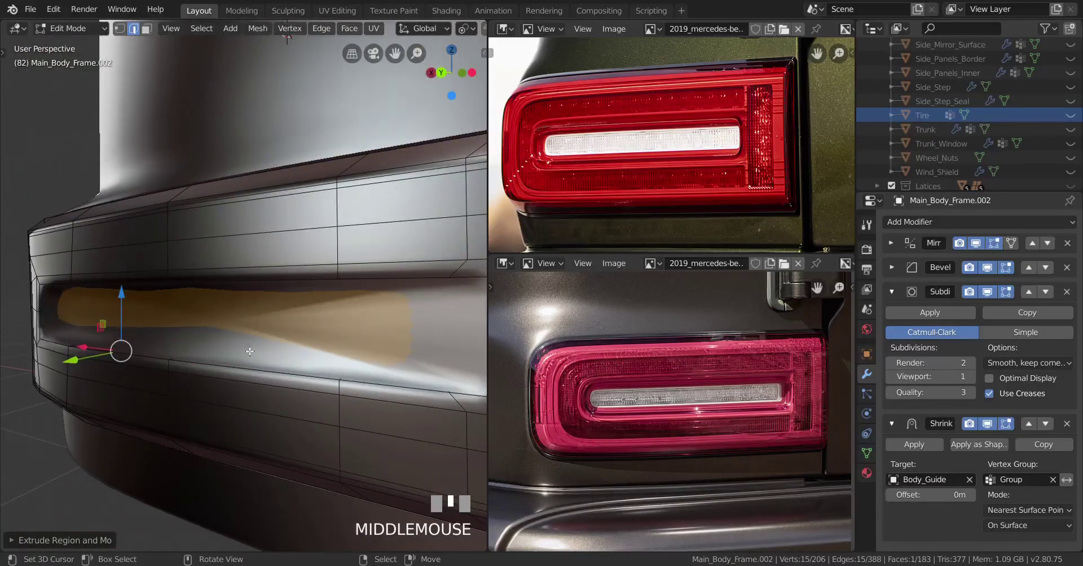
Delete the extruded face at the back of the slot, leaving only the slot's inner walls
middle_drag(183, 337, 390, 357)
key(x)
click(346, 345)
scroll(347, 345, down, 3)
scroll(391, 357, up, 4)
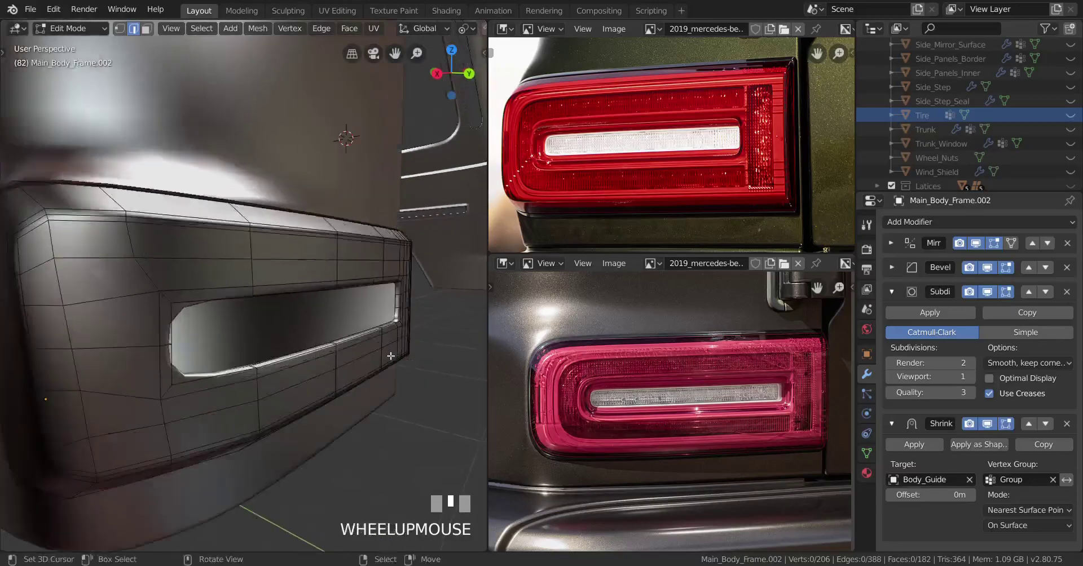
Edge-slide the slot's inner border loop with clamping off to extend the walls' depth
shift+middle_drag(320, 405, 340, 365)
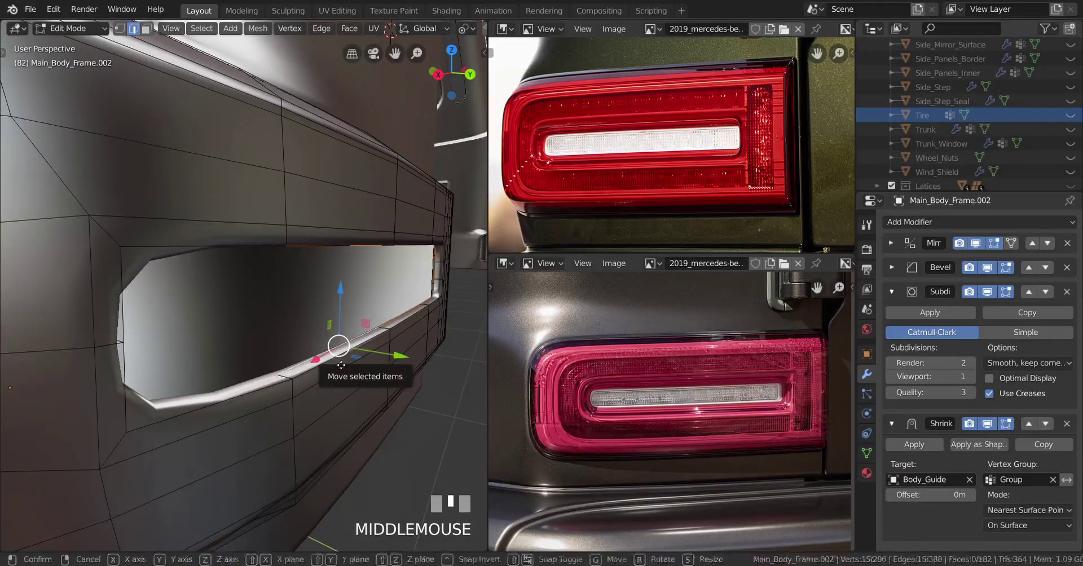
key(g)
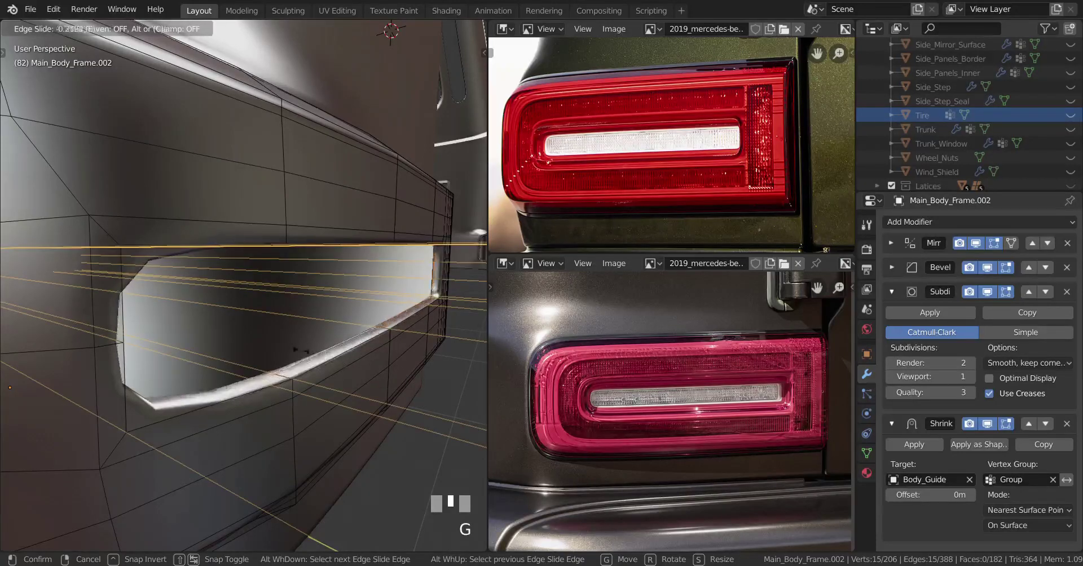
click(186, 308)
scroll(186, 308, down, 3)
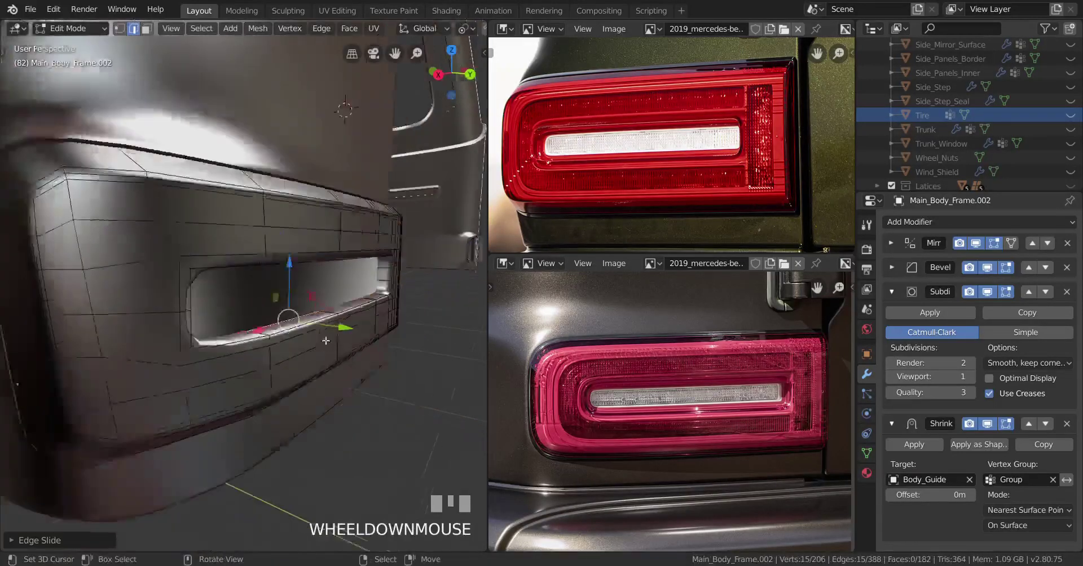
Examine the slot's walls and rim in Object Mode and Edit Mode from several angles
middle_drag(186, 307, 346, 337)
key(Tab)
scroll(338, 355, up, 3)
scroll(330, 348, down, 3)
scroll(367, 353, up, 3)
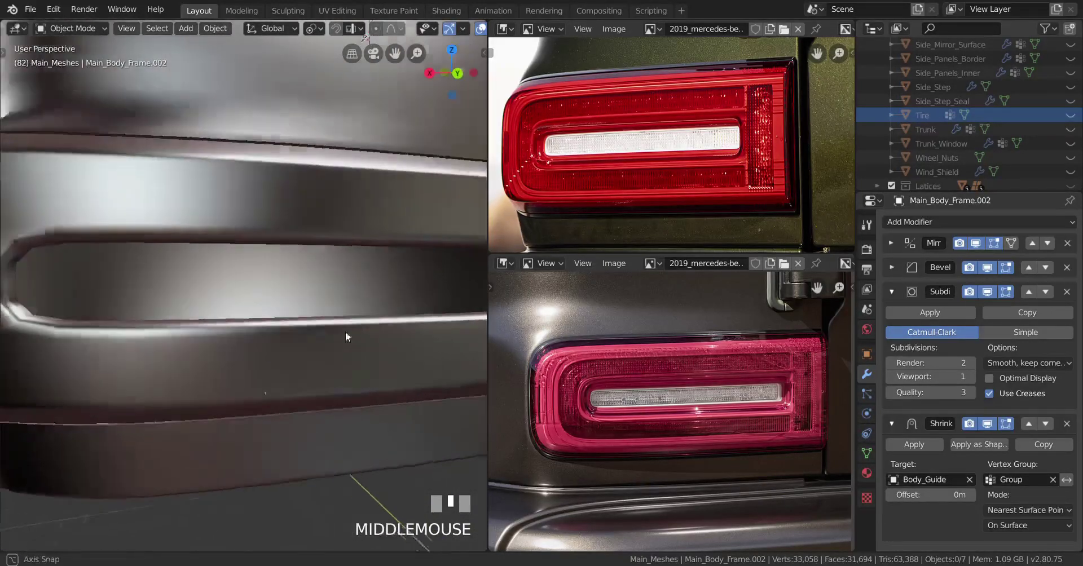
key(Tab)
scroll(350, 336, down, 3)
scroll(353, 335, up, 3)
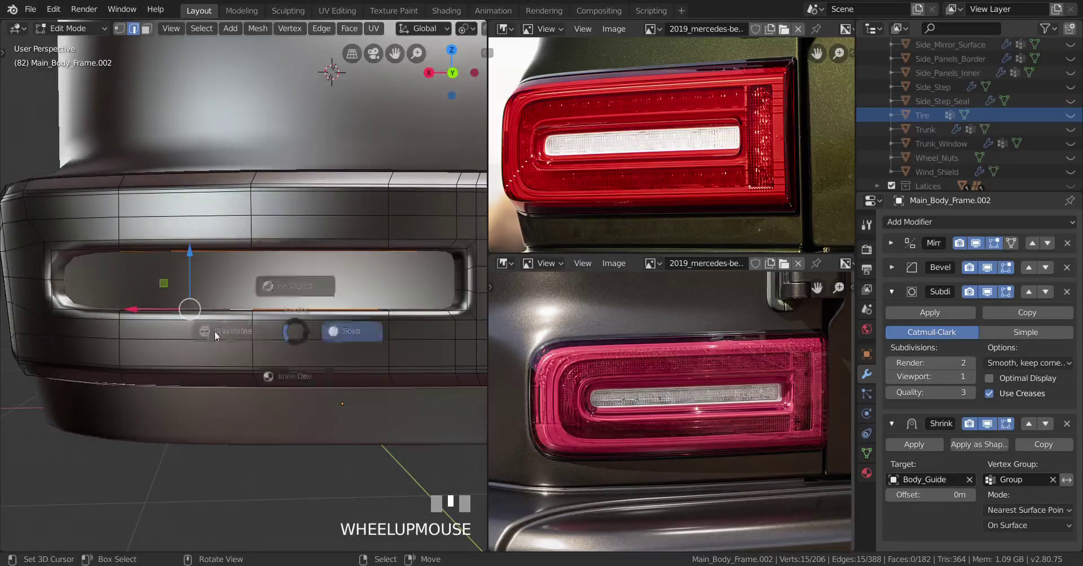
click(214, 330)
middle_drag(215, 330, 369, 348)
scroll(346, 351, up, 5)
shift+middle_drag(370, 349, 291, 307)
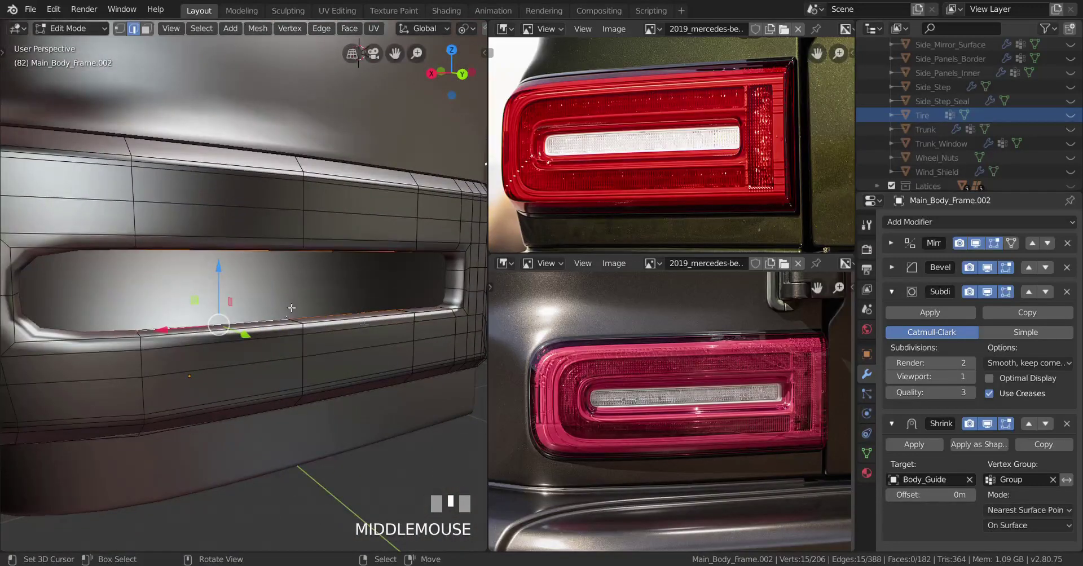
scroll(276, 285, down, 6)
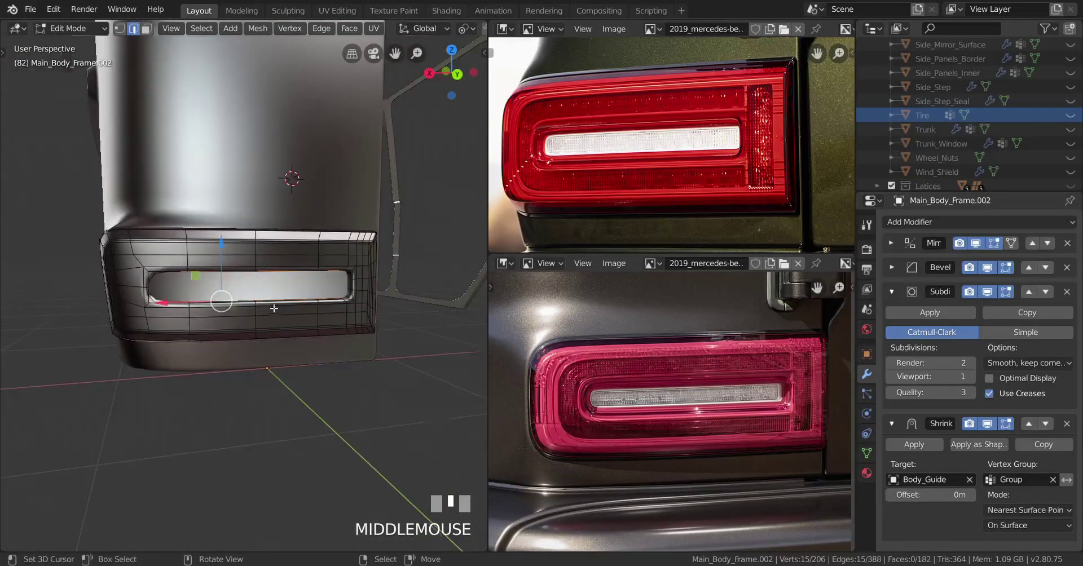
Edge-slide the slot's inner border loop again to readjust the depth of the walls
middle_drag(274, 309, 323, 310)
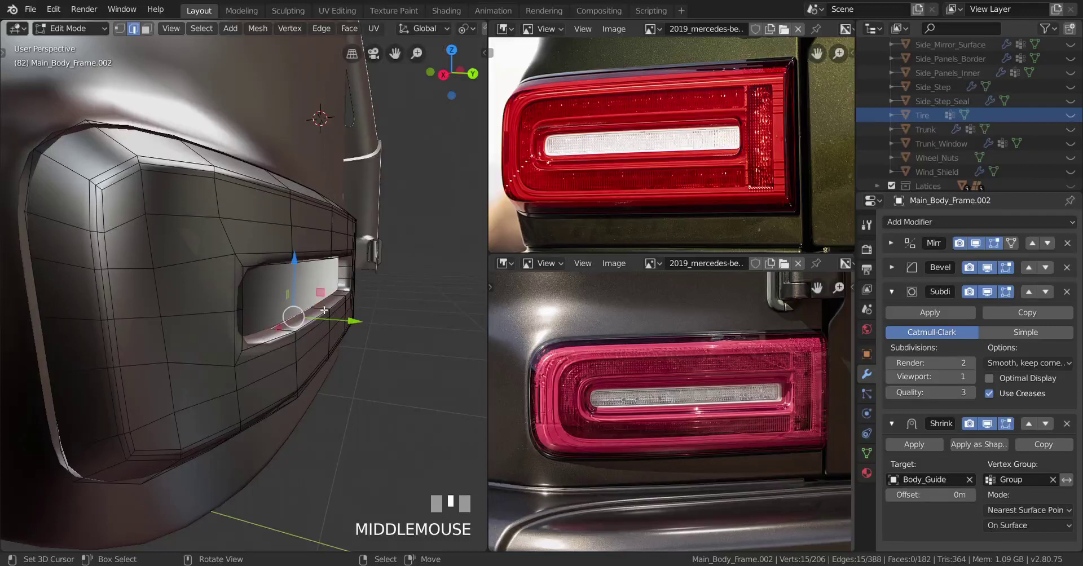
scroll(324, 310, up, 3)
key(g)
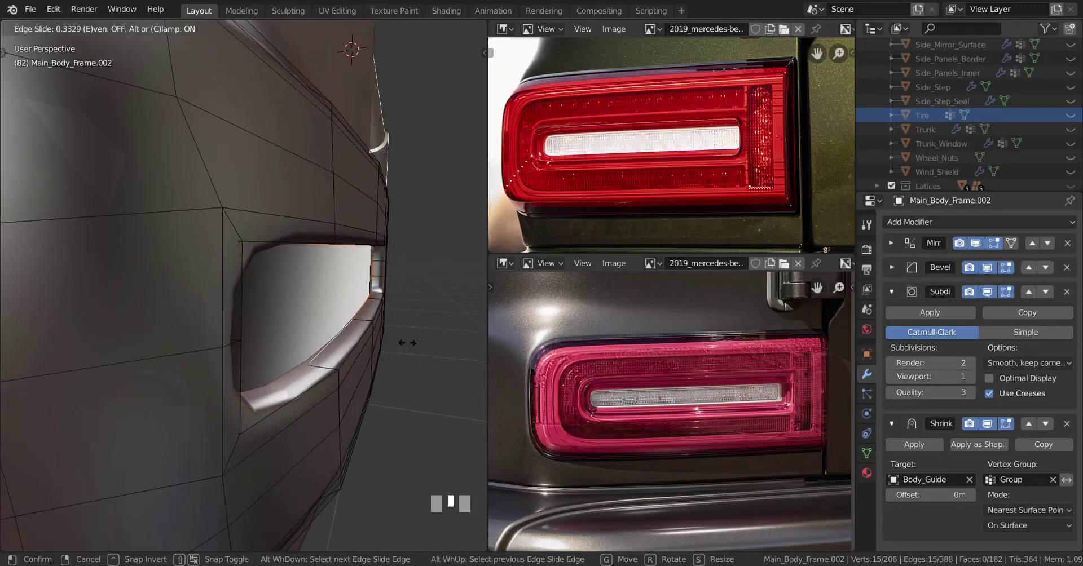
click(415, 341)
Fill the slot's back opening with a face and inset it by a very small amount in wireframe
middle_drag(415, 341, 288, 346)
scroll(383, 347, up, 3)
key(f)
middle_drag(383, 348, 248, 324)
key(z)
scroll(363, 323, up, 3)
middle_drag(362, 324, 342, 326)
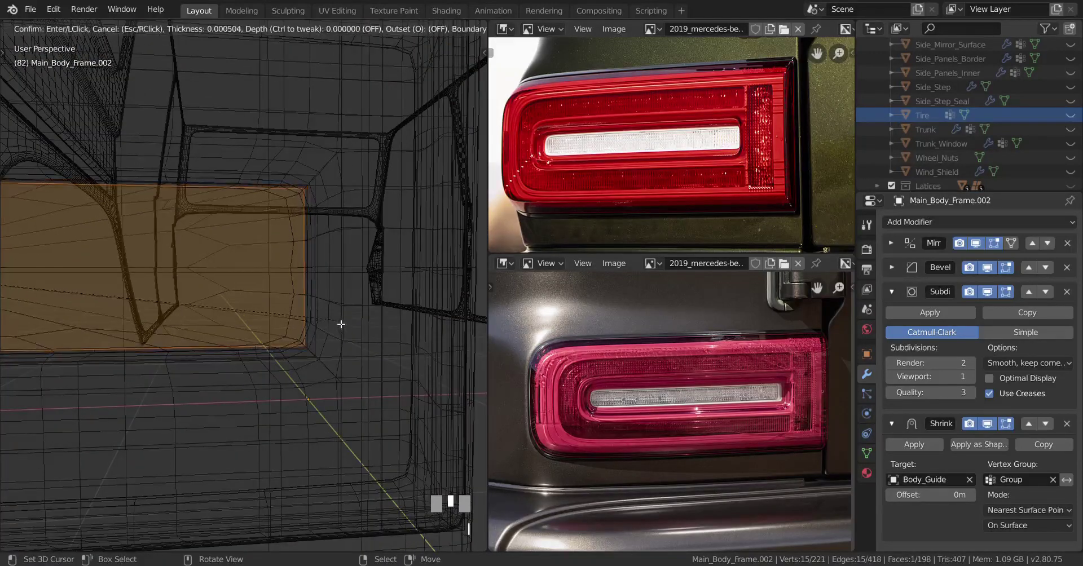
click(293, 308)
Delete the inset face to reopen the back of the slot, keeping the narrow inner rim
key(x)
click(376, 303)
key(z)
middle_drag(350, 303, 359, 303)
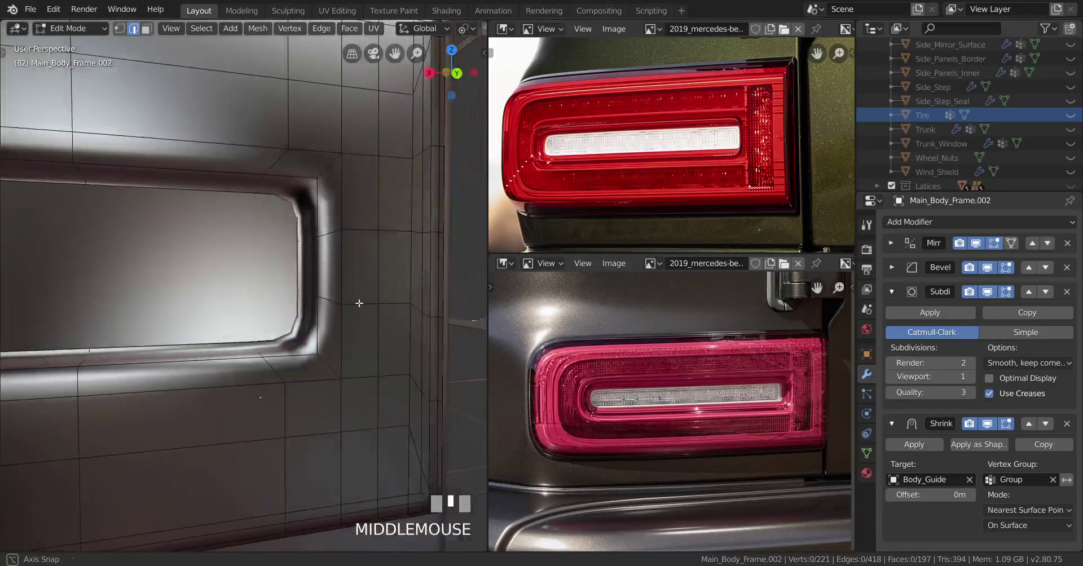
Dissolve the extra edge loop around the slot's inner rim and check the shading in Object Mode
key(z)
key(z)
scroll(407, 280, down, 2)
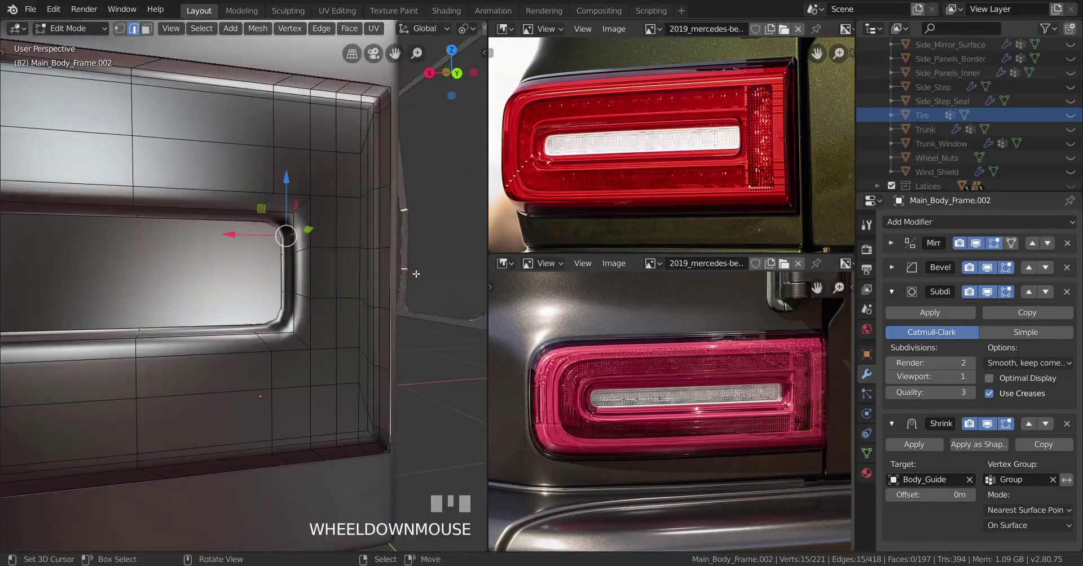
key(x)
click(393, 337)
shift+middle_drag(394, 337, 465, 261)
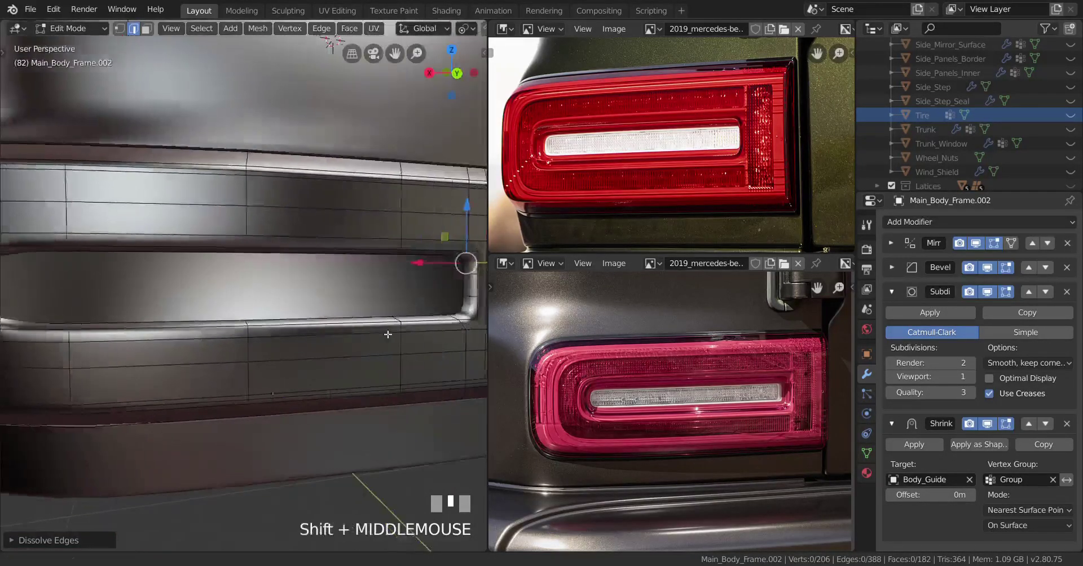
key(Tab)
scroll(256, 325, down, 3)
middle_drag(256, 325, 355, 345)
key(Tab)
key(Tab)
scroll(120, 289, up, 2)
In Edit Mode, select the entire mesh of the frame strip around the housing and of the tail light housing itself
right_click(157, 260)
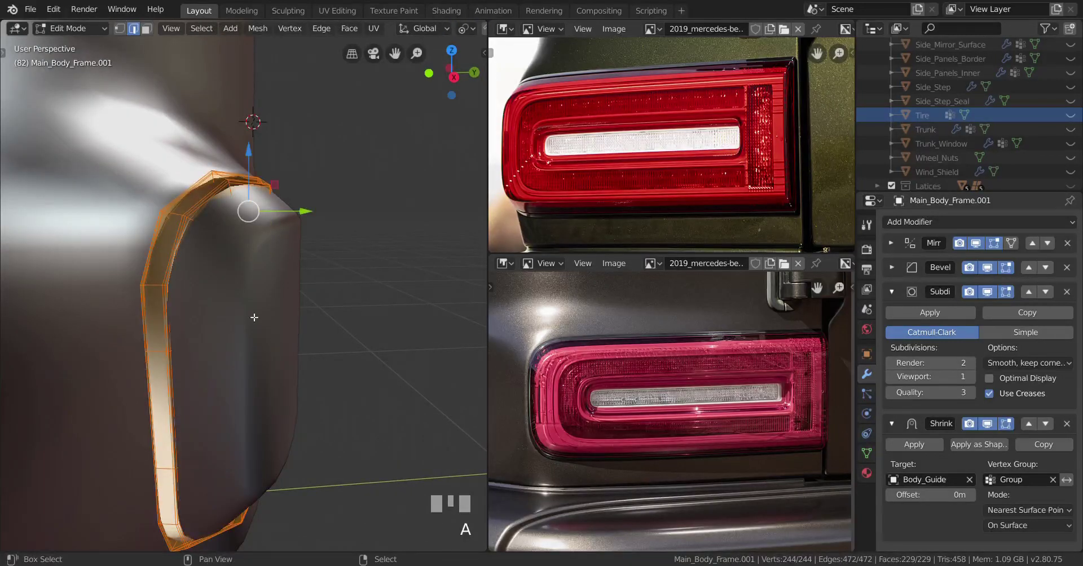
key(Tab)
middle_drag(253, 316, 166, 348)
scroll(296, 343, up, 2)
scroll(228, 350, down, 2)
scroll(286, 337, up, 3)
click(250, 336)
key(Tab)
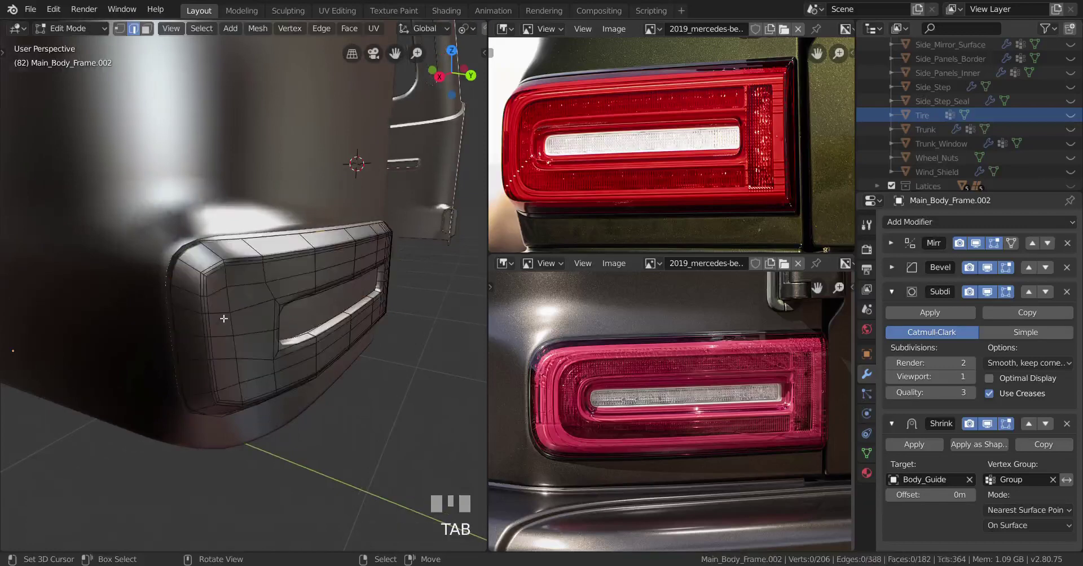
key(a)
key(Tab)
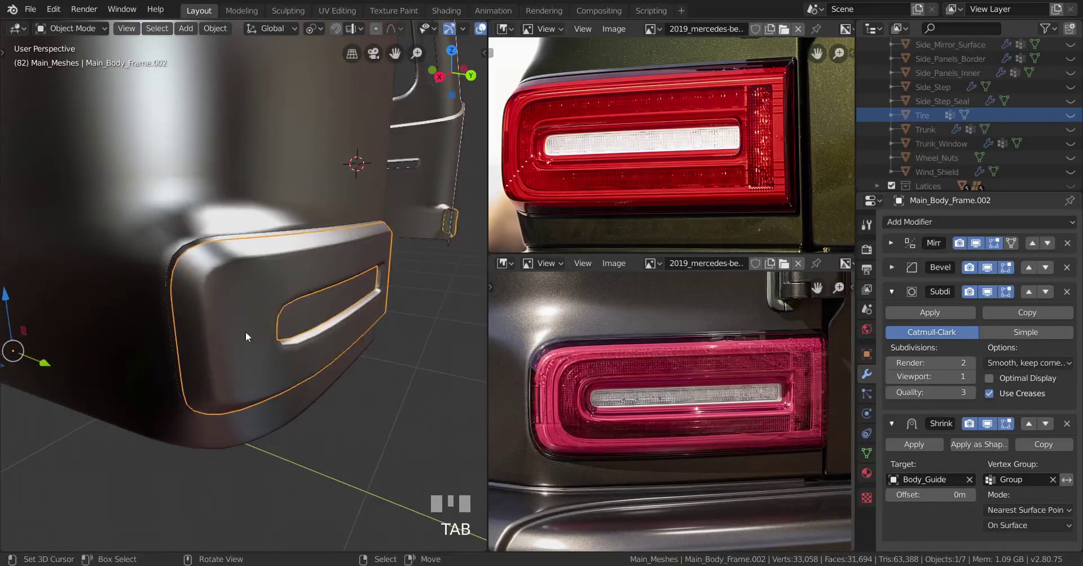
Examine the housing's slot and outer edges up close from several angles
middle_drag(245, 332, 198, 338)
scroll(320, 314, up, 2)
scroll(284, 300, down, 2)
scroll(314, 310, up, 2)
scroll(458, 303, up, 2)
scroll(331, 329, up, 2)
scroll(337, 322, up, 2)
scroll(298, 326, up, 2)
scroll(214, 338, down, 3)
key(Tab)
scroll(297, 333, up, 2)
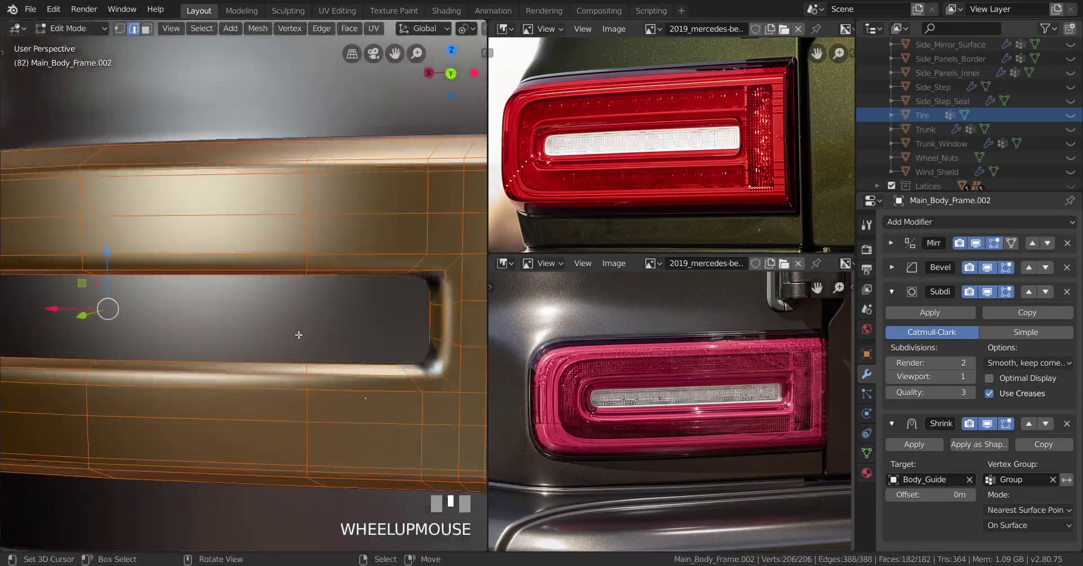
Add a supporting loop cut around the slot's rim and check the sharper edge in Object Mode
mouse_move(297, 334)
shift+middle_down()
mouse_move(277, 321)
mouse_move(295, 320)
shift+middle_up()
scroll(267, 324, up, 2)
scroll(267, 324, up, 1)
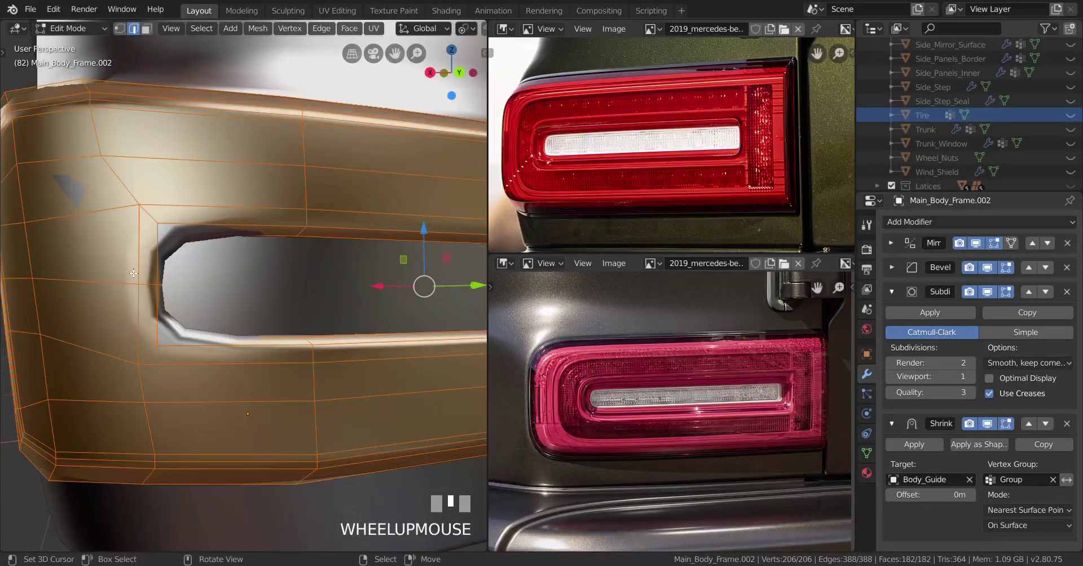
click(148, 218)
click(148, 218)
scroll(163, 225, down, 4)
key(Tab)
middle_drag(203, 233, 119, 244)
shift+middle_drag(118, 244, 72, 256)
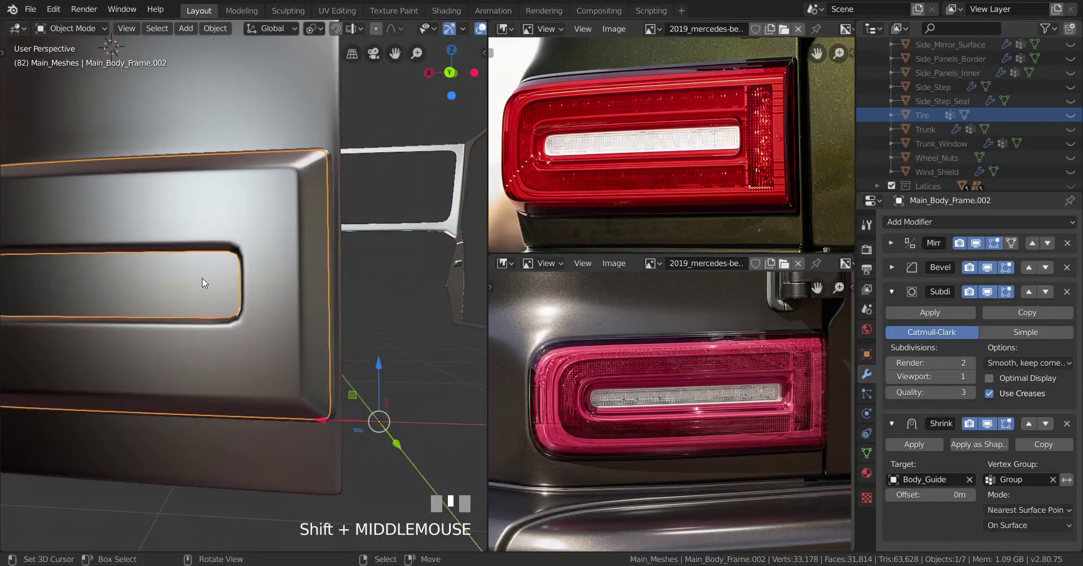
Deselect everything and preview the tail light housing with the viewport subdivision level set to 2
scroll(202, 279, down, 2)
shift+middle_drag(182, 283, 249, 312)
key(a)
scroll(259, 302, down, 1)
scroll(303, 315, up, 2)
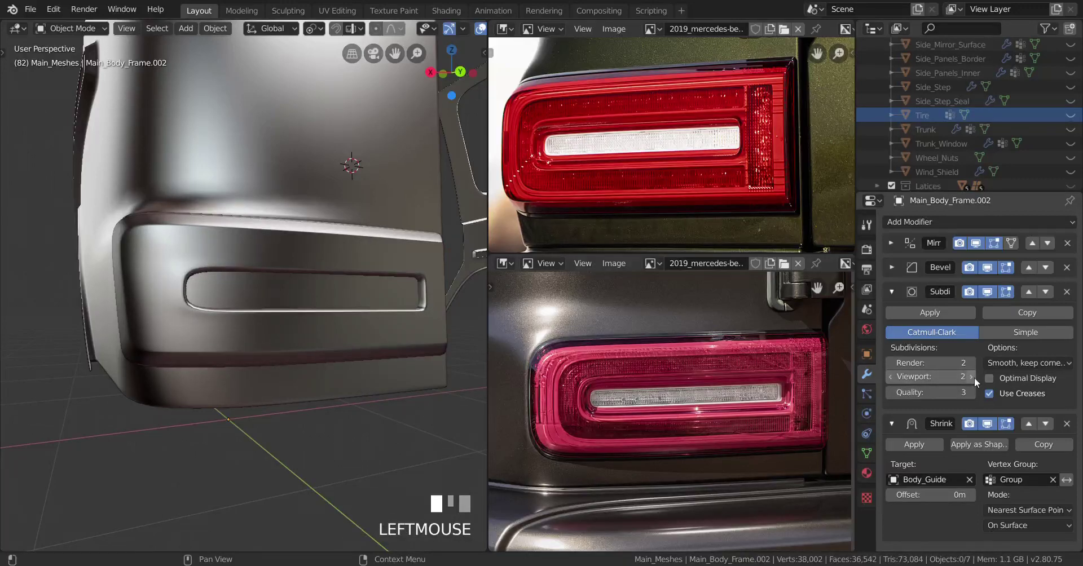
mouse_move(333, 379)
middle_down()
mouse_move(290, 382)
mouse_move(374, 382)
mouse_move(345, 381)
middle_up()
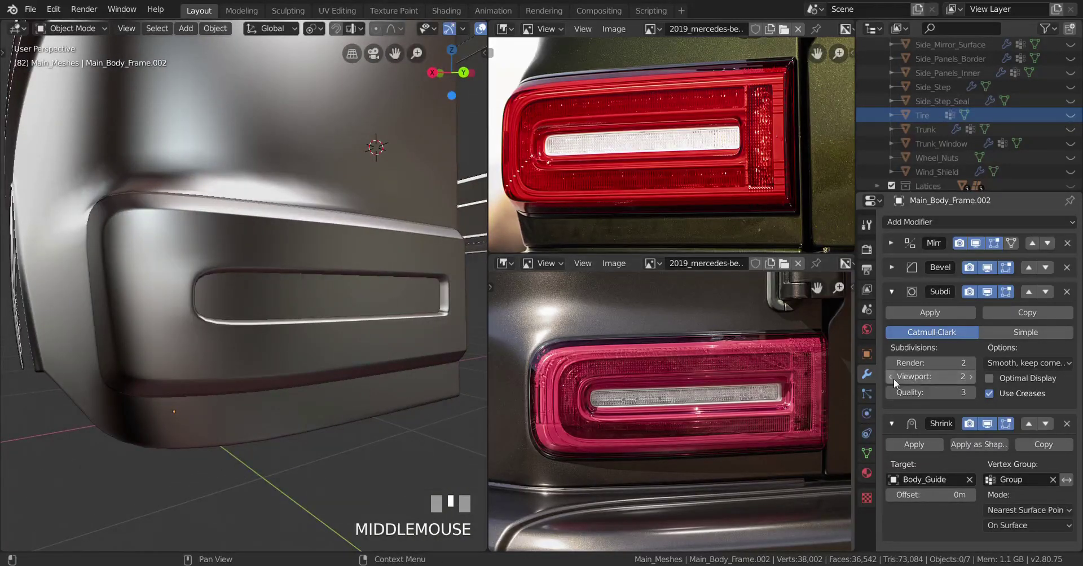
Set the housing's Subdivision viewport and render levels to 1 and check its shading up close
click(894, 376)
click(893, 363)
middle_drag(308, 356, 245, 325)
scroll(286, 346, up, 1)
key(Tab)
scroll(305, 356, up, 3)
key(Tab)
scroll(304, 329, down, 3)
scroll(348, 321, up, 2)
middle_drag(177, 290, 201, 315)
Select the tail light housing and isolate it in local view, showing its hollow back side
right_click(242, 301)
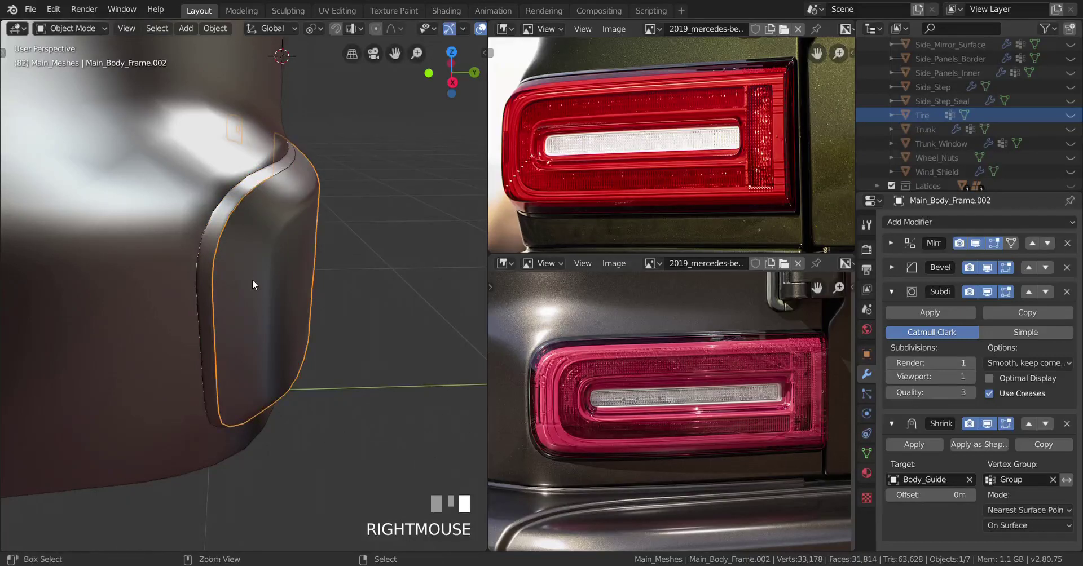
key(KP_Divide)
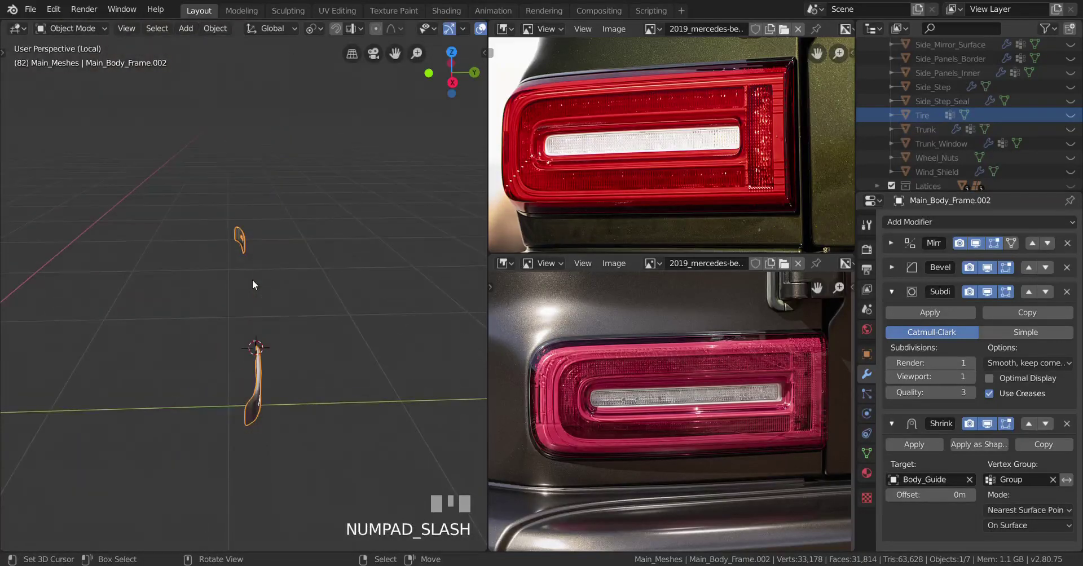
middle_drag(252, 280, 200, 298)
scroll(326, 333, up, 7)
shift+middle_drag(326, 332, 285, 338)
scroll(326, 305, down, 3)
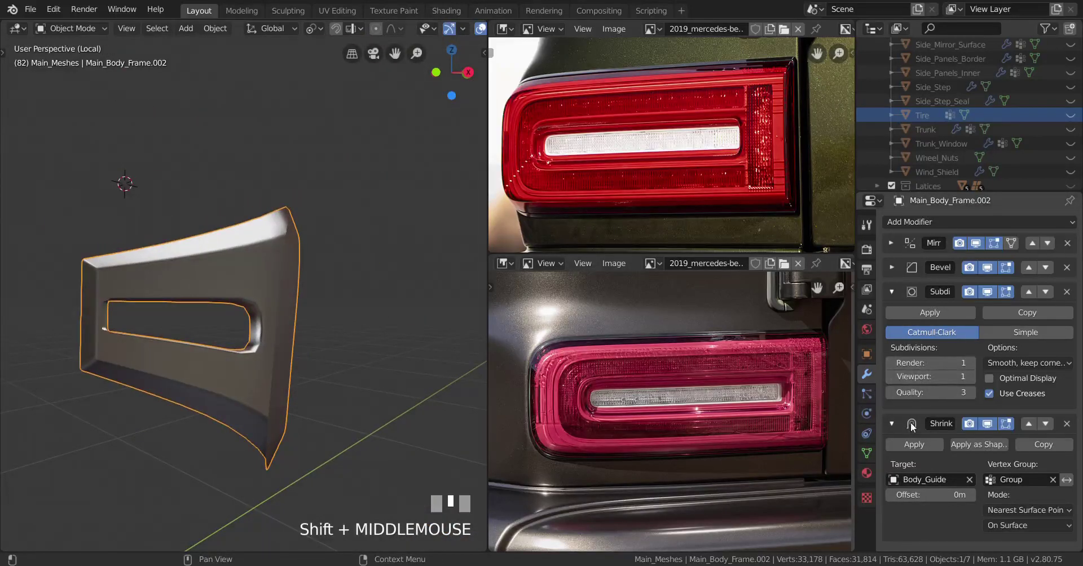
Replace the housing's Shrinkwrap modifier with a Solidify modifier and remove its Bevel modifier
click(1068, 426)
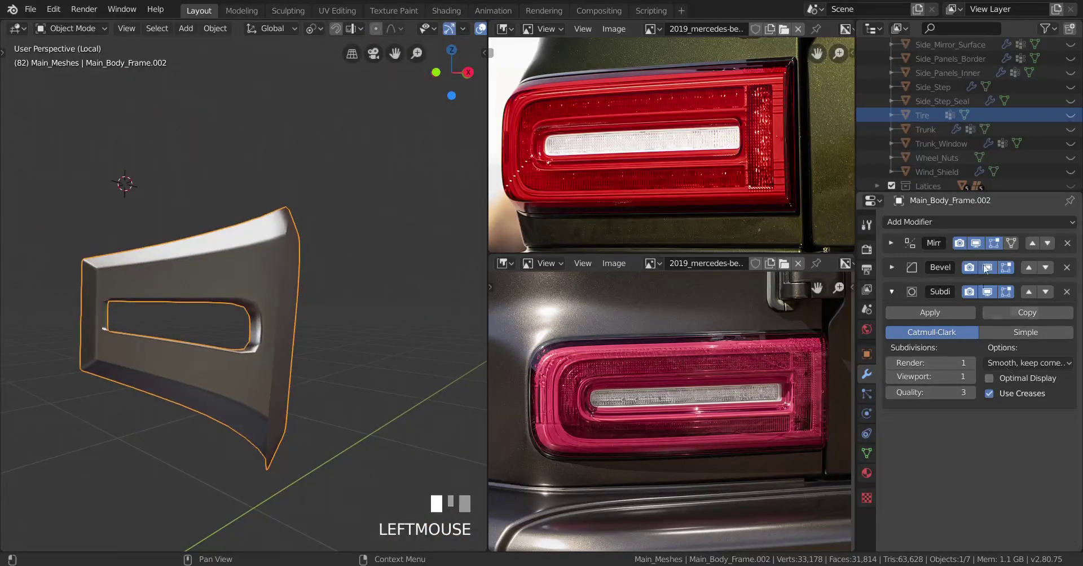
click(980, 221)
click(814, 437)
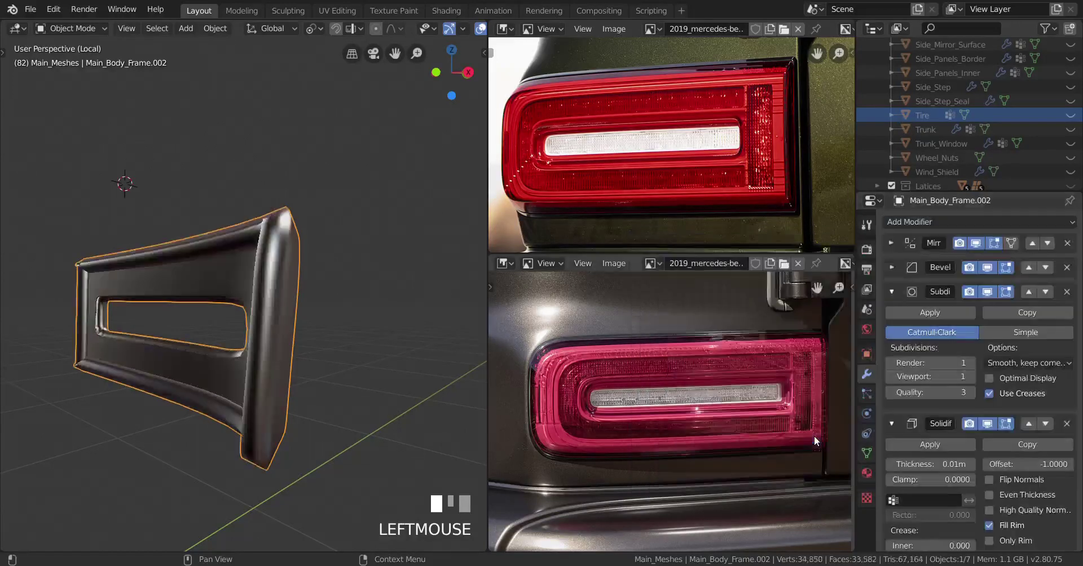
click(1067, 268)
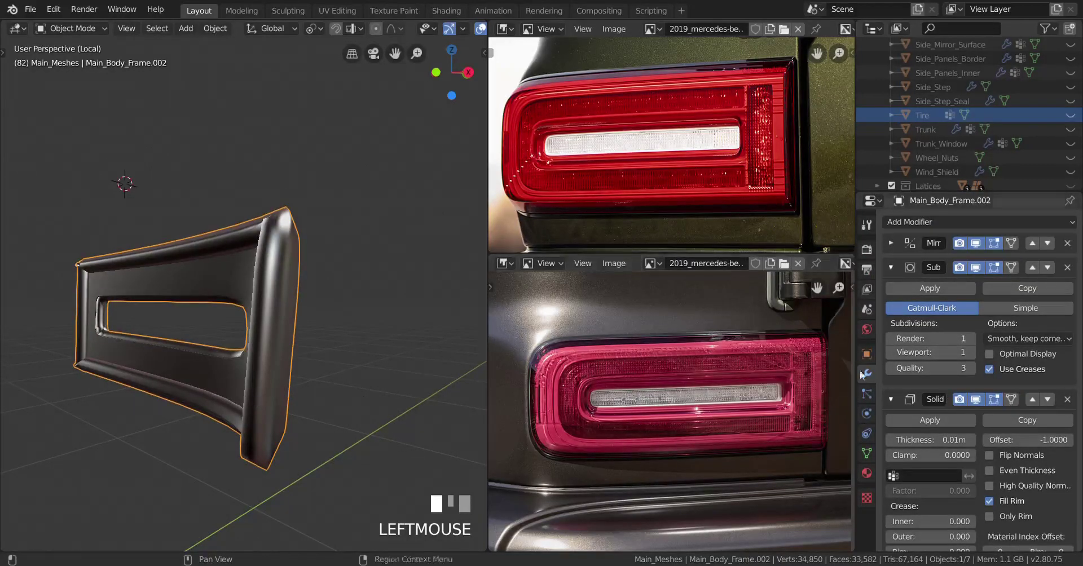
Apply the housing's rotation and scale, followed by its location
key(ctrl+a)
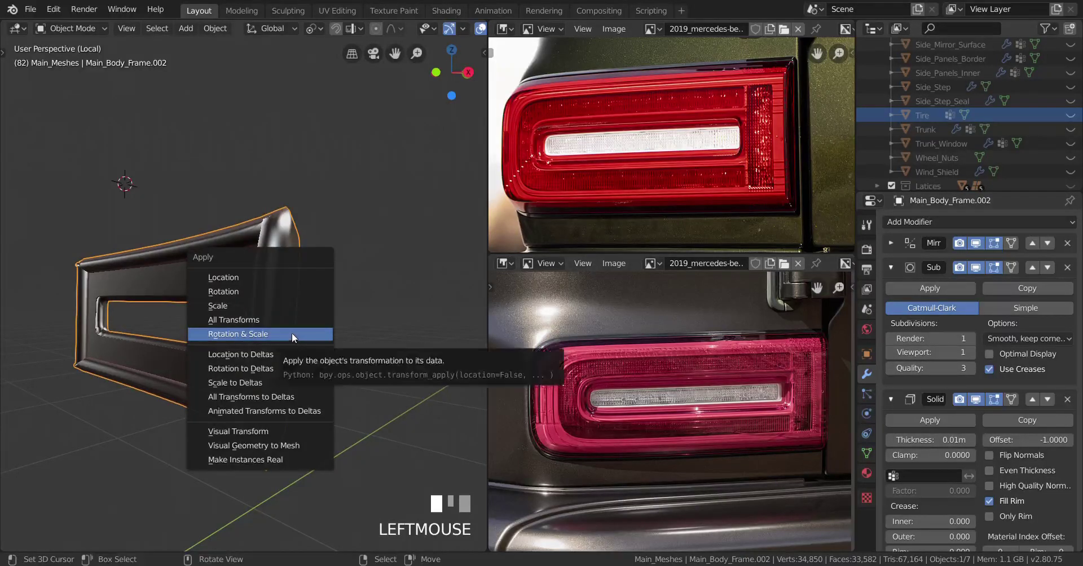
click(276, 335)
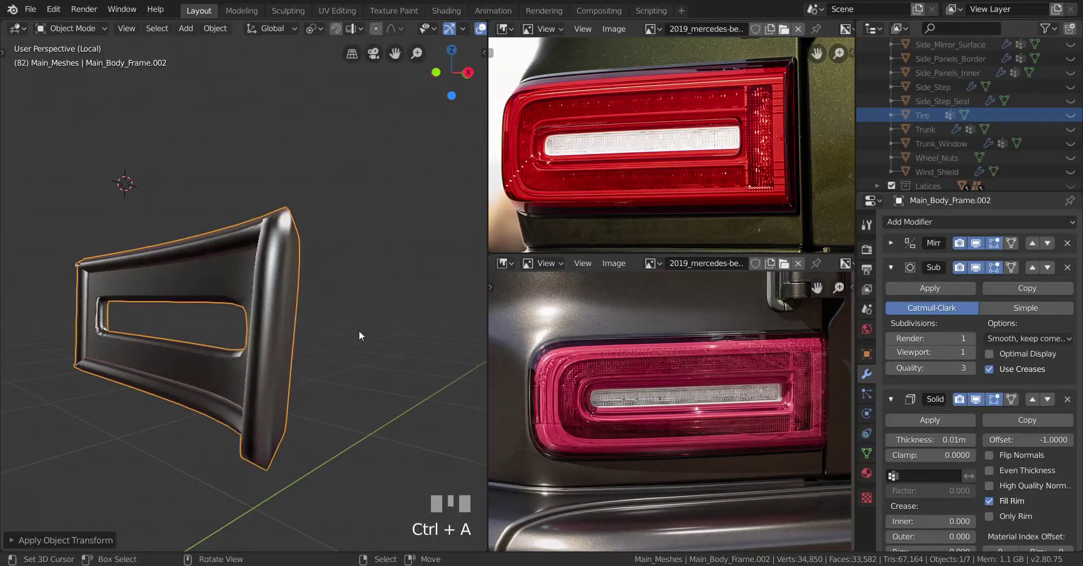
key(ctrl+a)
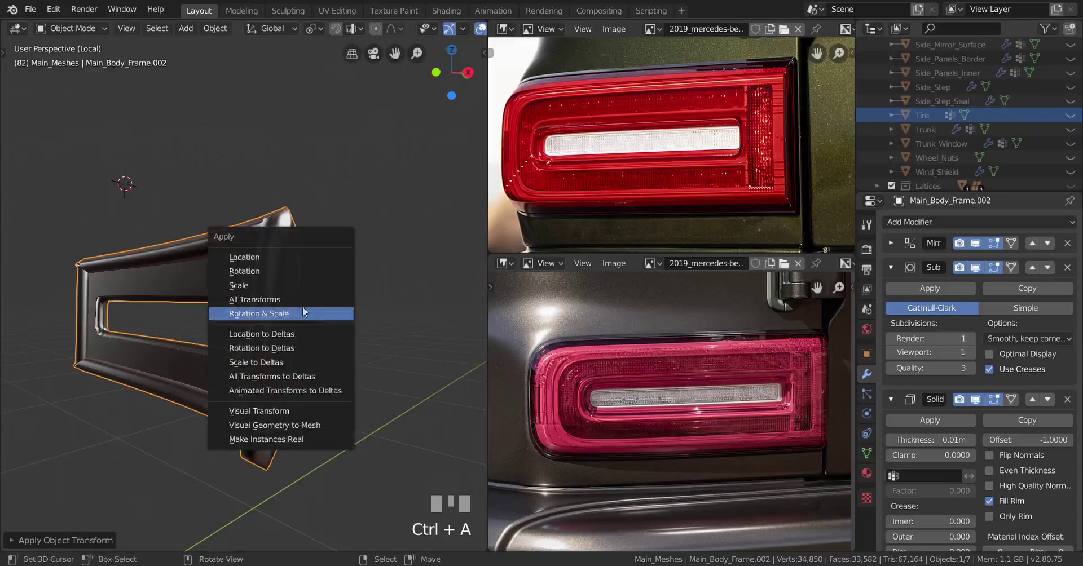
click(266, 257)
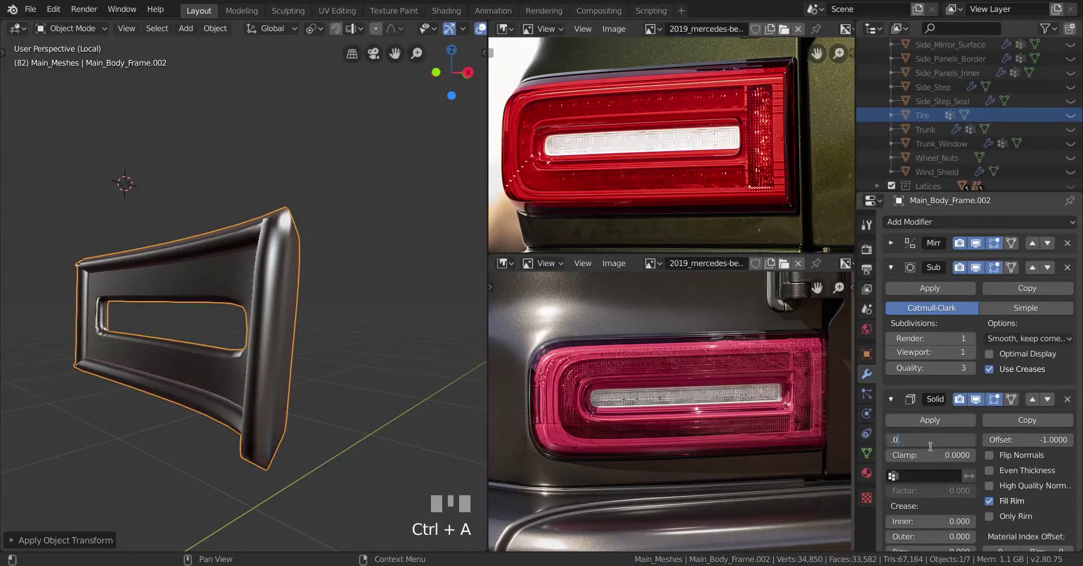
Set the Solidify thickness to 0.001 m and check the housing's thin walls
click(930, 446)
text(.001)
key(Return)
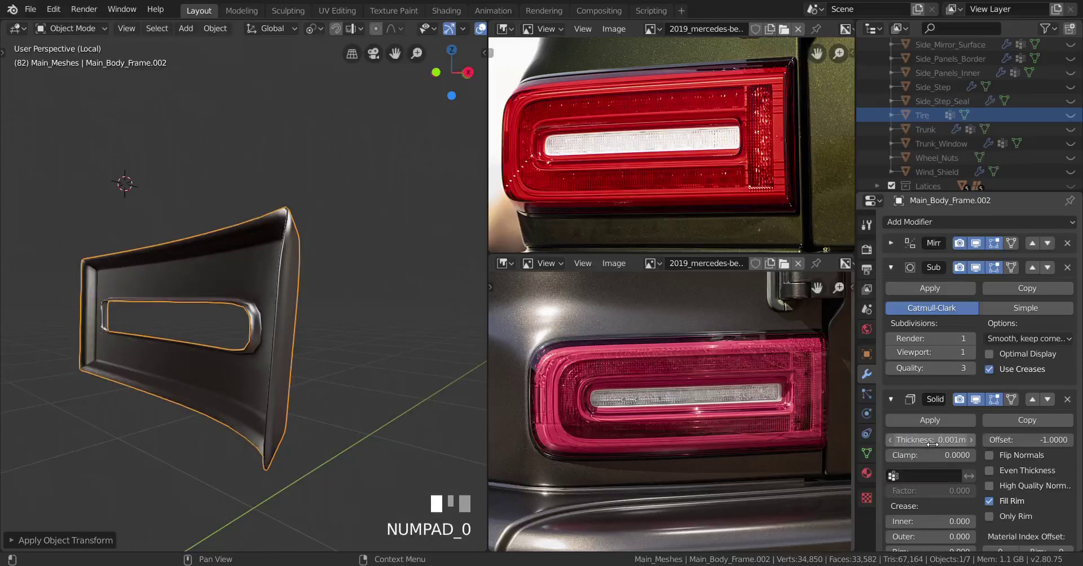
middle_drag(1, 341, 70, 321)
middle_drag(80, 292, 242, 308)
scroll(242, 308, up, 2)
In Edit Mode, add a supporting loop cut along the side wall, close to the housing's rear outer rim
key(Tab)
scroll(242, 307, up, 2)
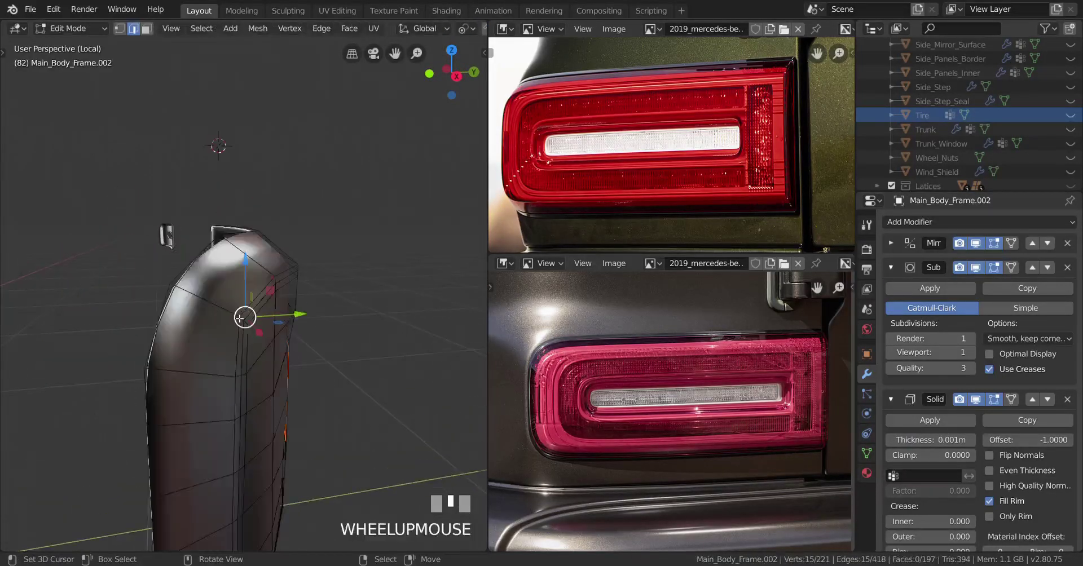
scroll(244, 315, down, 1)
key(ctrl+r)
click(224, 309)
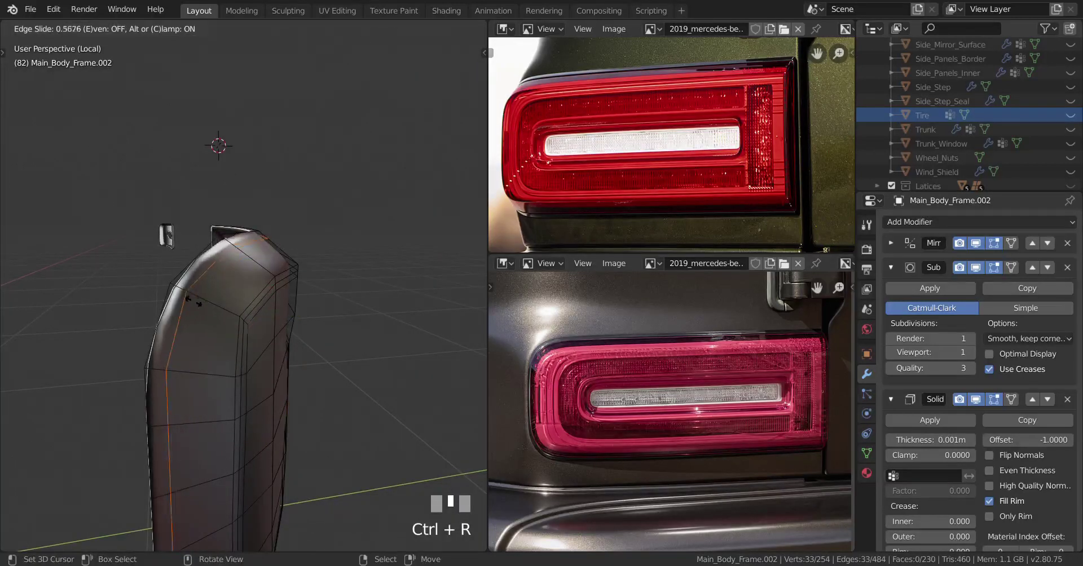
click(154, 268)
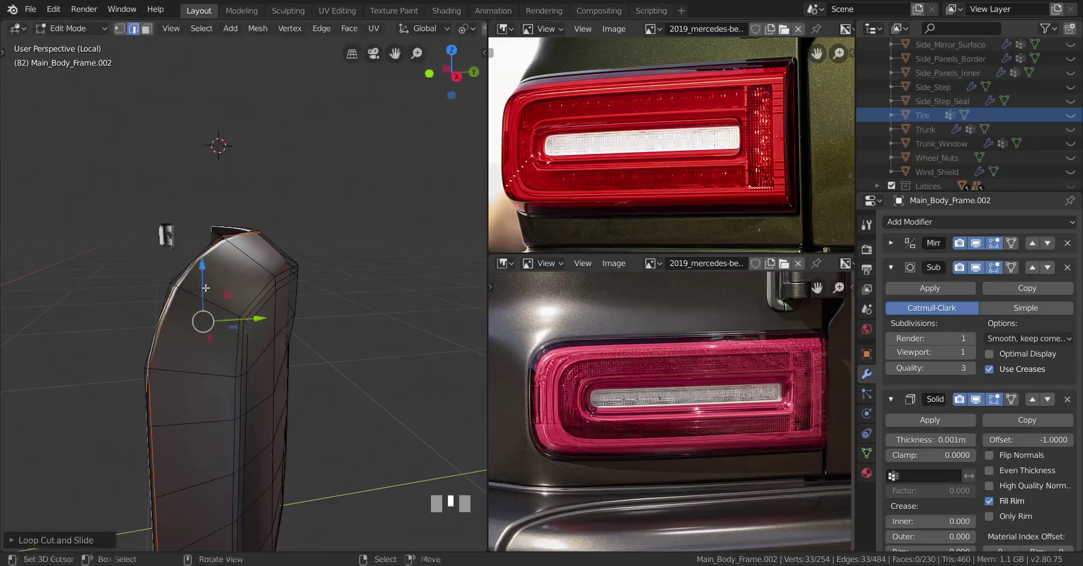
middle_drag(226, 292, 270, 301)
key(Tab)
key(Tab)
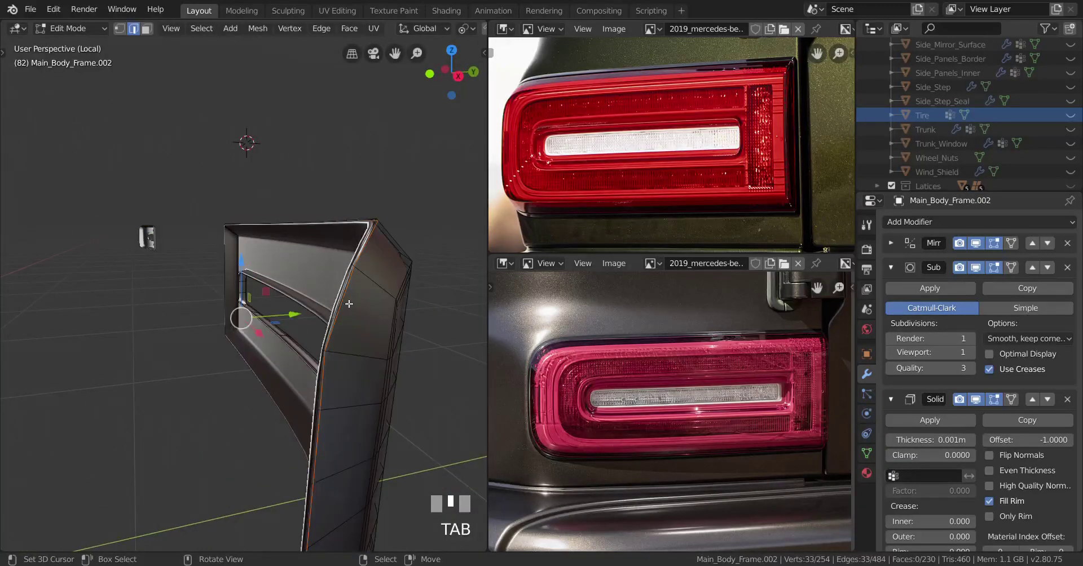
Inspect the rear rim in Object Mode and set the Solidify thickness to 0.005 m
right_click(347, 303)
key(KP_Decimal)
scroll(349, 304, down, 1)
key(Tab)
middle_drag(348, 304, 408, 371)
scroll(390, 357, down, 2)
scroll(262, 370, up, 1)
scroll(256, 370, up, 2)
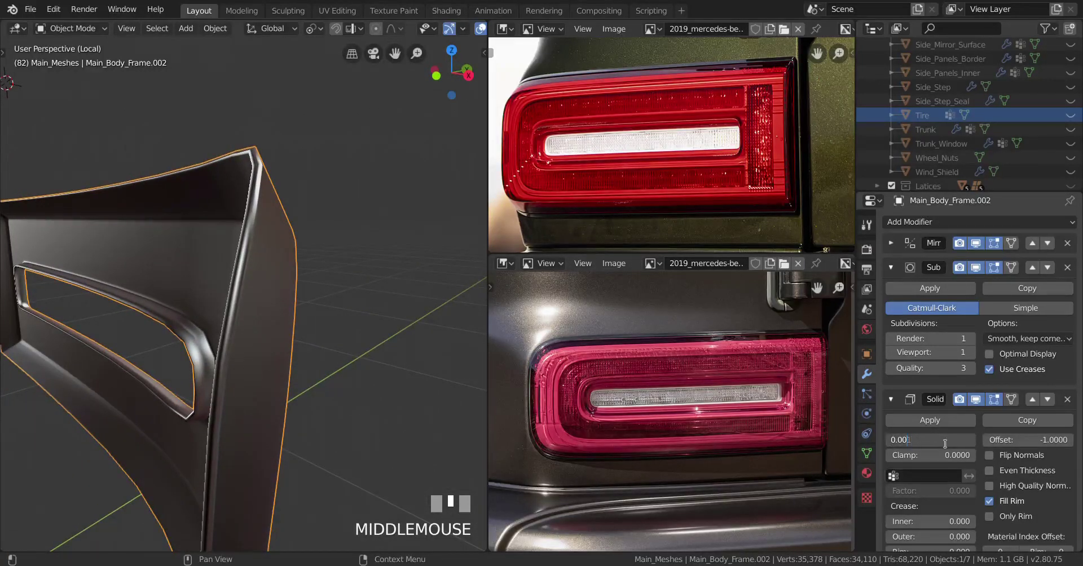
text(5)
key(Return)
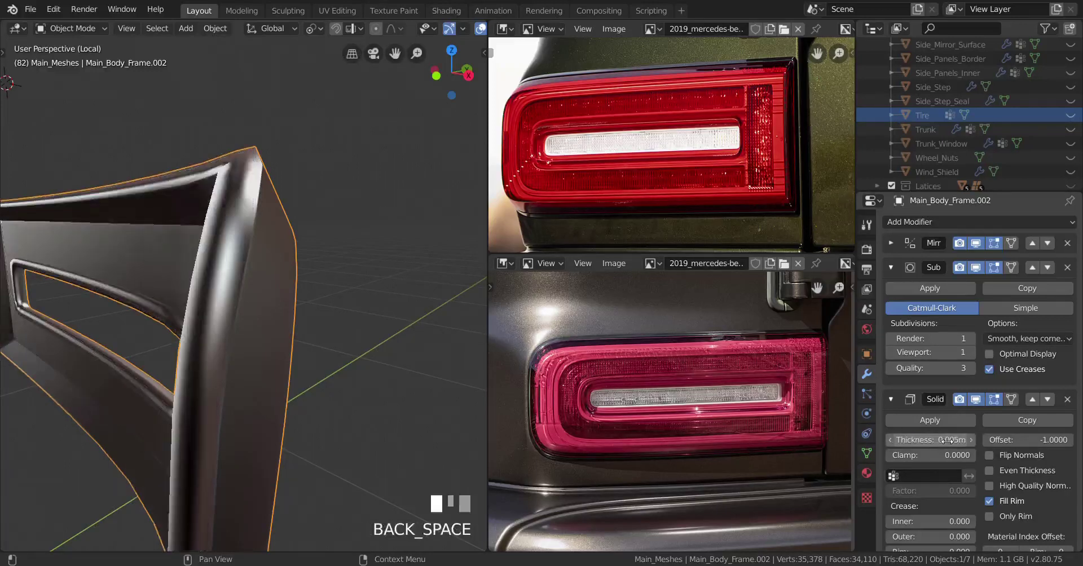
Check the thickened rim and corners, and reduce the Solidify thickness to 0.0025 m
scroll(181, 417, down, 2)
scroll(209, 418, up, 2)
middle_drag(209, 417, 261, 442)
scroll(306, 456, up, 1)
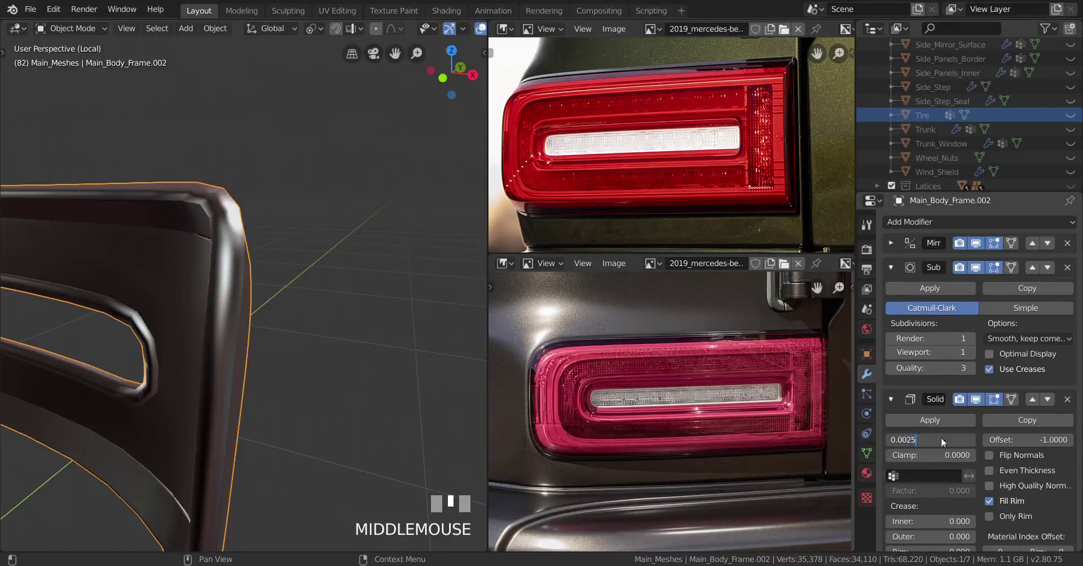
key(Return)
Set the Solidify thickness to 0.002 m after checking the housing's back side
middle_drag(176, 381, 254, 333)
scroll(135, 416, up, 1)
scroll(269, 323, up, 5)
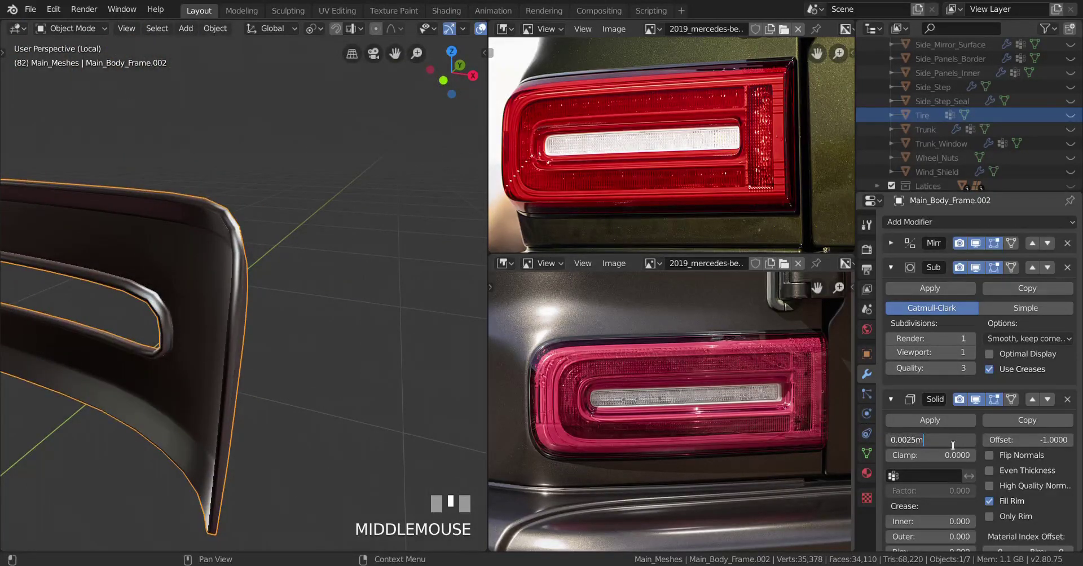
key(Return)
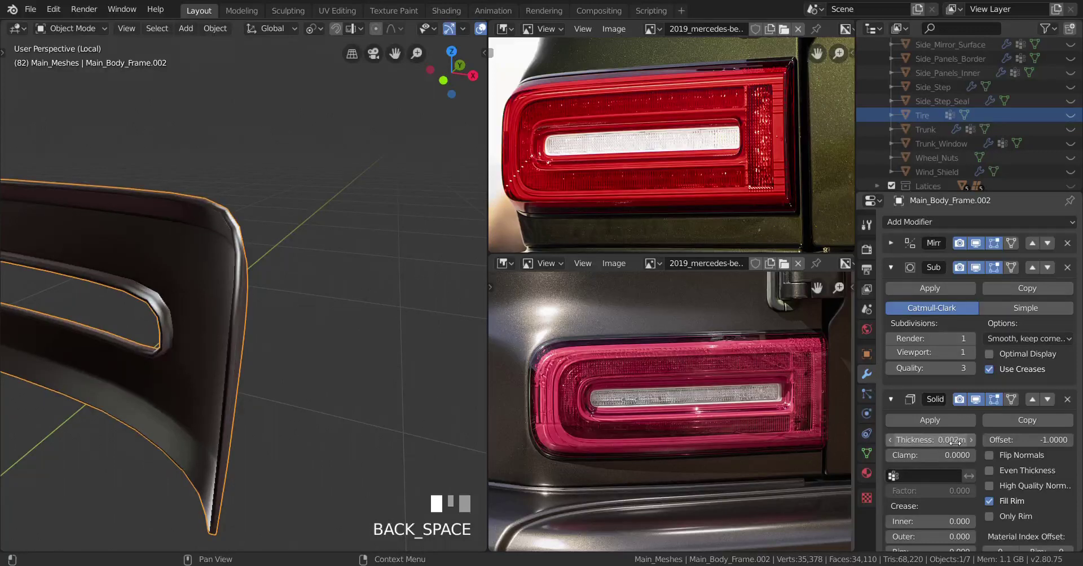
Add a supporting loop cut with even spacing around the slot's inner wall and check it in Object Mode
middle_drag(232, 344, 259, 370)
scroll(260, 370, up, 3)
middle_drag(89, 401, 361, 372)
scroll(258, 313, up, 2)
scroll(435, 376, up, 3)
middle_drag(436, 375, 231, 342)
key(Tab)
key(ctrl+r)
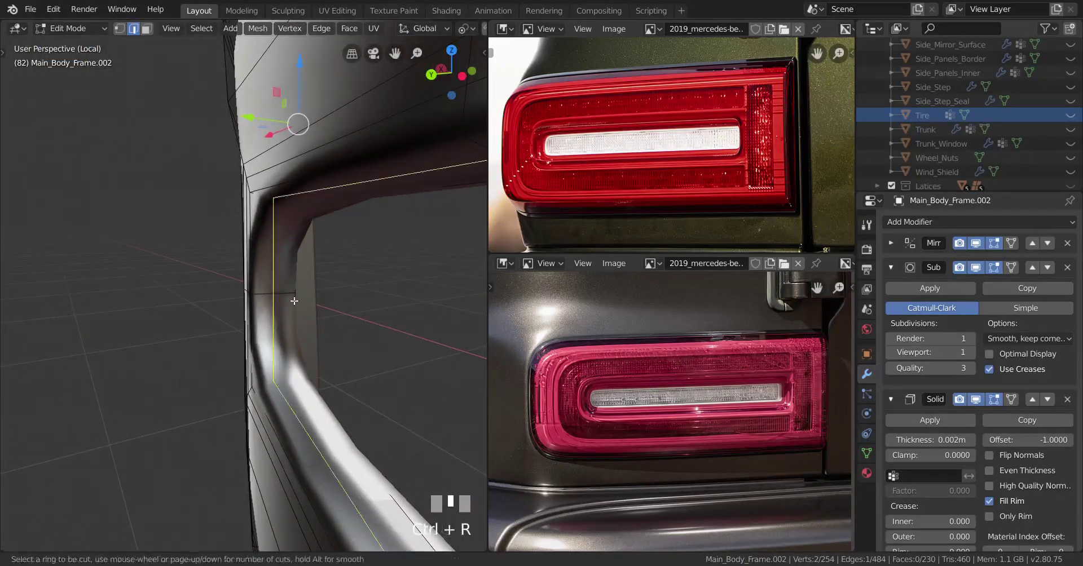
click(294, 300)
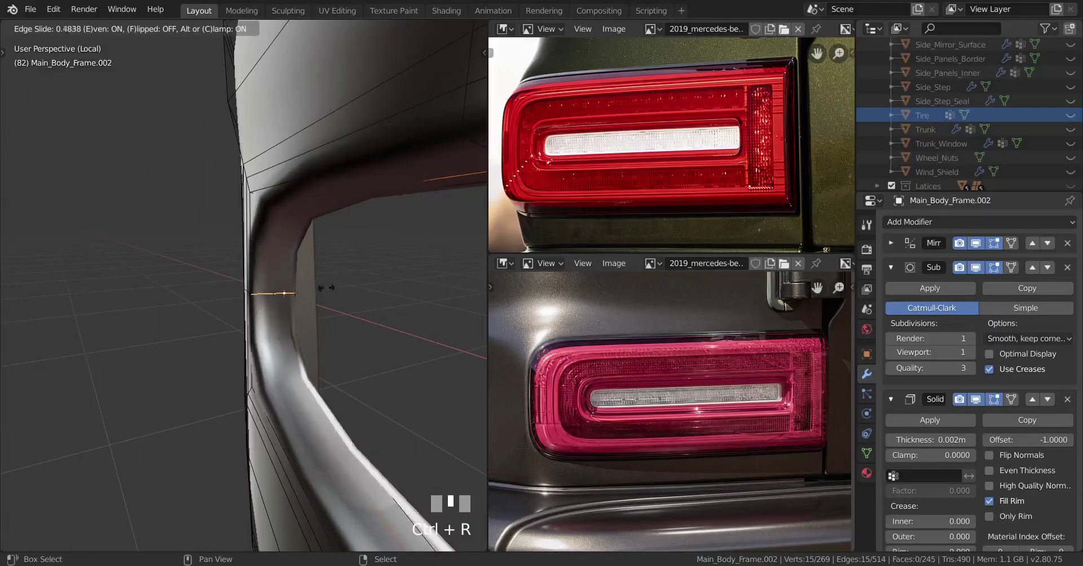
click(394, 267)
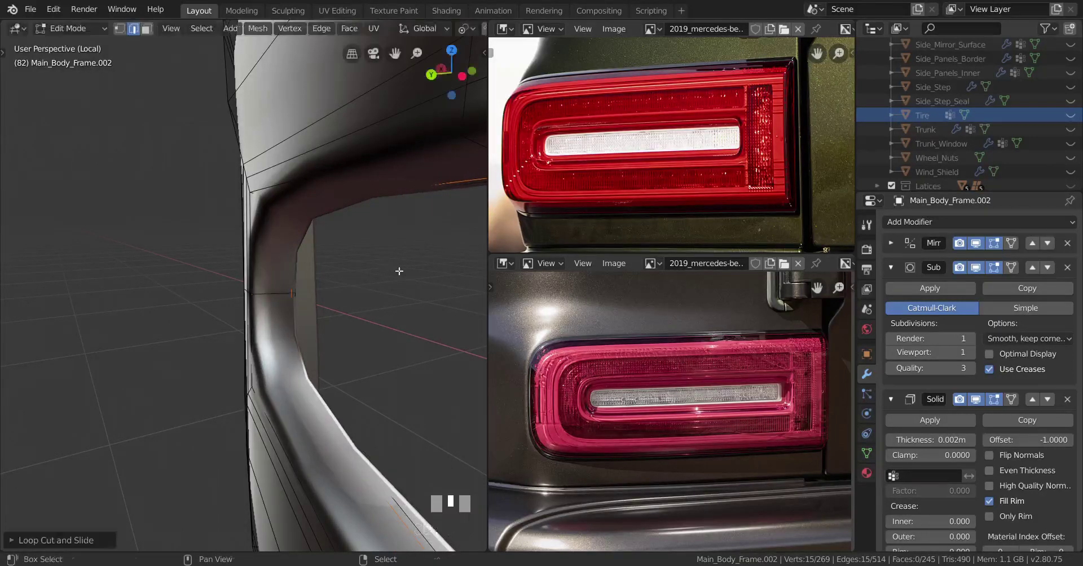
middle_drag(271, 293, 421, 302)
key(Tab)
Examine the solidified housing, leave local view and check how it sits on the car body
scroll(250, 307, down, 2)
scroll(263, 339, down, 3)
middle_drag(262, 334, 401, 253)
scroll(248, 361, up, 3)
scroll(296, 367, down, 2)
key(KP_Divide)
scroll(337, 337, up, 2)
scroll(269, 304, up, 2)
scroll(293, 304, down, 2)
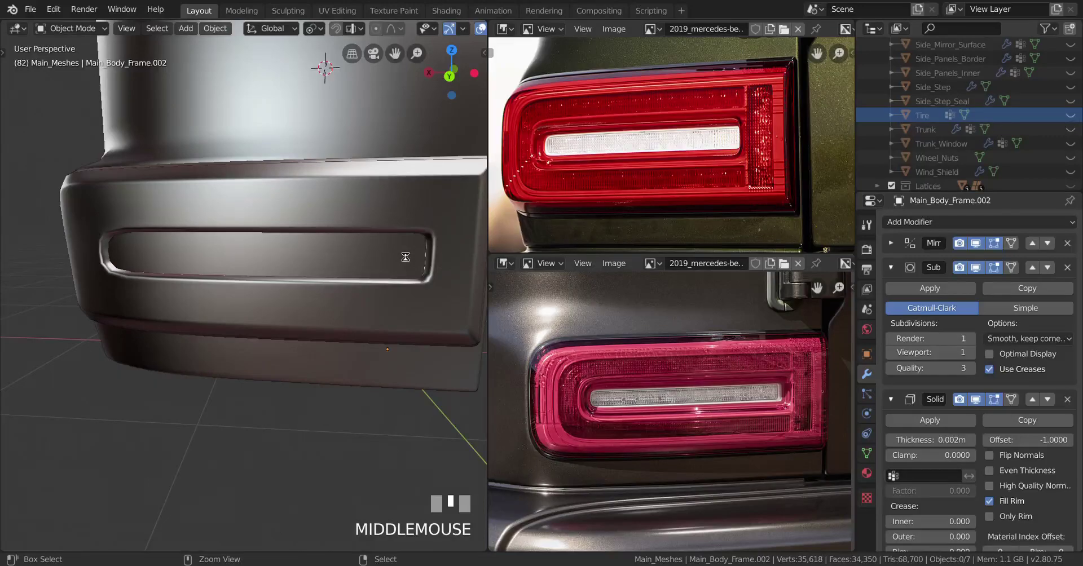